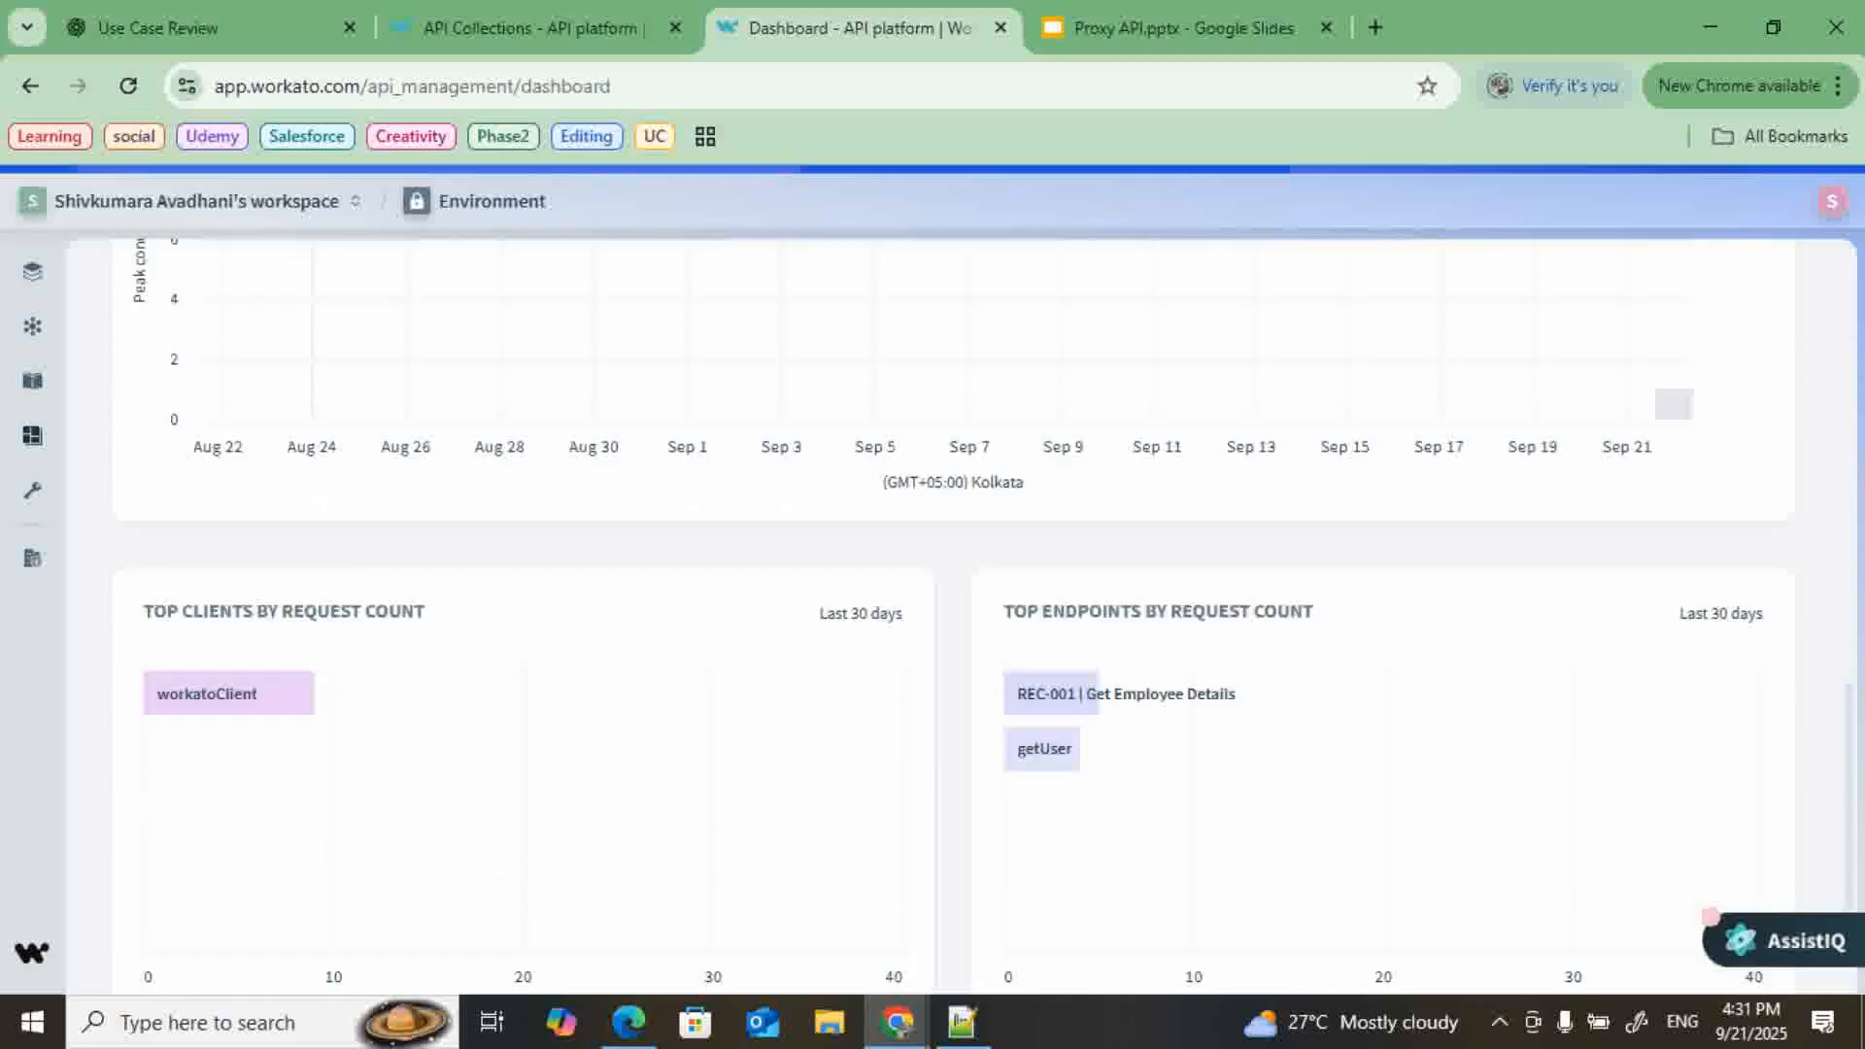
- Open the REC-001 | Get Employee Details endpoint in the user management system API recipe collection
scroll(952, 612, up, 7)
scroll(952, 612, up, 10)
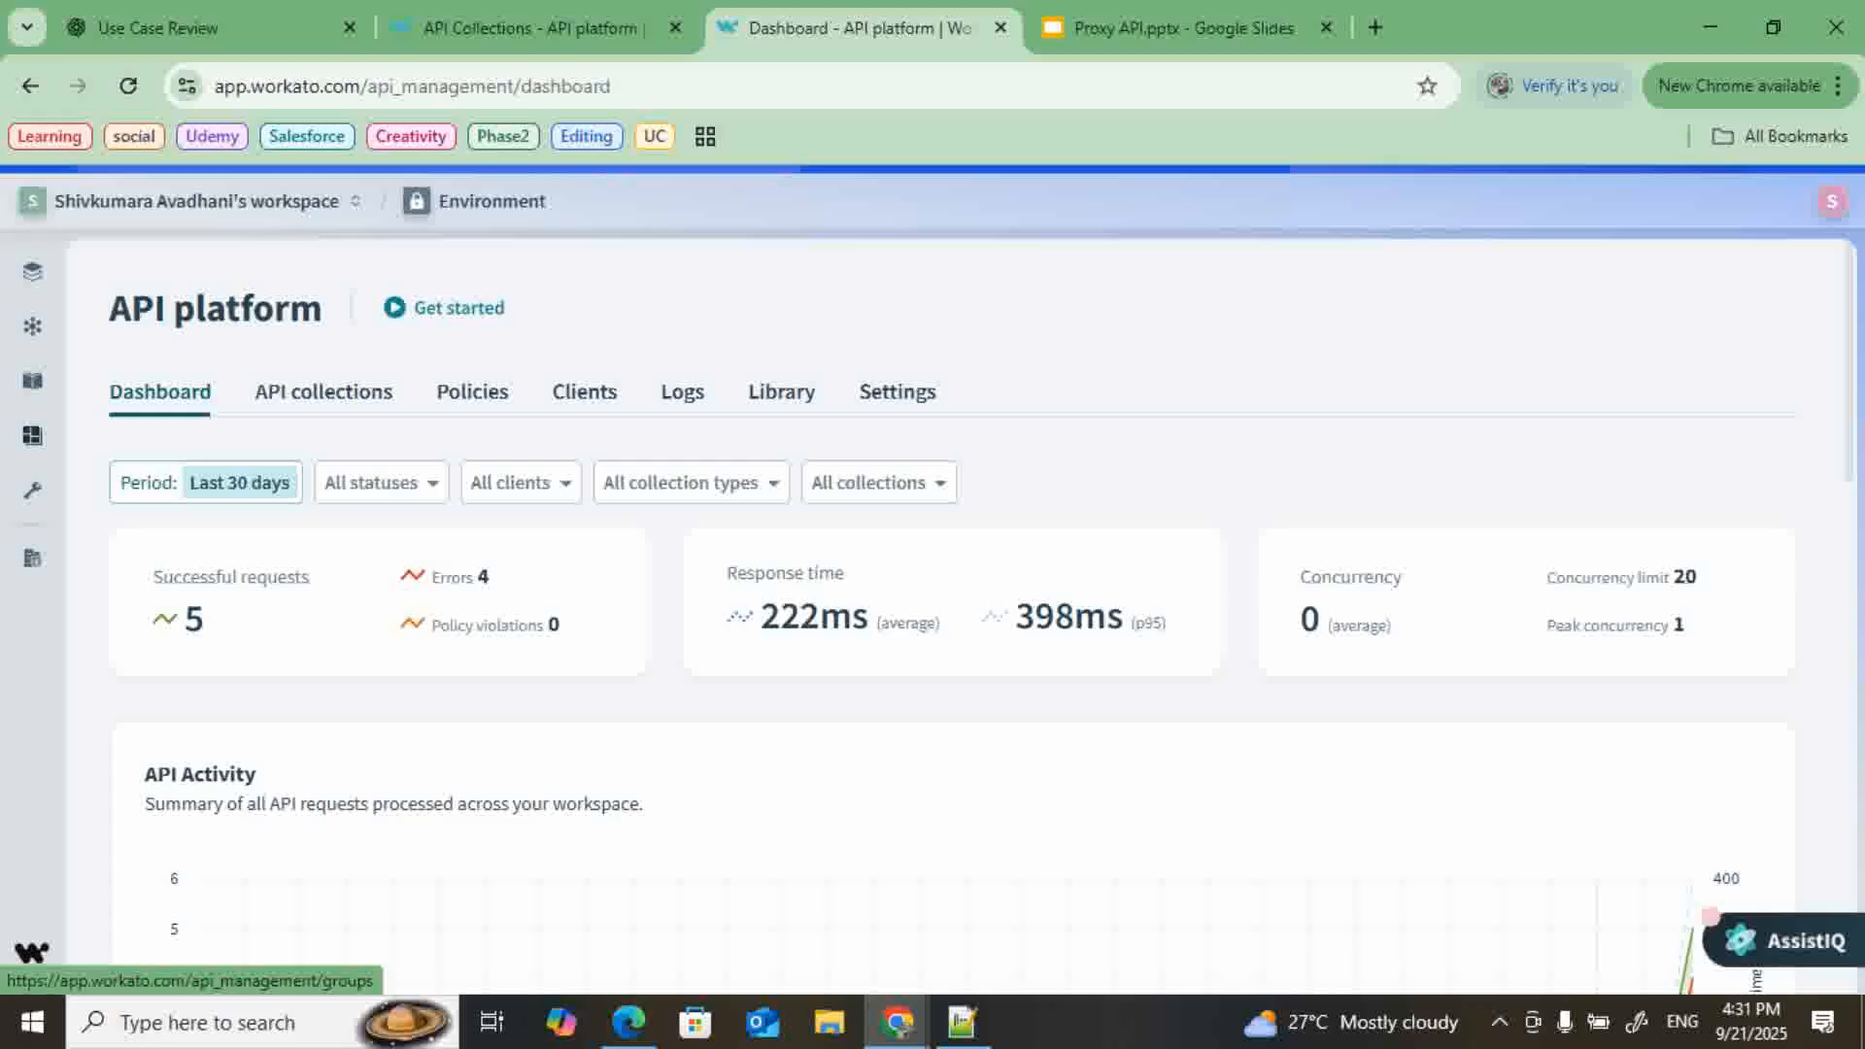
click(324, 391)
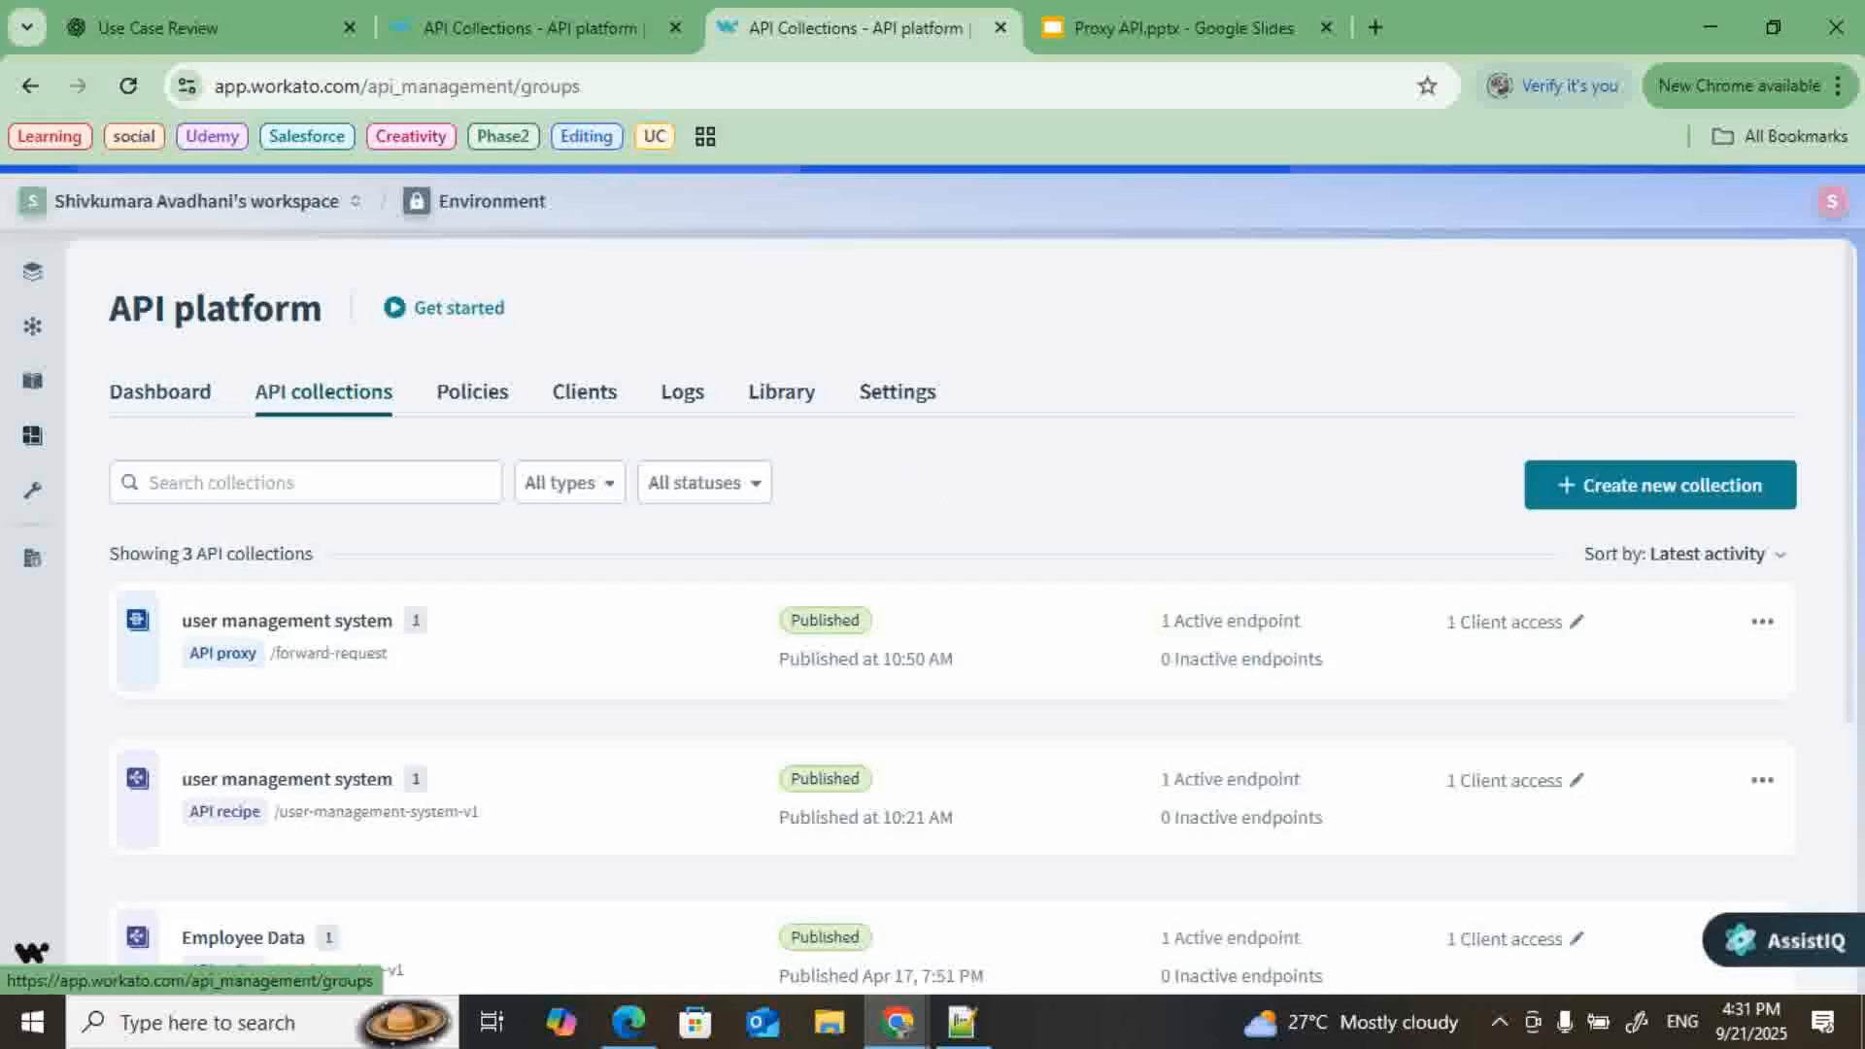
scroll(932, 621, down, 1)
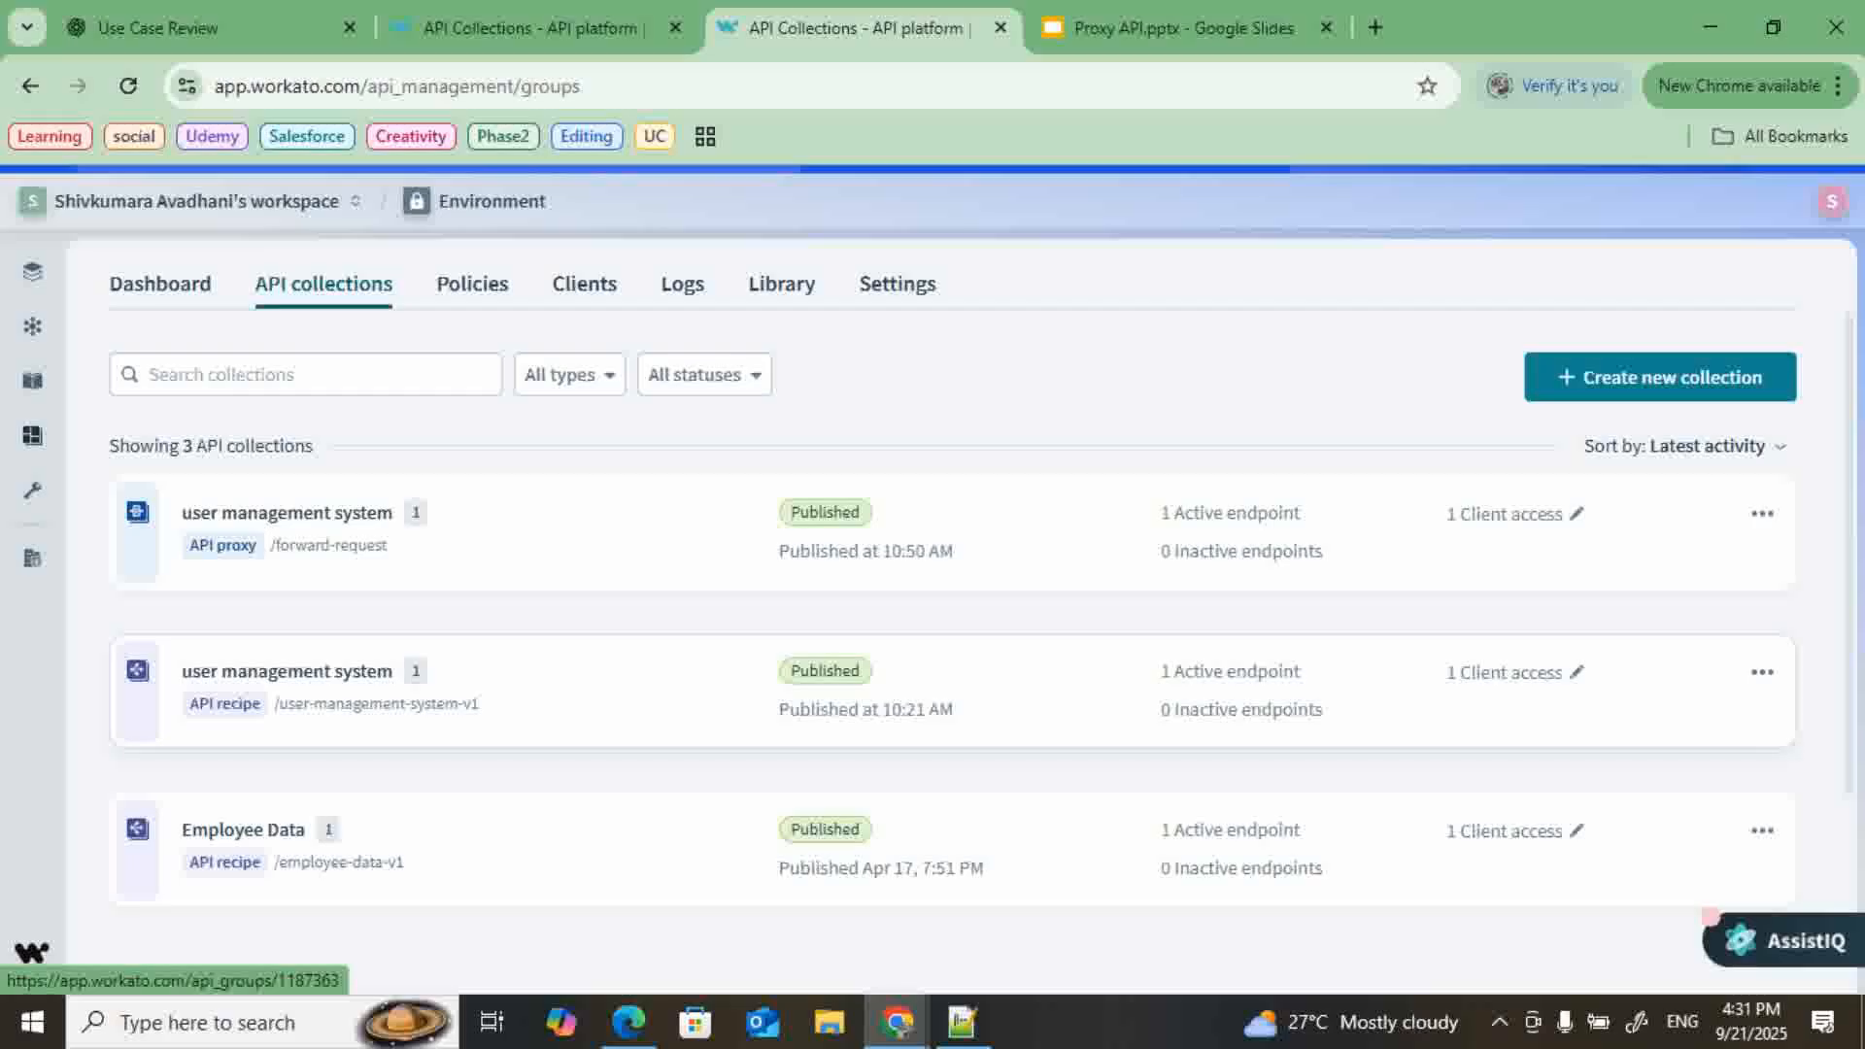
click(288, 672)
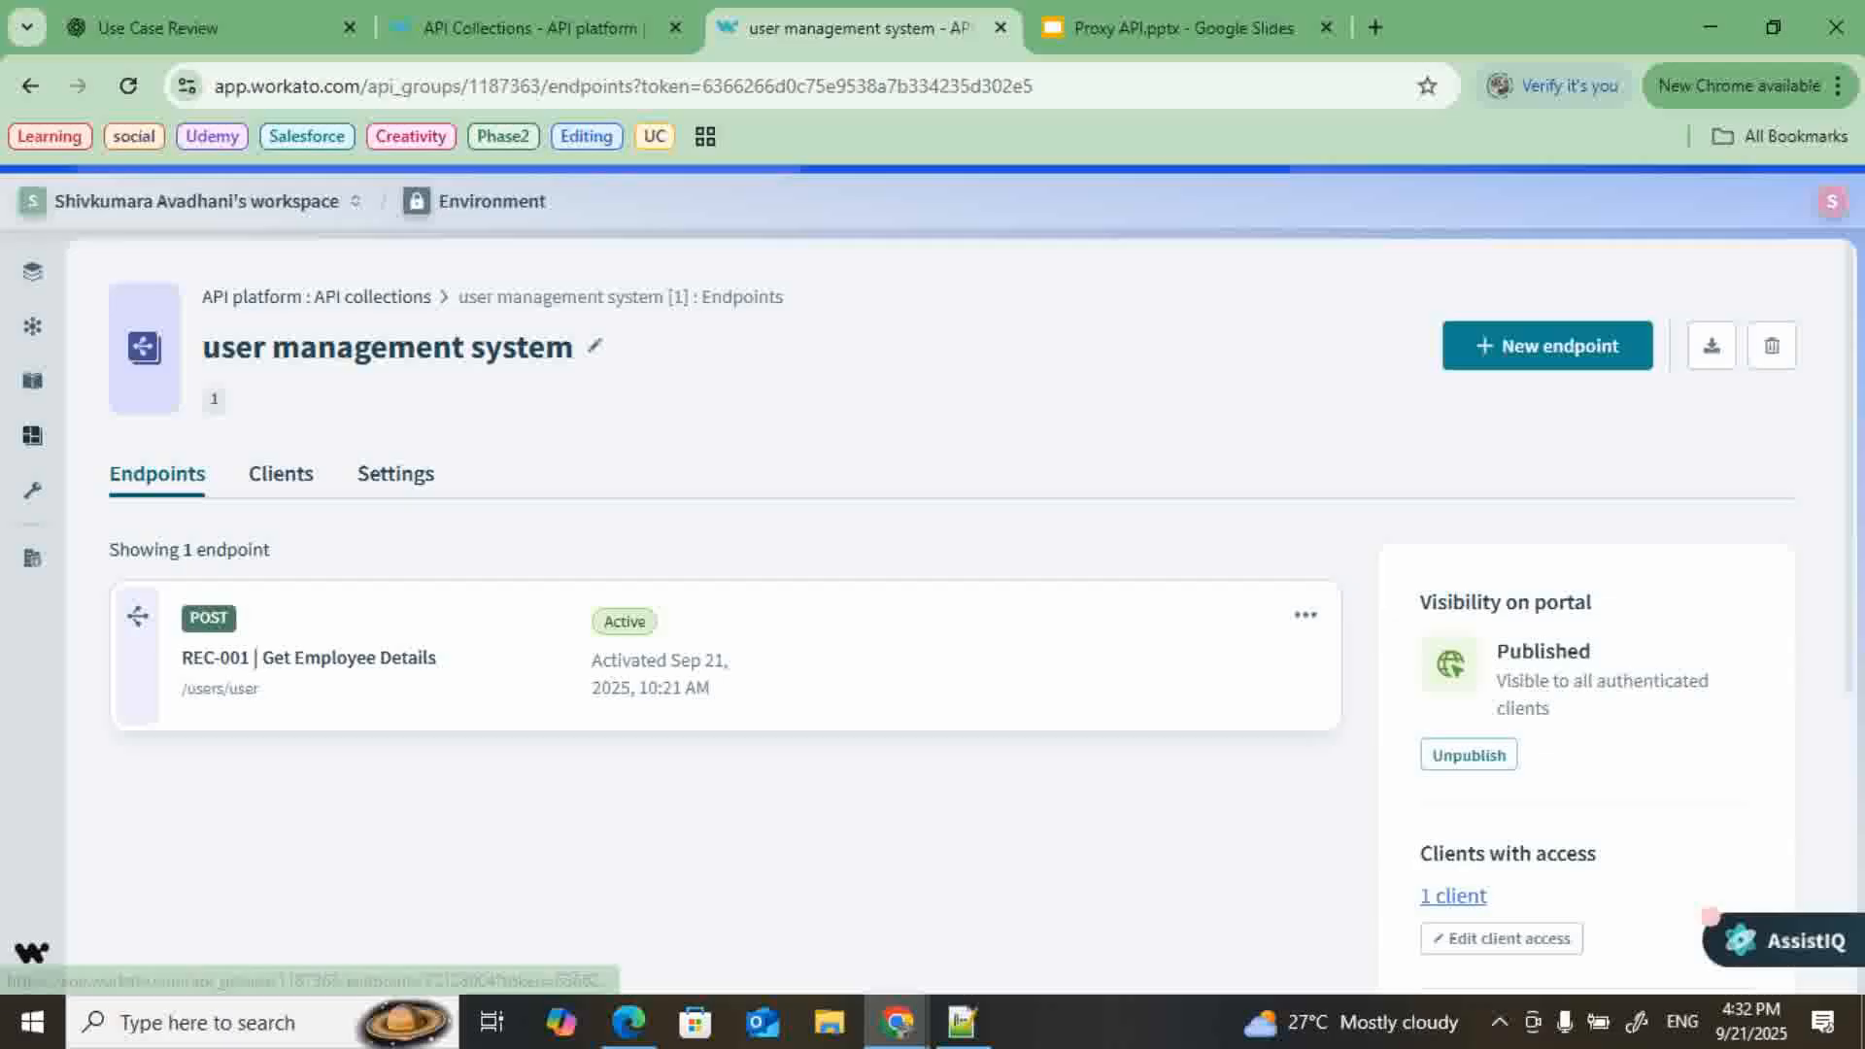
click(309, 657)
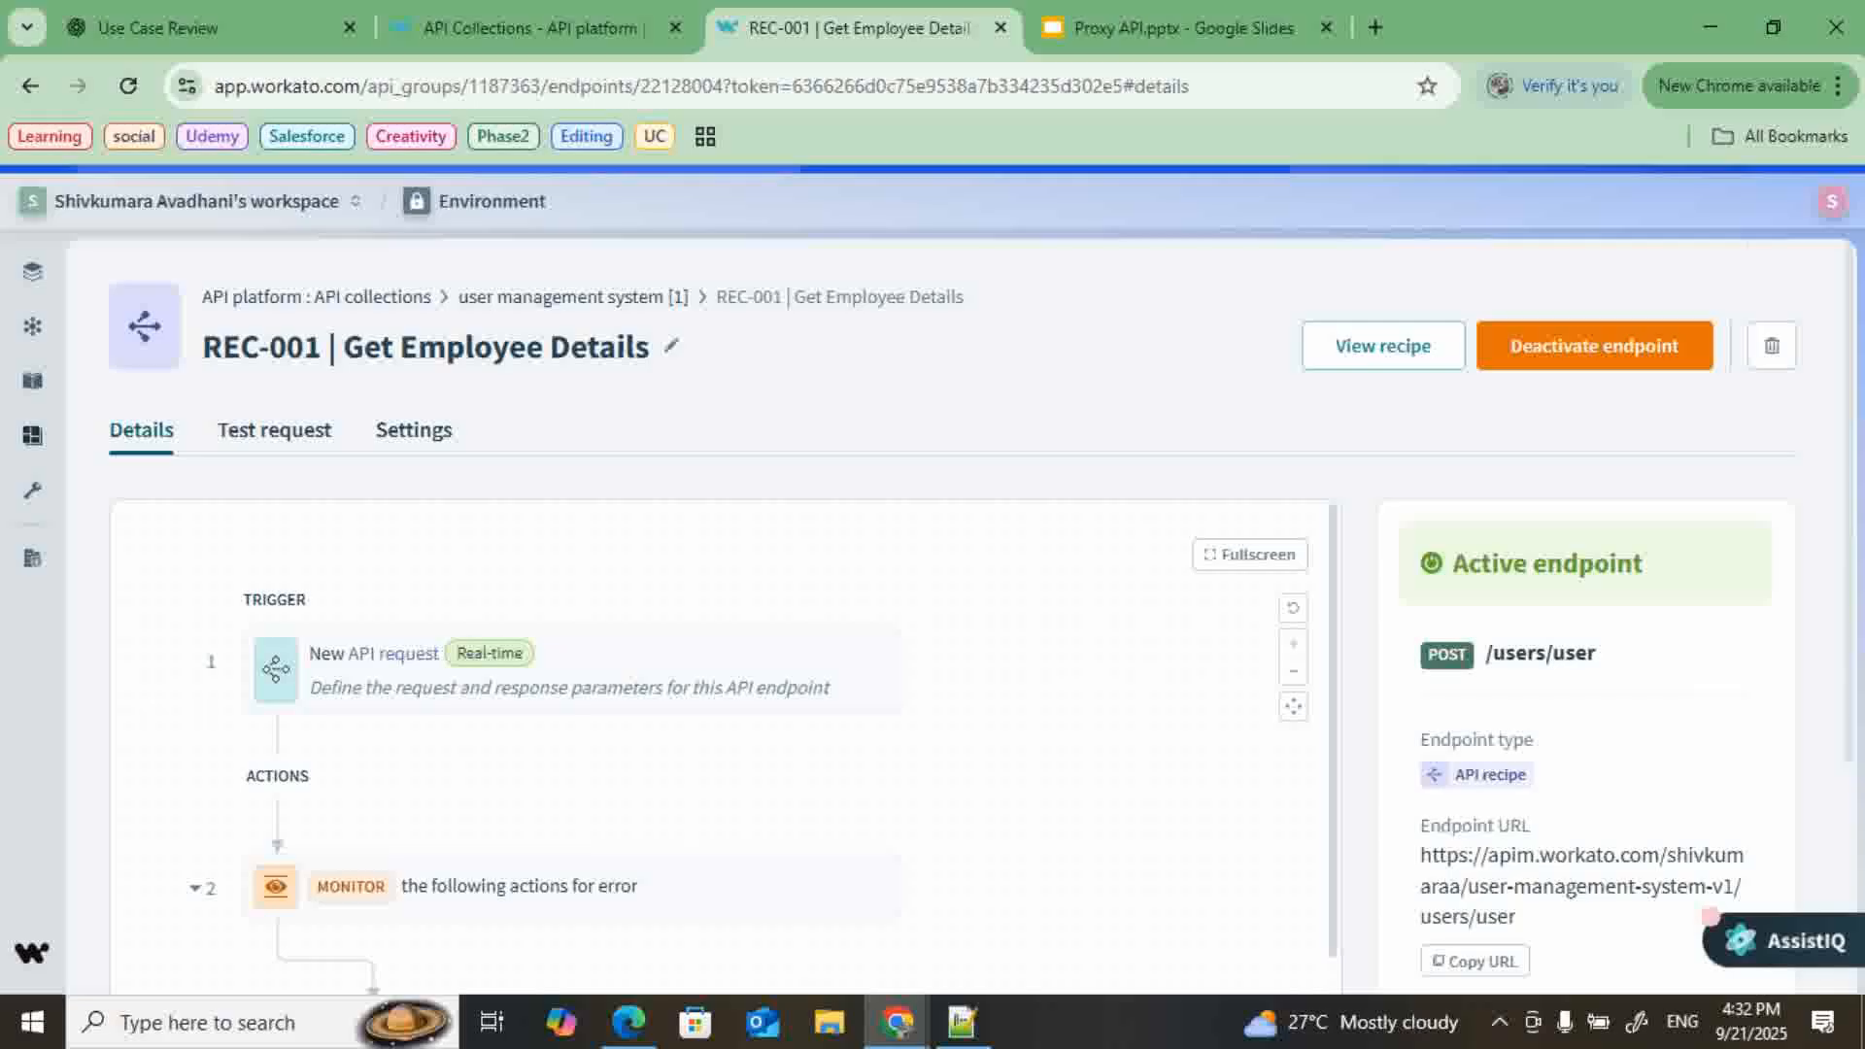
- Examine the Success and Failure return actions in the endpoint's recipe and close their details
scroll(724, 621, down, 6)
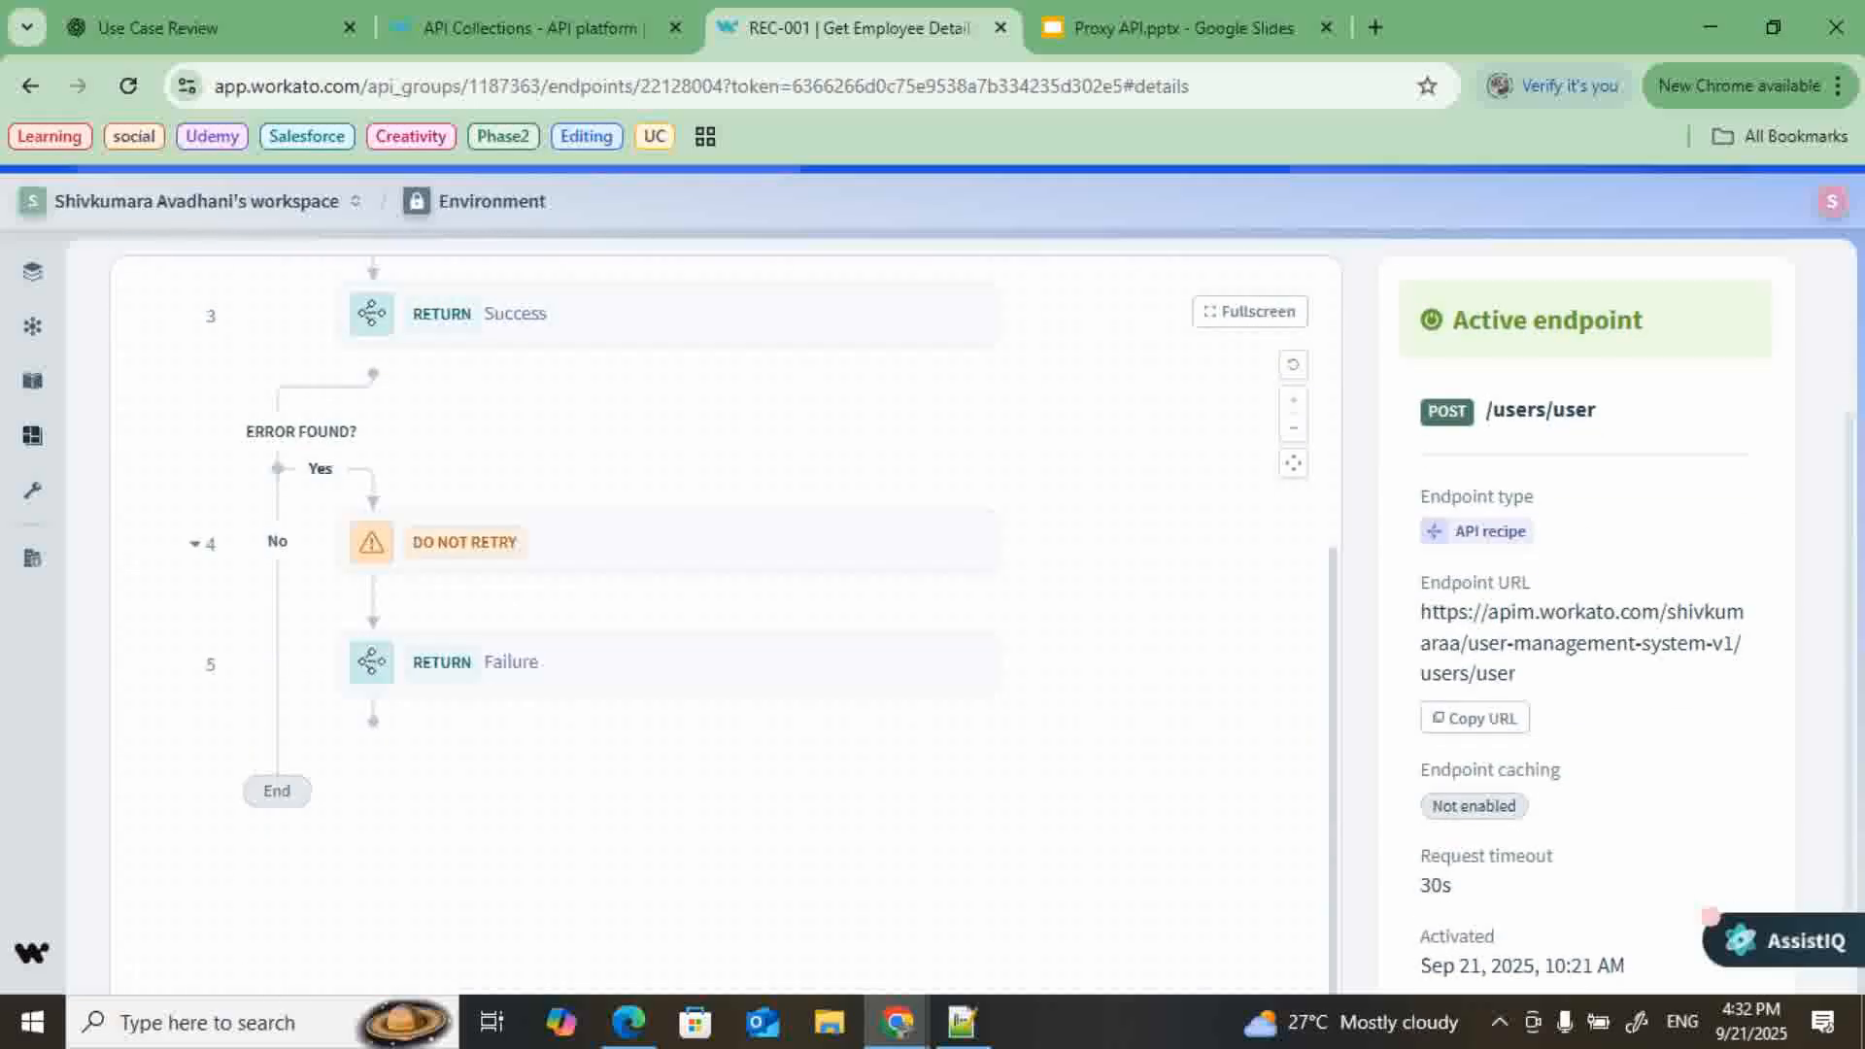
scroll(670, 621, up, 3)
click(671, 689)
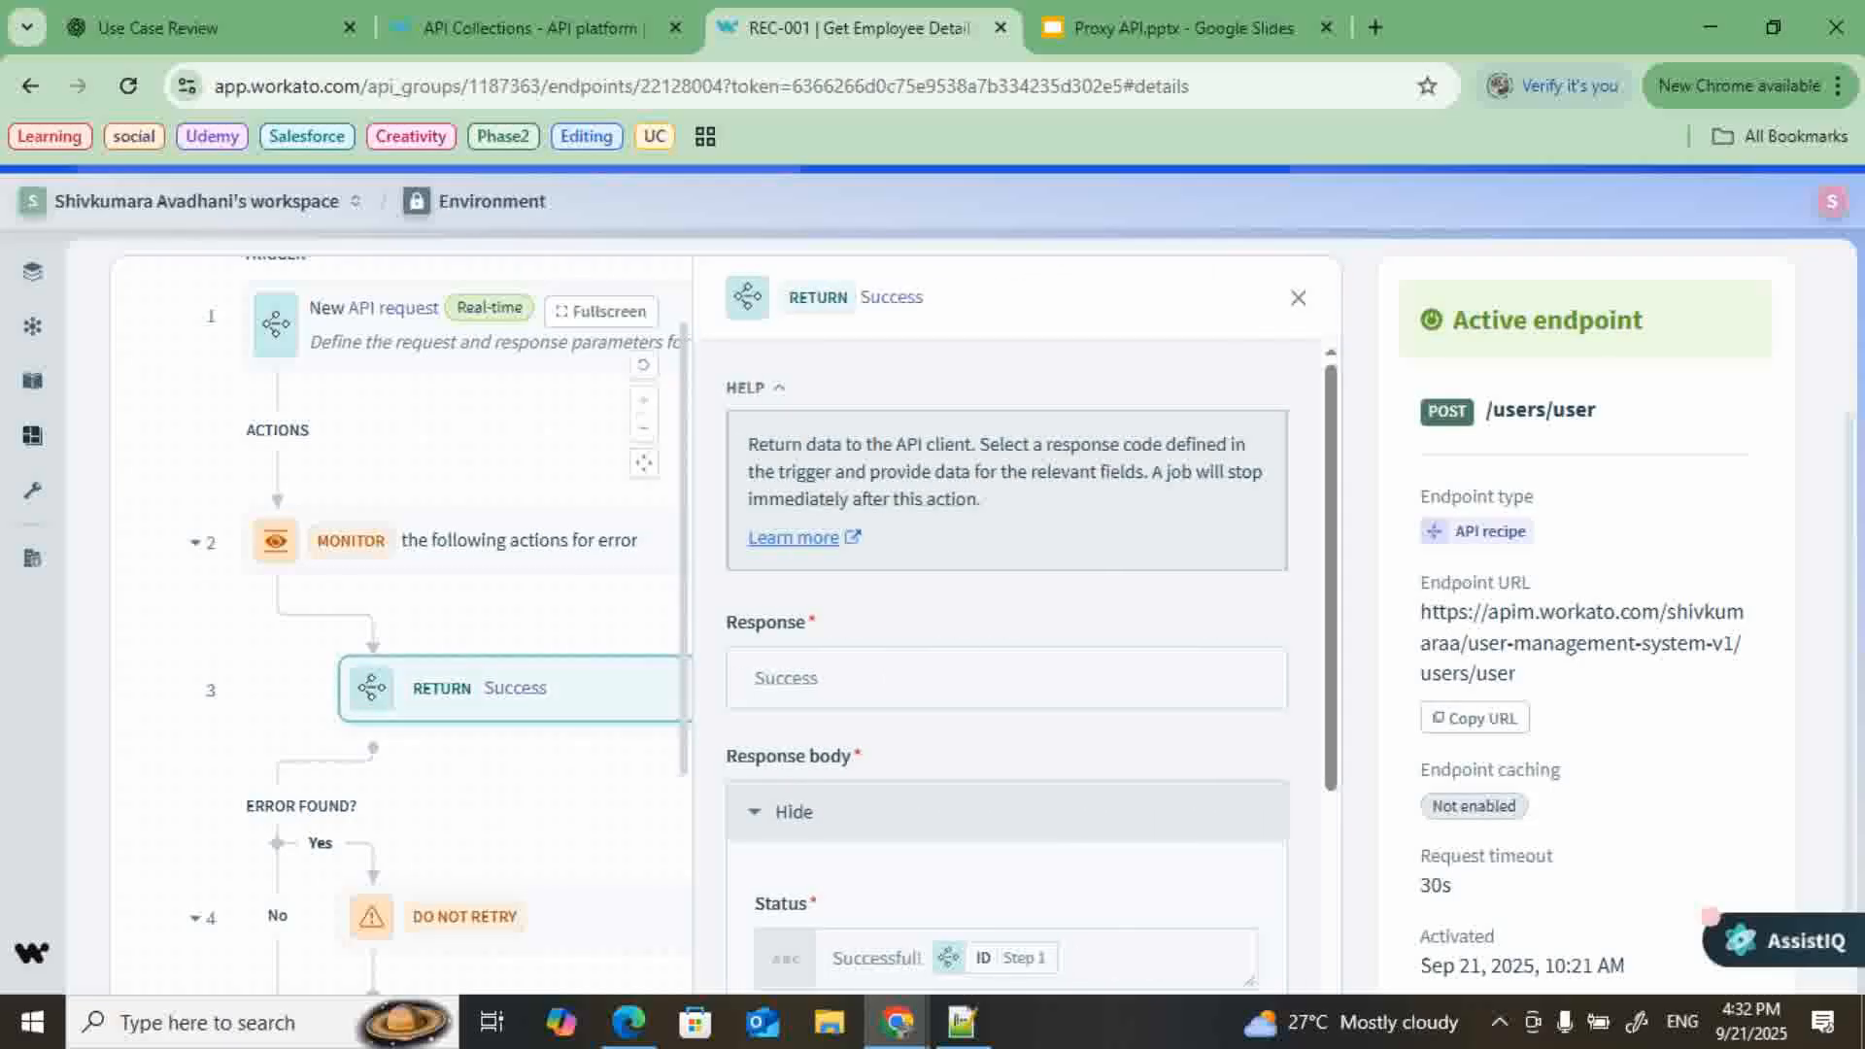
scroll(514, 689, down, 1)
click(514, 901)
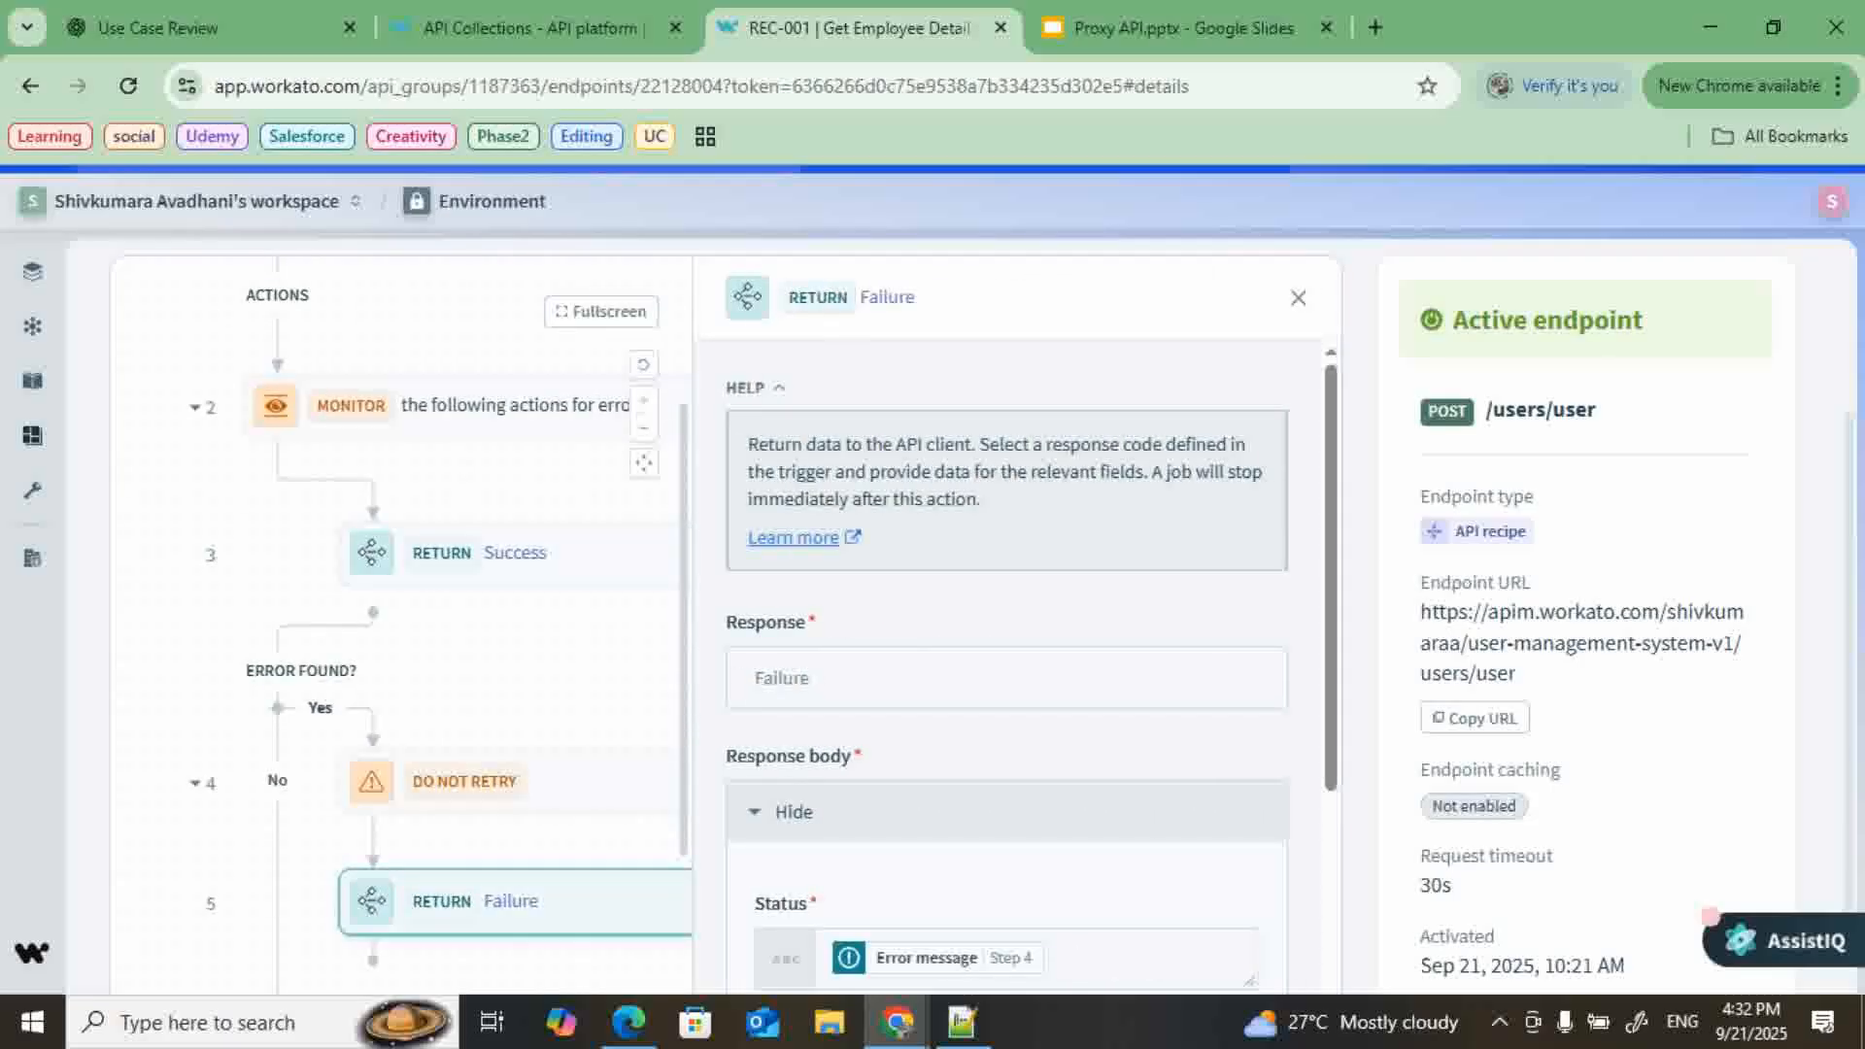
click(1297, 298)
scroll(724, 621, up, 3)
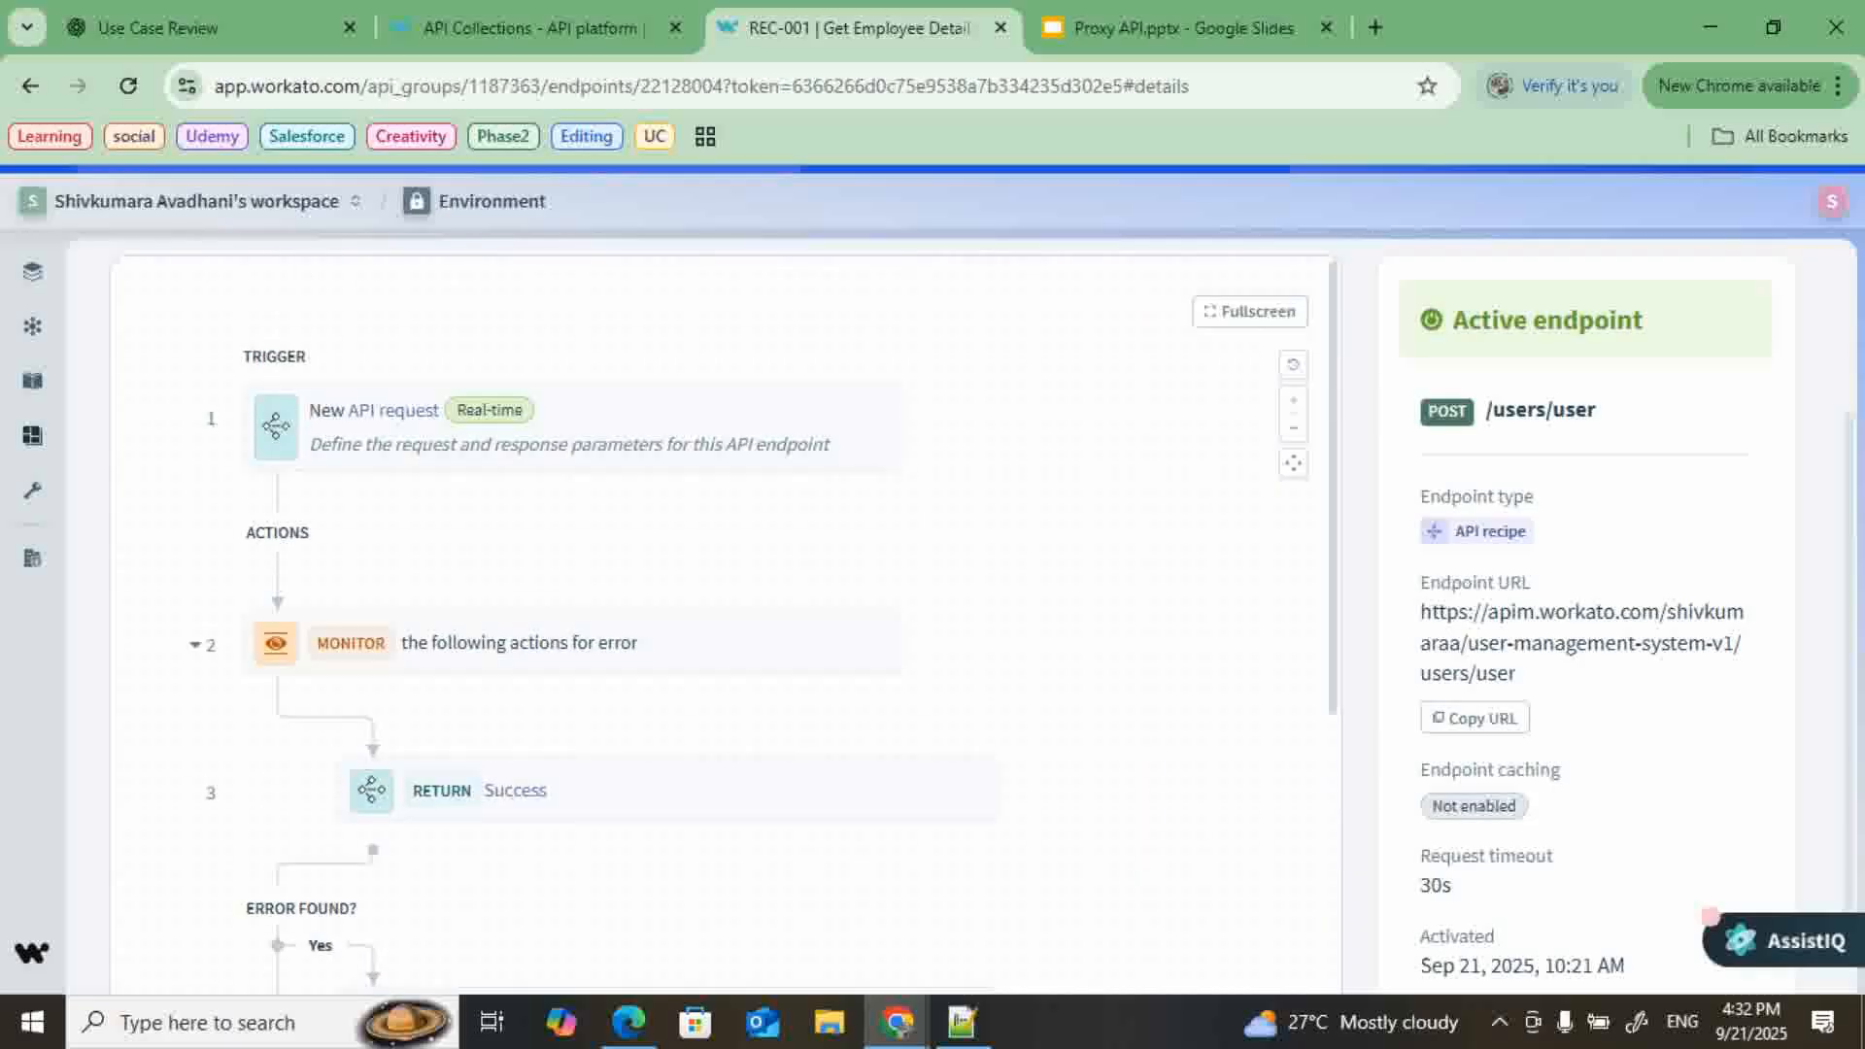
- Review the recipe endpoint's URL, endpoint caching information and test request page
scroll(1585, 622, down, 1)
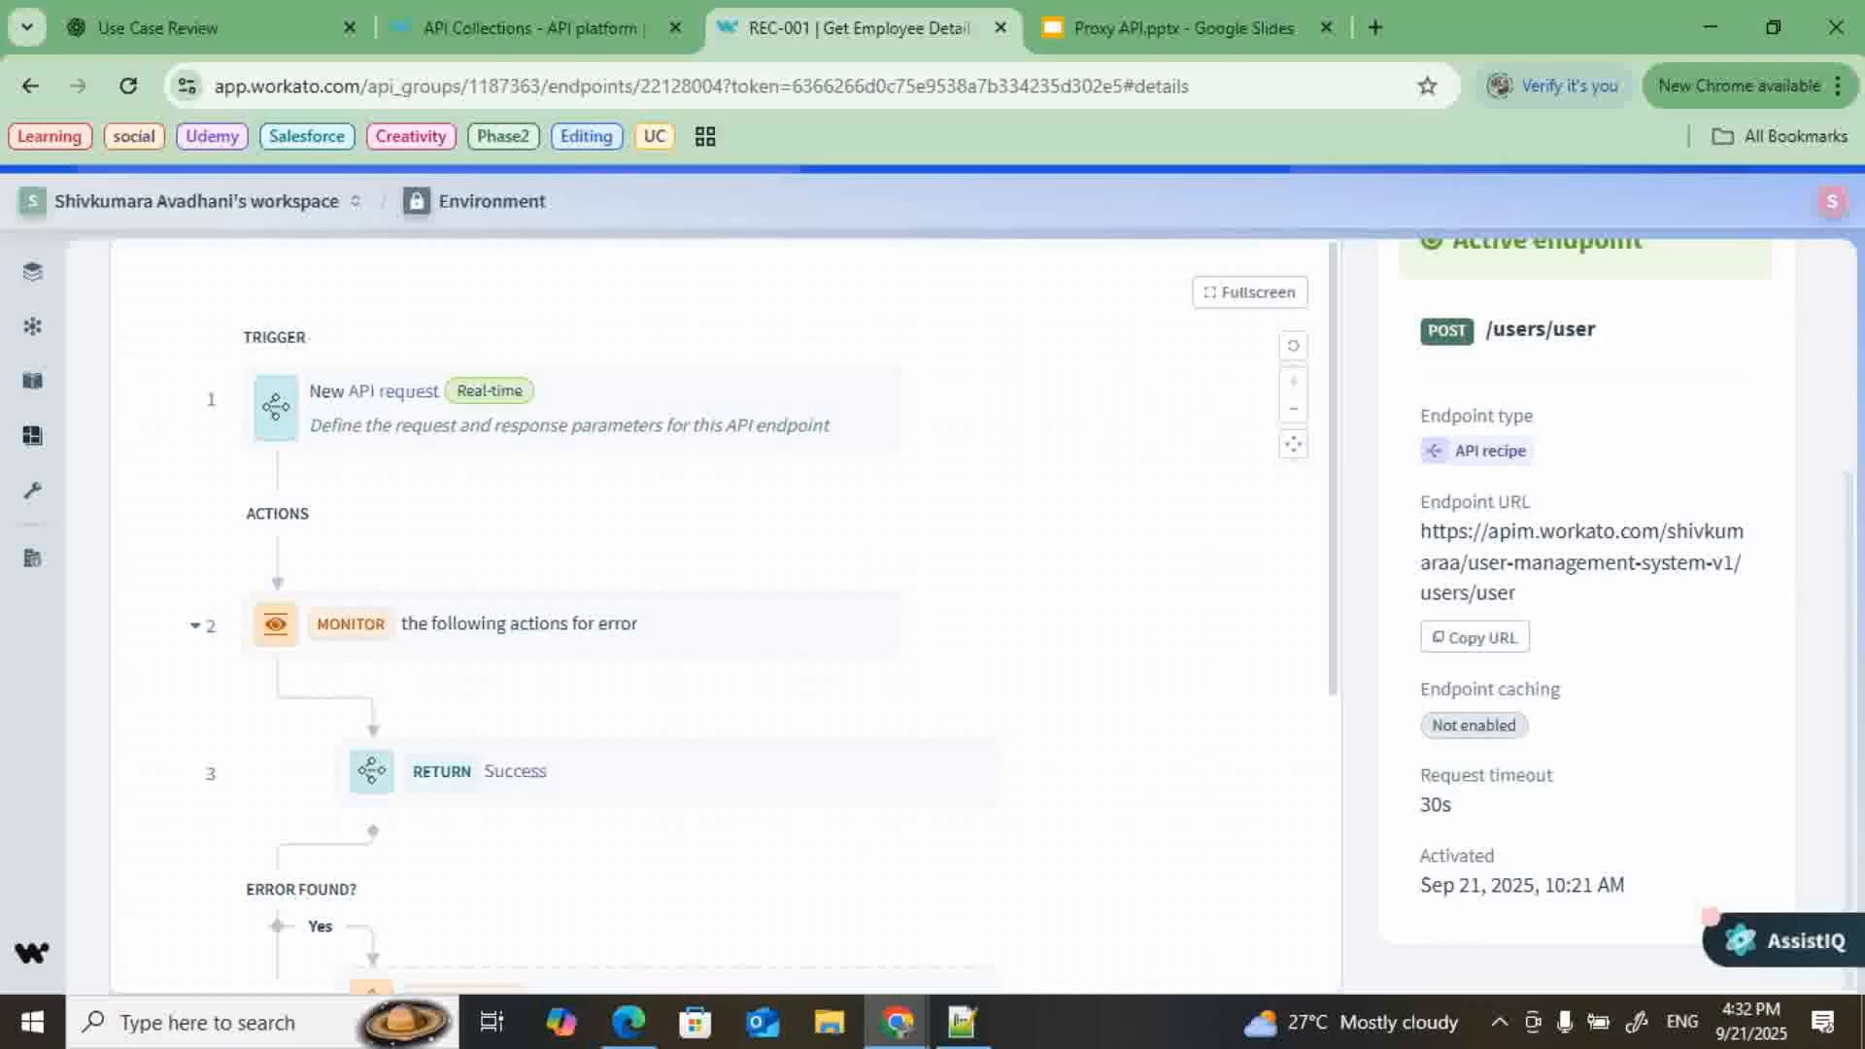
drag(1421, 530, 1513, 592)
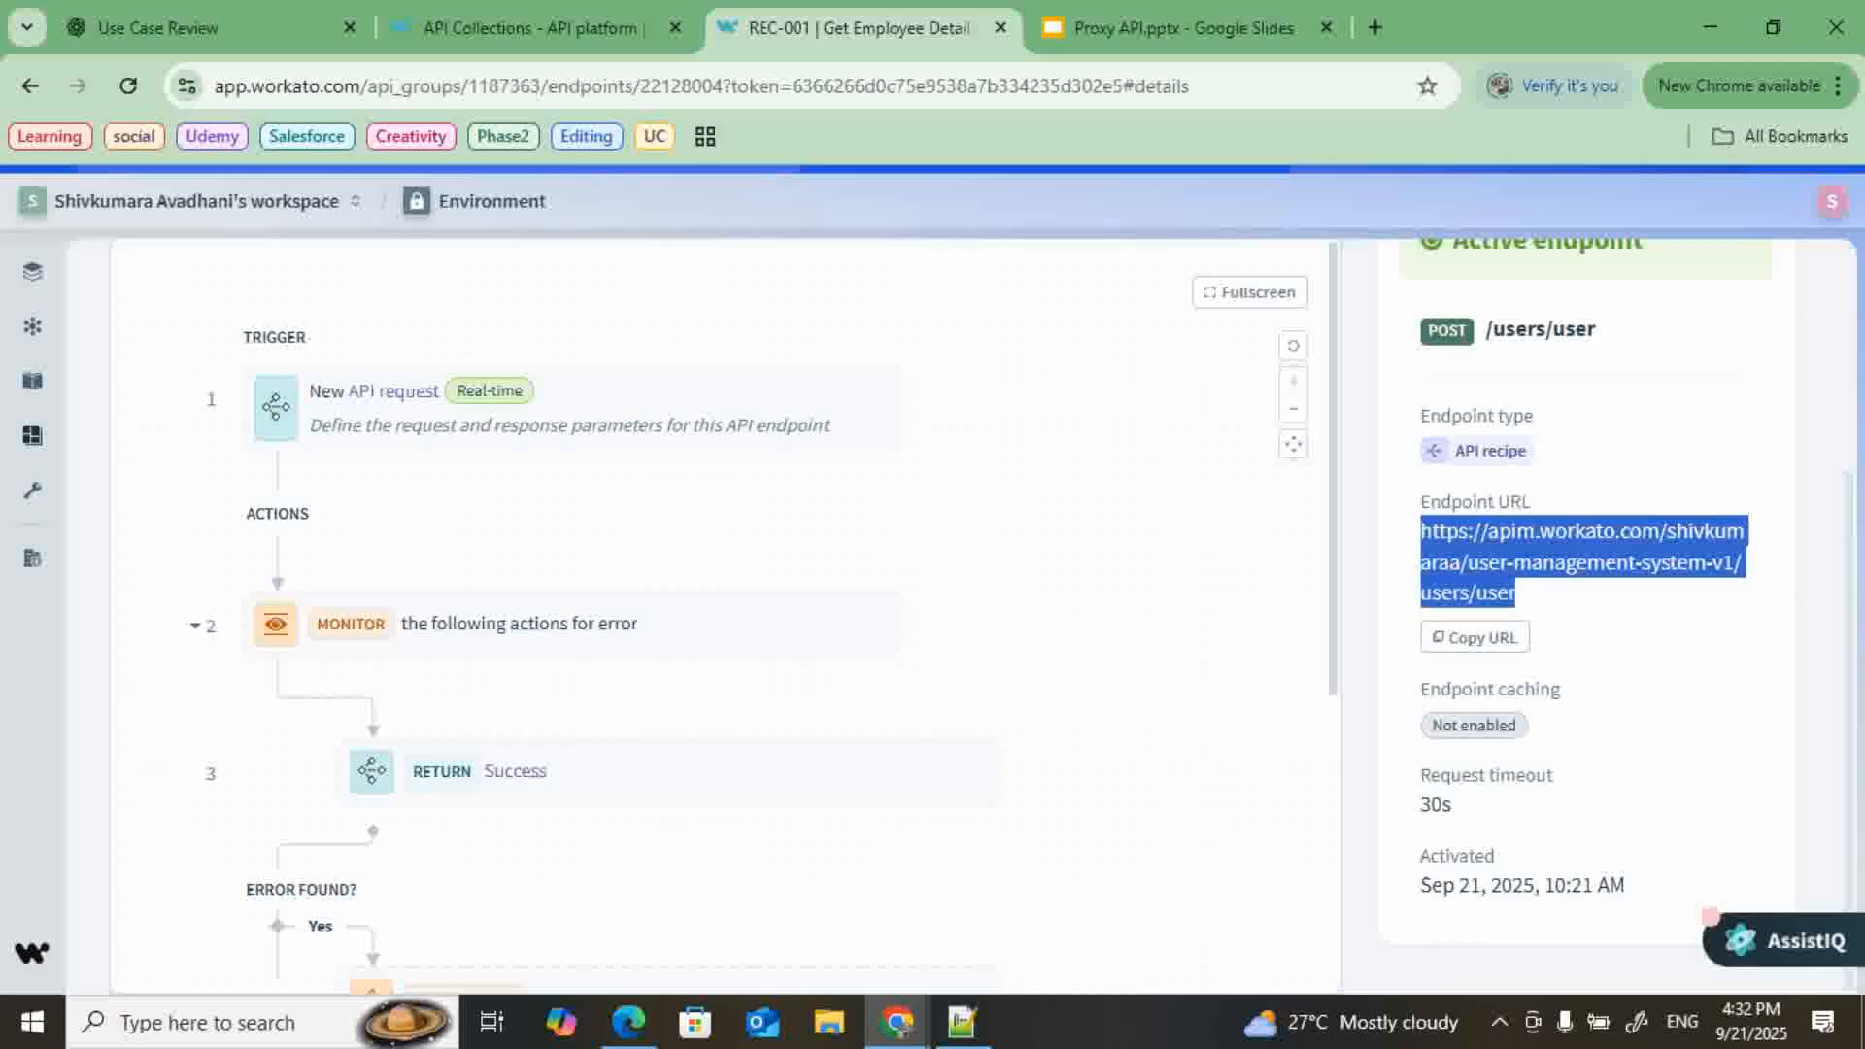
drag(1421, 688, 1560, 689)
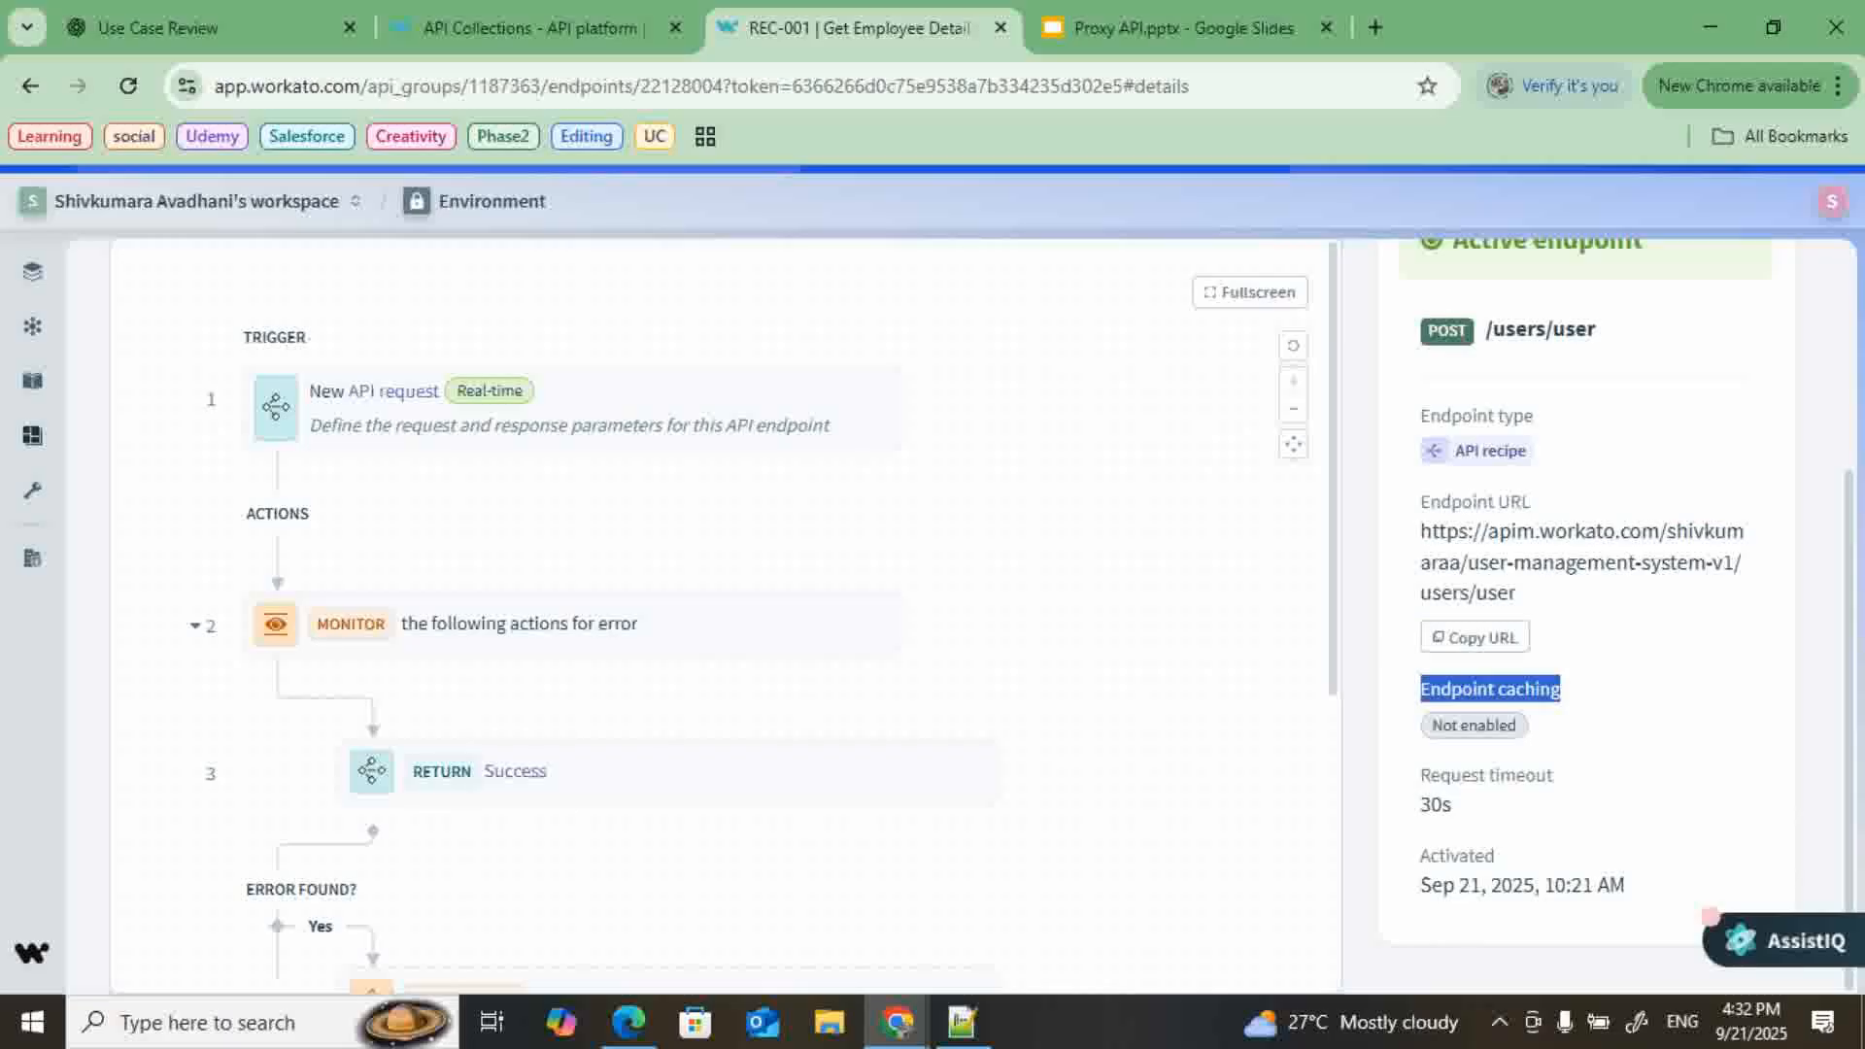
scroll(971, 612, up, 3)
scroll(971, 612, up, 1)
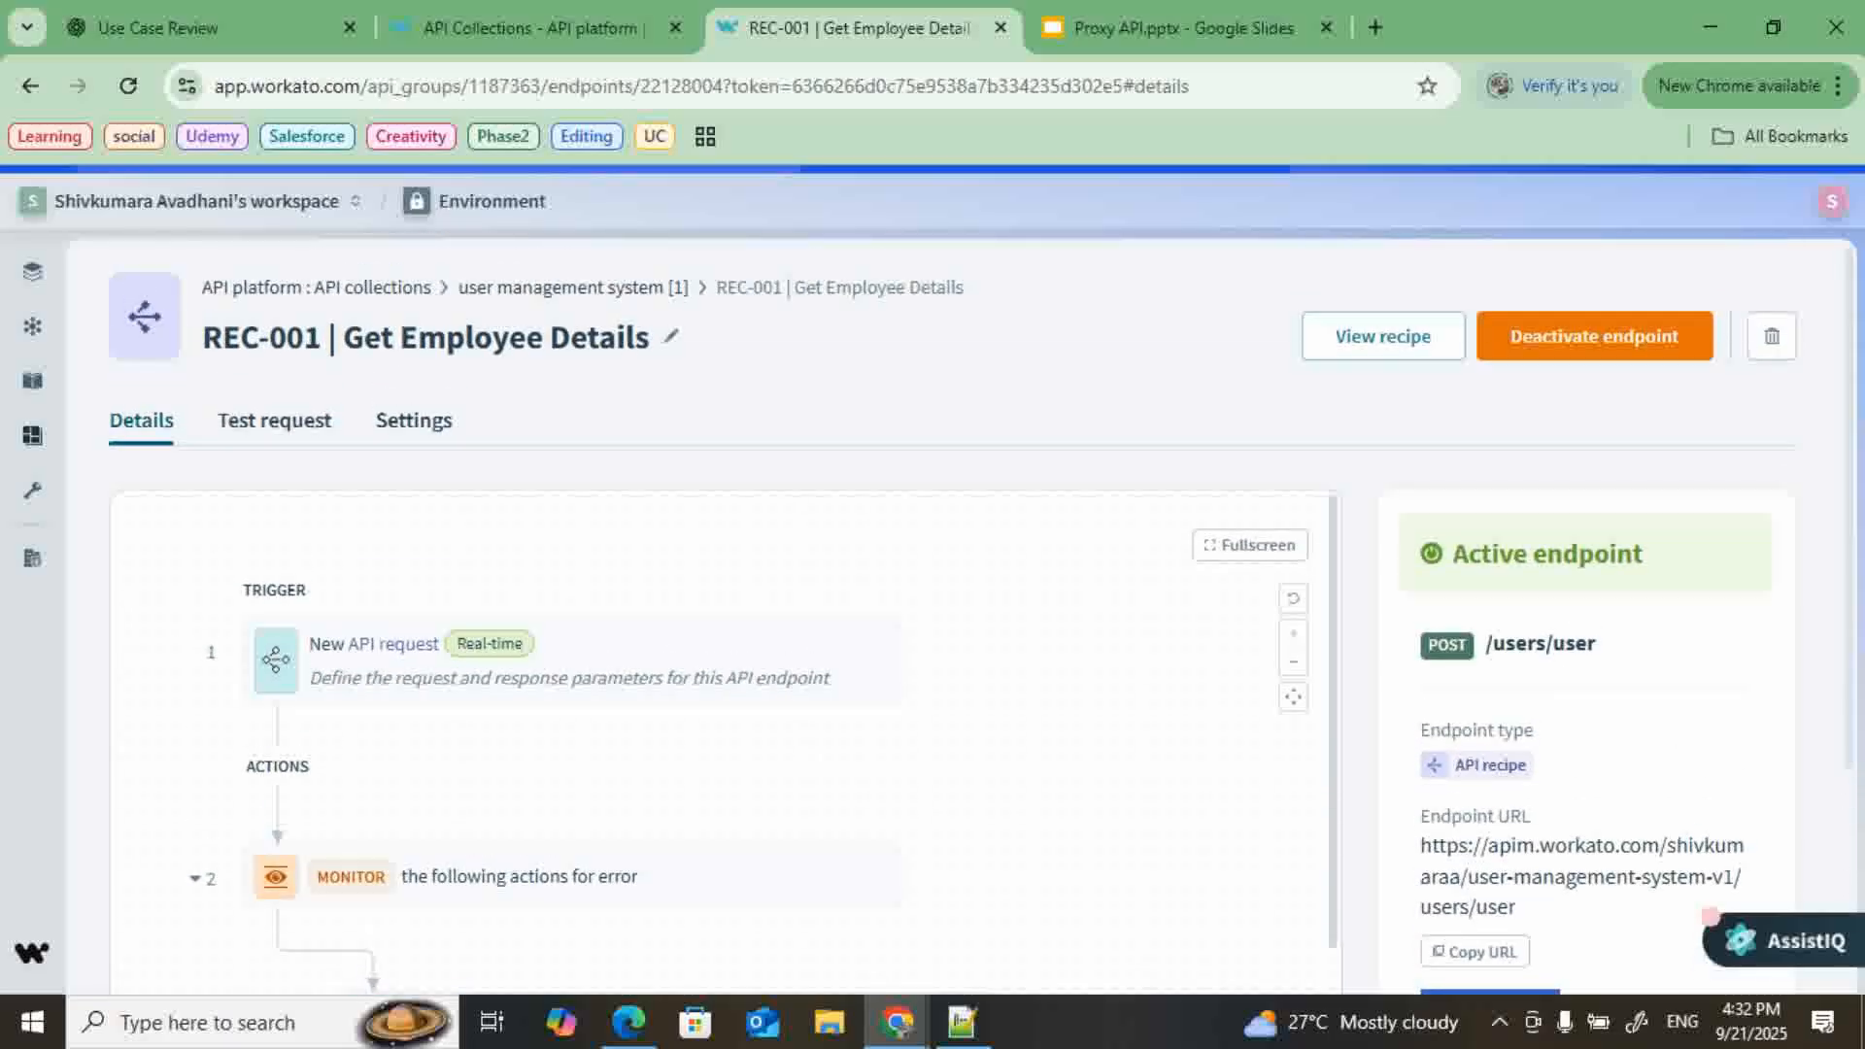
scroll(972, 611, down, 2)
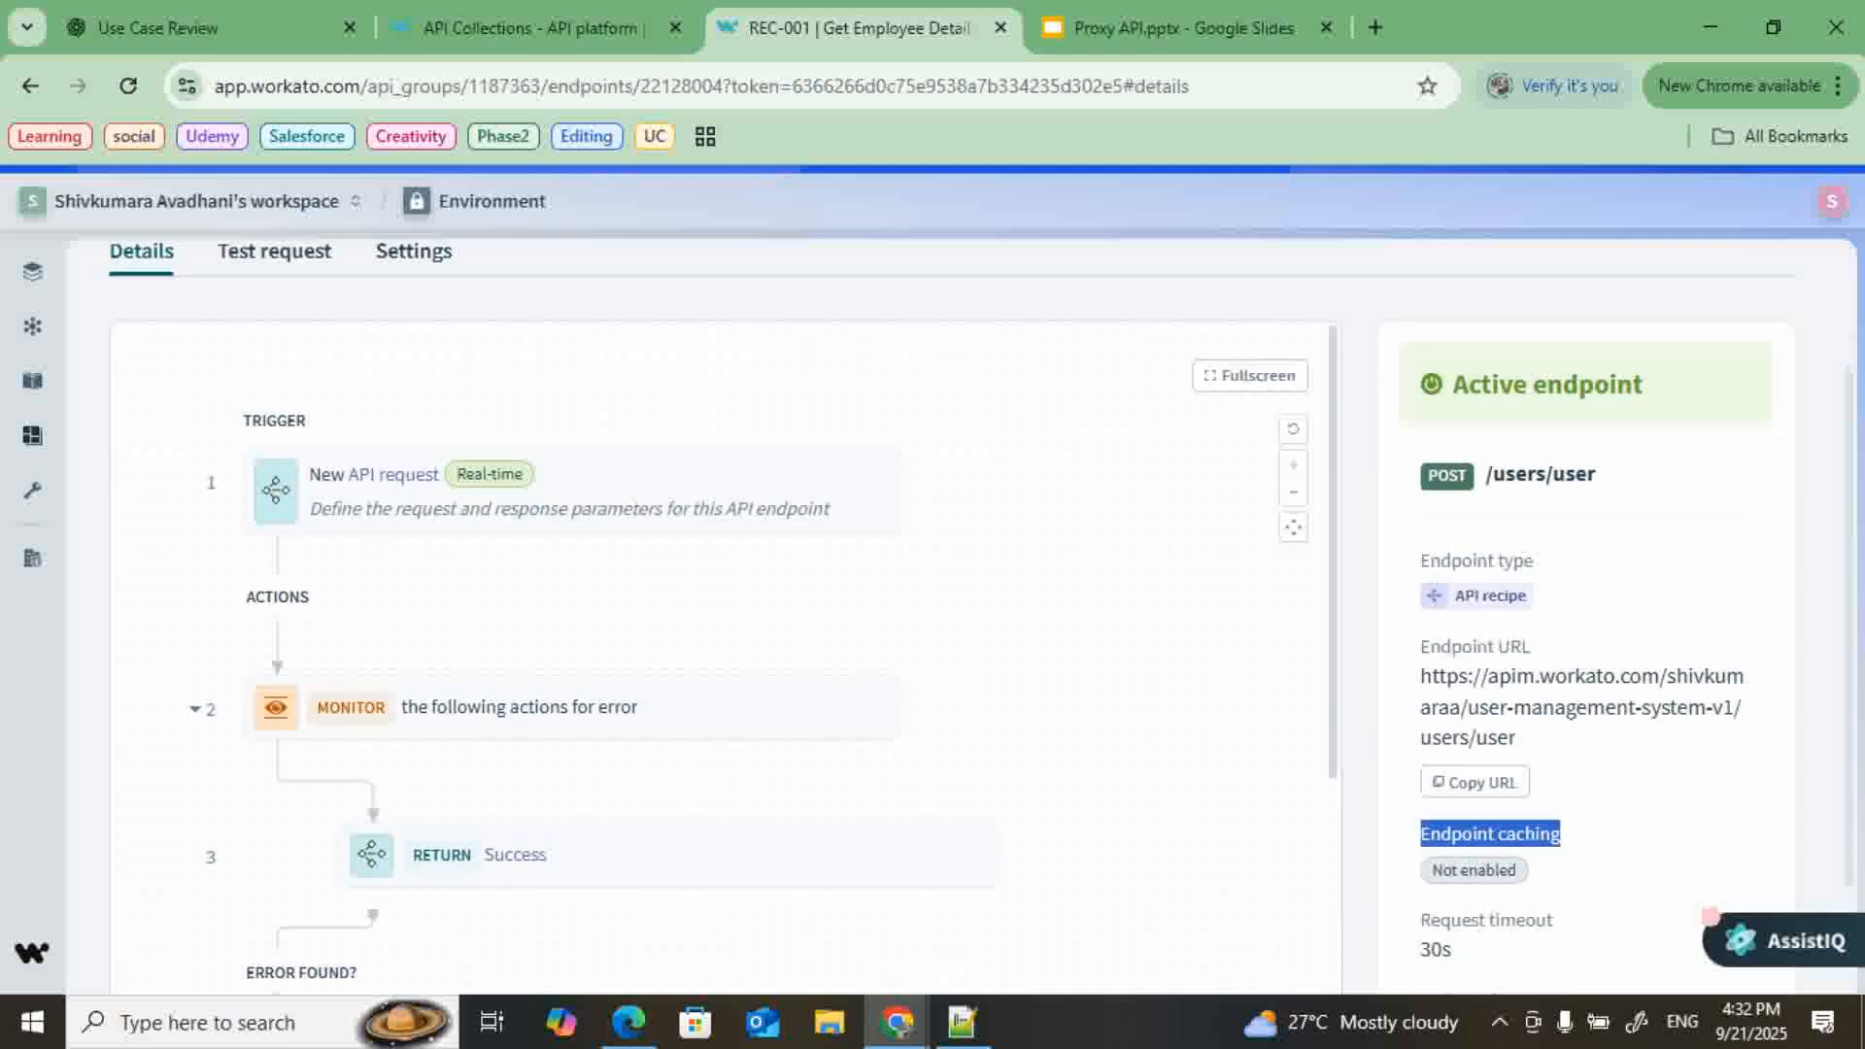
scroll(971, 612, up, 2)
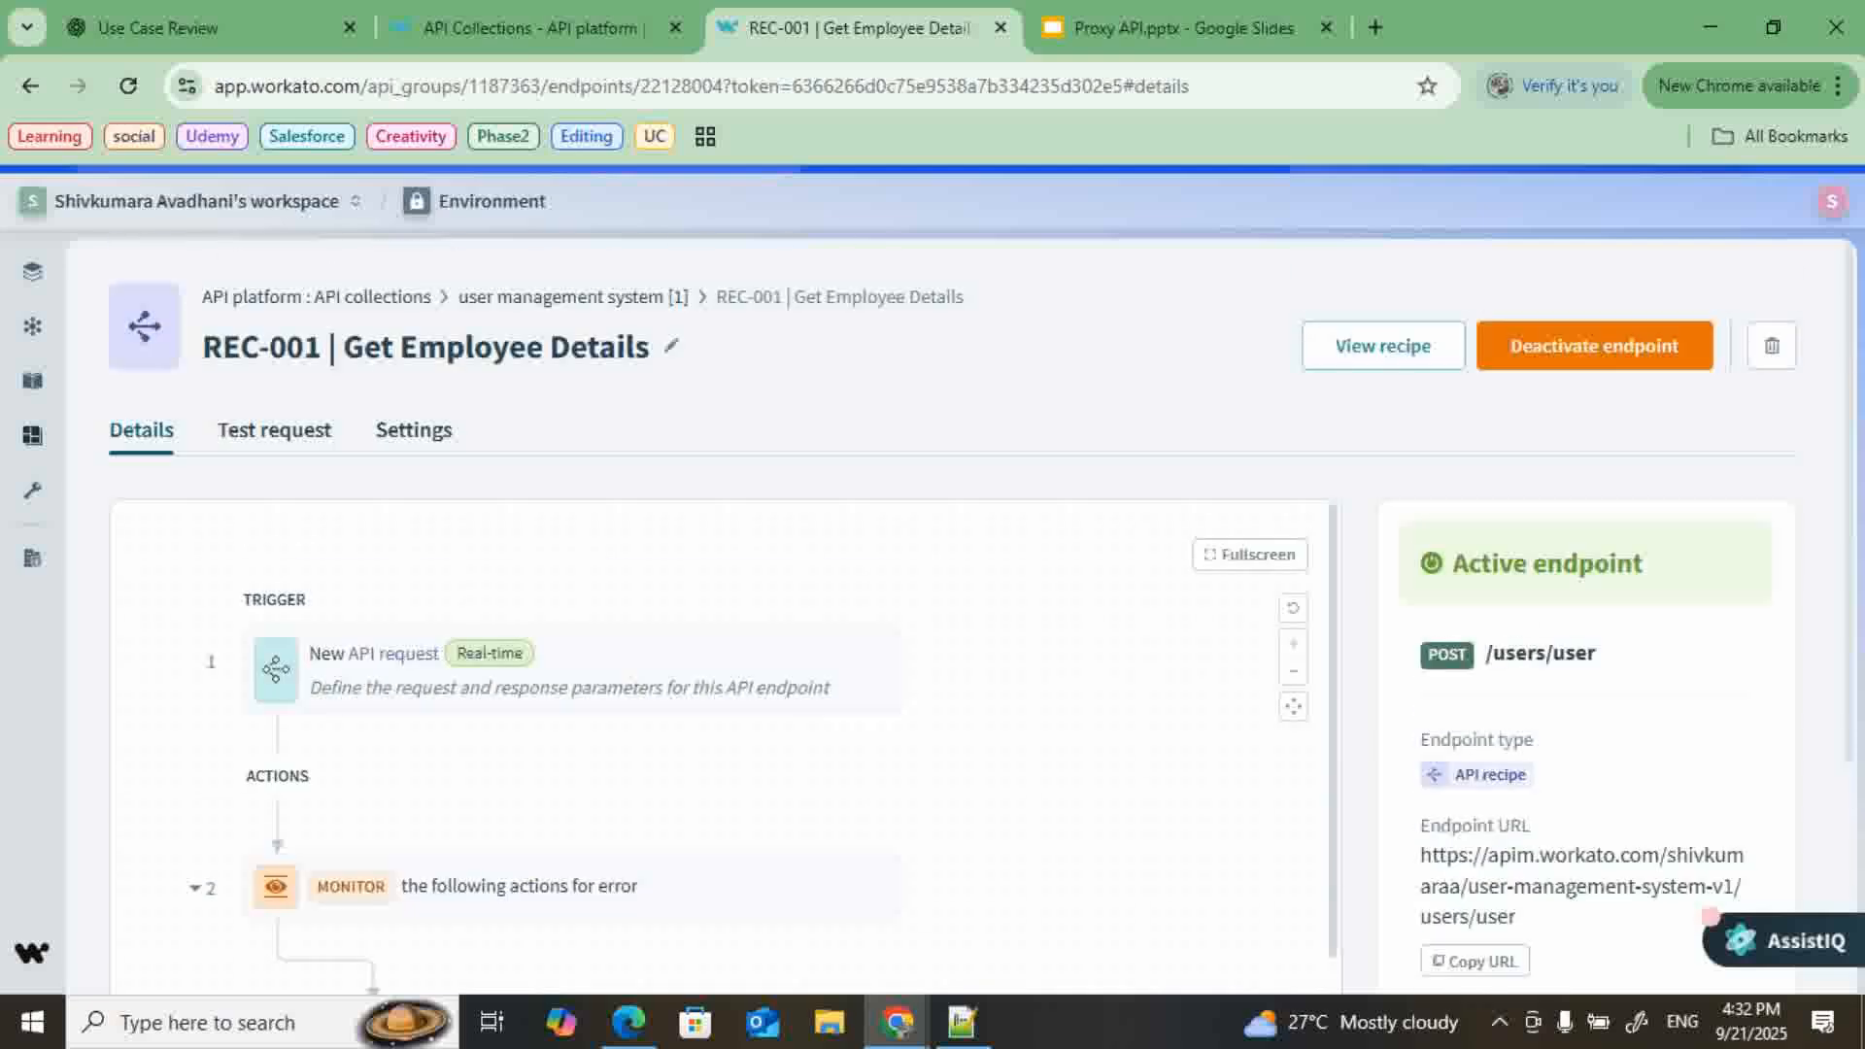
click(274, 430)
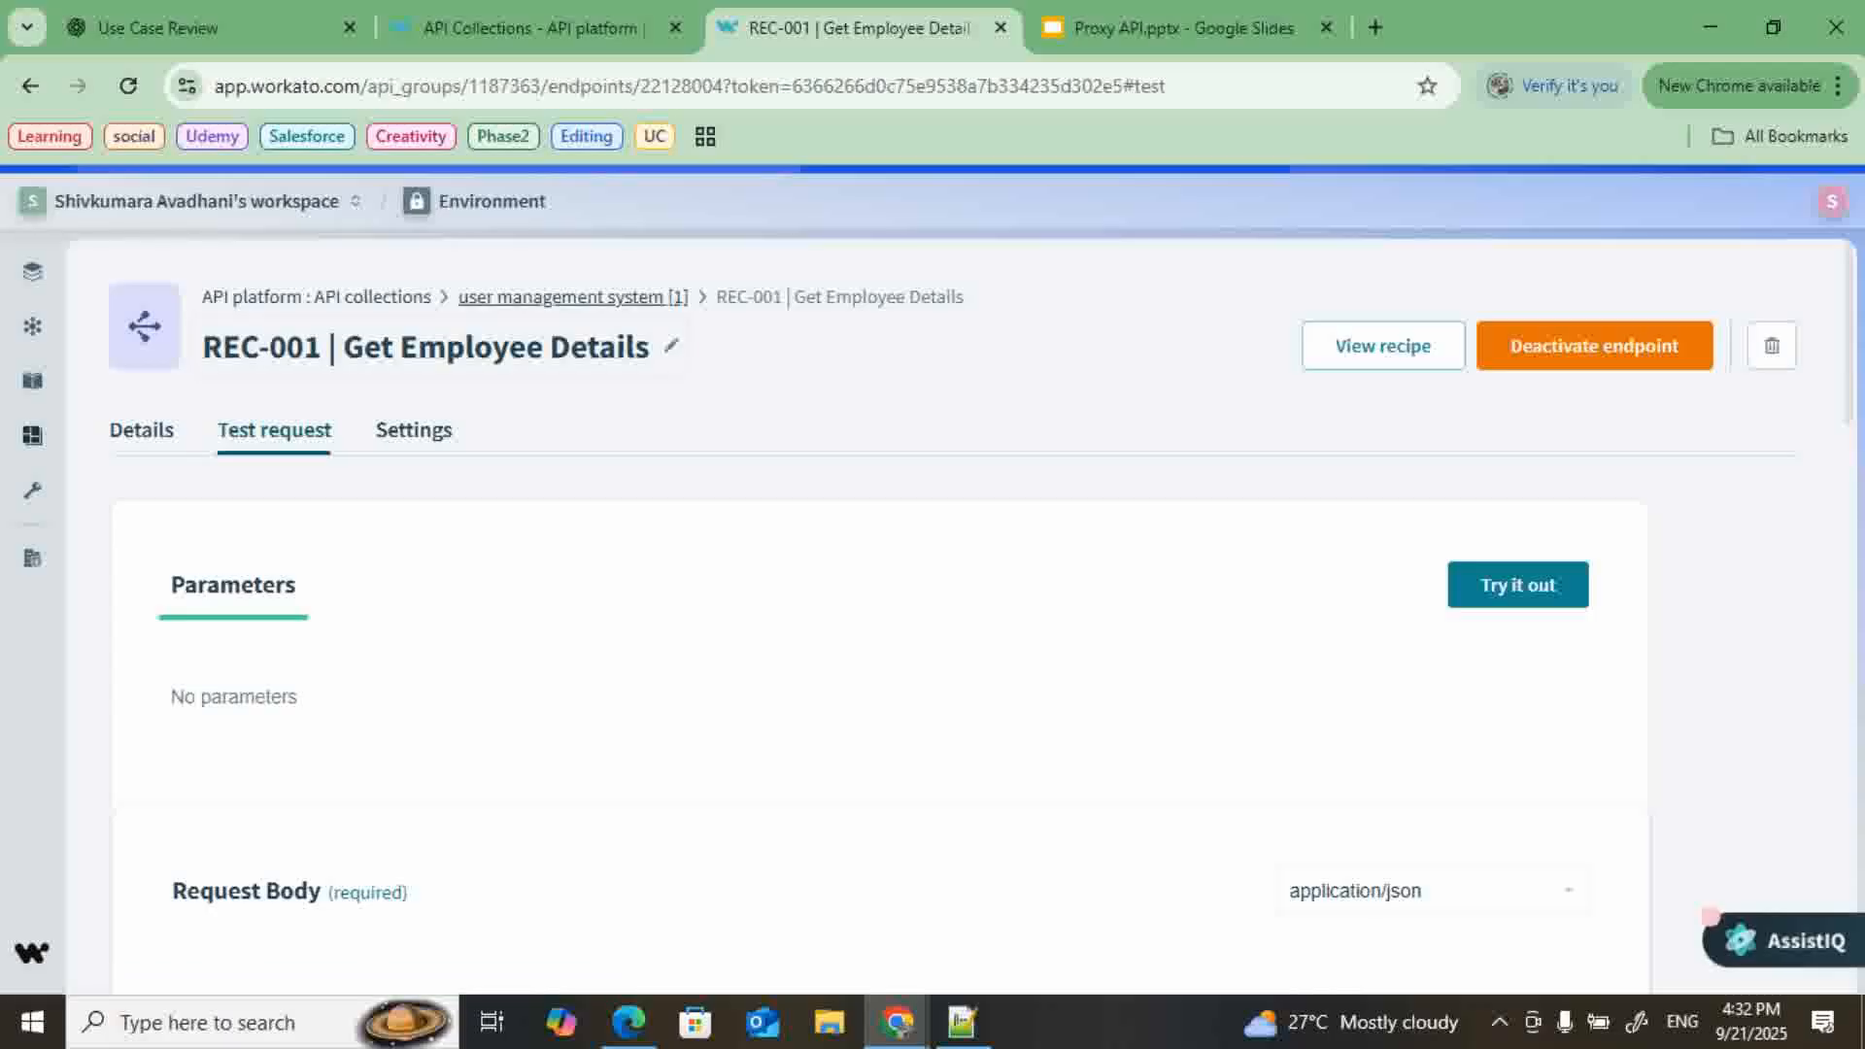
- Open the getUser endpoint in the user management system API proxy collection and review its schema, proxy URL and target URL
click(573, 297)
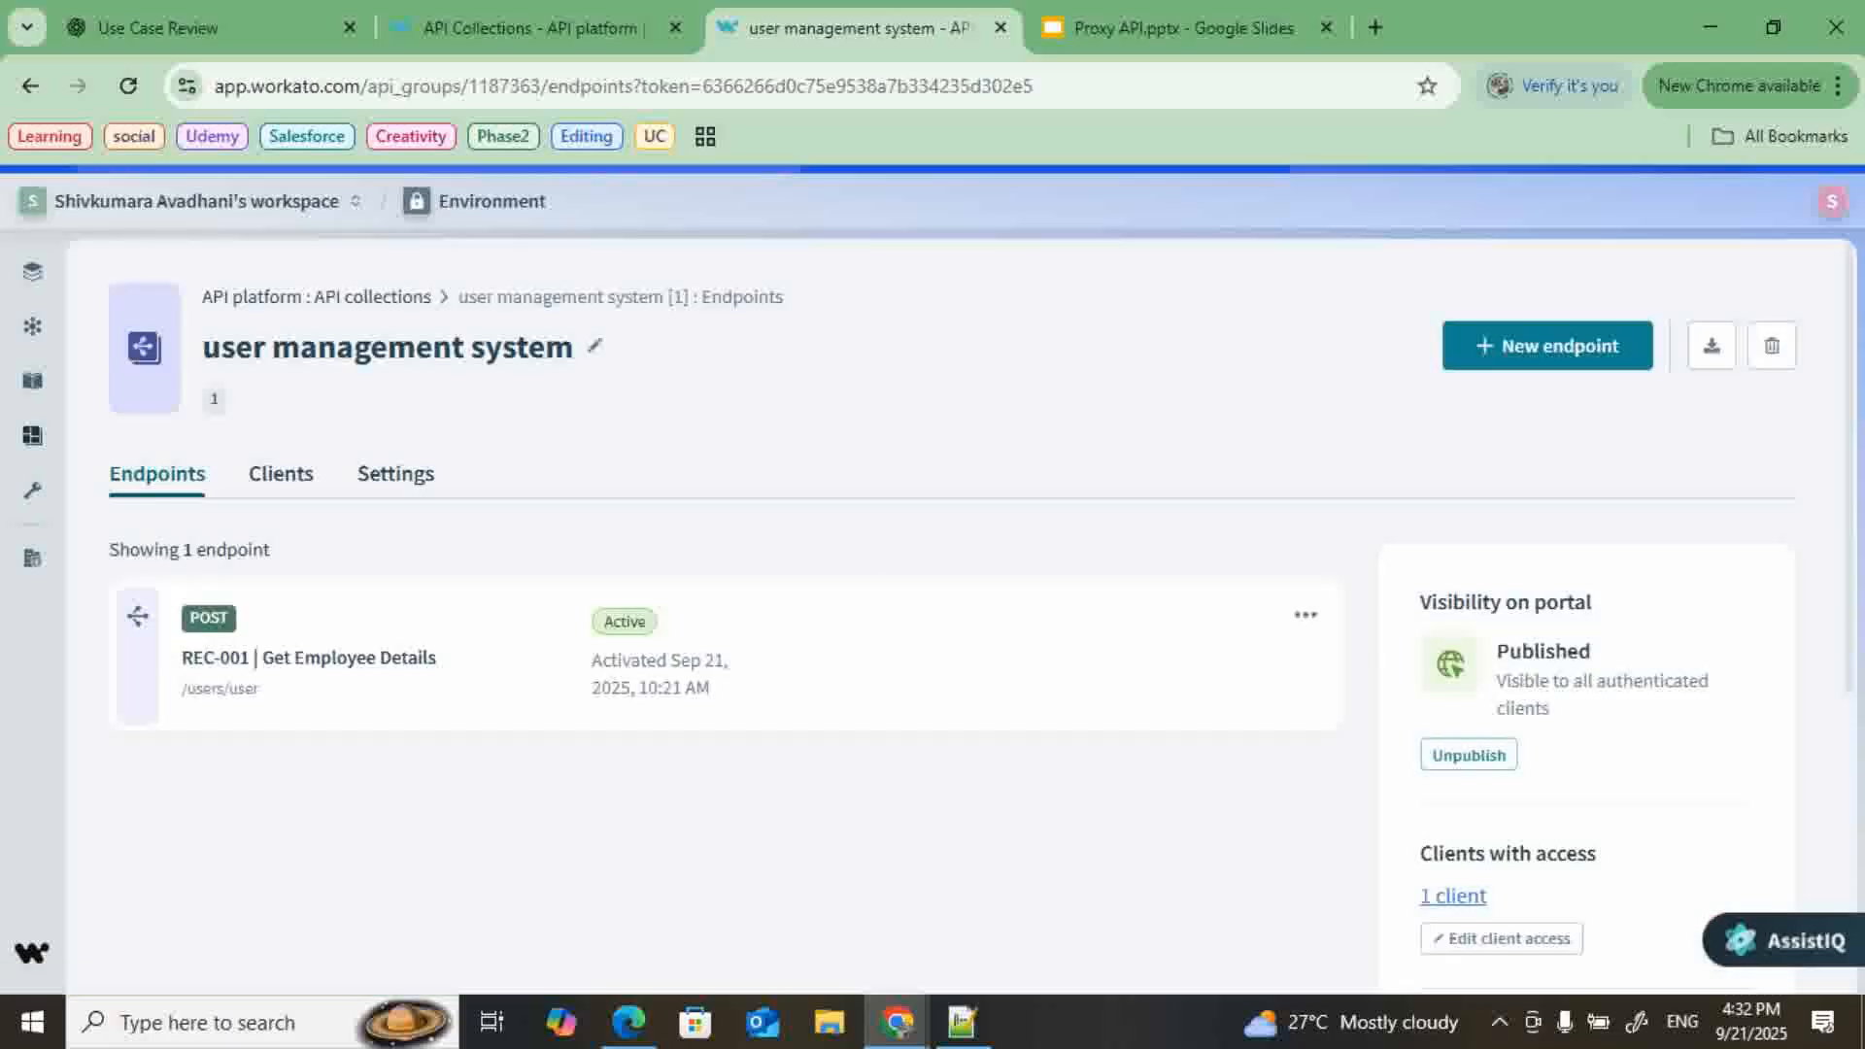
click(316, 297)
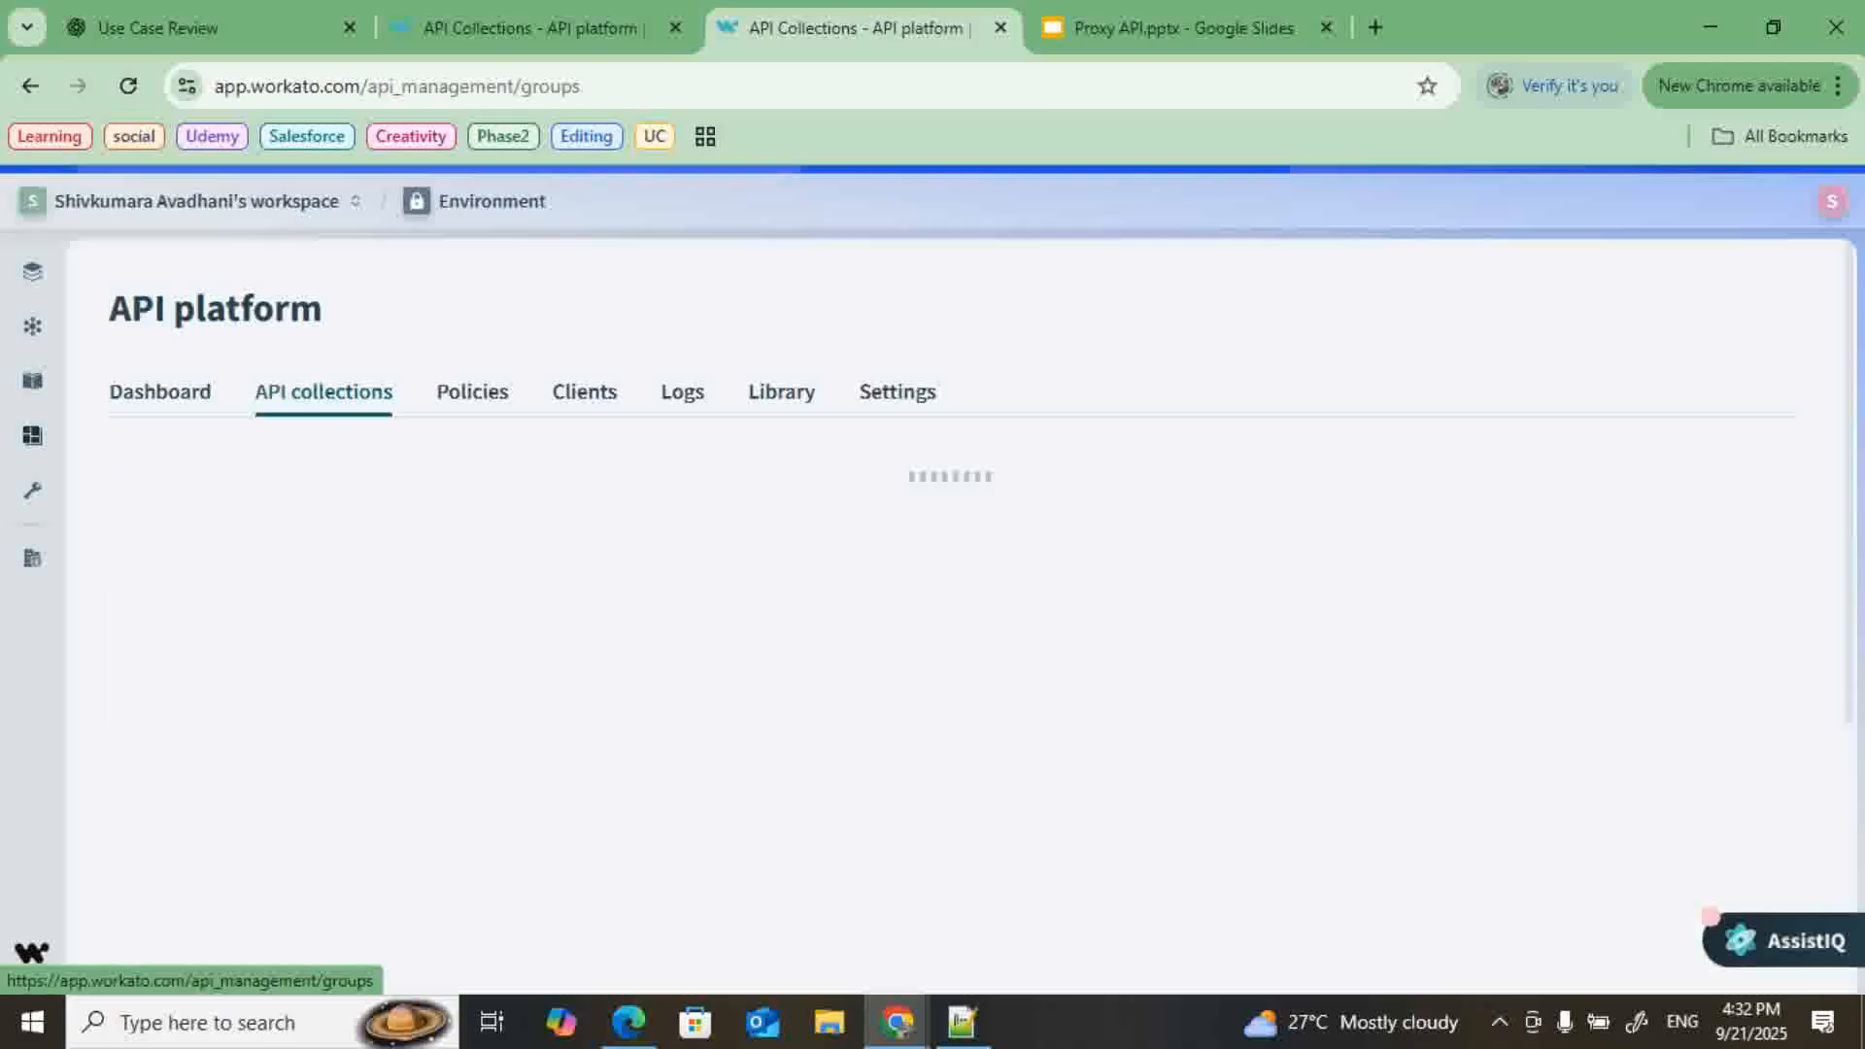
click(721, 661)
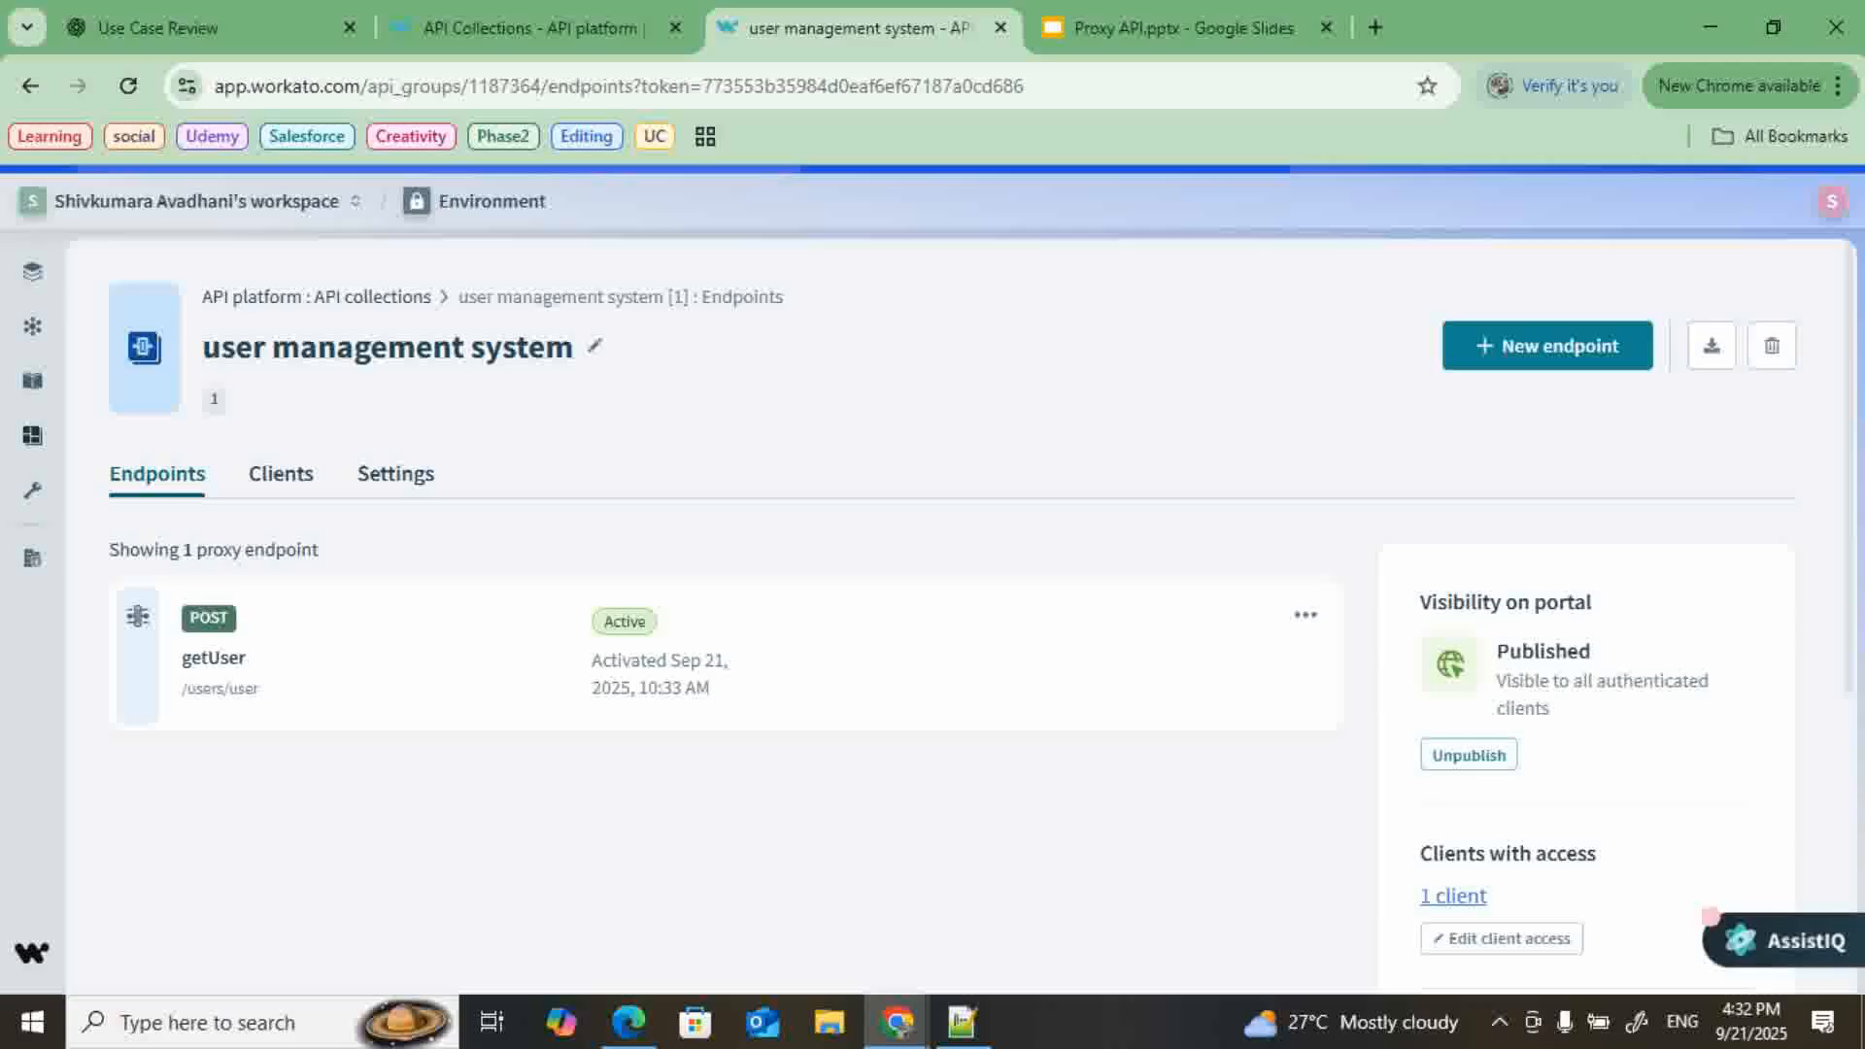
scroll(728, 661, down, 2)
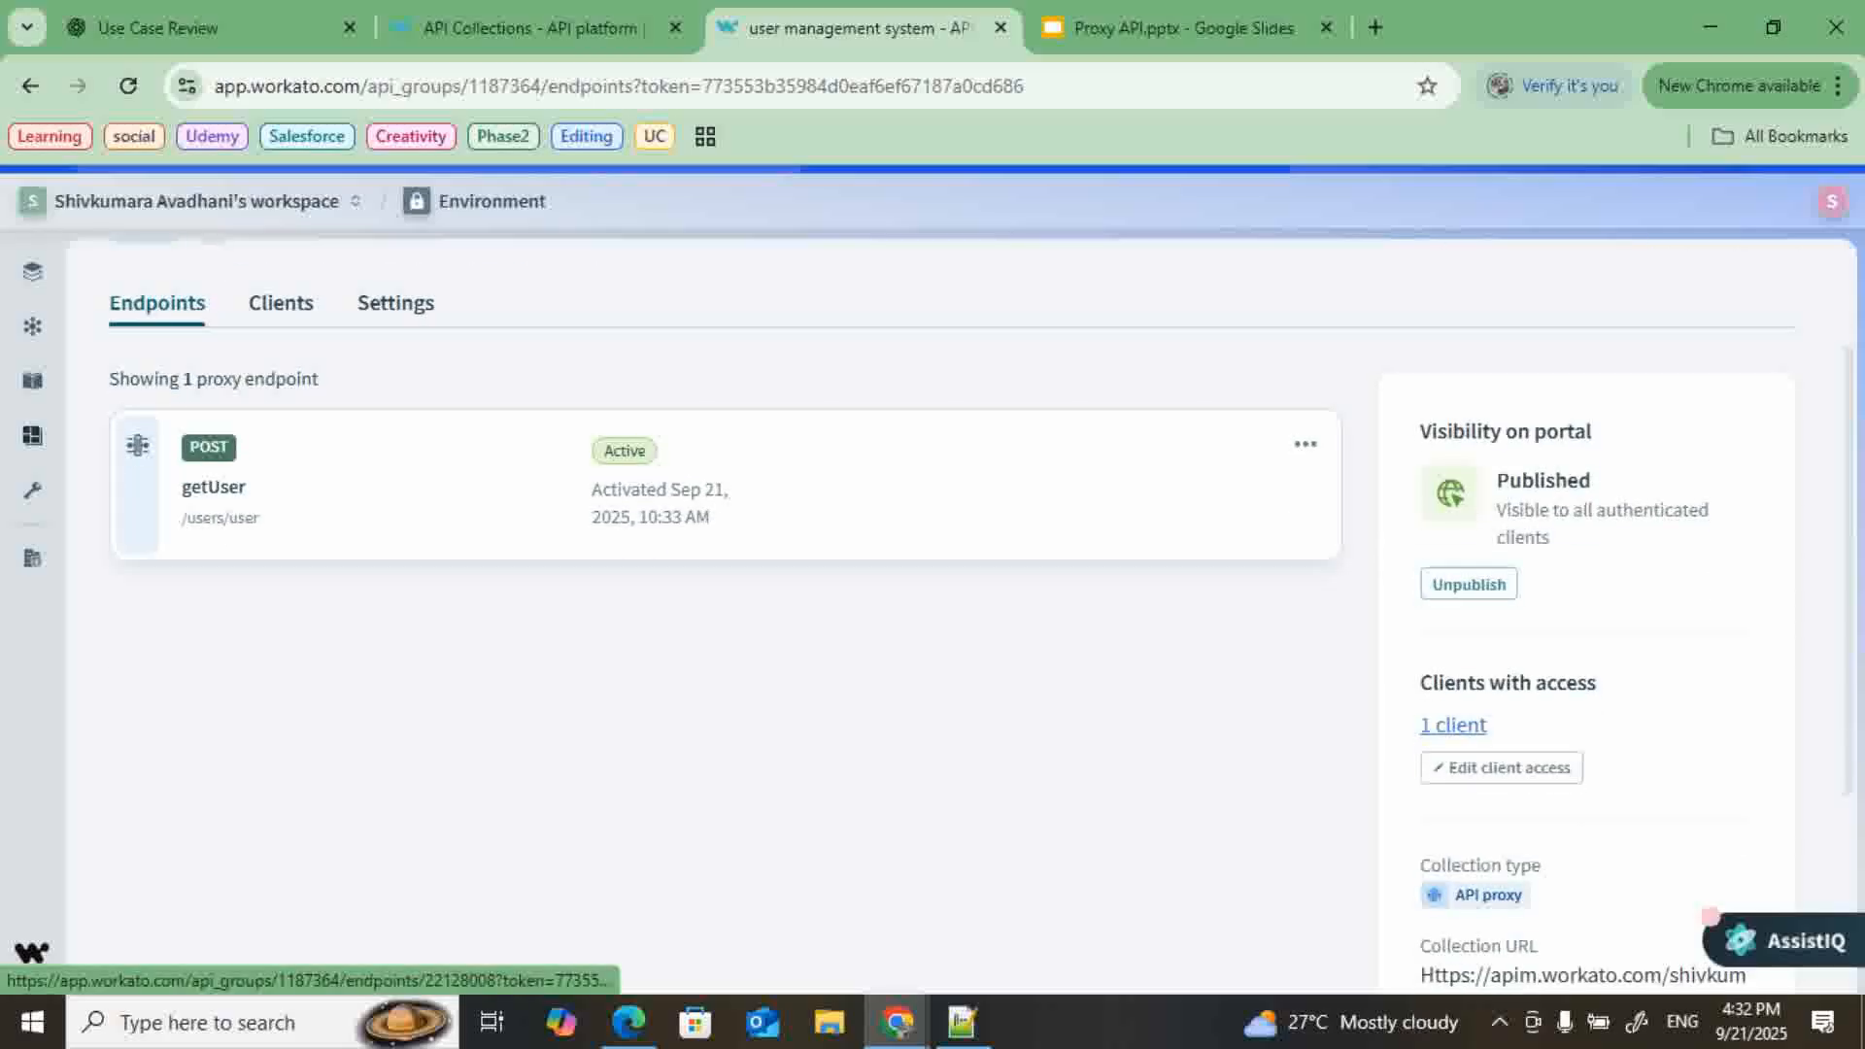
click(214, 486)
scroll(720, 583, down, 8)
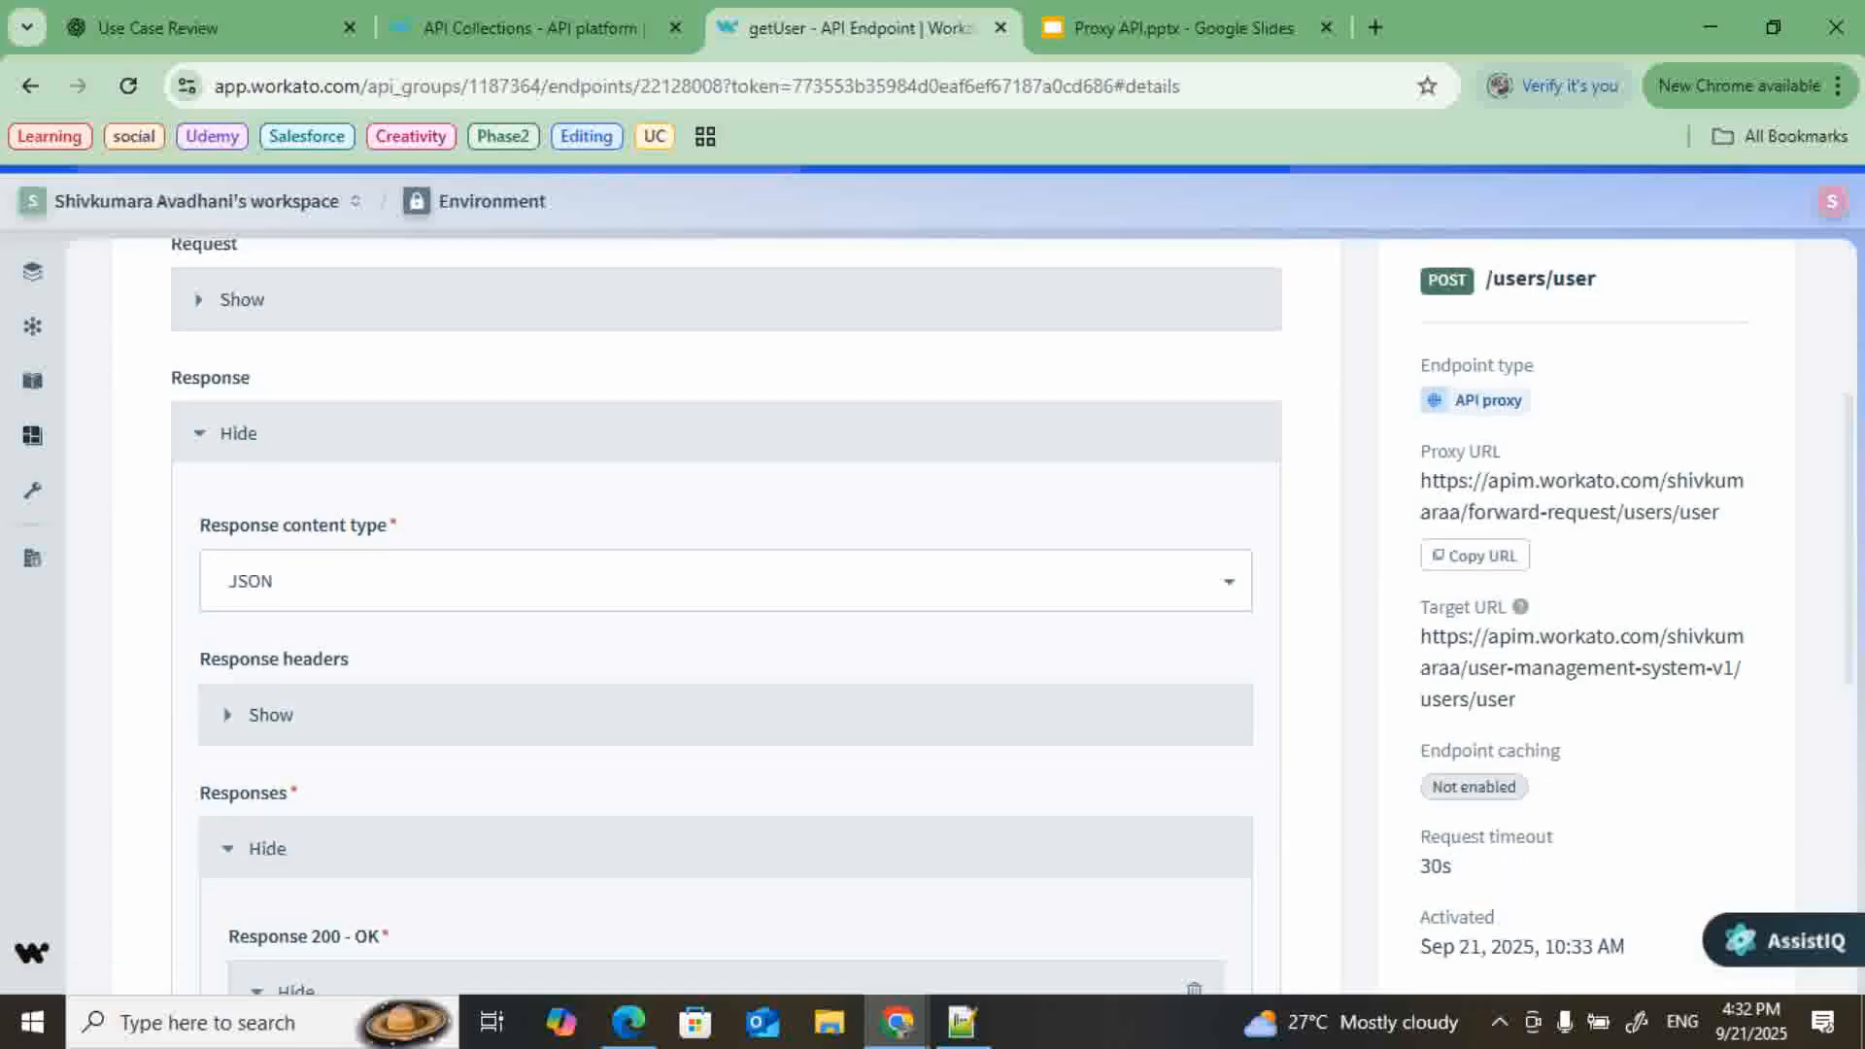
scroll(729, 611, up, 10)
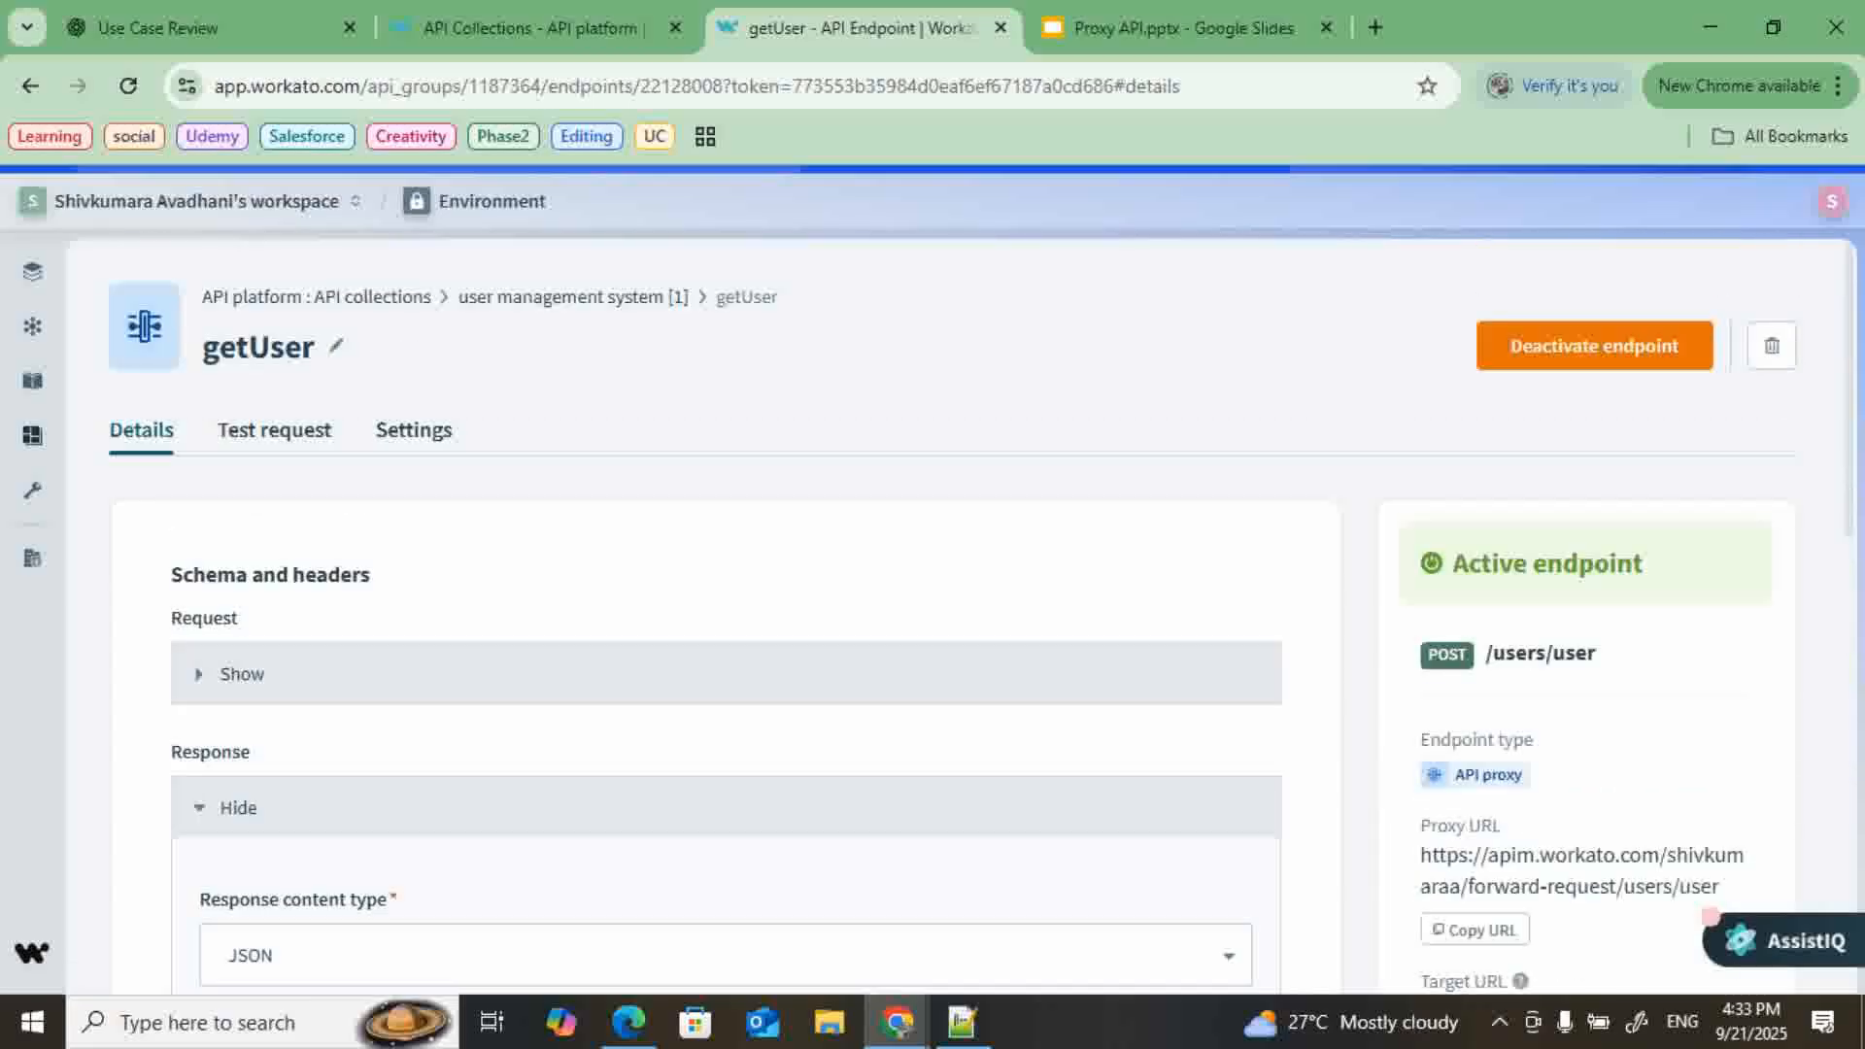
- Review the getUser endpoint's configuration settings, including its HTTP method, path, URL preview and request timeout
click(414, 429)
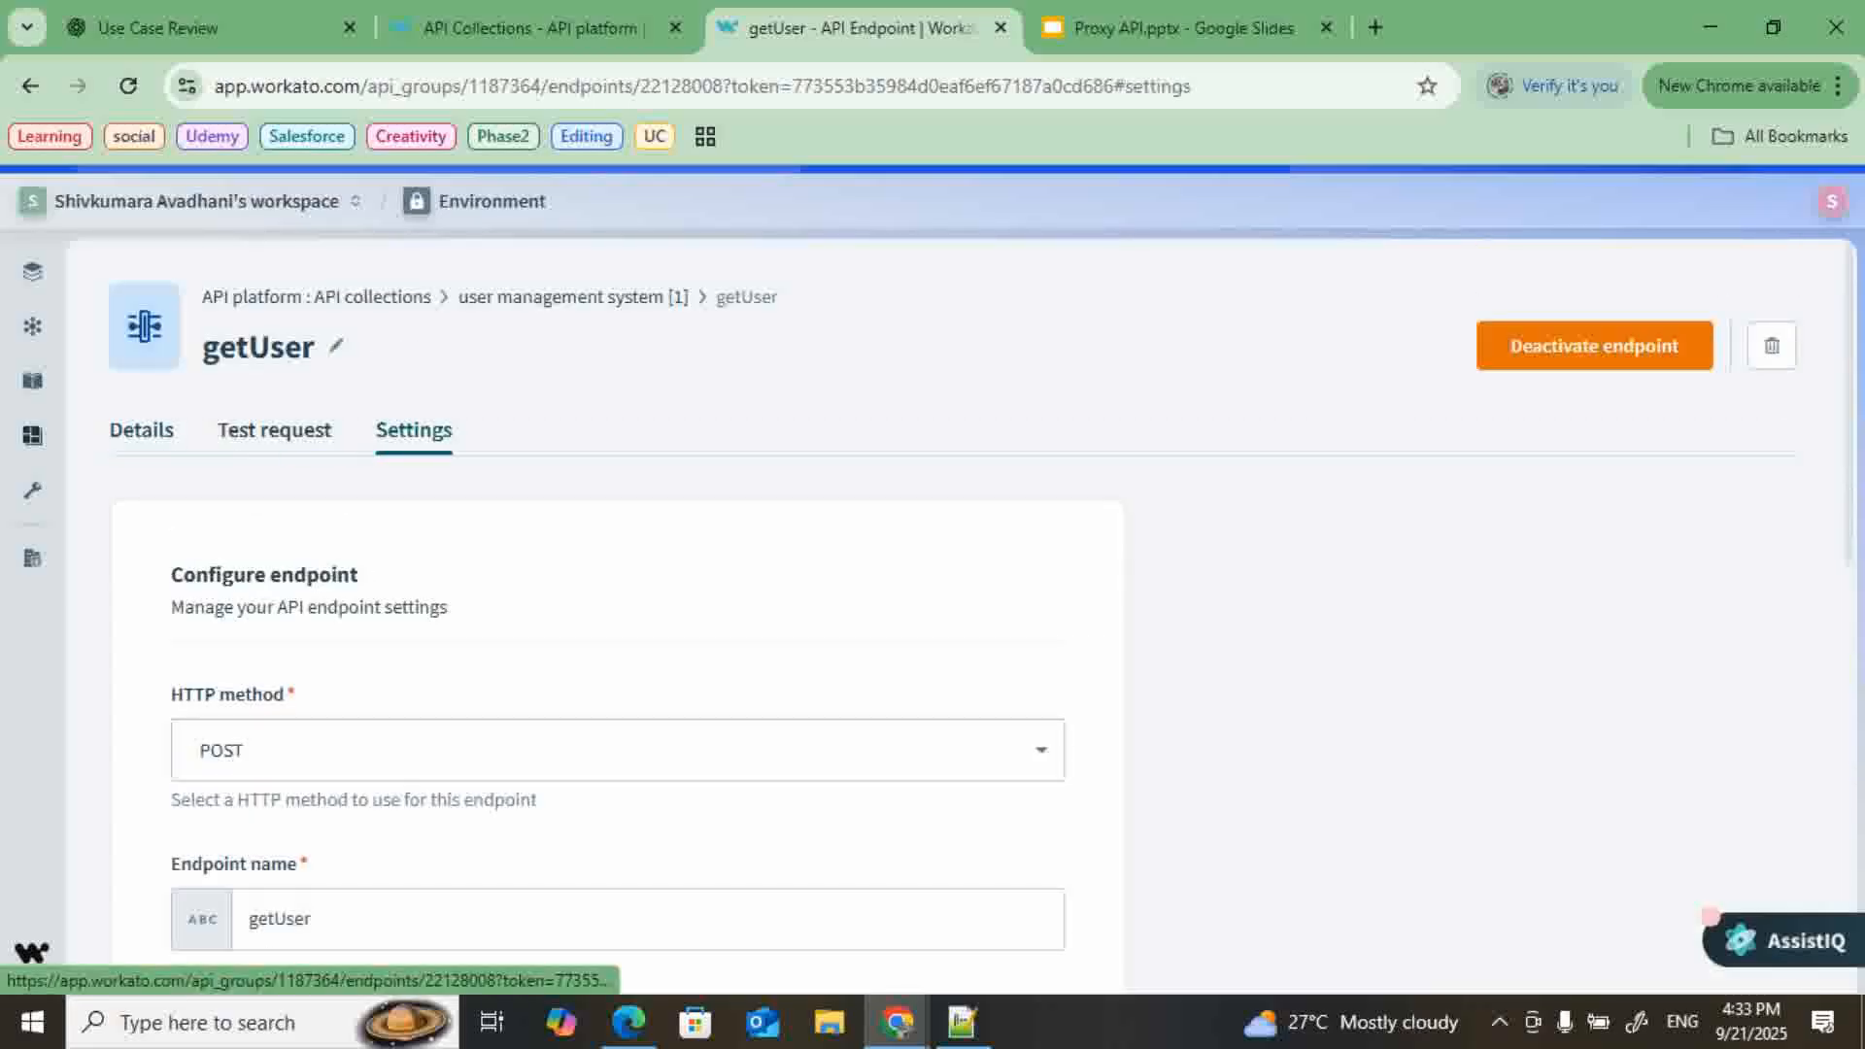
scroll(414, 429, down, 2)
scroll(986, 635, down, 1)
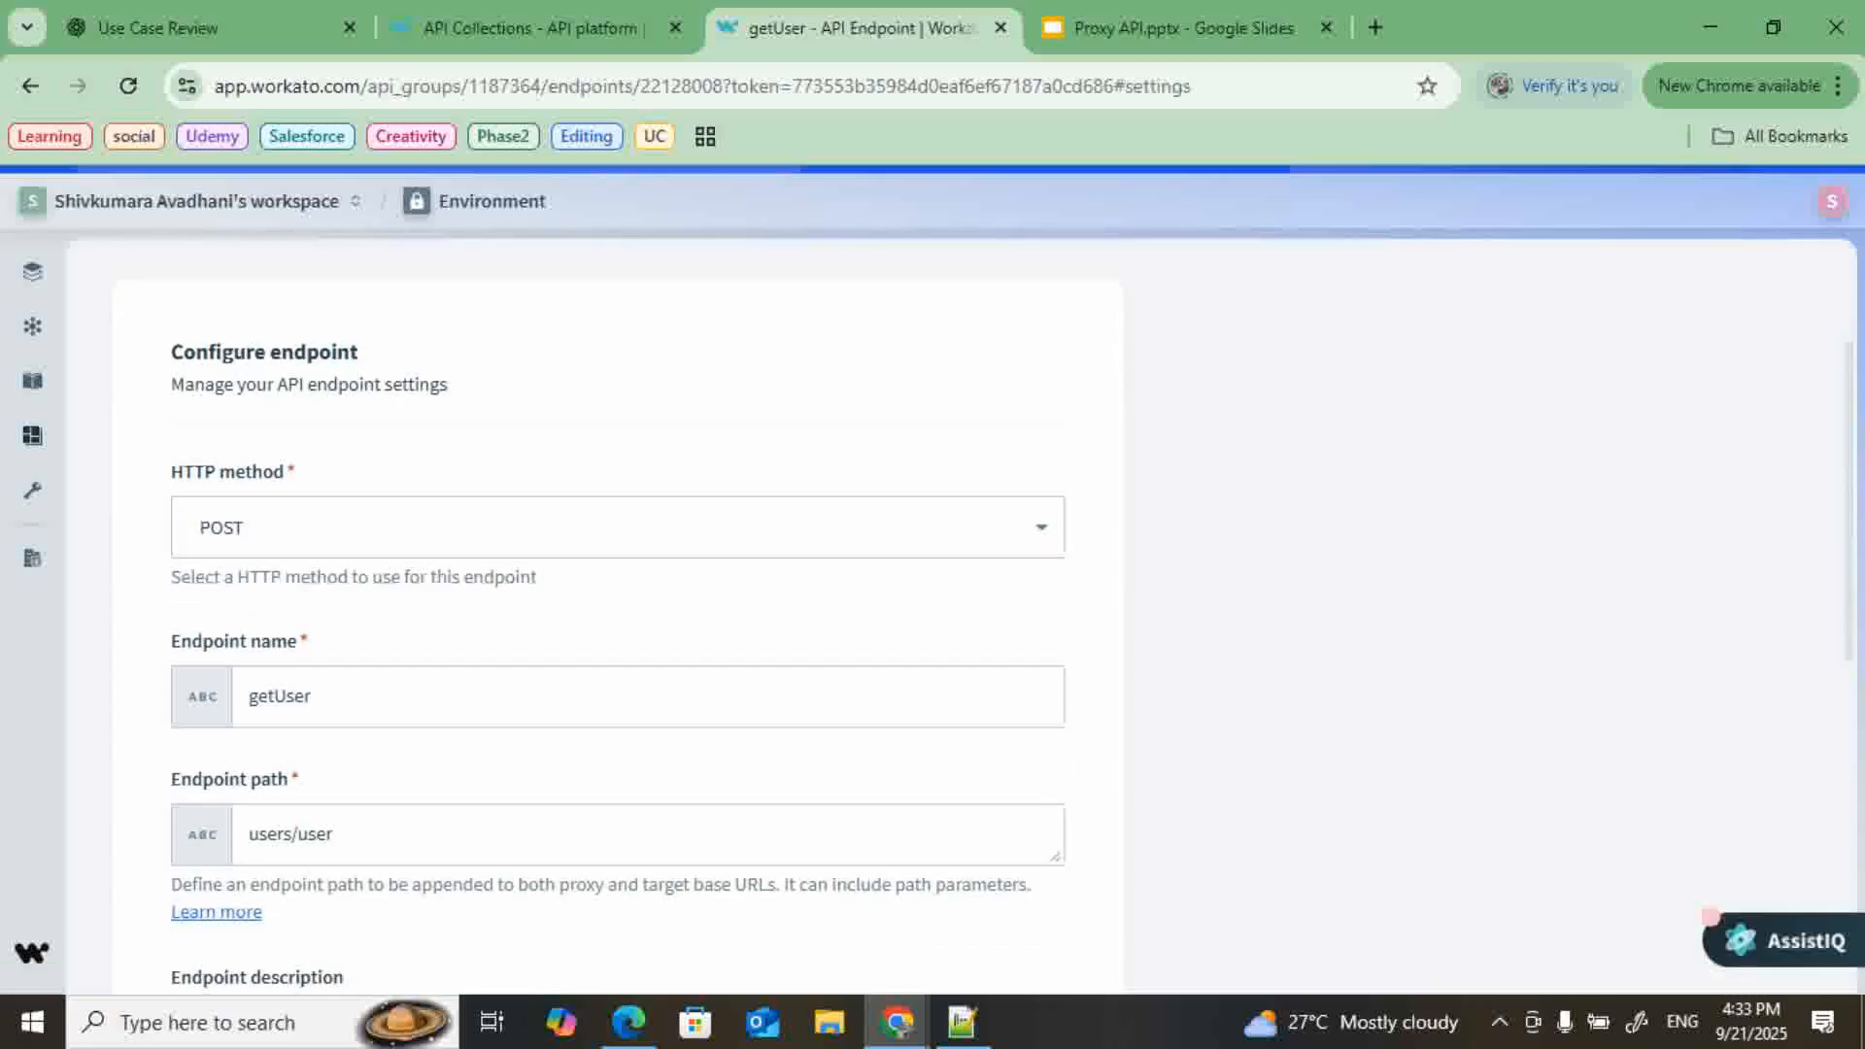
scroll(1011, 618, down, 8)
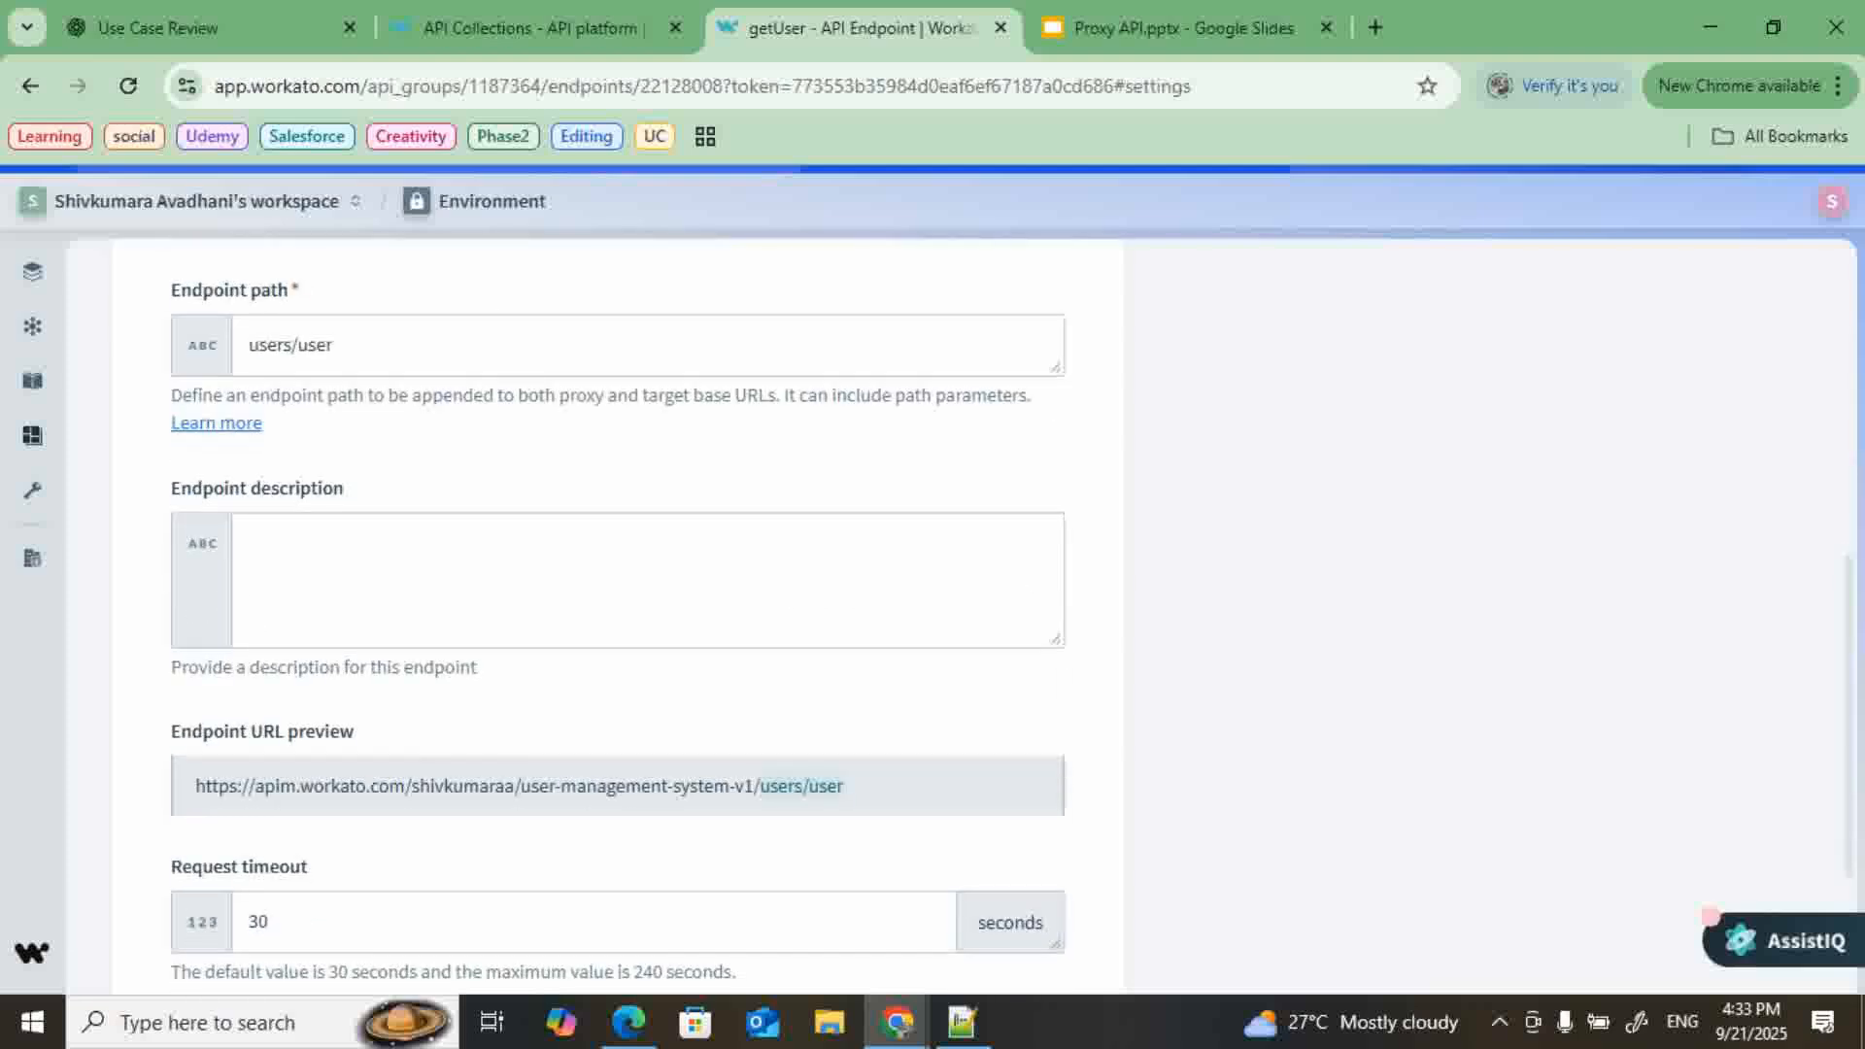
scroll(1011, 618, up, 10)
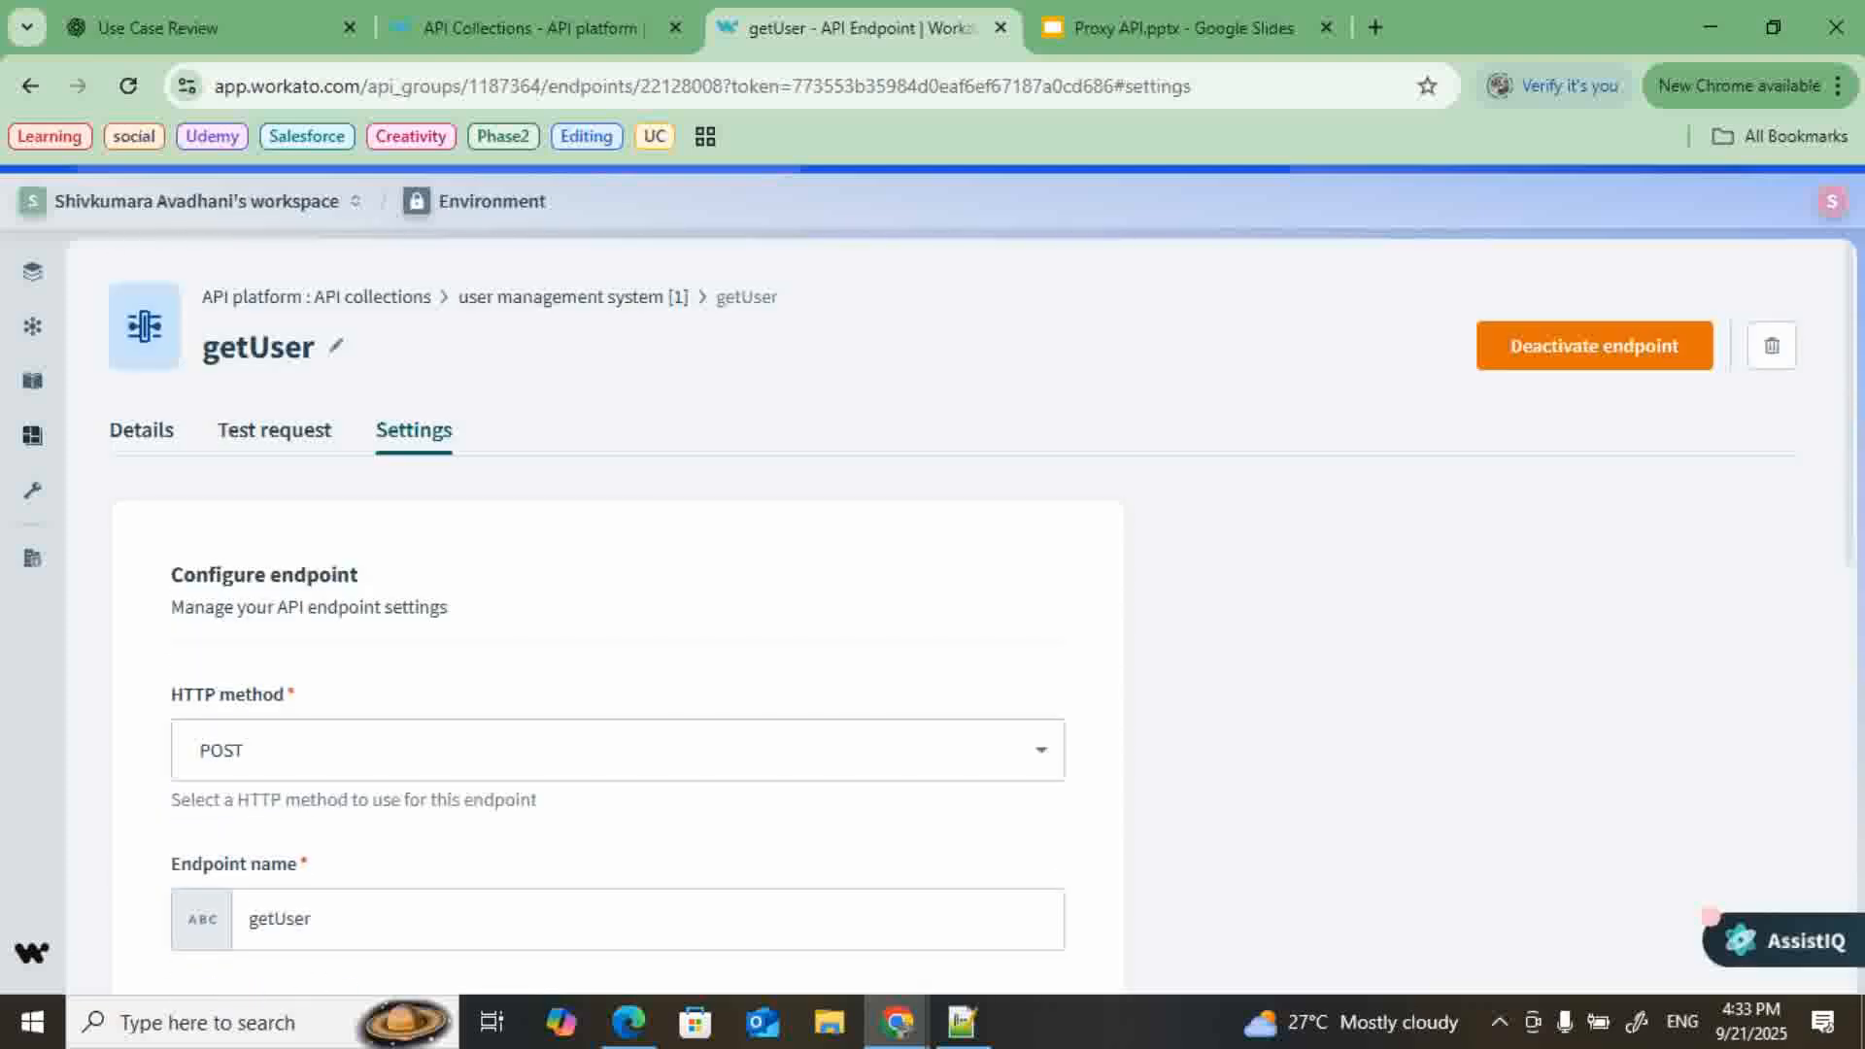
- Look through the getUser endpoint's test request page and return to its details
click(274, 429)
scroll(723, 583, down, 4)
scroll(724, 583, down, 8)
scroll(723, 583, up, 12)
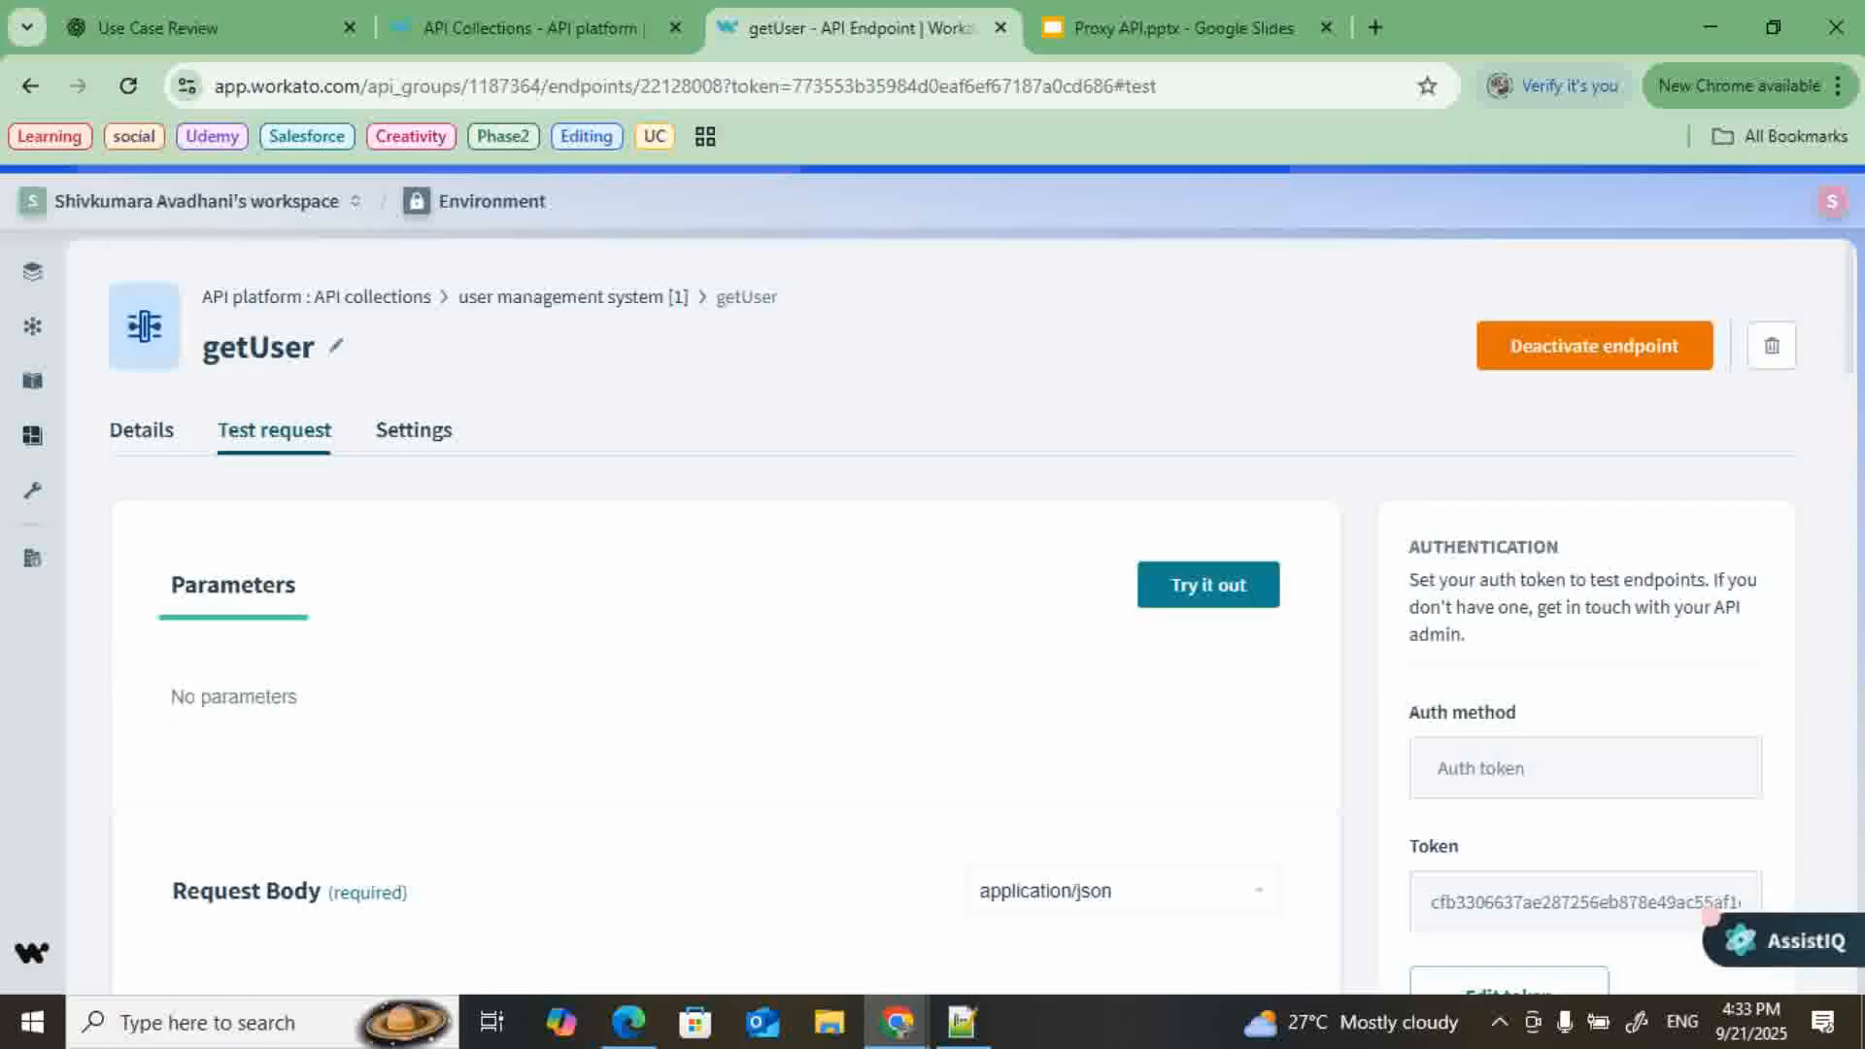
click(141, 430)
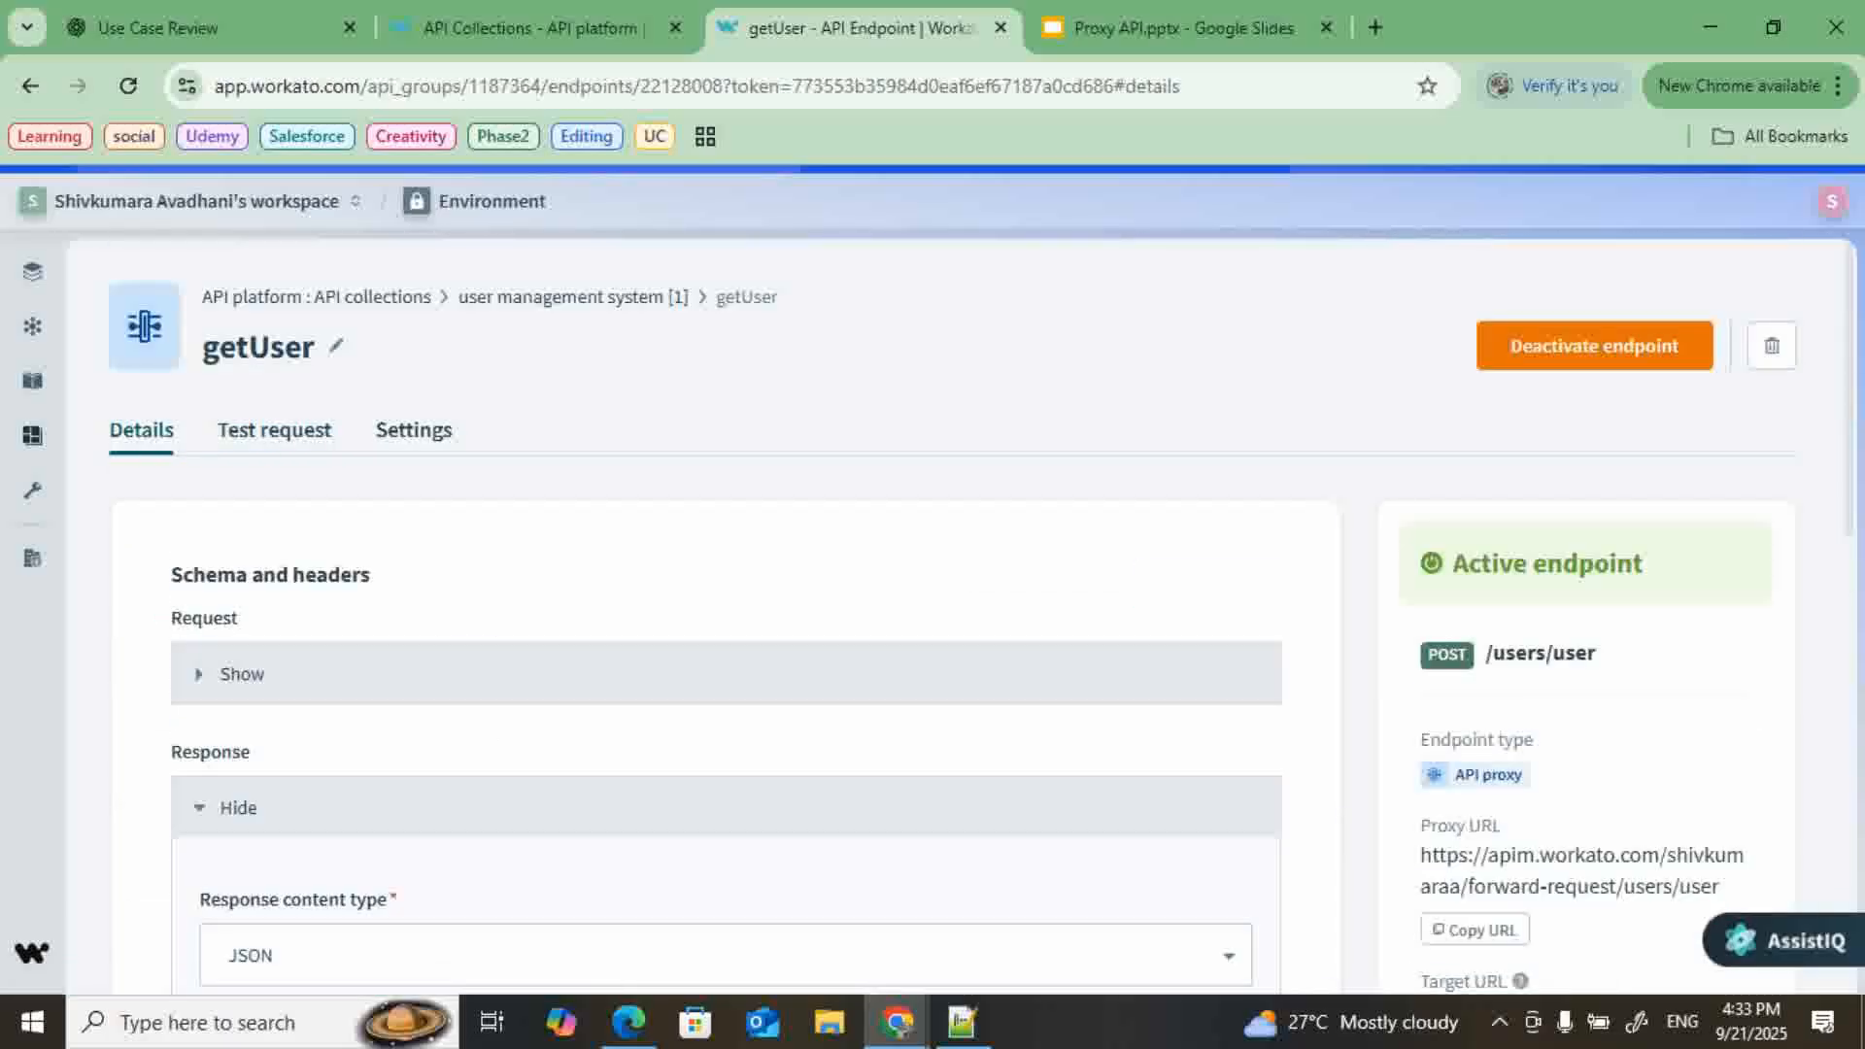
- Review the proxy collection's general settings and its URL settings, including the collection path and target HTTP connection
click(573, 296)
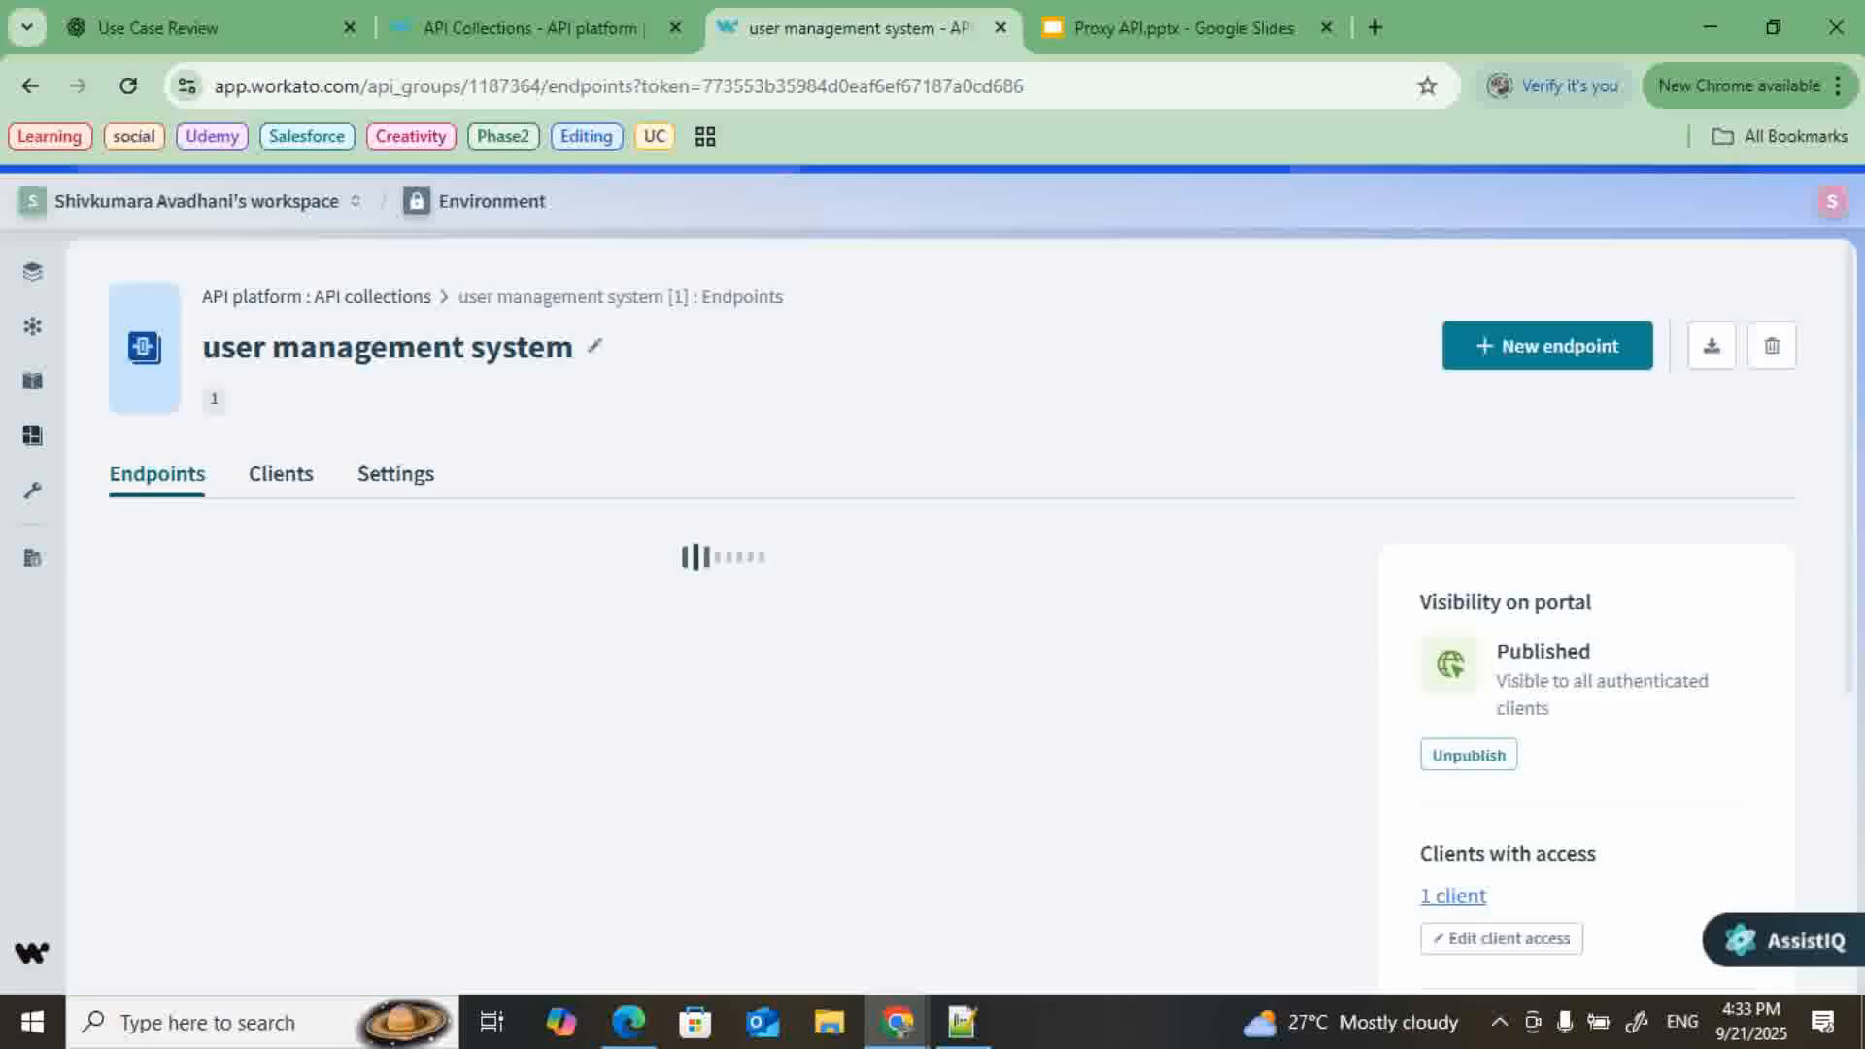
click(395, 473)
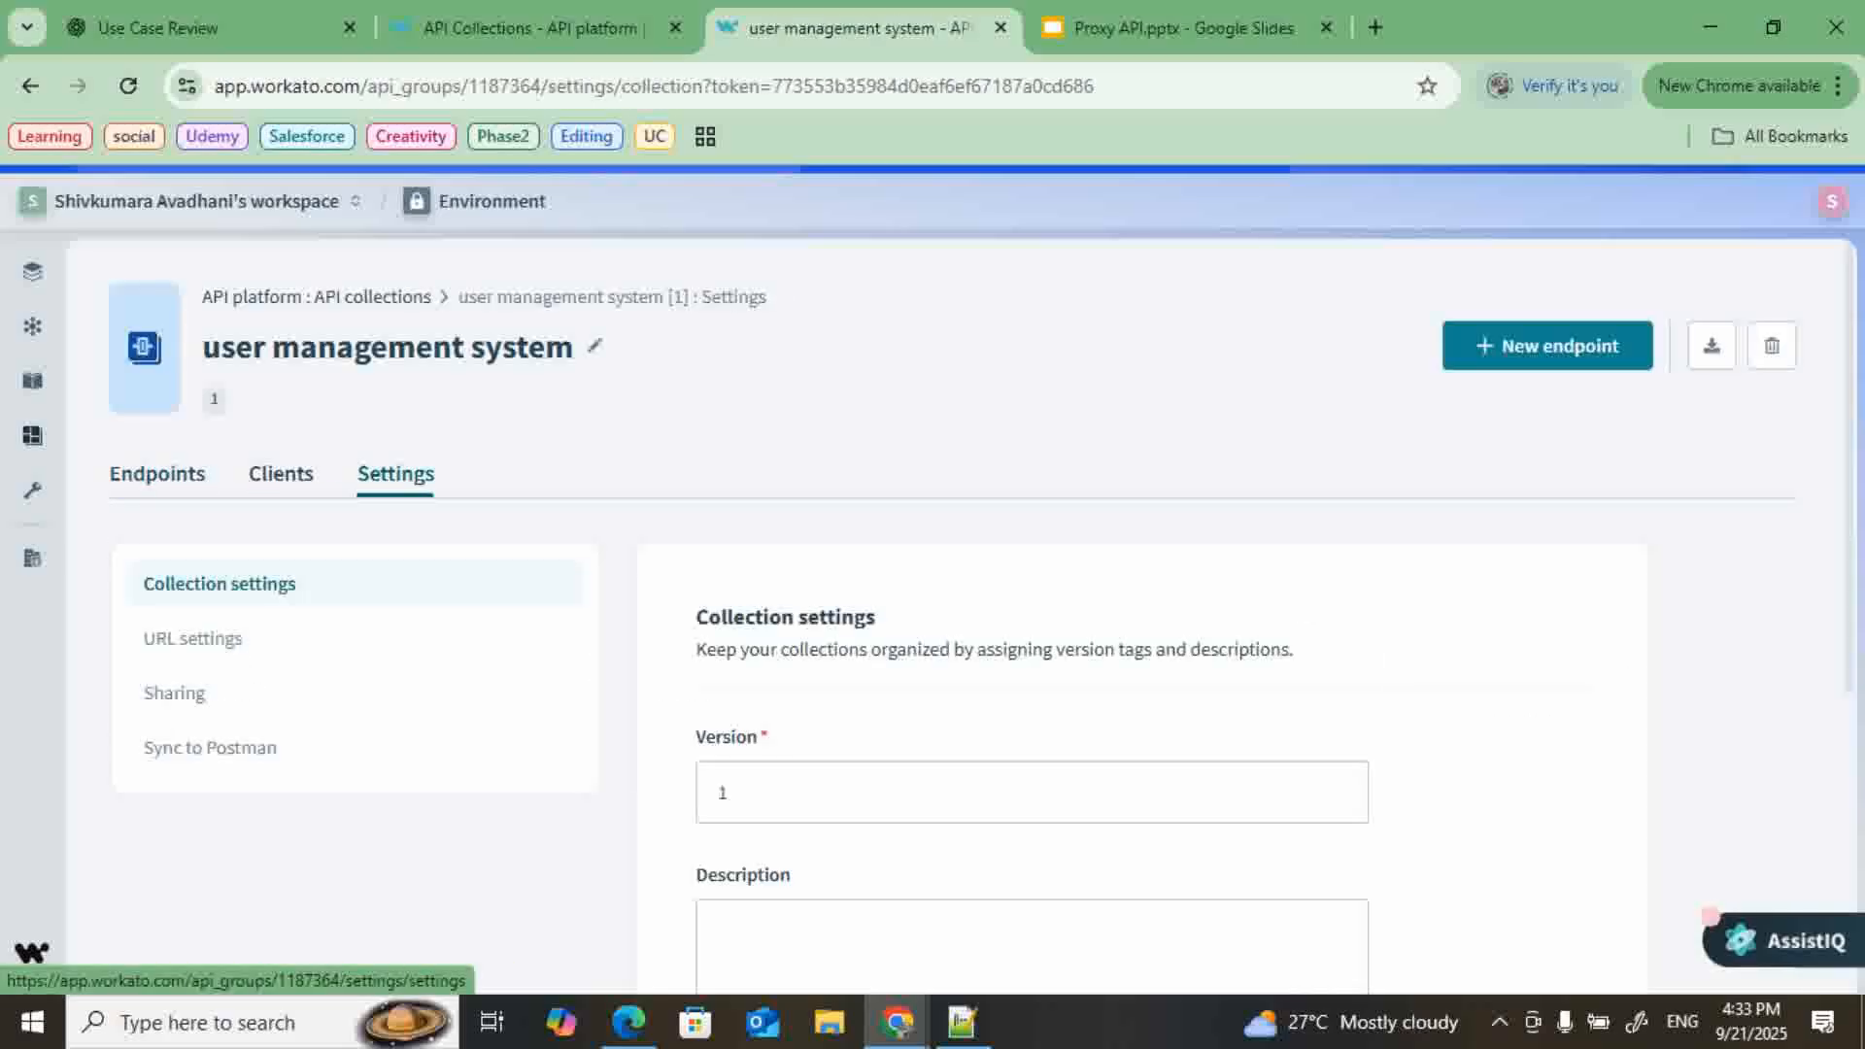
scroll(396, 473, down, 5)
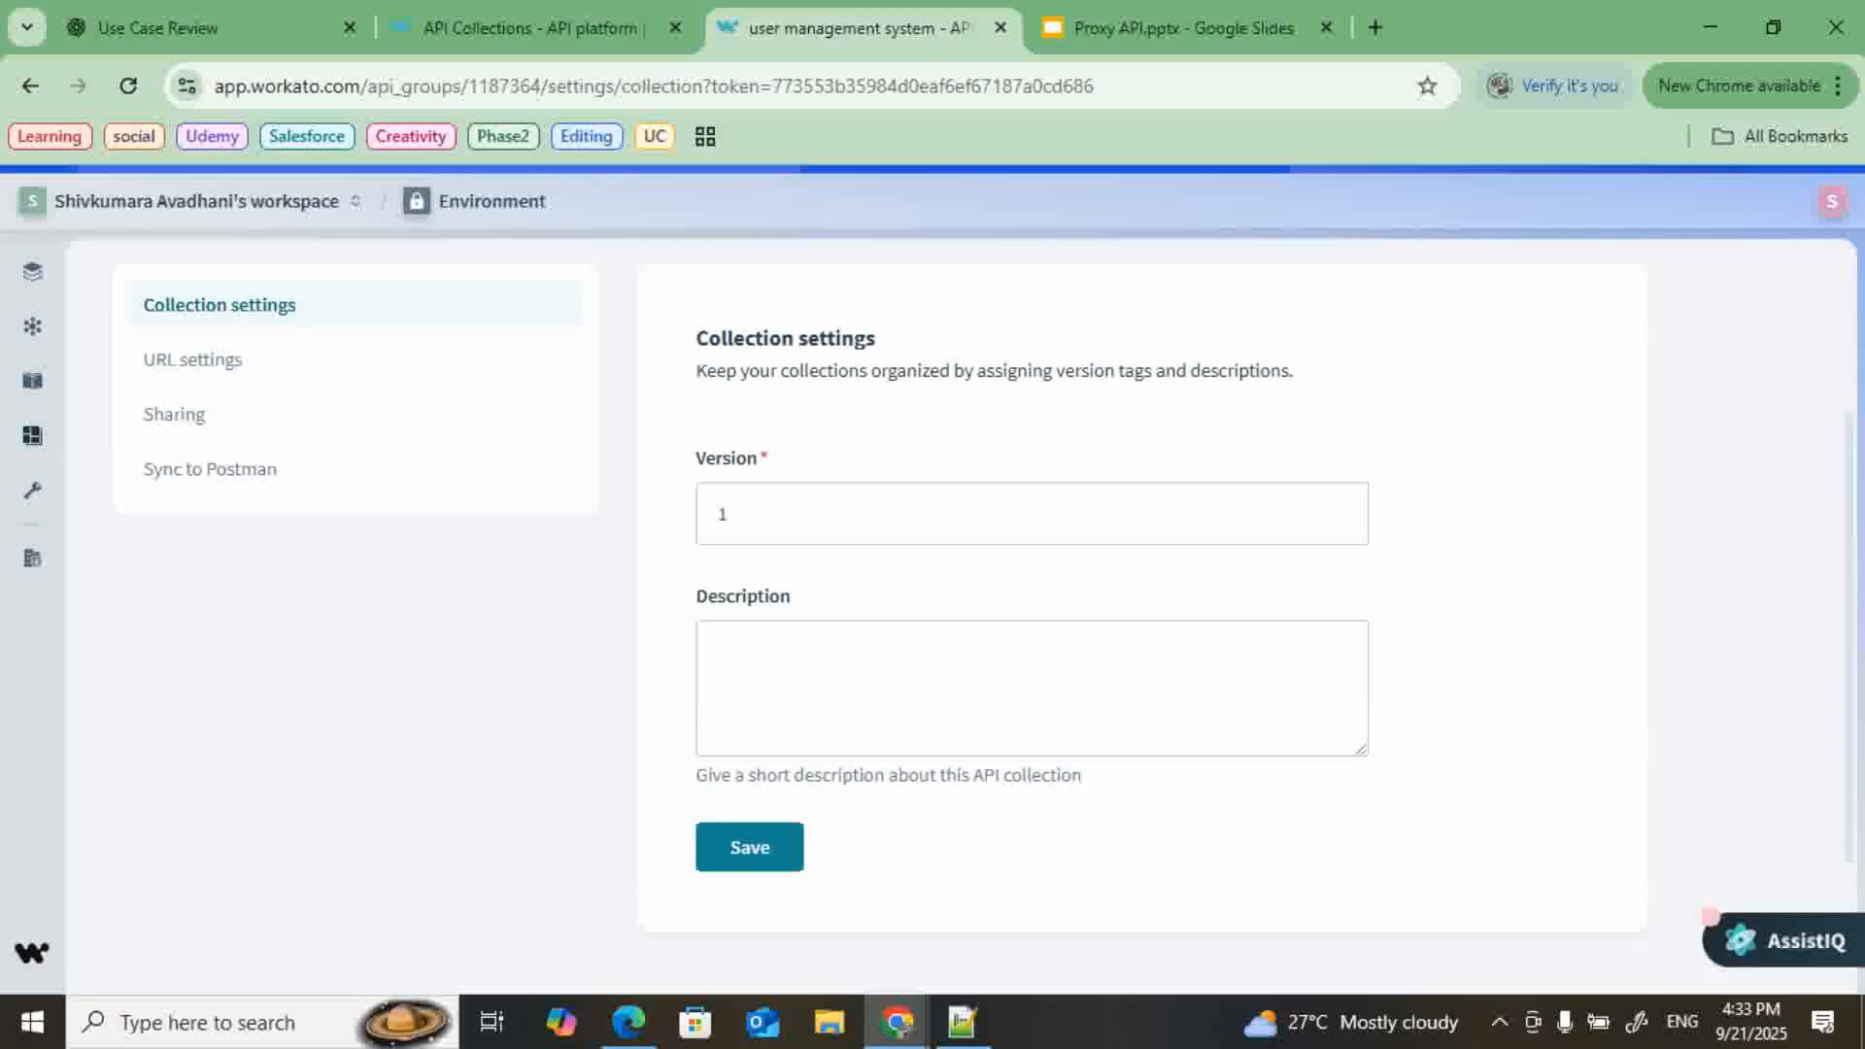
click(192, 359)
scroll(192, 359, down, 3)
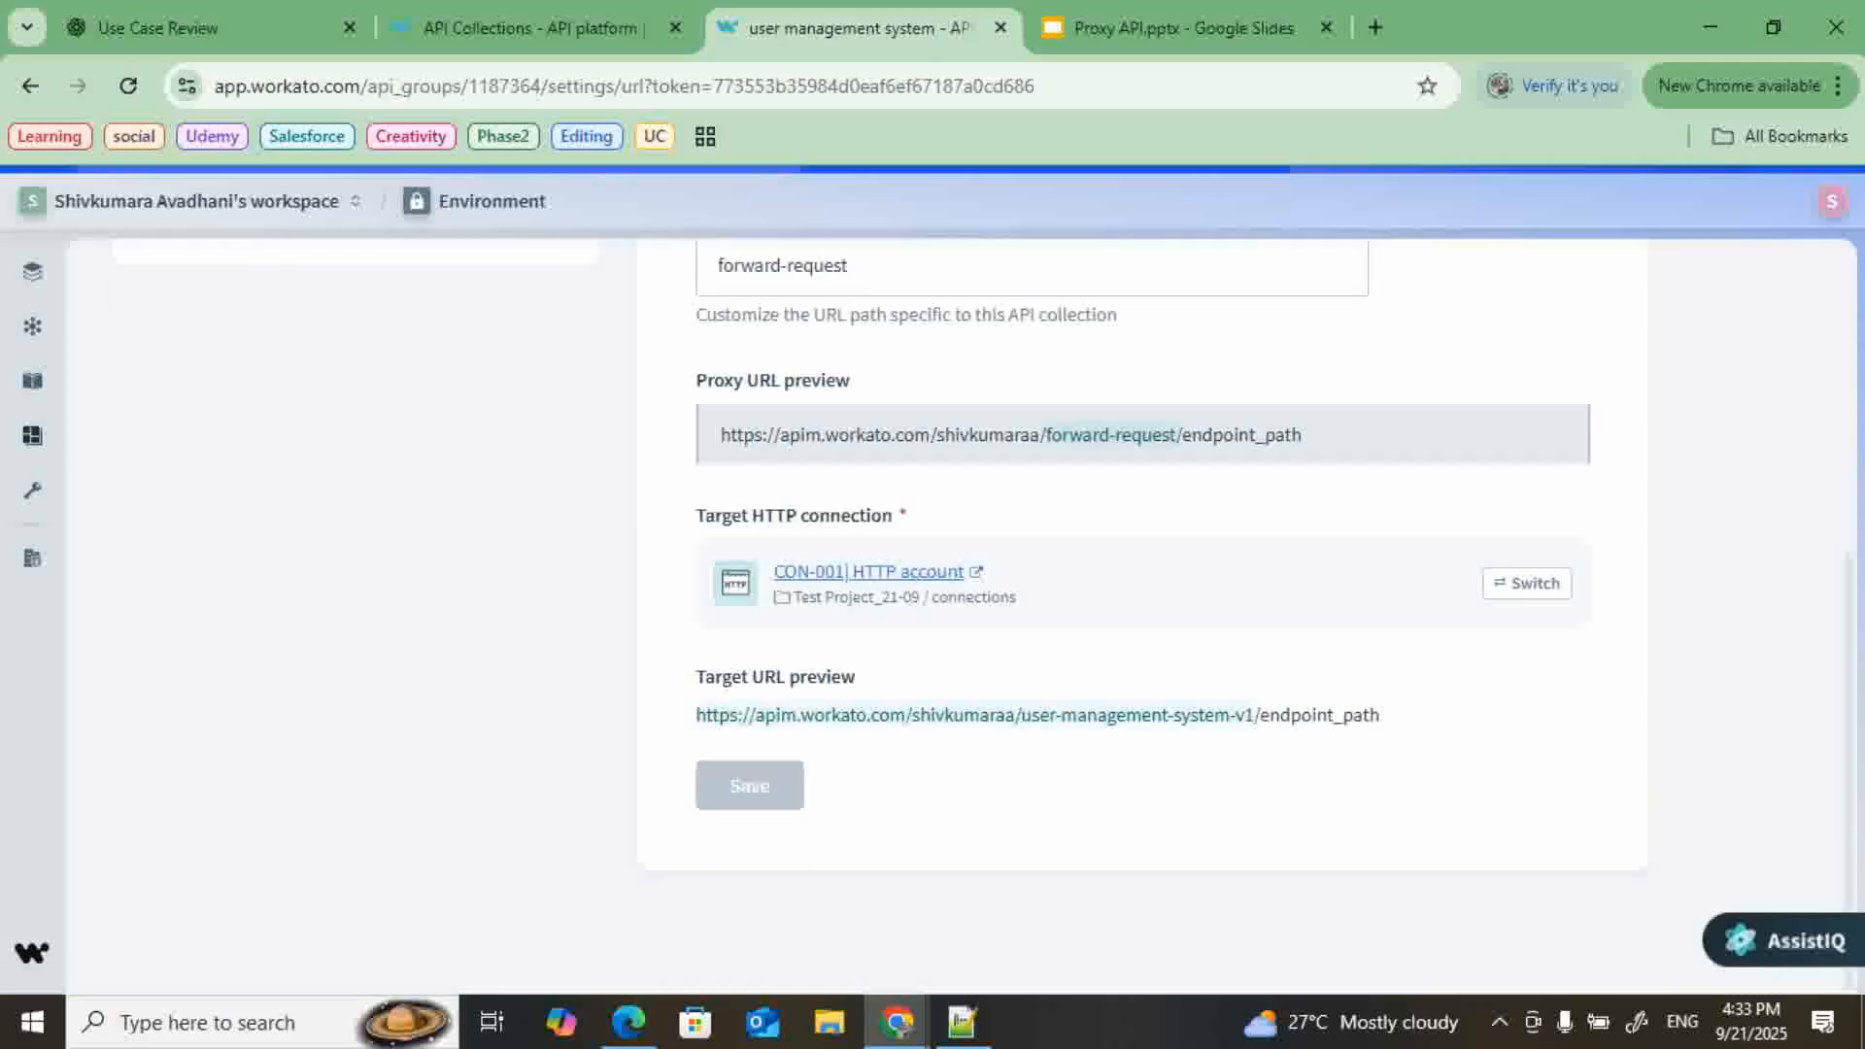
scroll(1709, 915, up, 5)
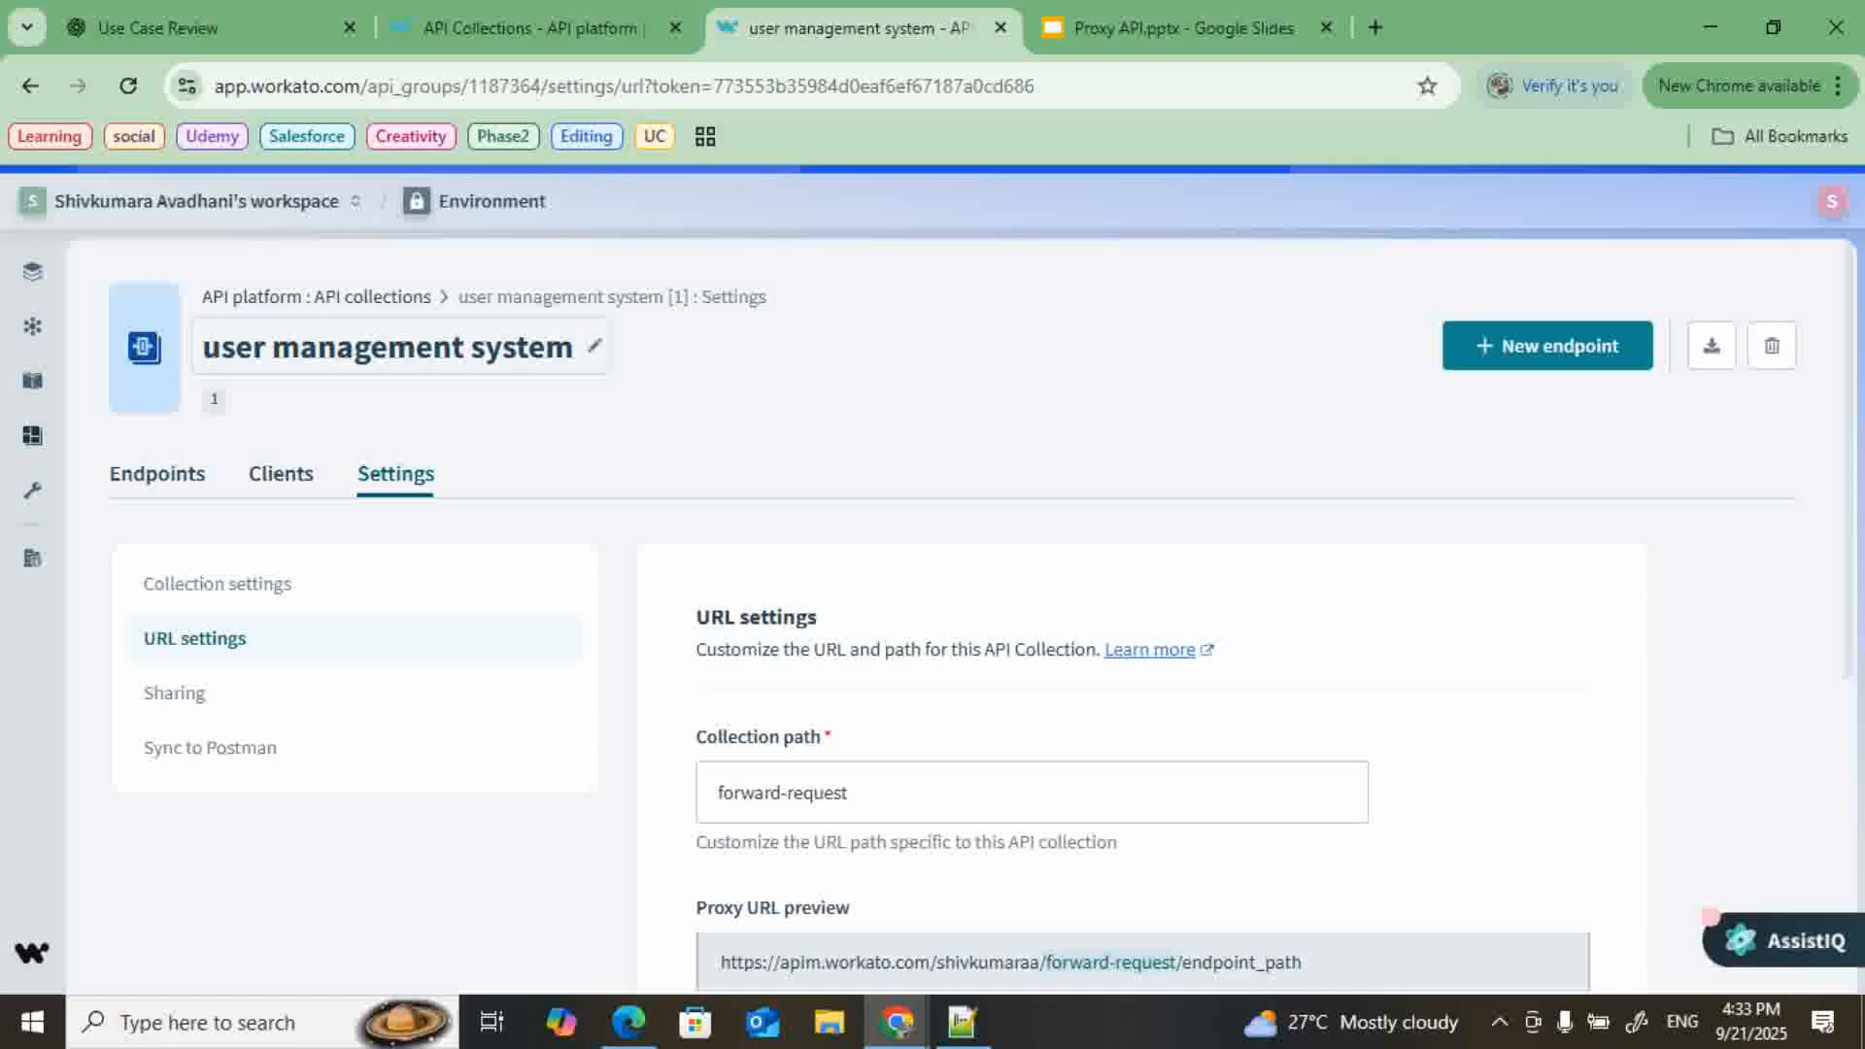
- Reopen the user management system API proxy collection from the API collections list and bring up its URL settings
click(316, 296)
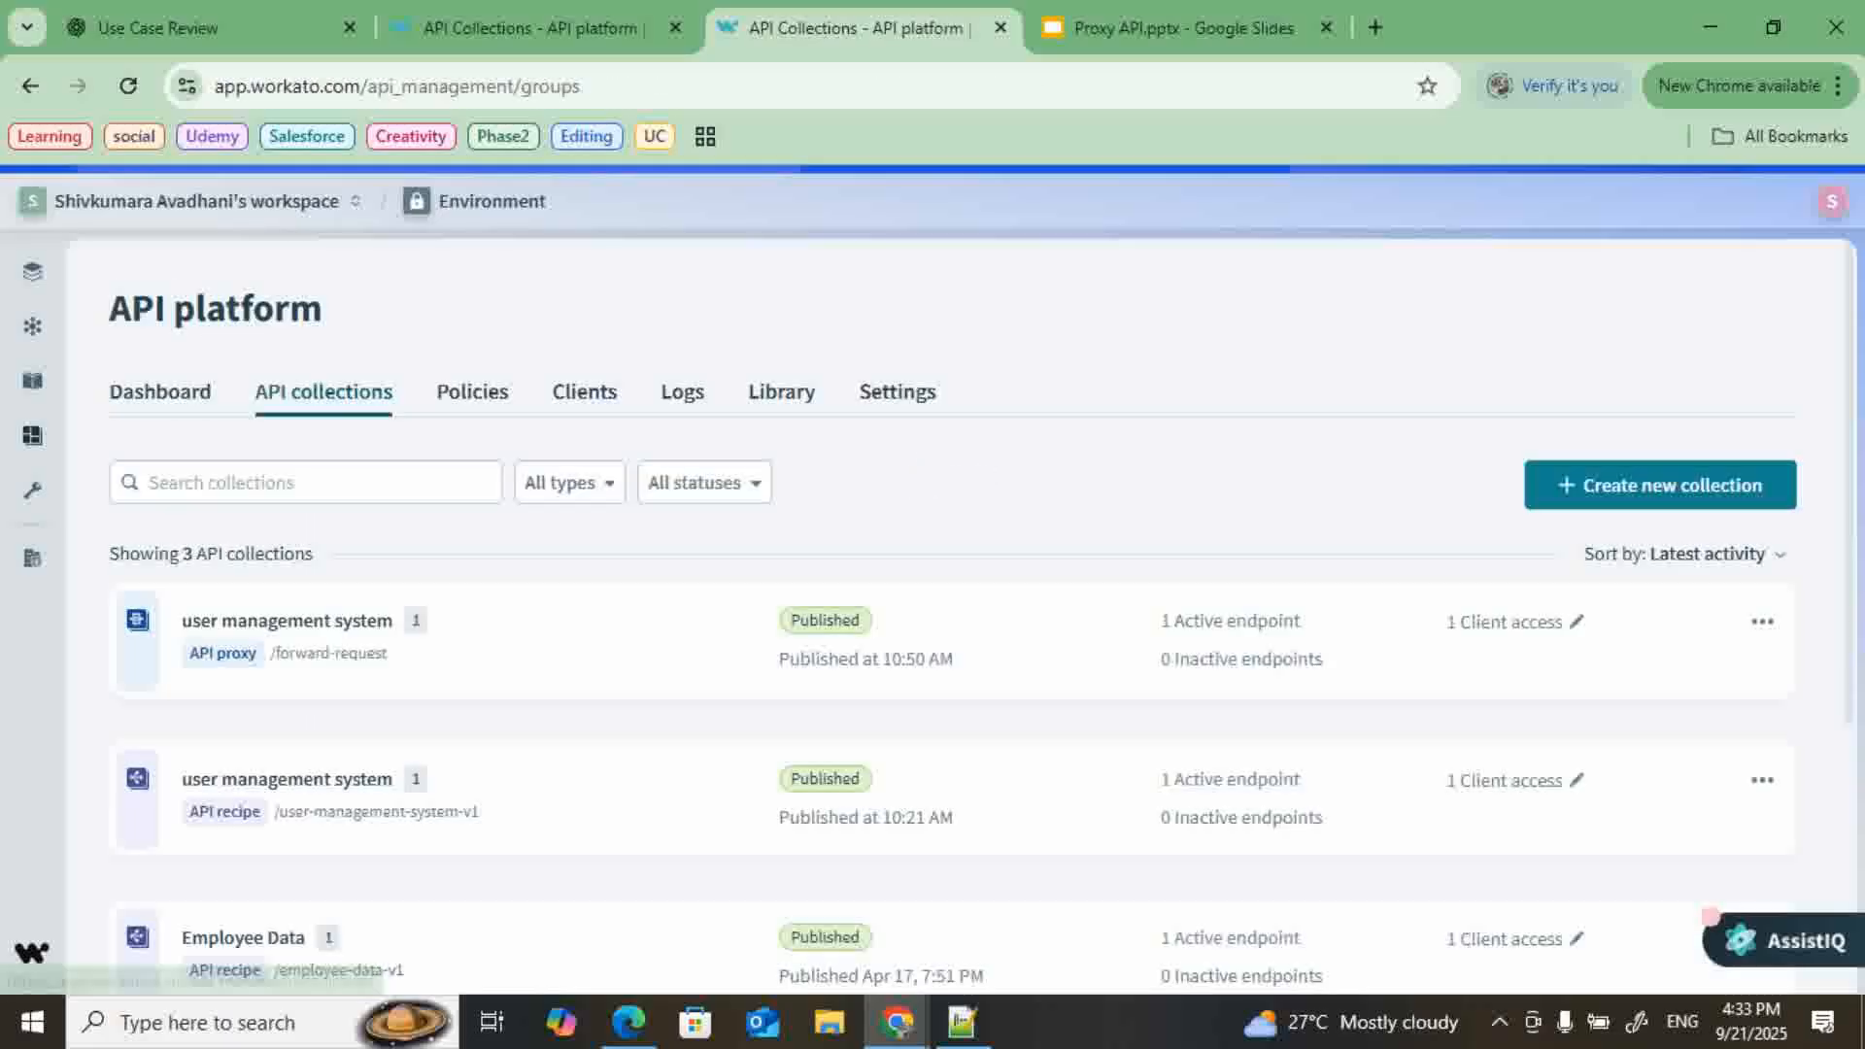
click(291, 624)
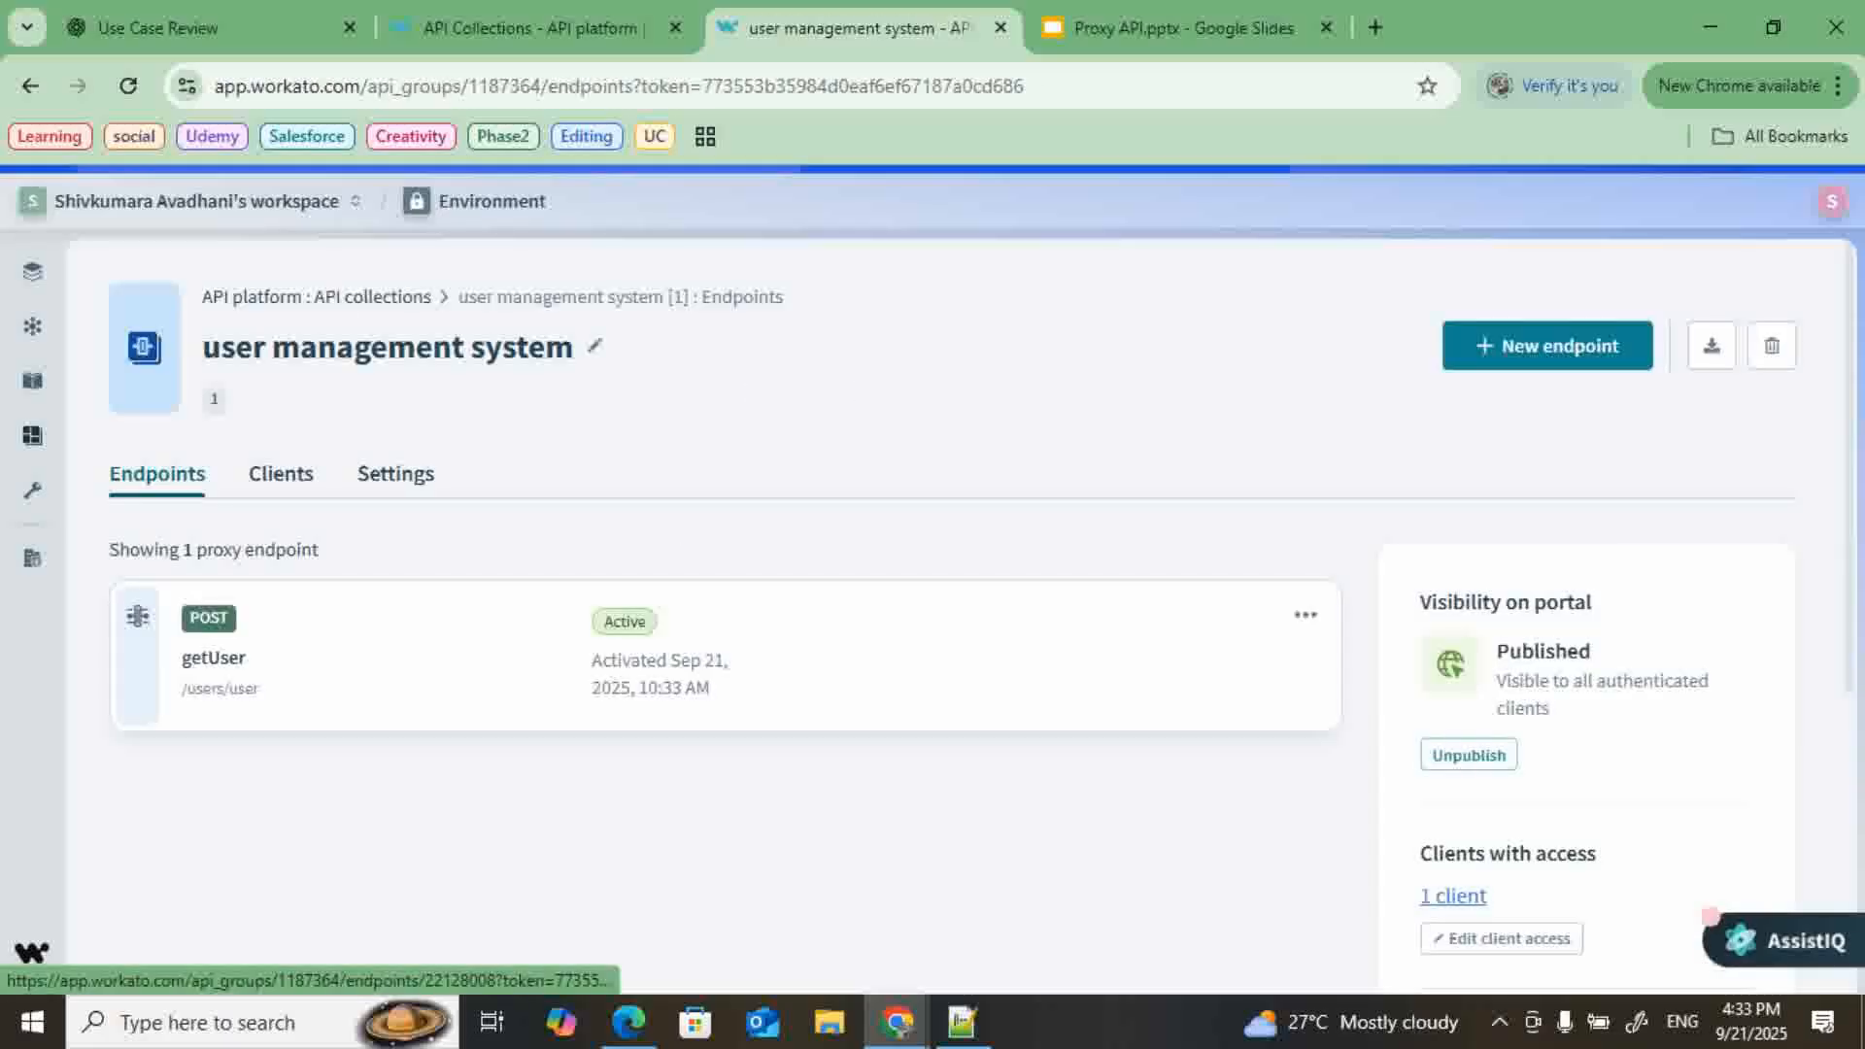
click(396, 473)
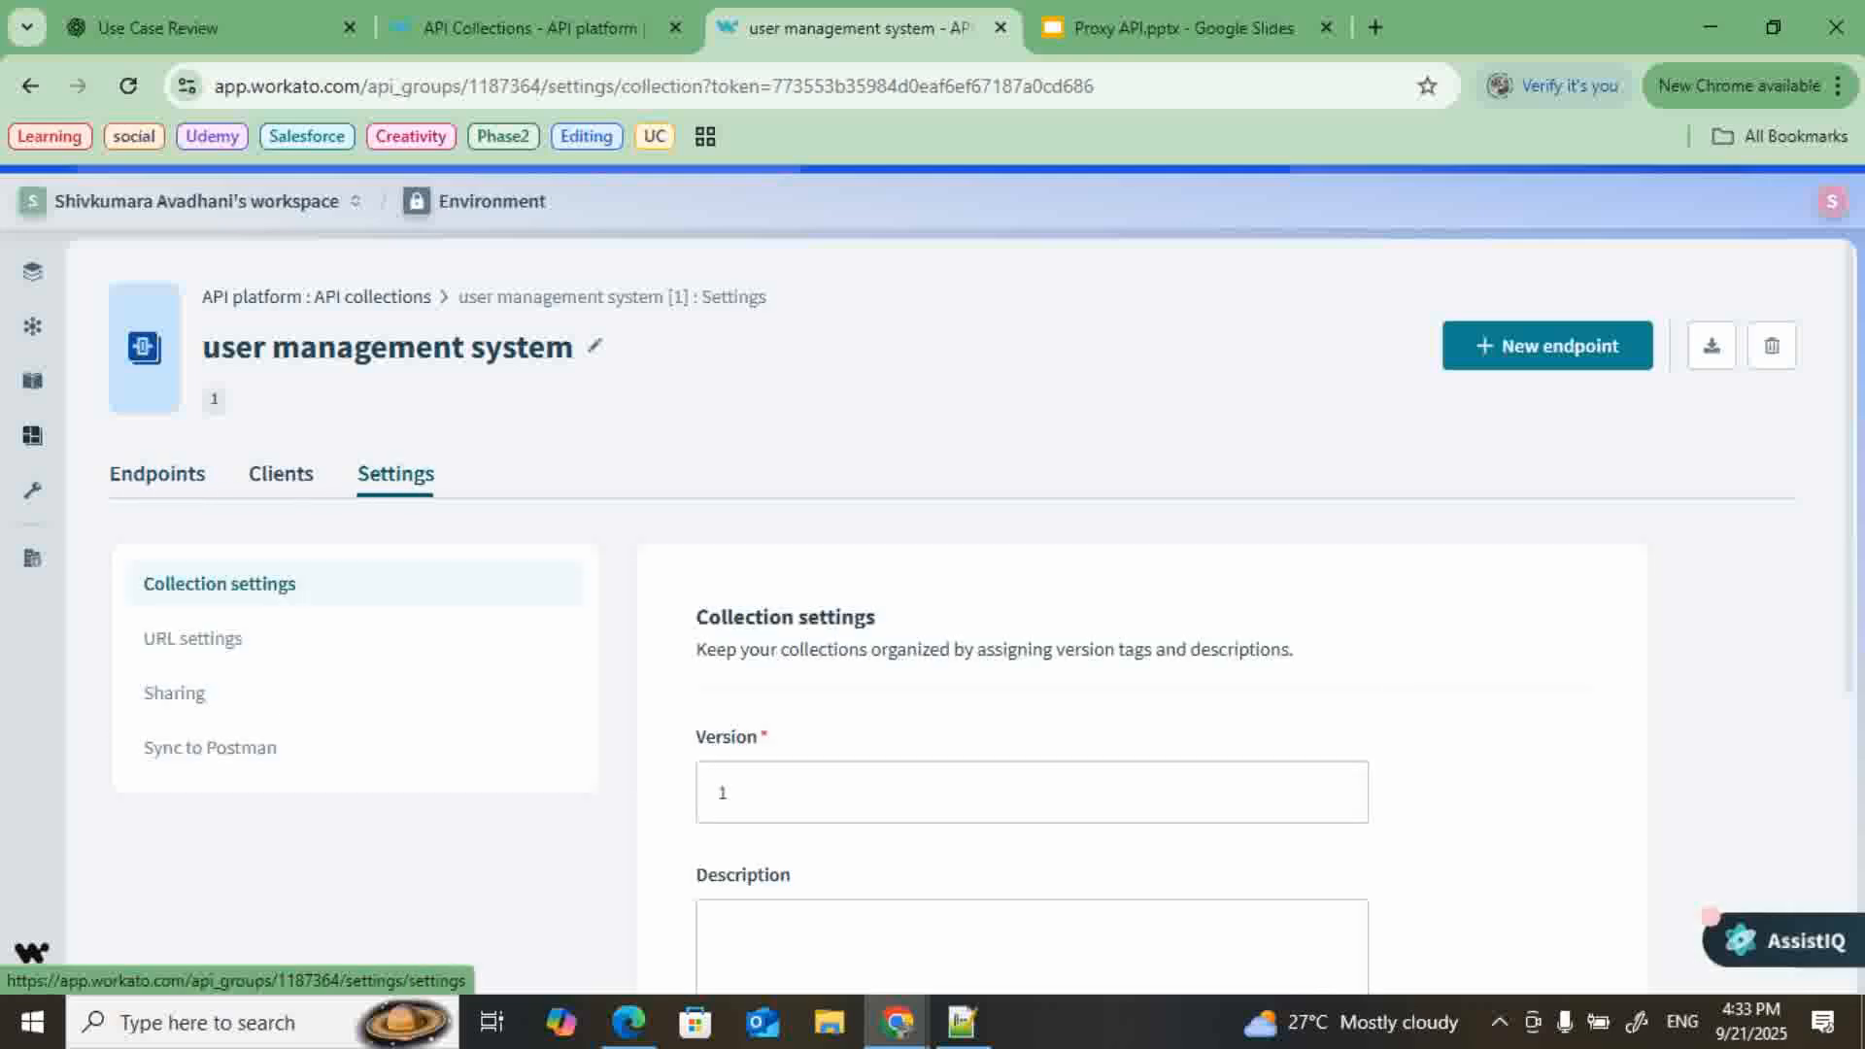
scroll(220, 583, down, 2)
click(194, 411)
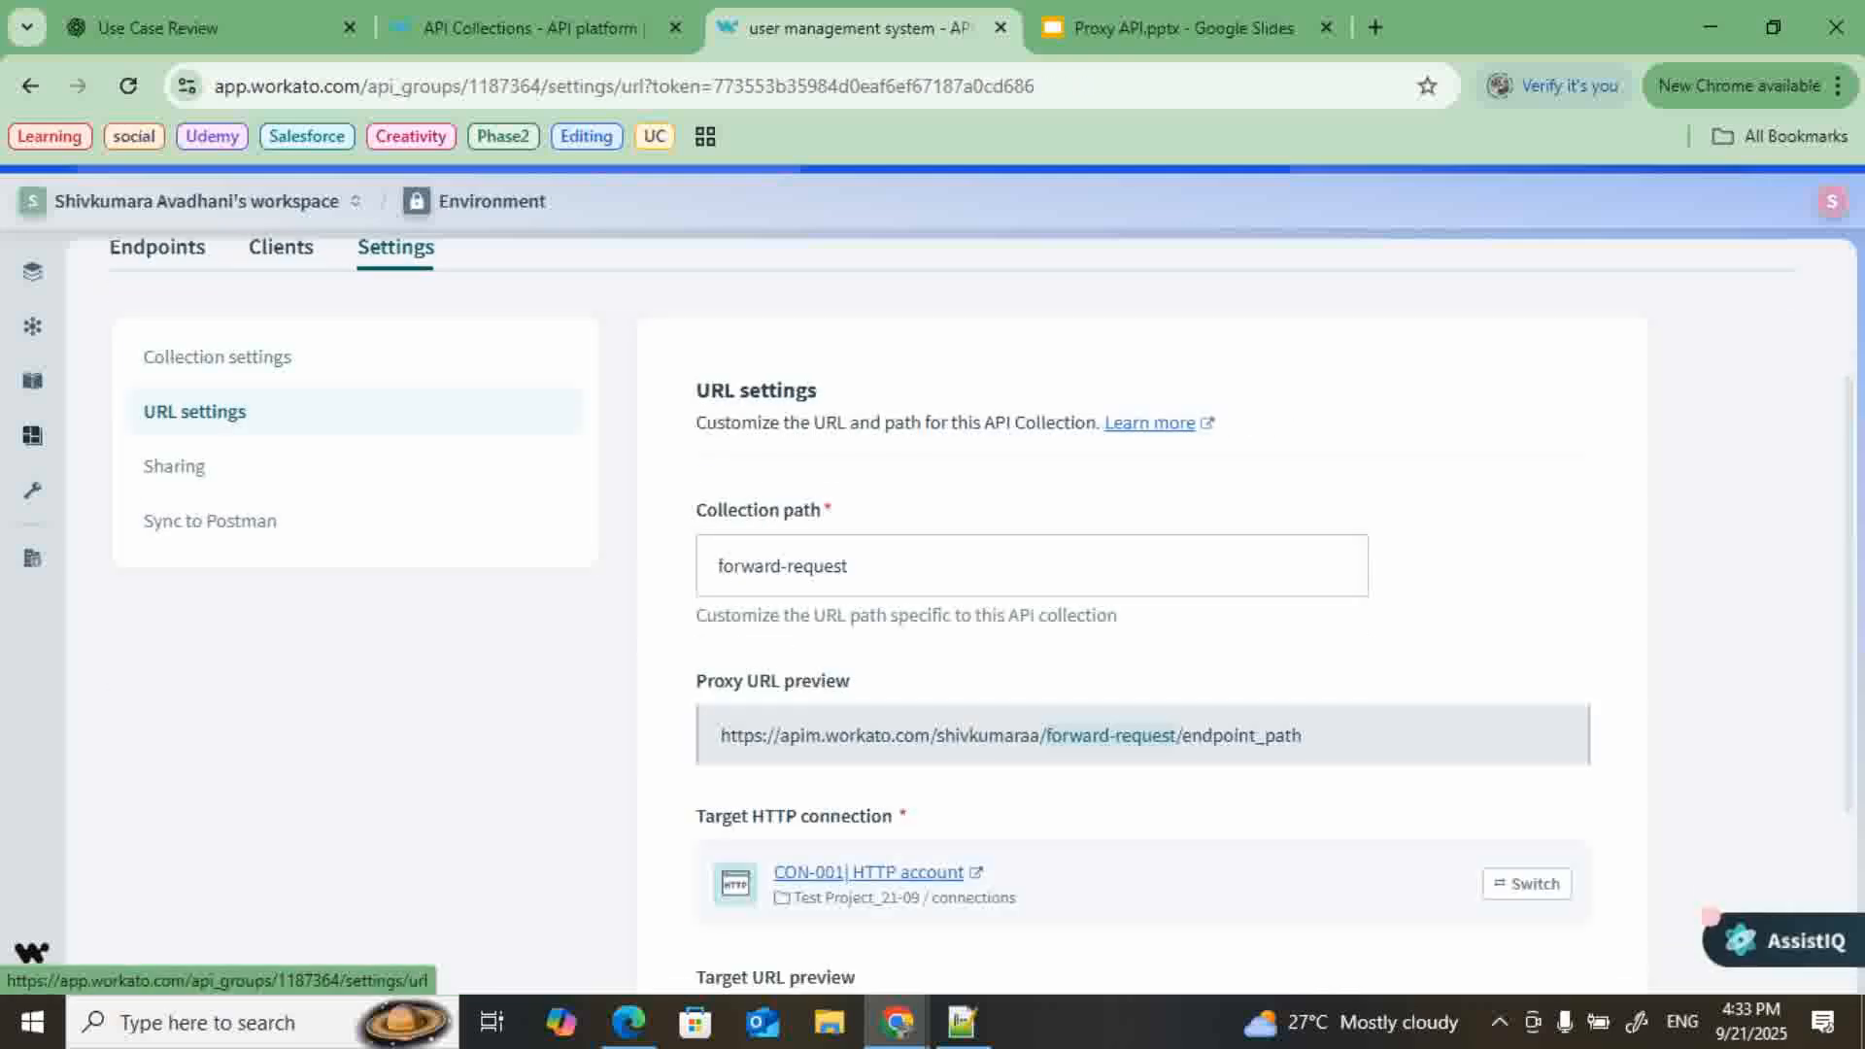
scroll(989, 615, down, 2)
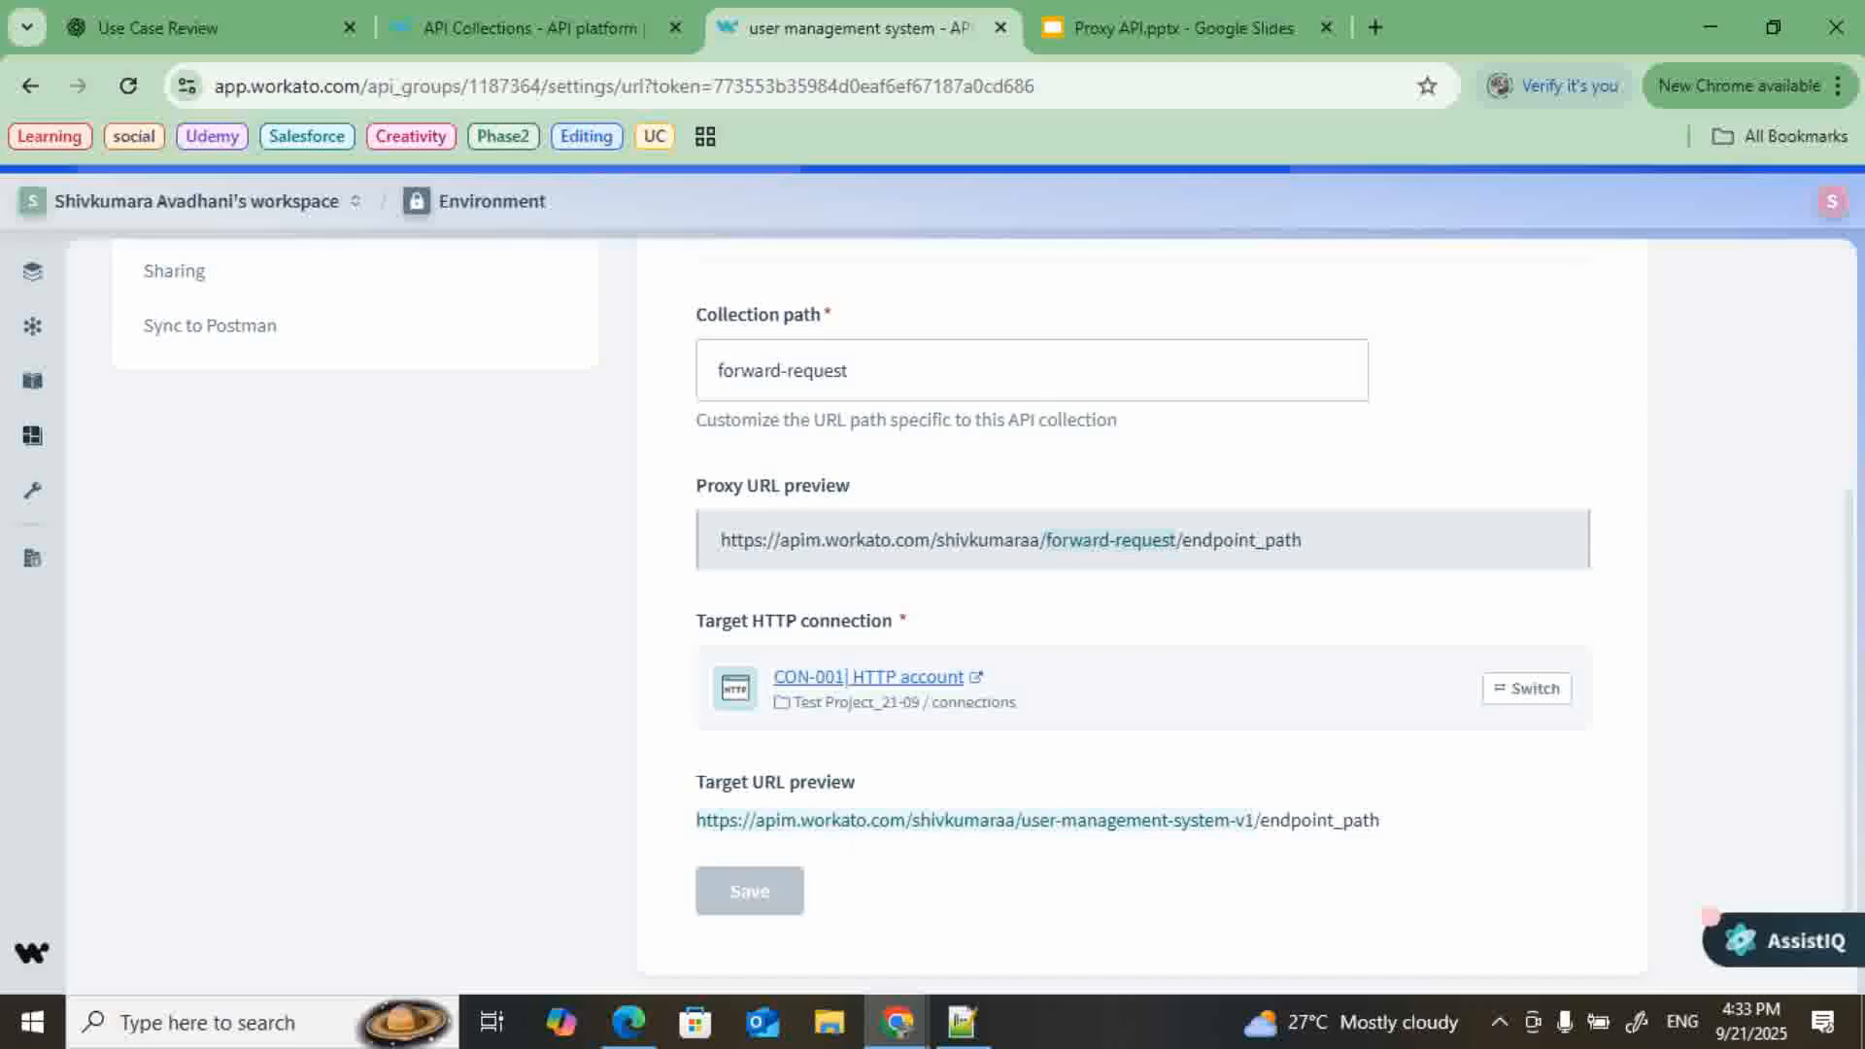
- Examine how the forward-request collection path feeds the proxy URL preview, and compare it with the target URL preview
drag(721, 540, 1303, 540)
click(851, 371)
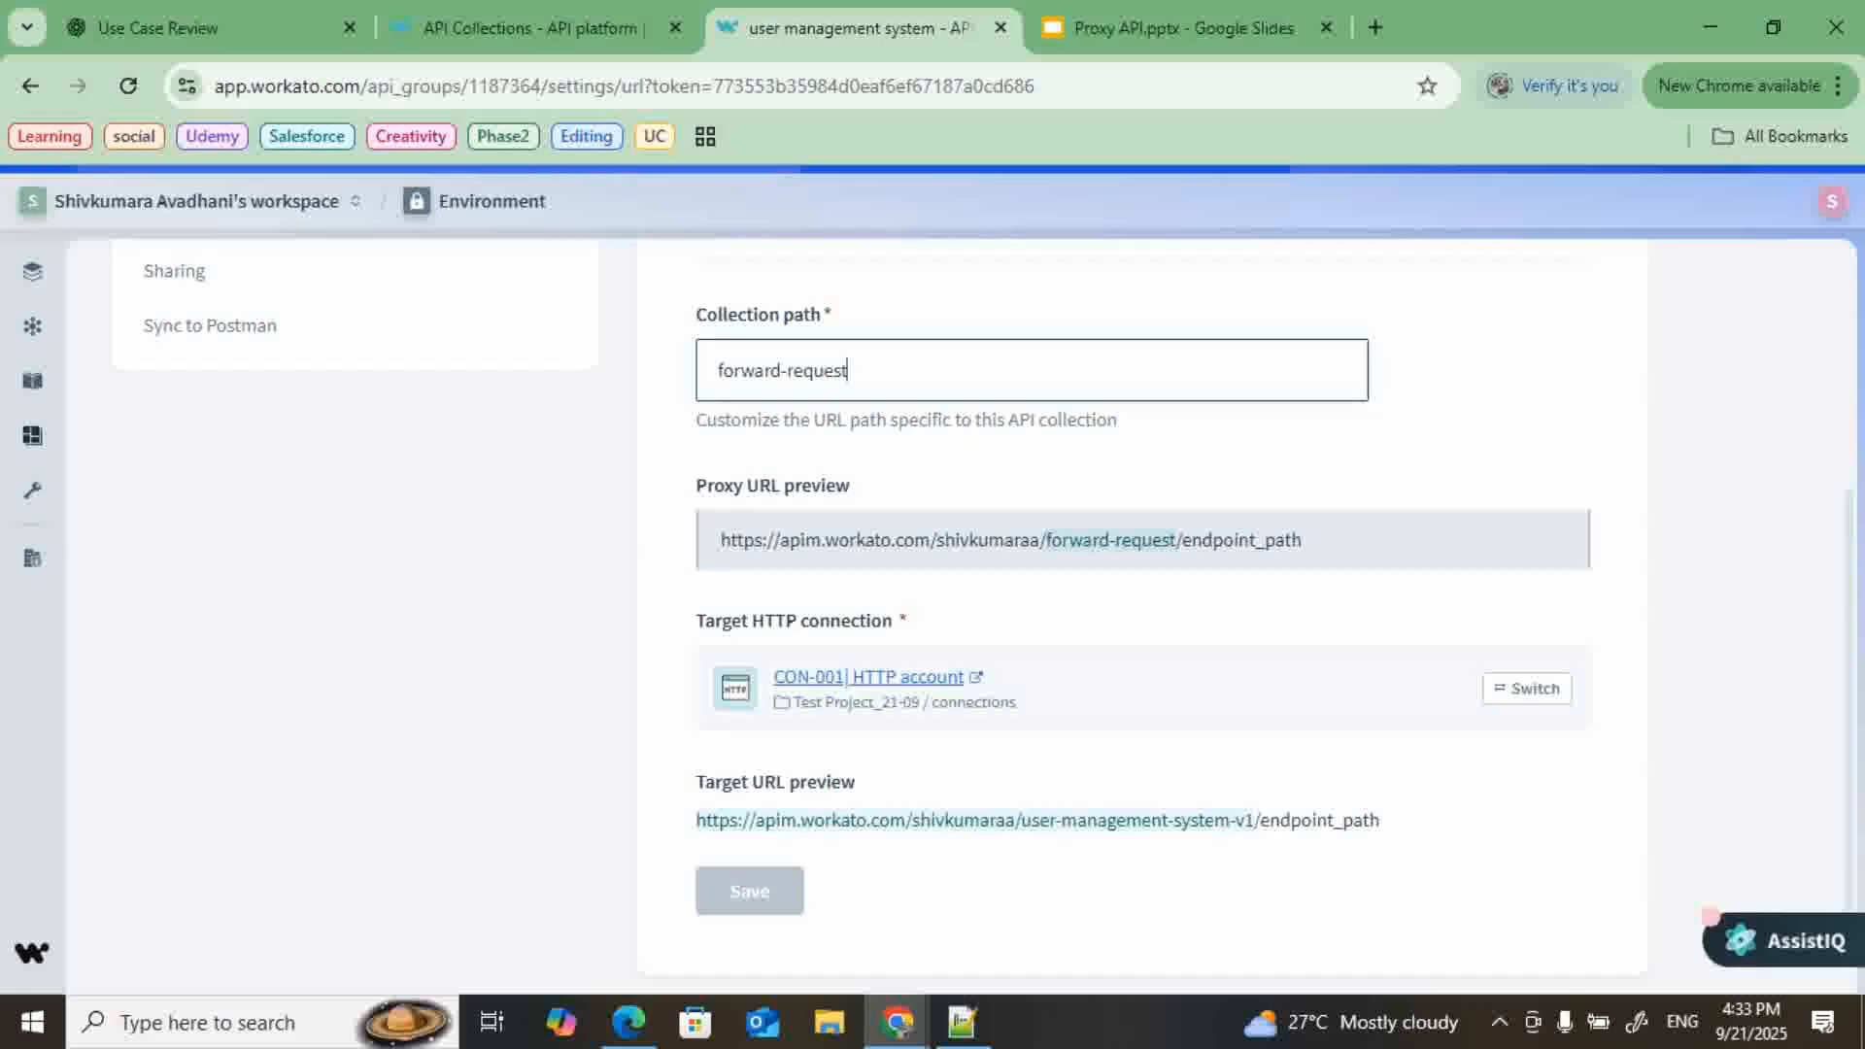
scroll(1142, 615, up, 1)
scroll(1143, 616, down, 1)
drag(1039, 520, 720, 520)
drag(1046, 520, 1108, 521)
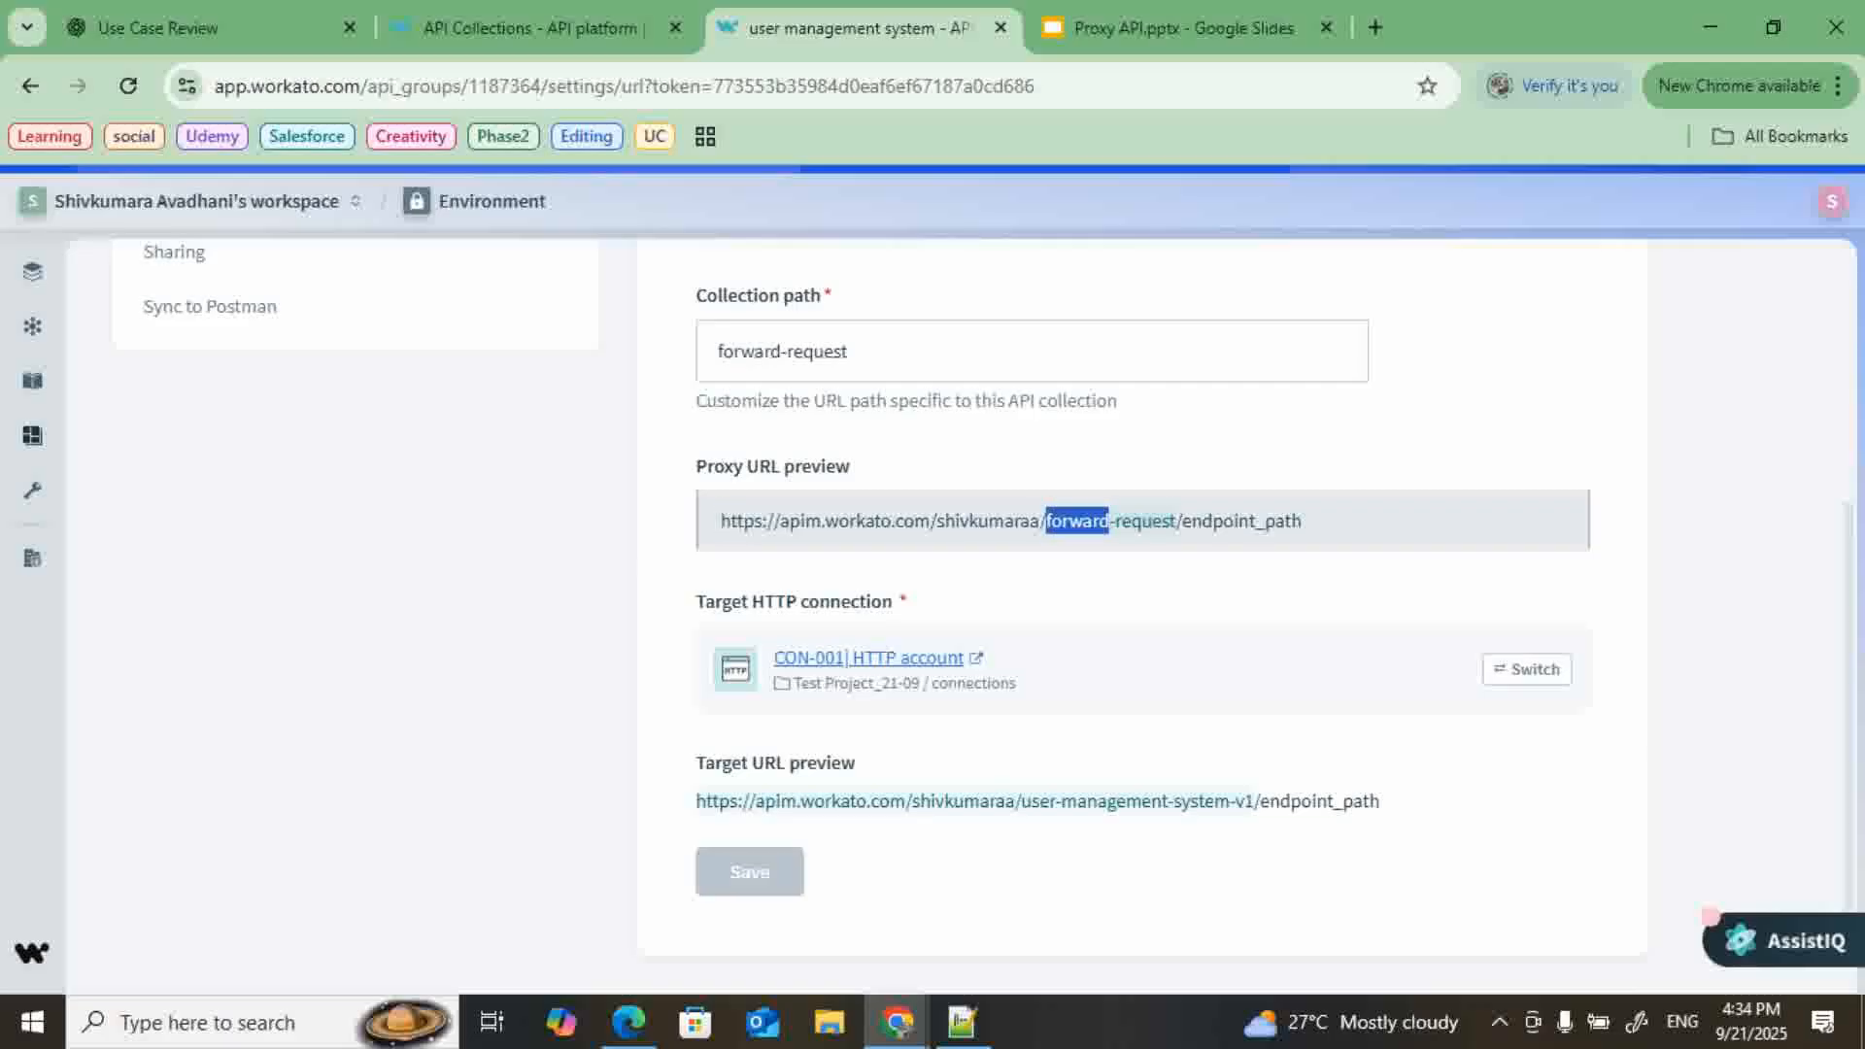
click(1108, 521)
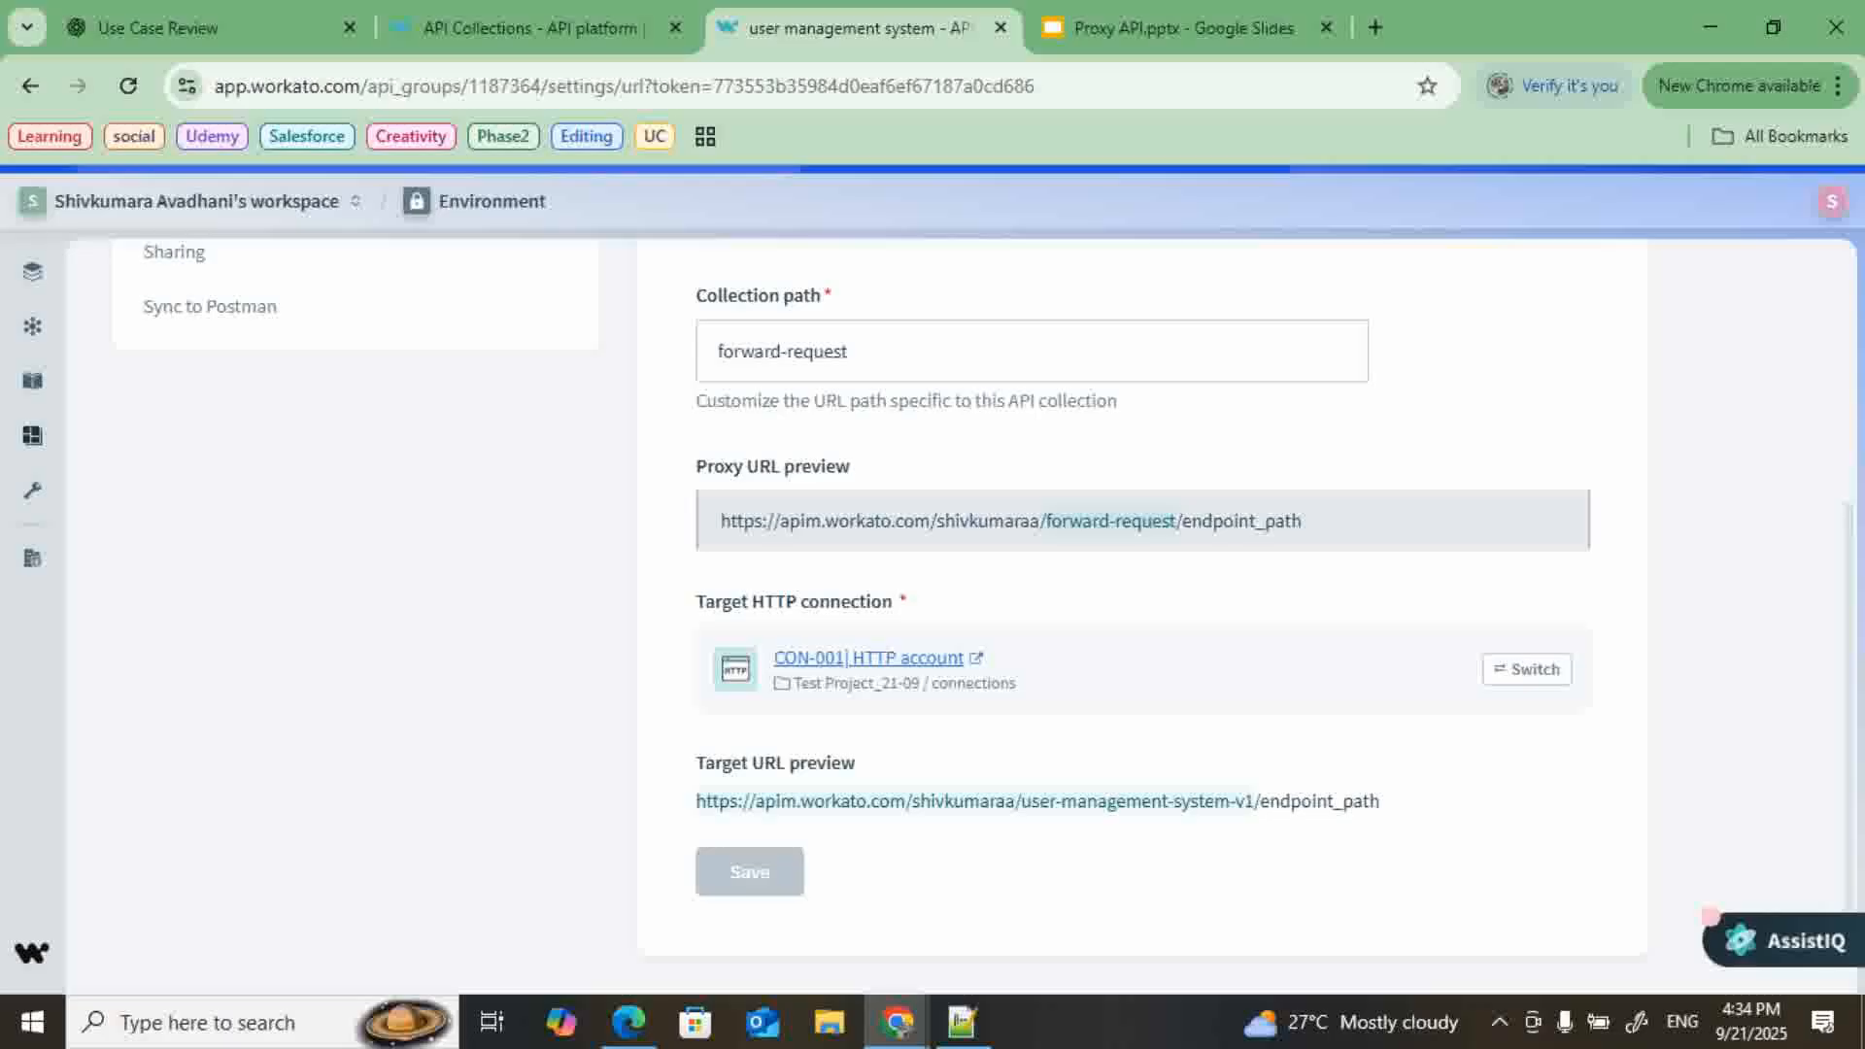
mouse_move(695, 801)
mouse_down()
mouse_move(1215, 800)
mouse_move(1384, 855)
mouse_move(696, 801)
mouse_move(1383, 801)
mouse_move(696, 801)
mouse_up()
scroll(972, 612, up, 3)
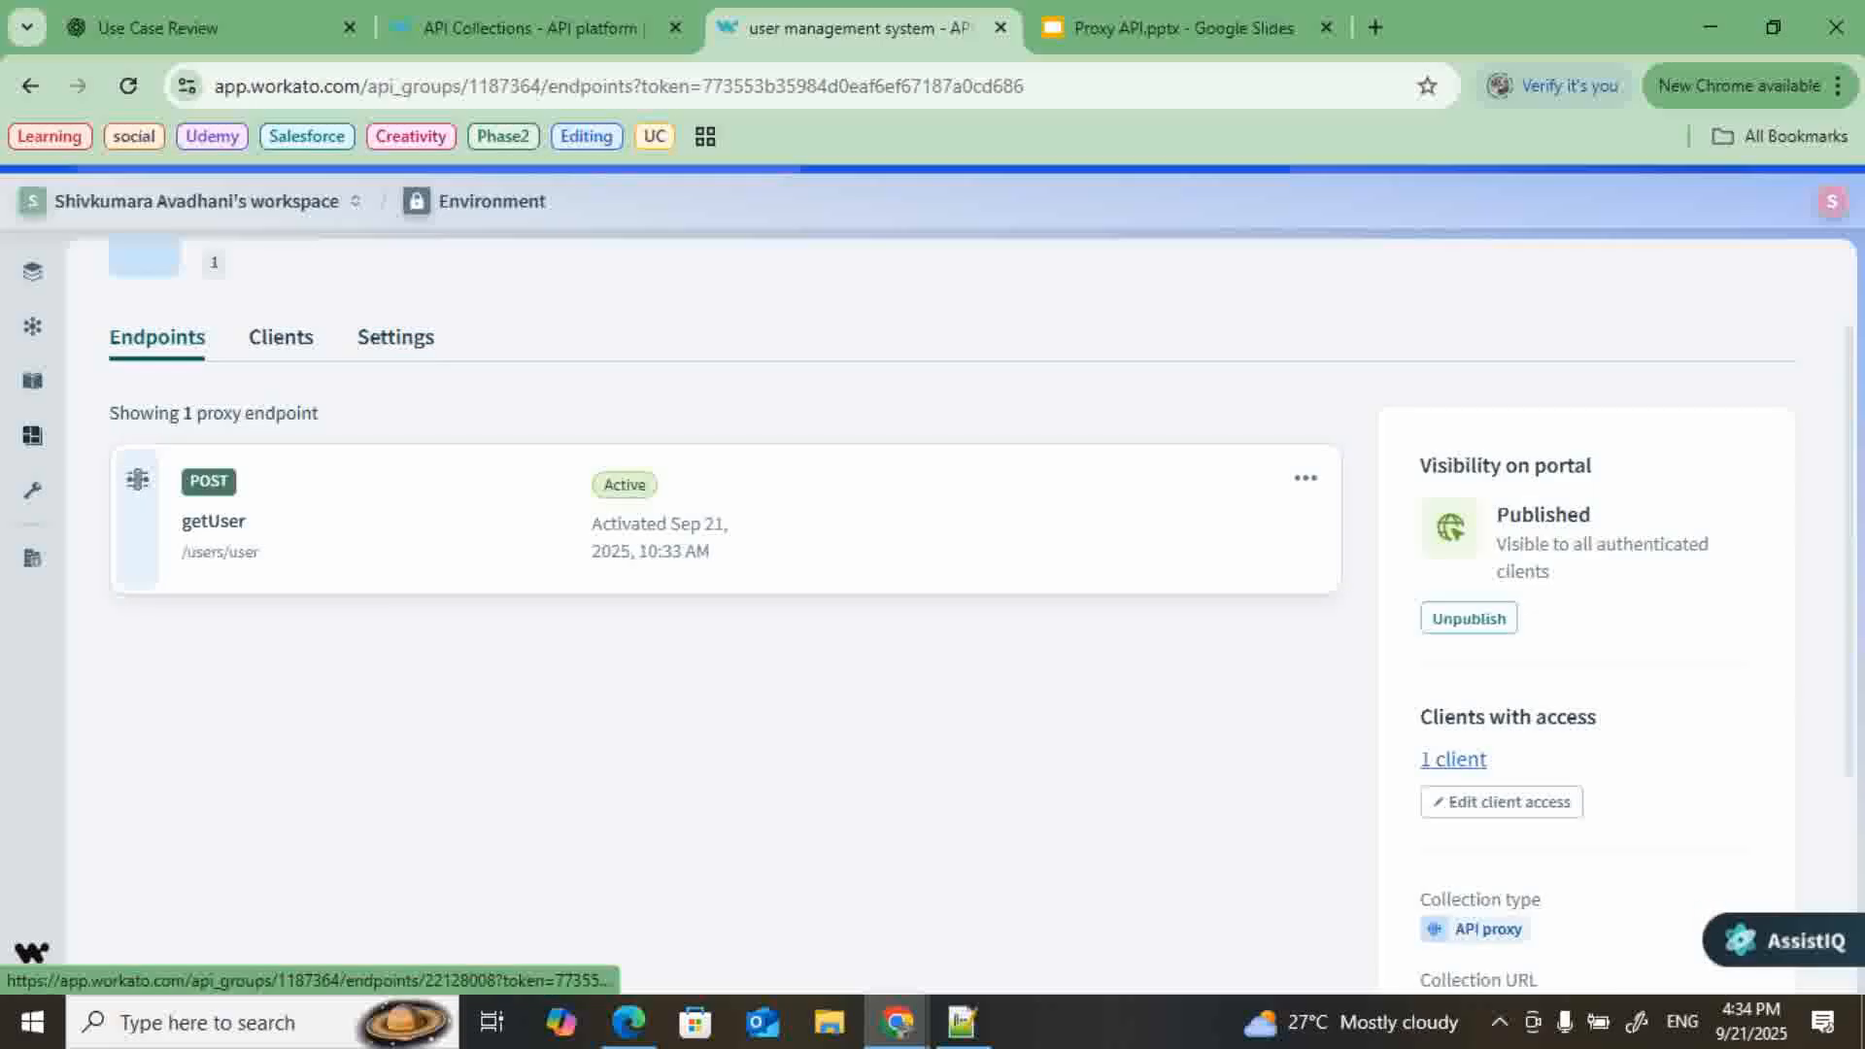
- Open the getUser endpoint's settings from the proxy collection and examine its endpoint path and endpoint URL preview
click(214, 522)
scroll(727, 679, down, 2)
scroll(727, 680, up, 2)
click(413, 430)
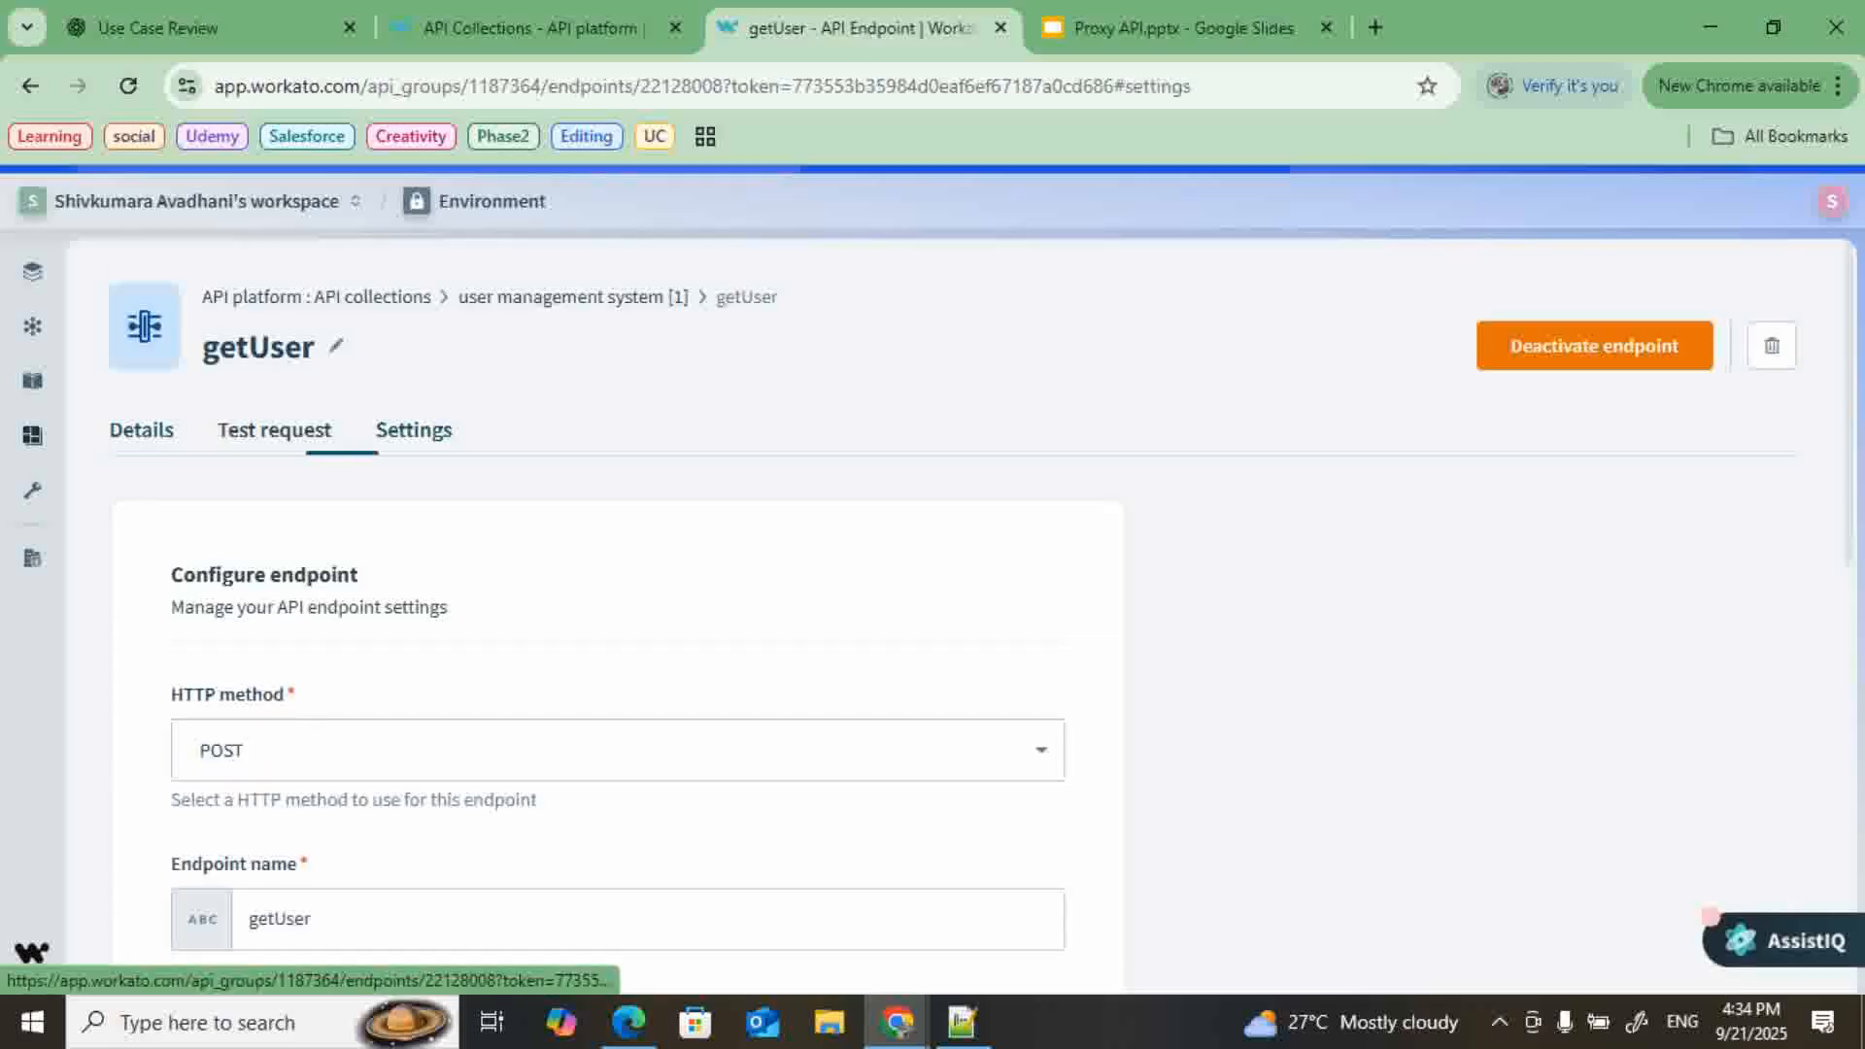
scroll(414, 430, down, 3)
scroll(618, 612, down, 2)
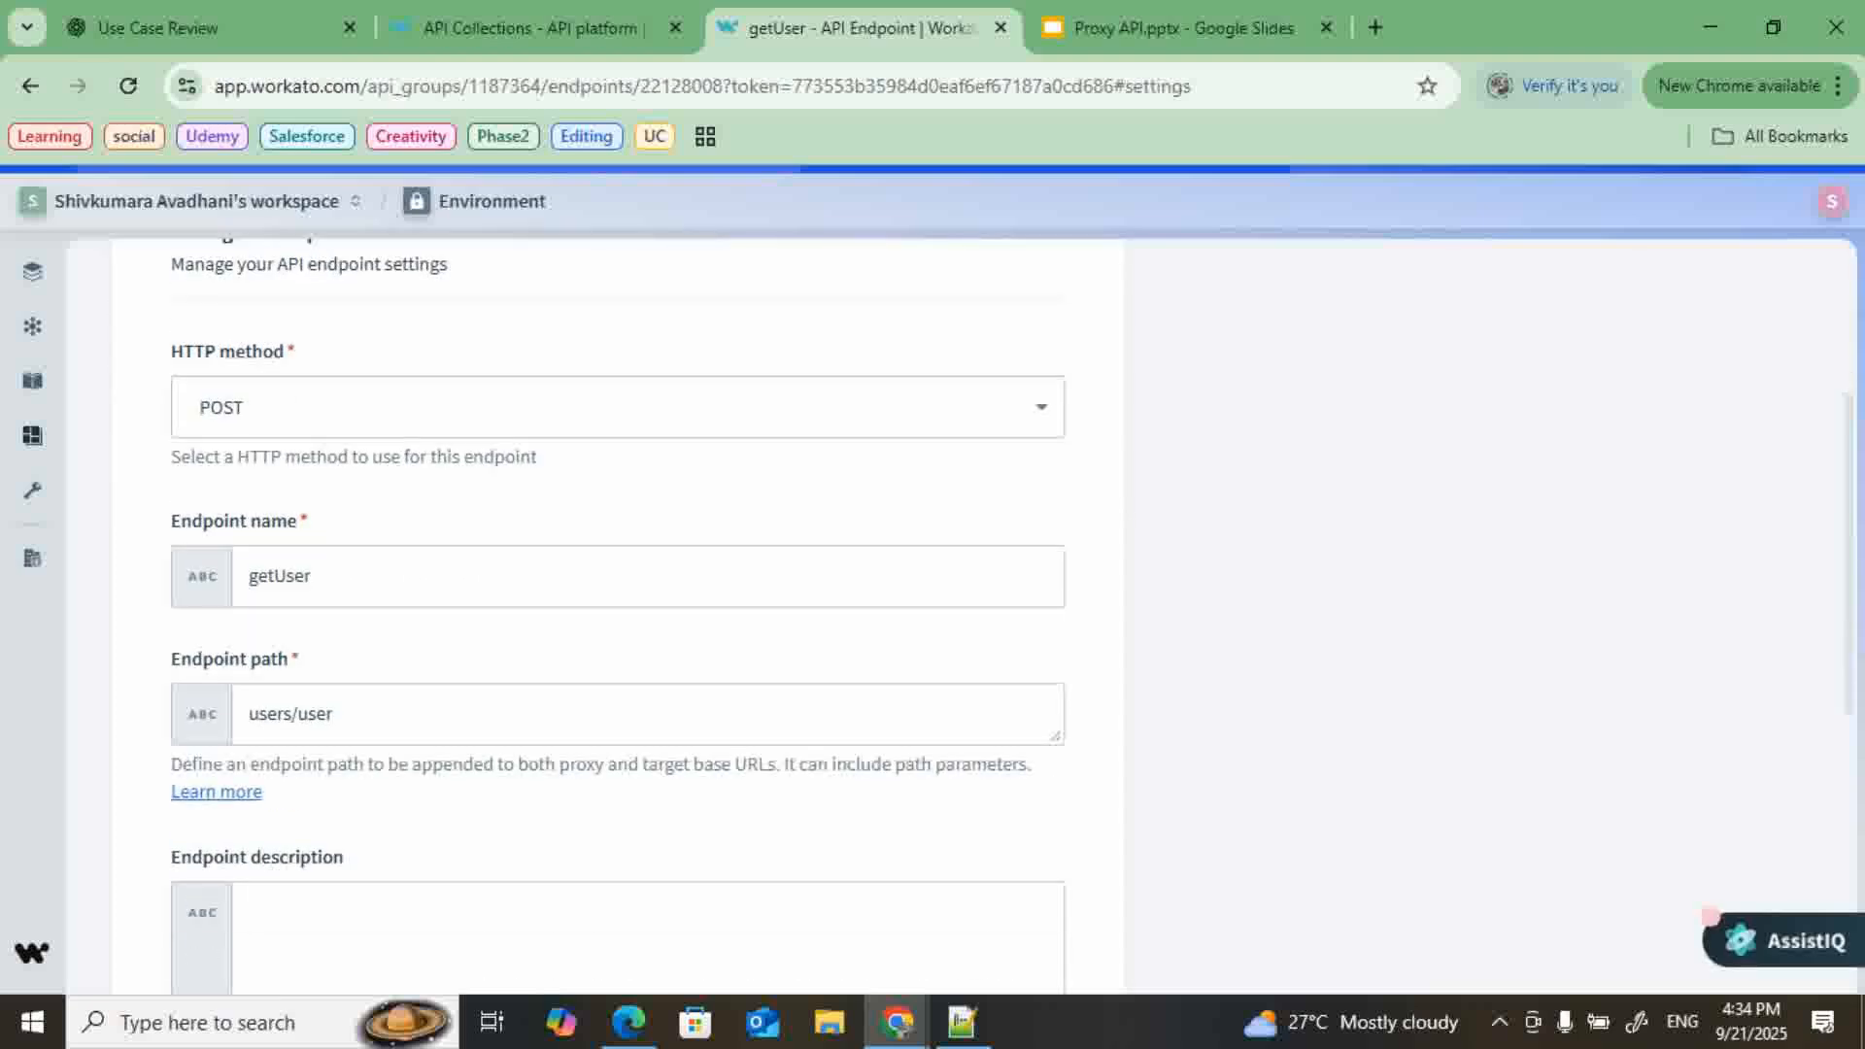
drag(335, 625, 248, 624)
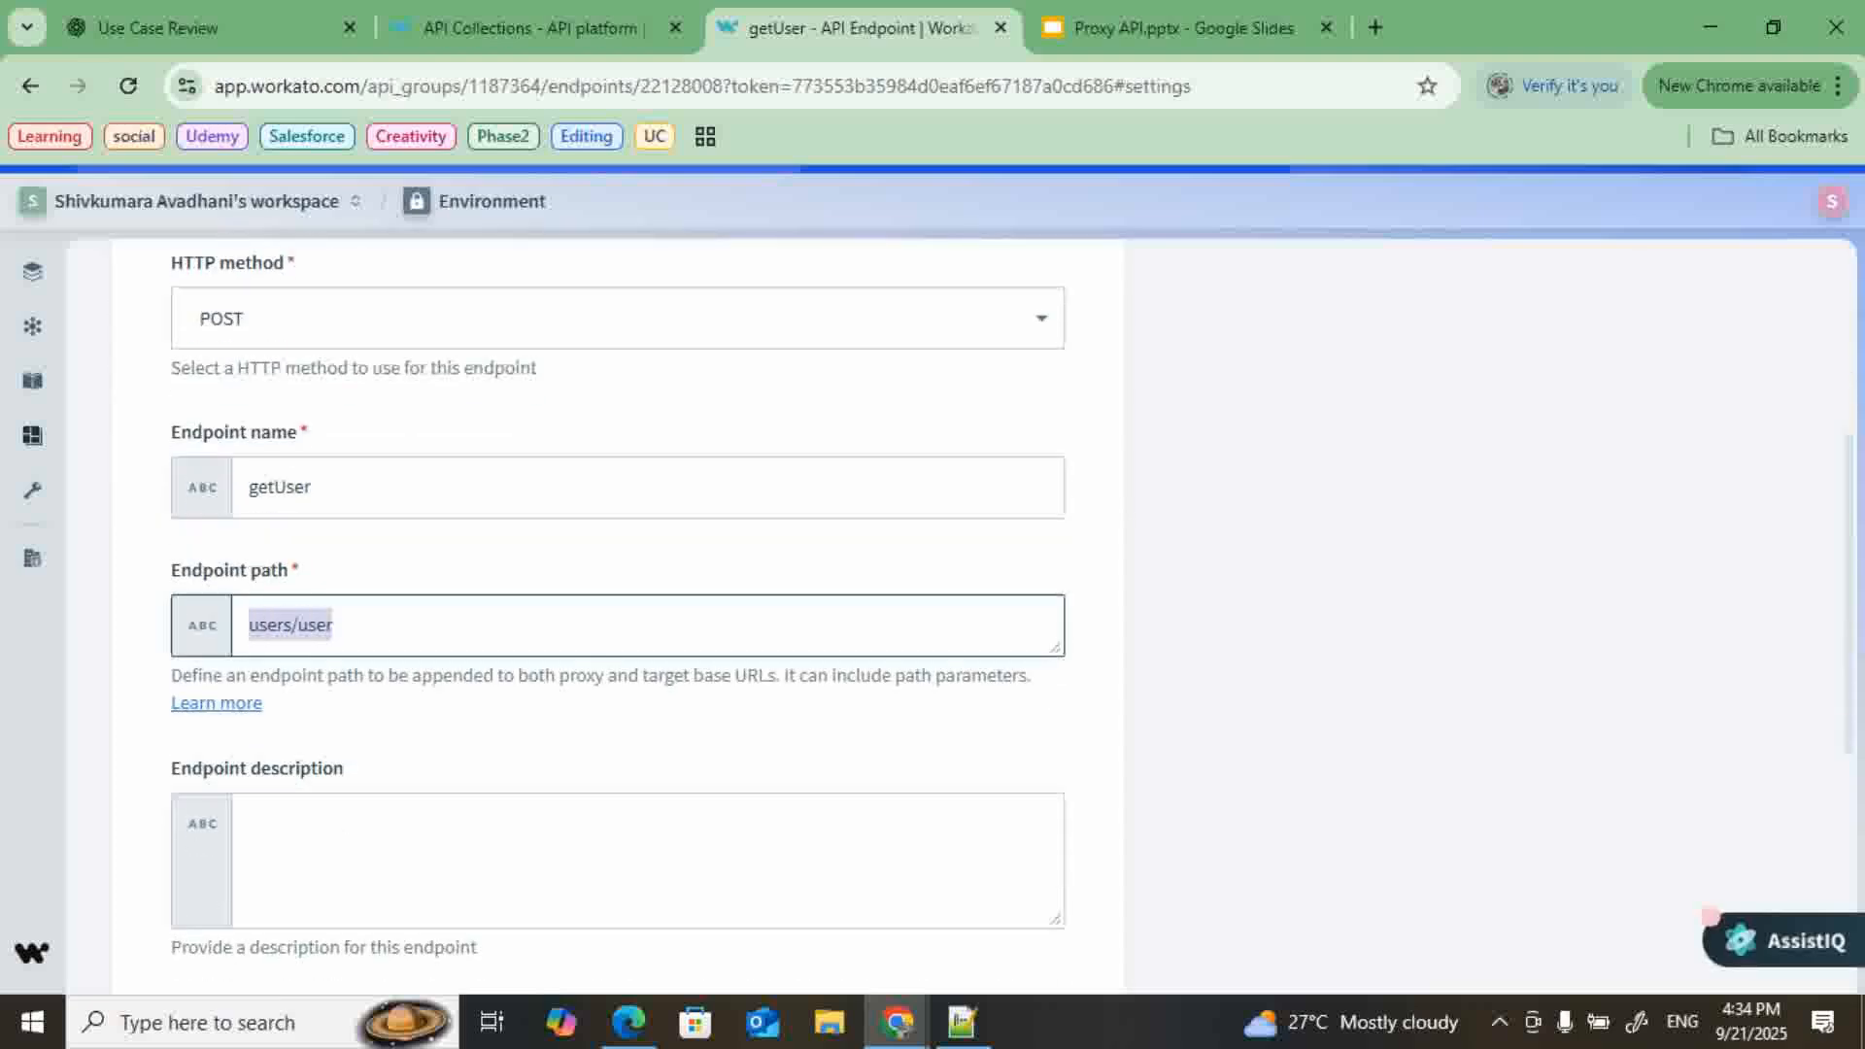
click(335, 625)
scroll(618, 625, down, 4)
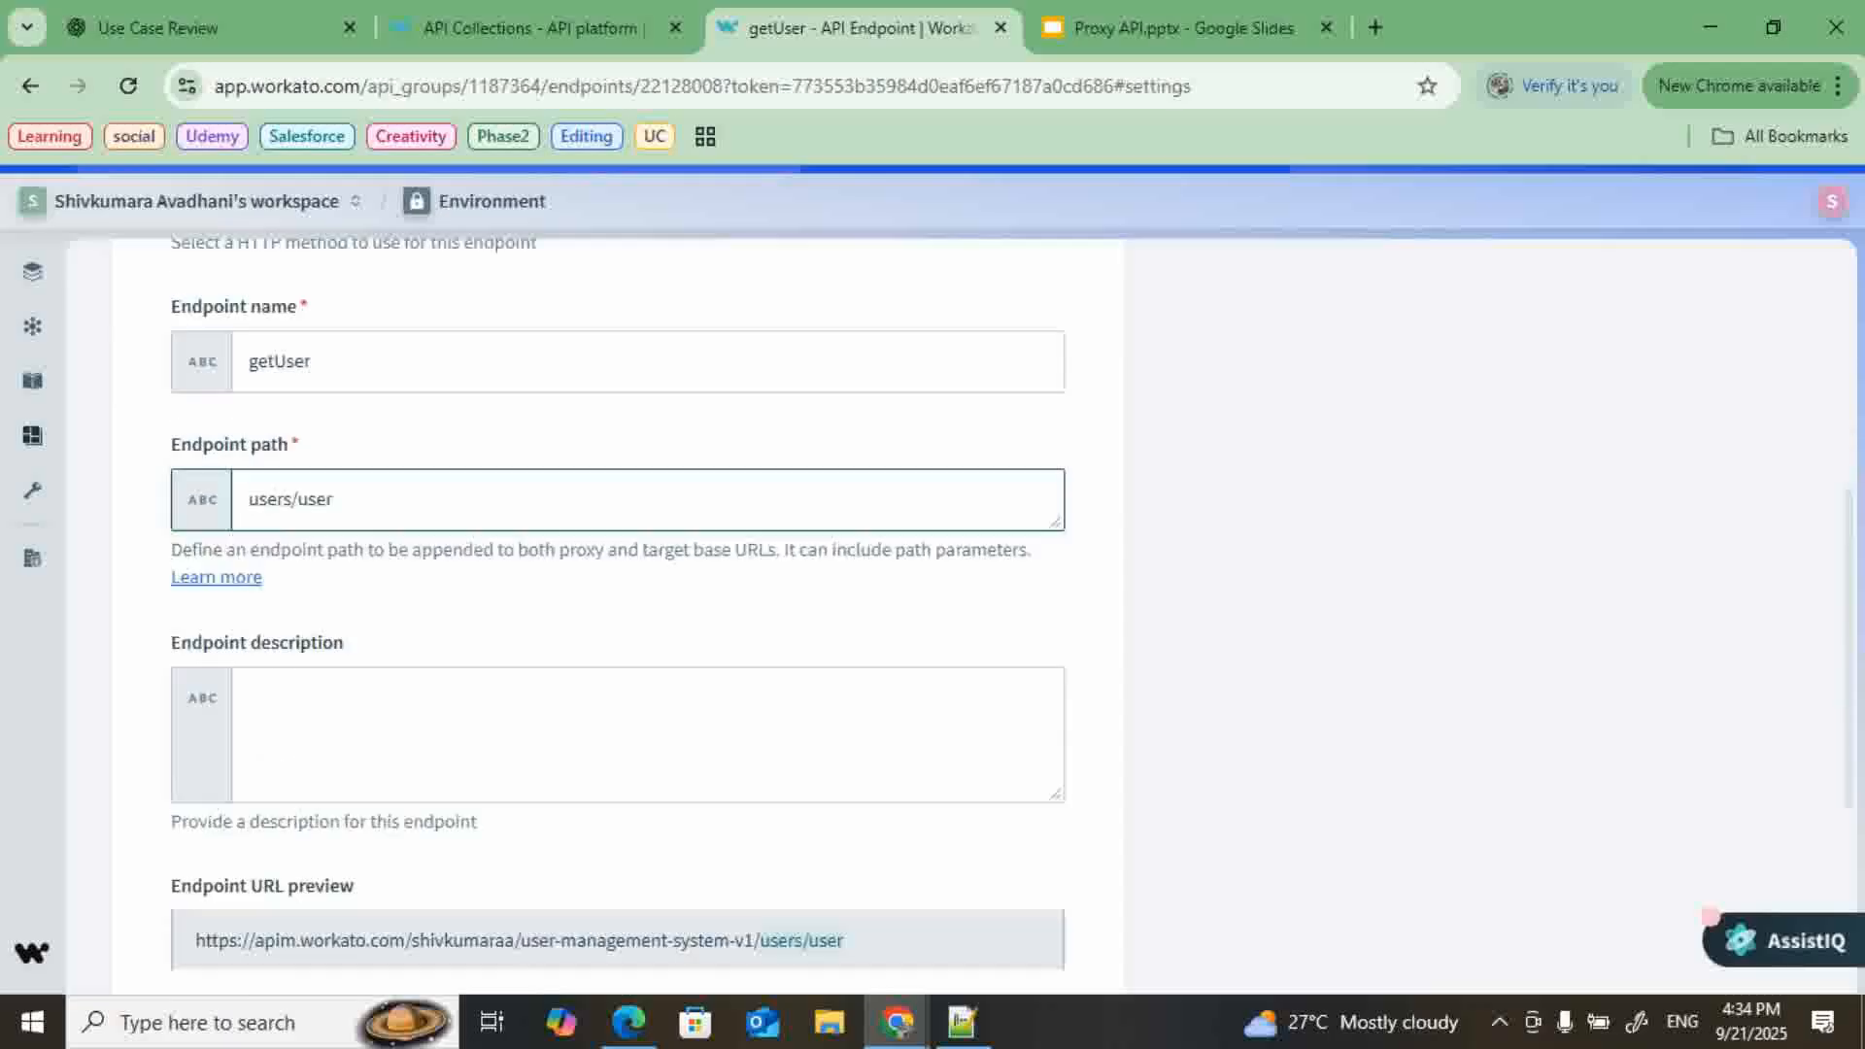
scroll(618, 625, down, 1)
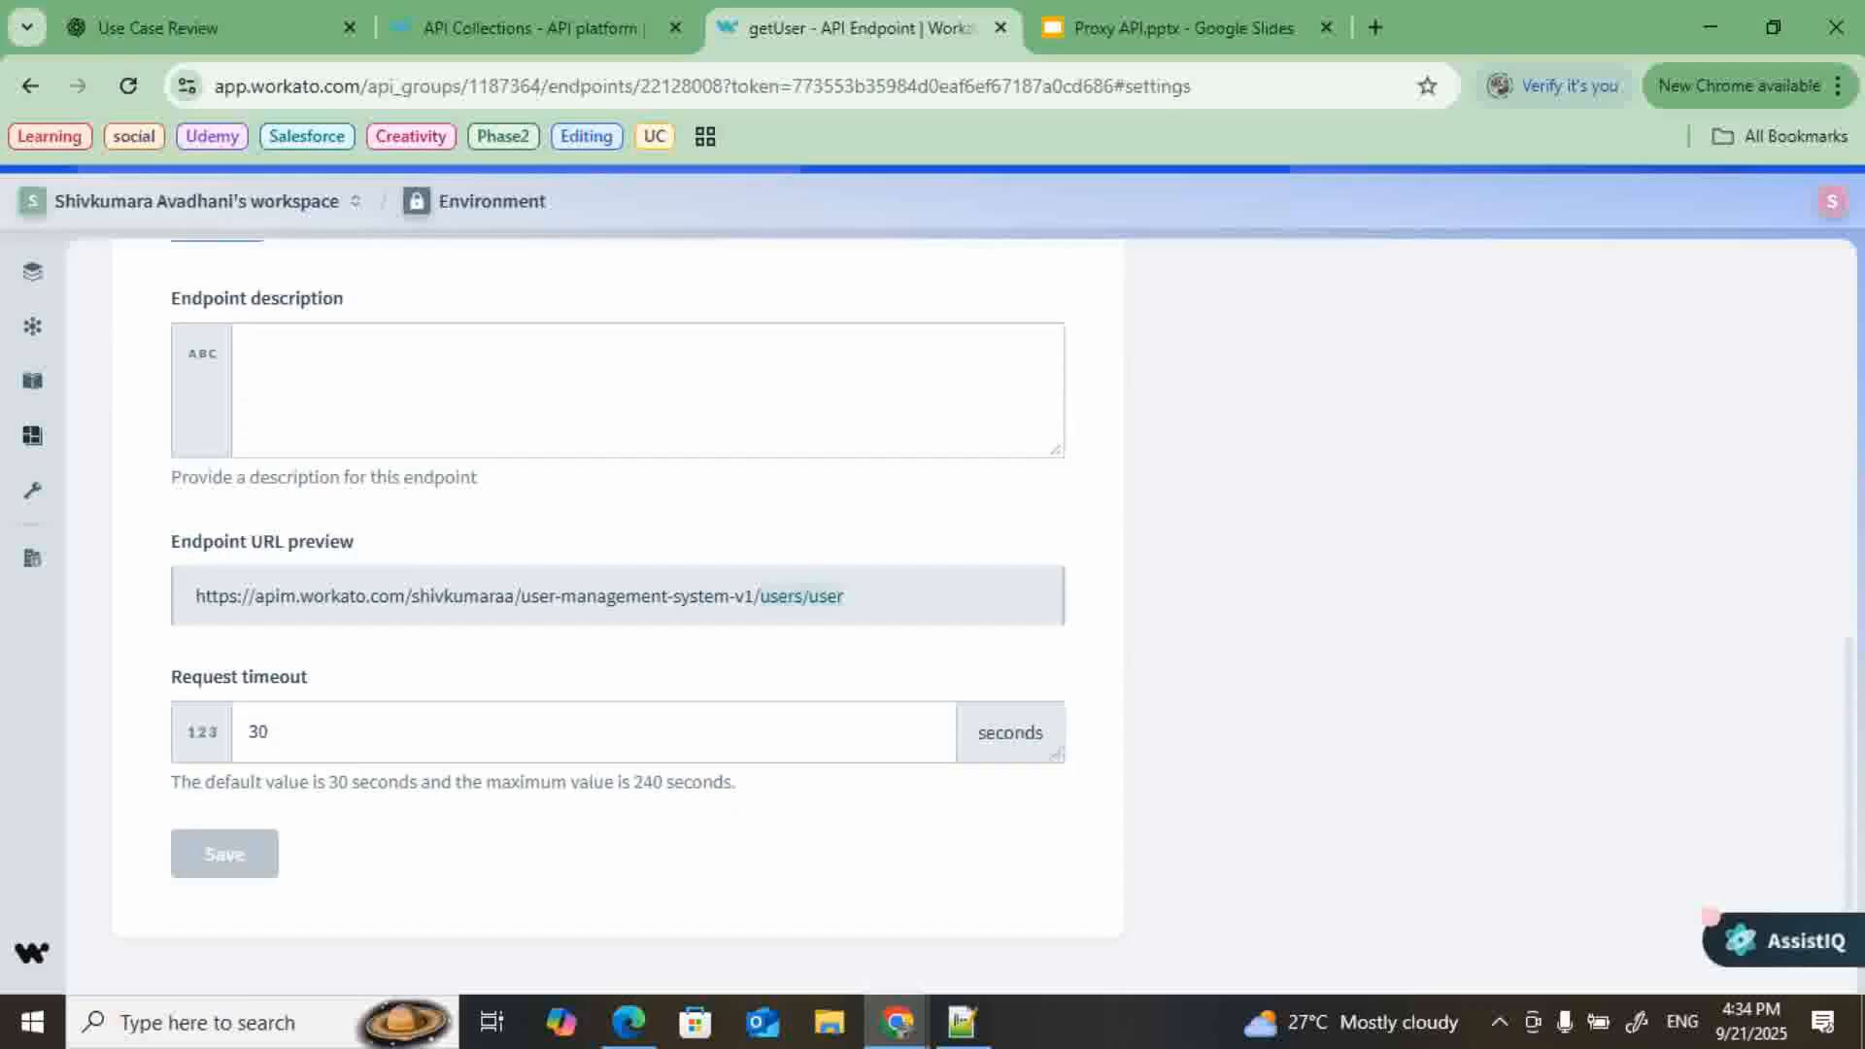
drag(195, 595, 845, 595)
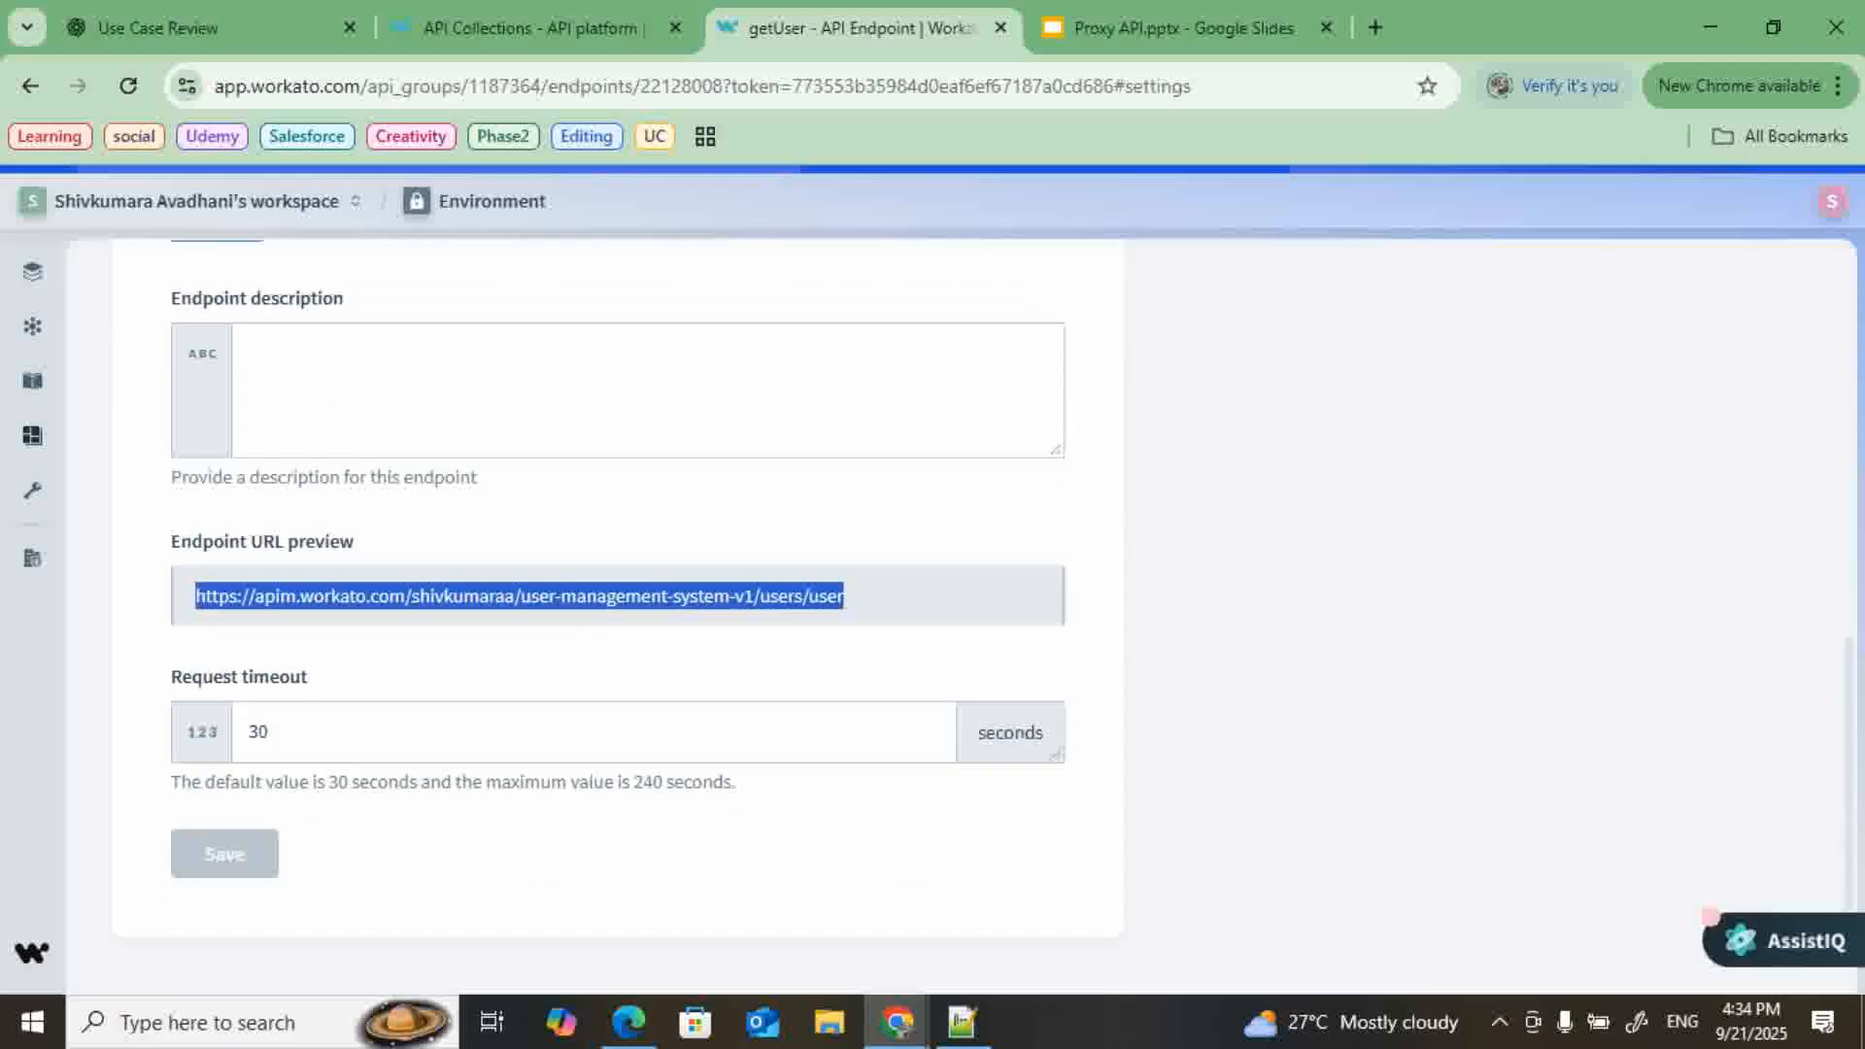
scroll(618, 595, up, 9)
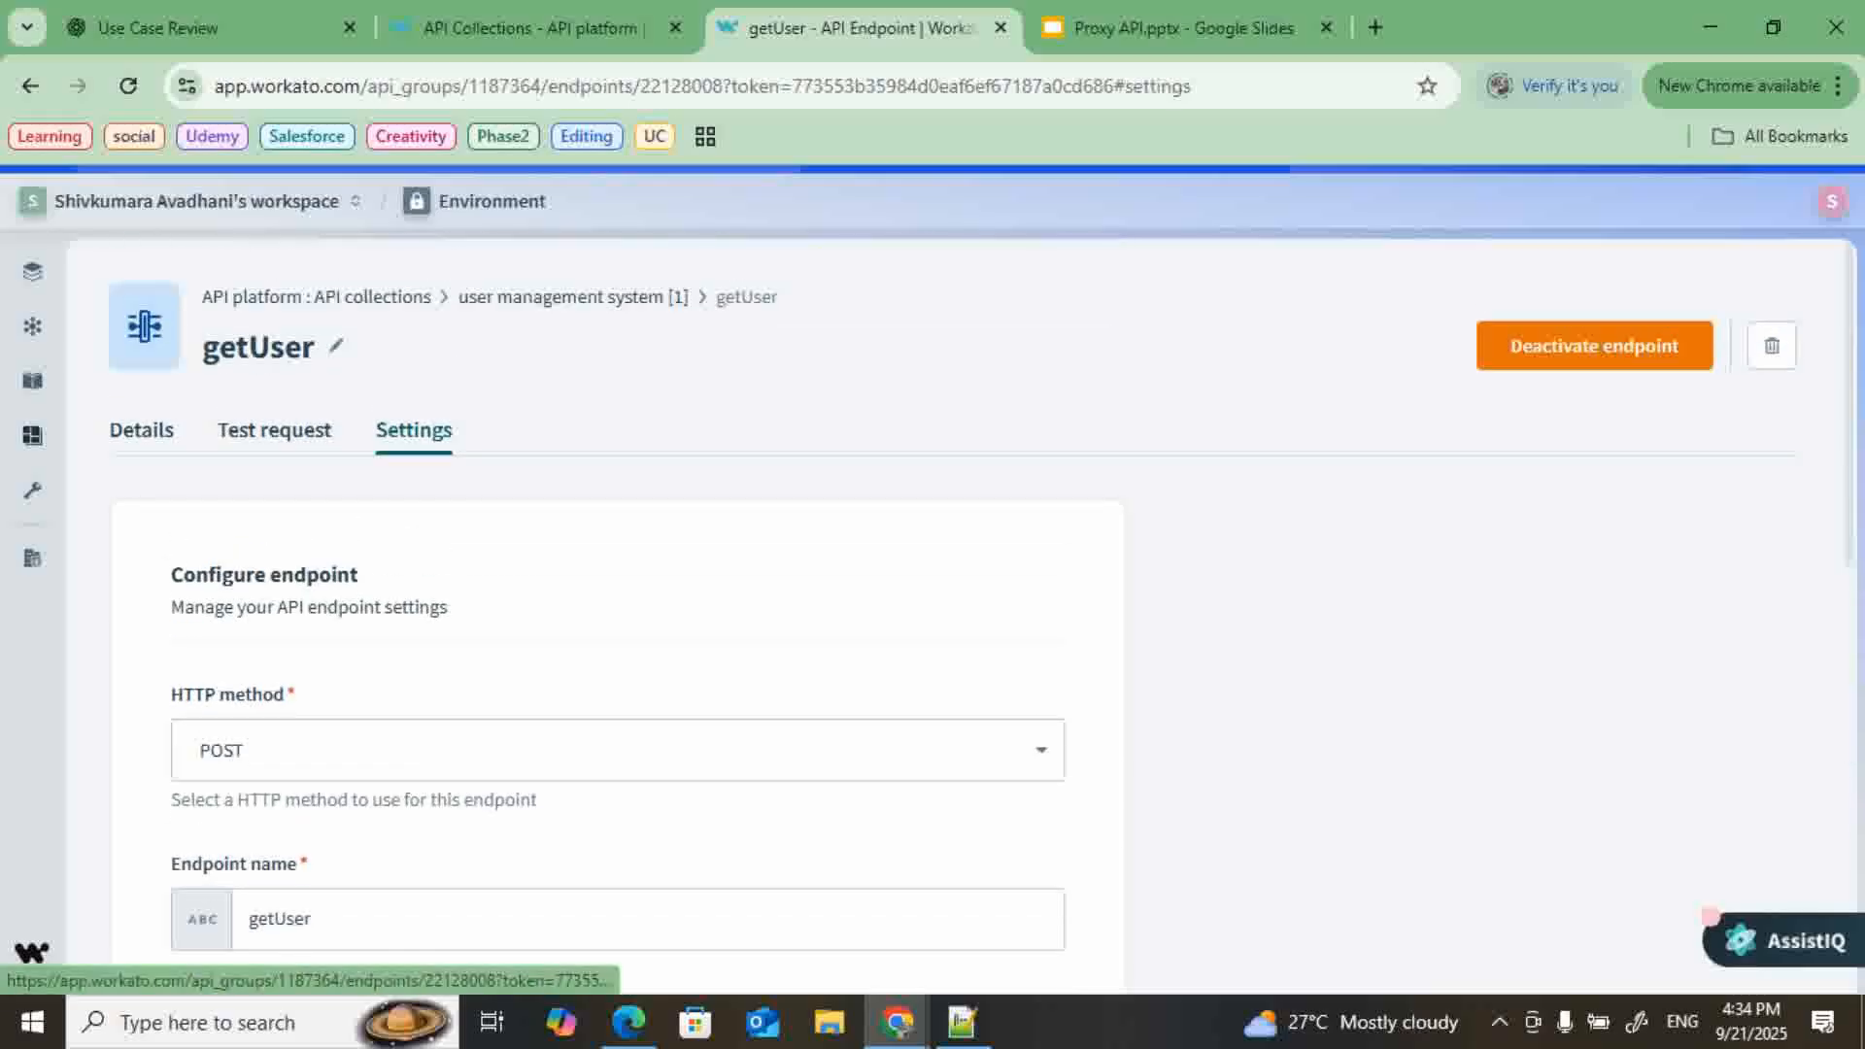
- Return to the getUser endpoint's details and examine its proxy URL
click(141, 430)
scroll(727, 621, down, 2)
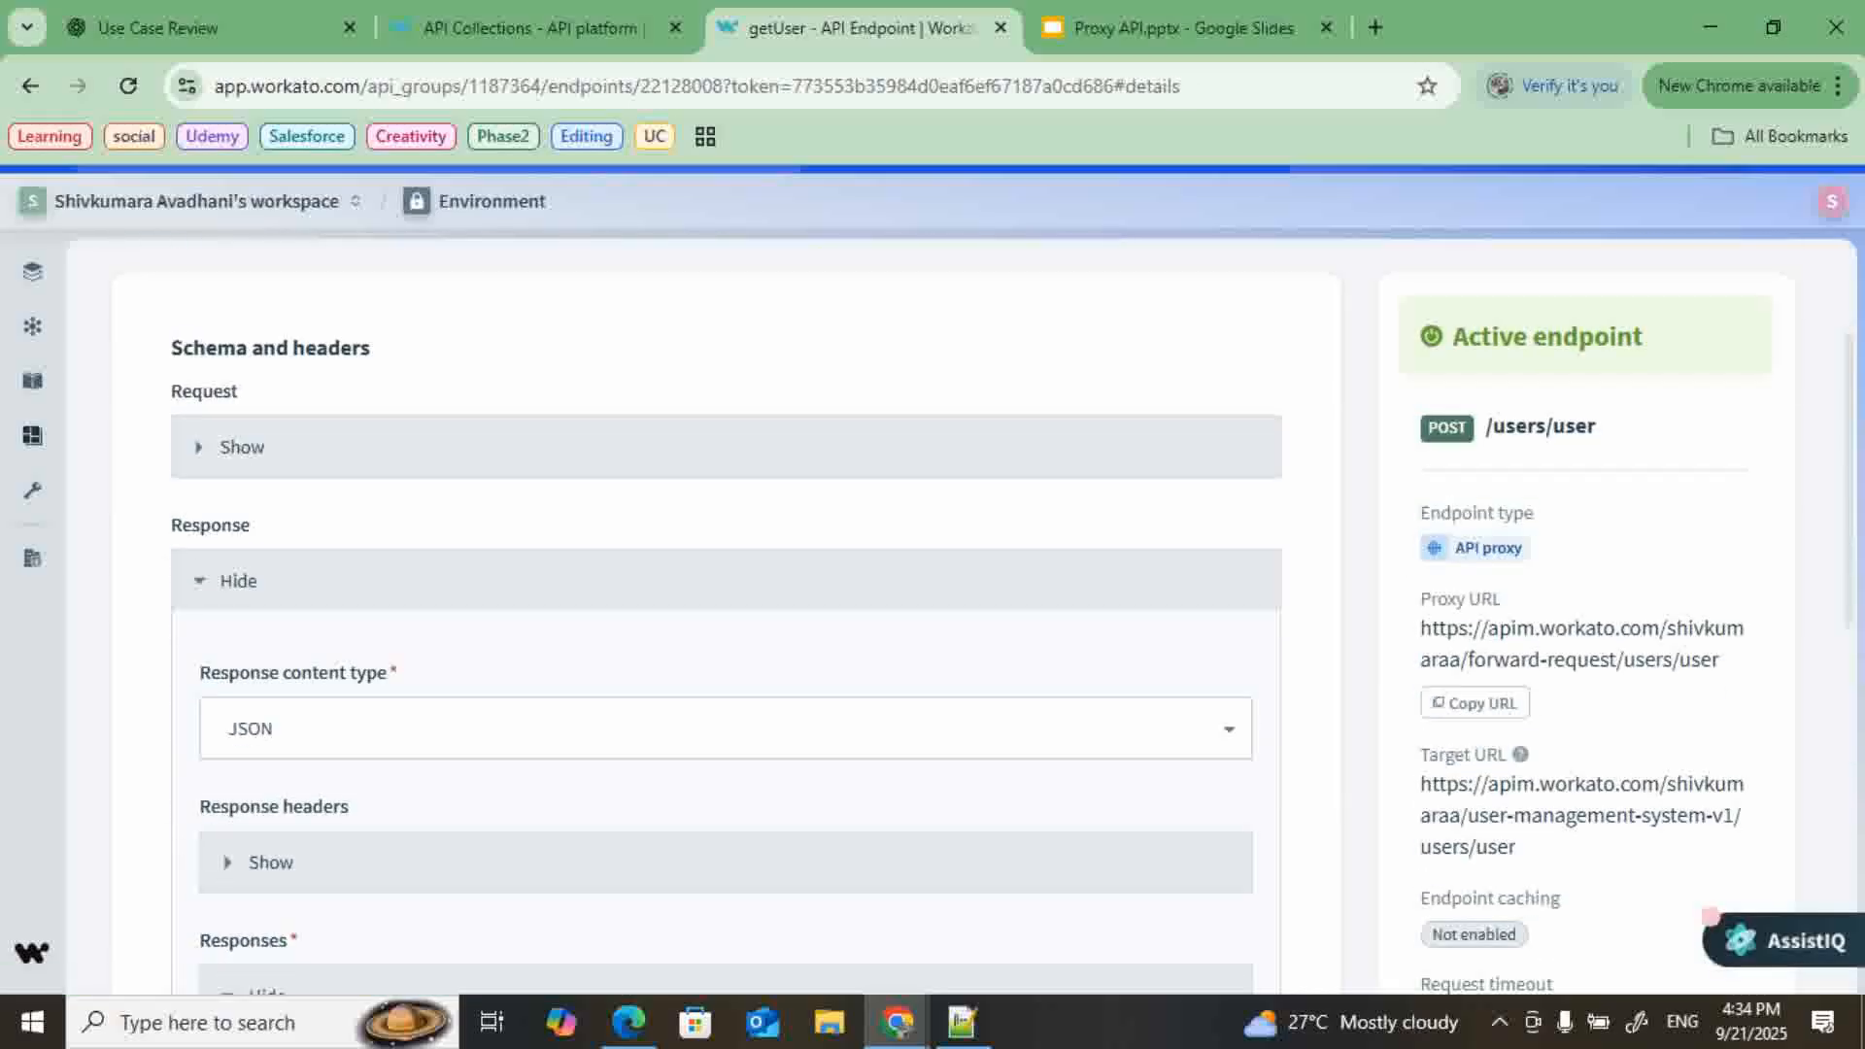
scroll(726, 622, up, 2)
scroll(726, 622, down, 2)
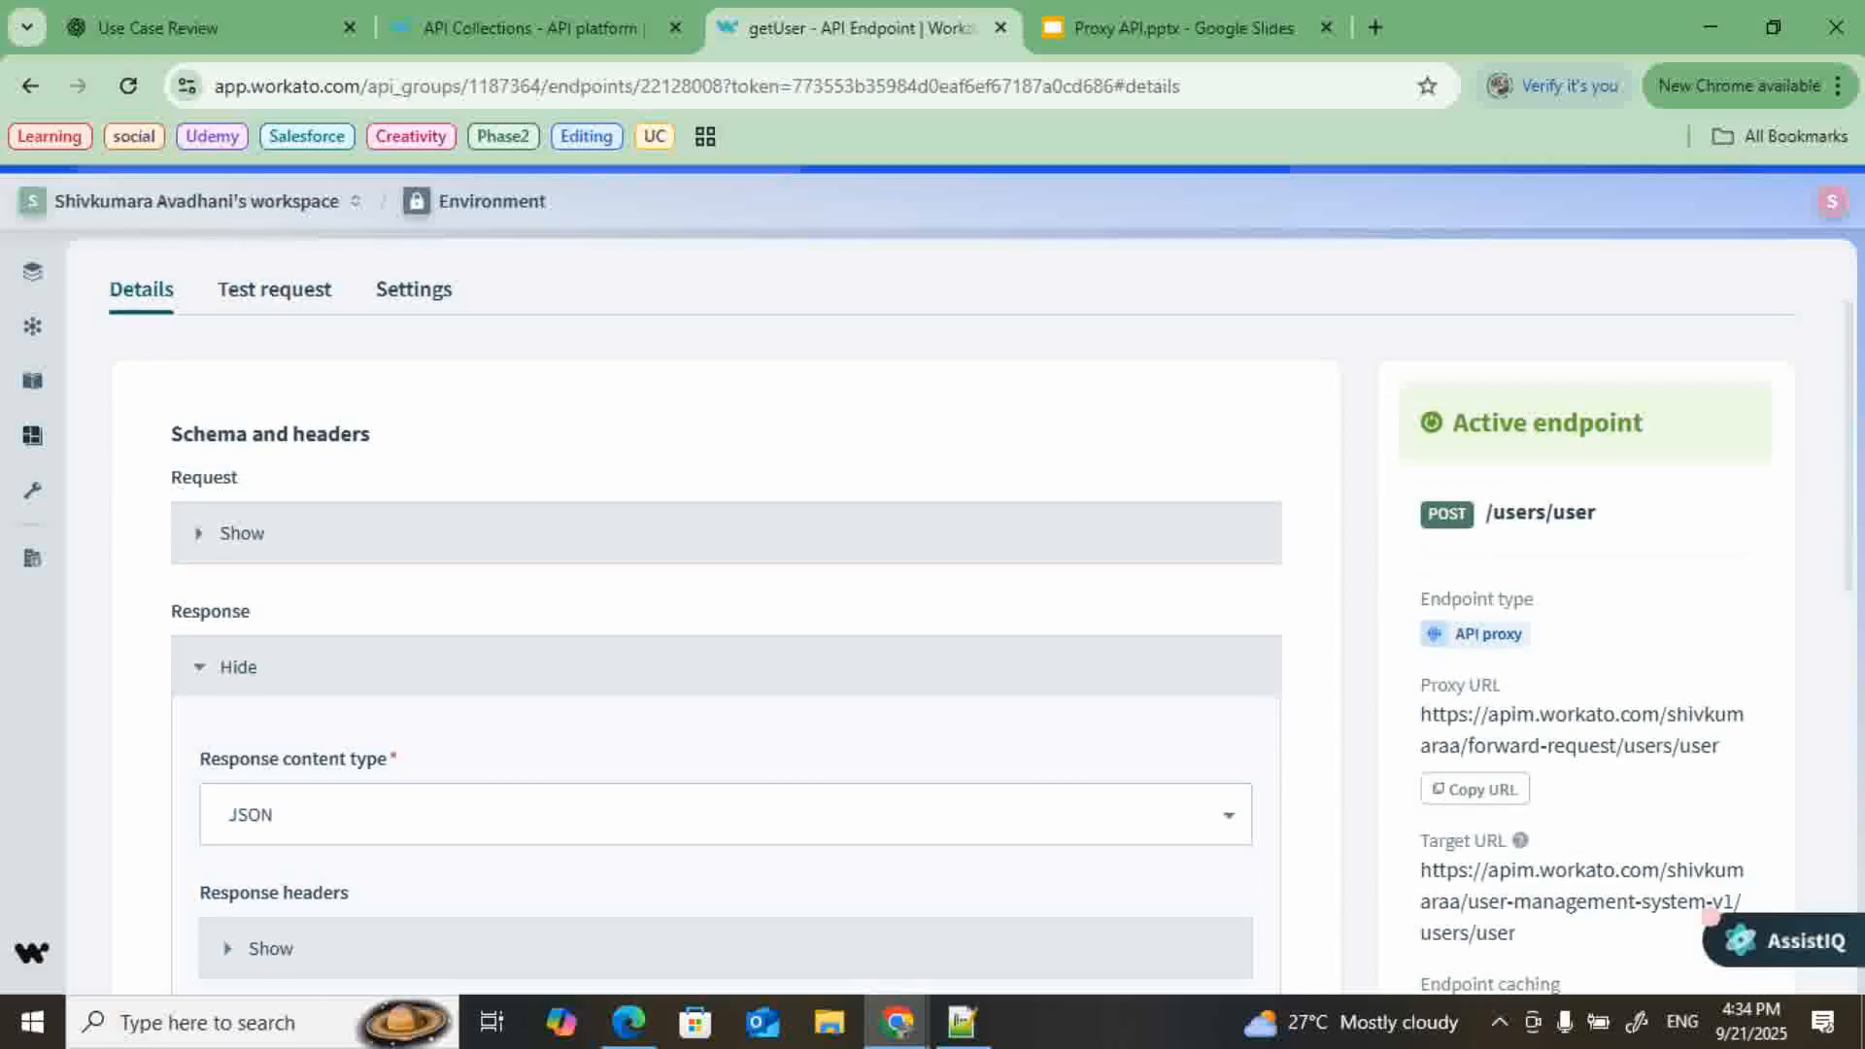
scroll(727, 622, down, 1)
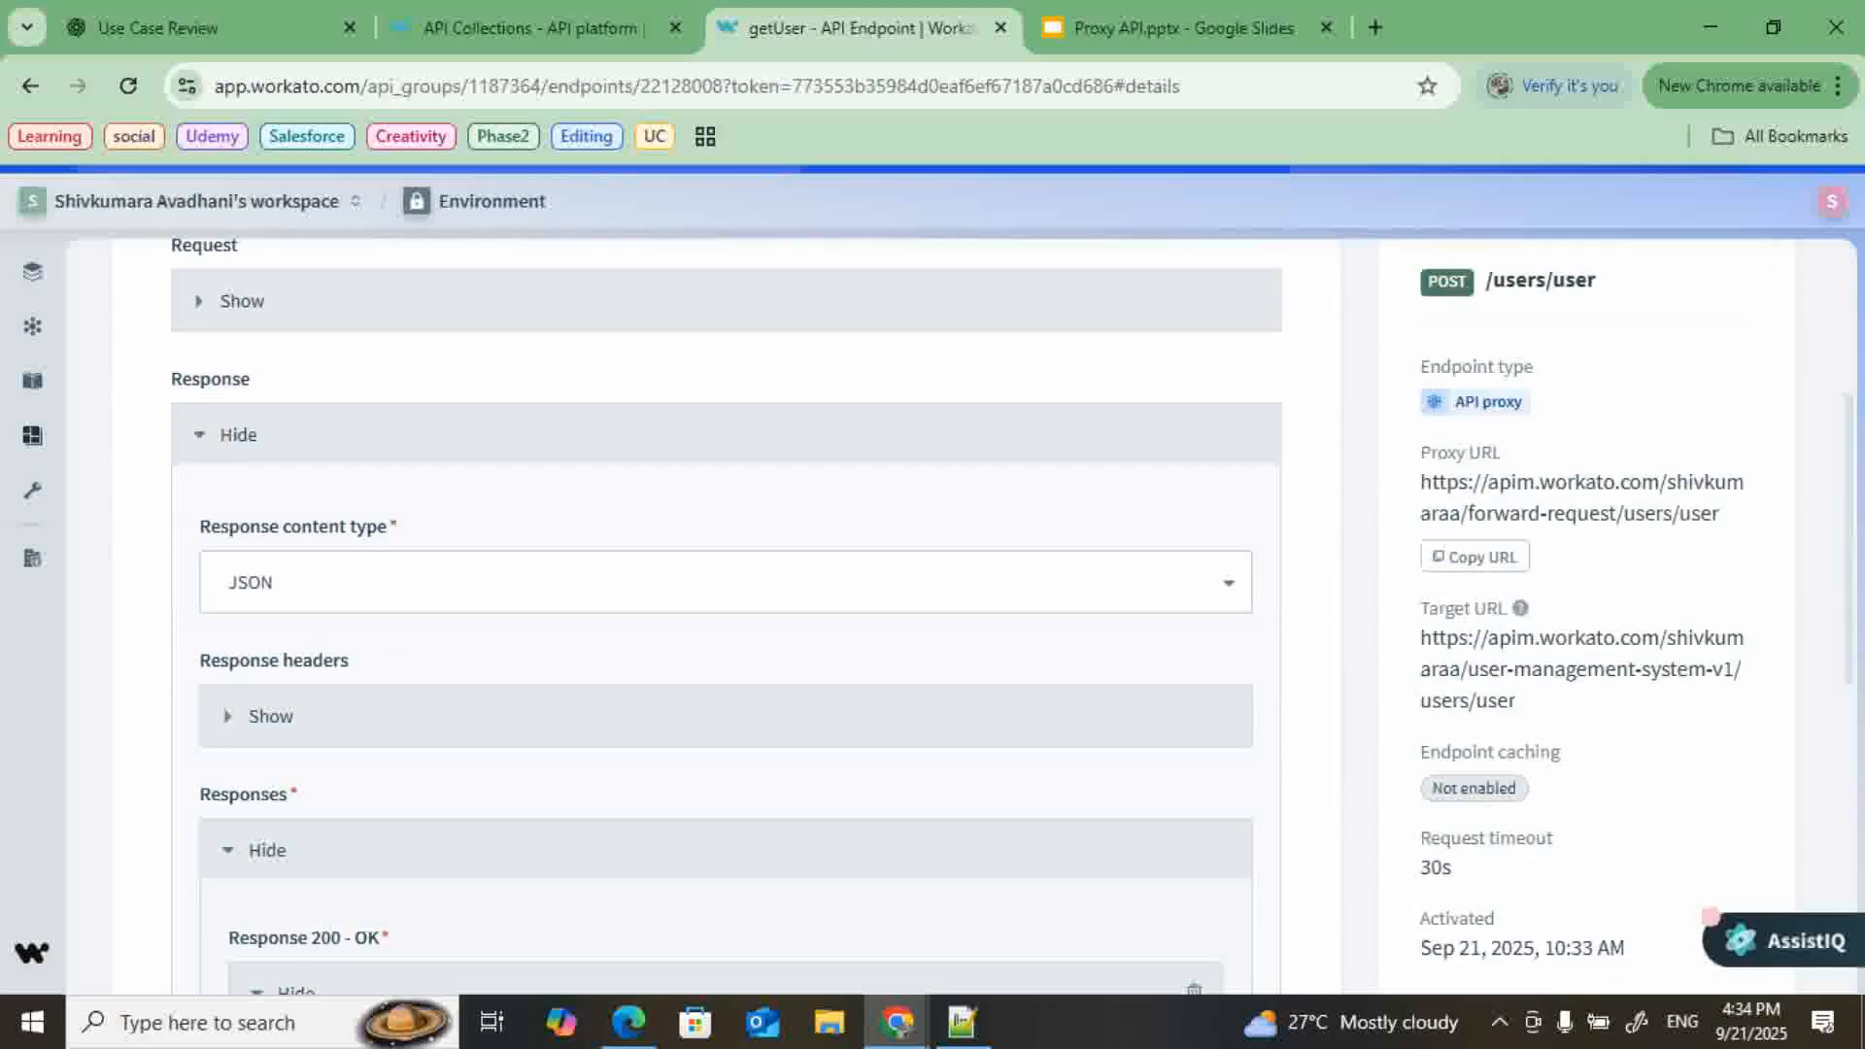
drag(1421, 481, 1722, 513)
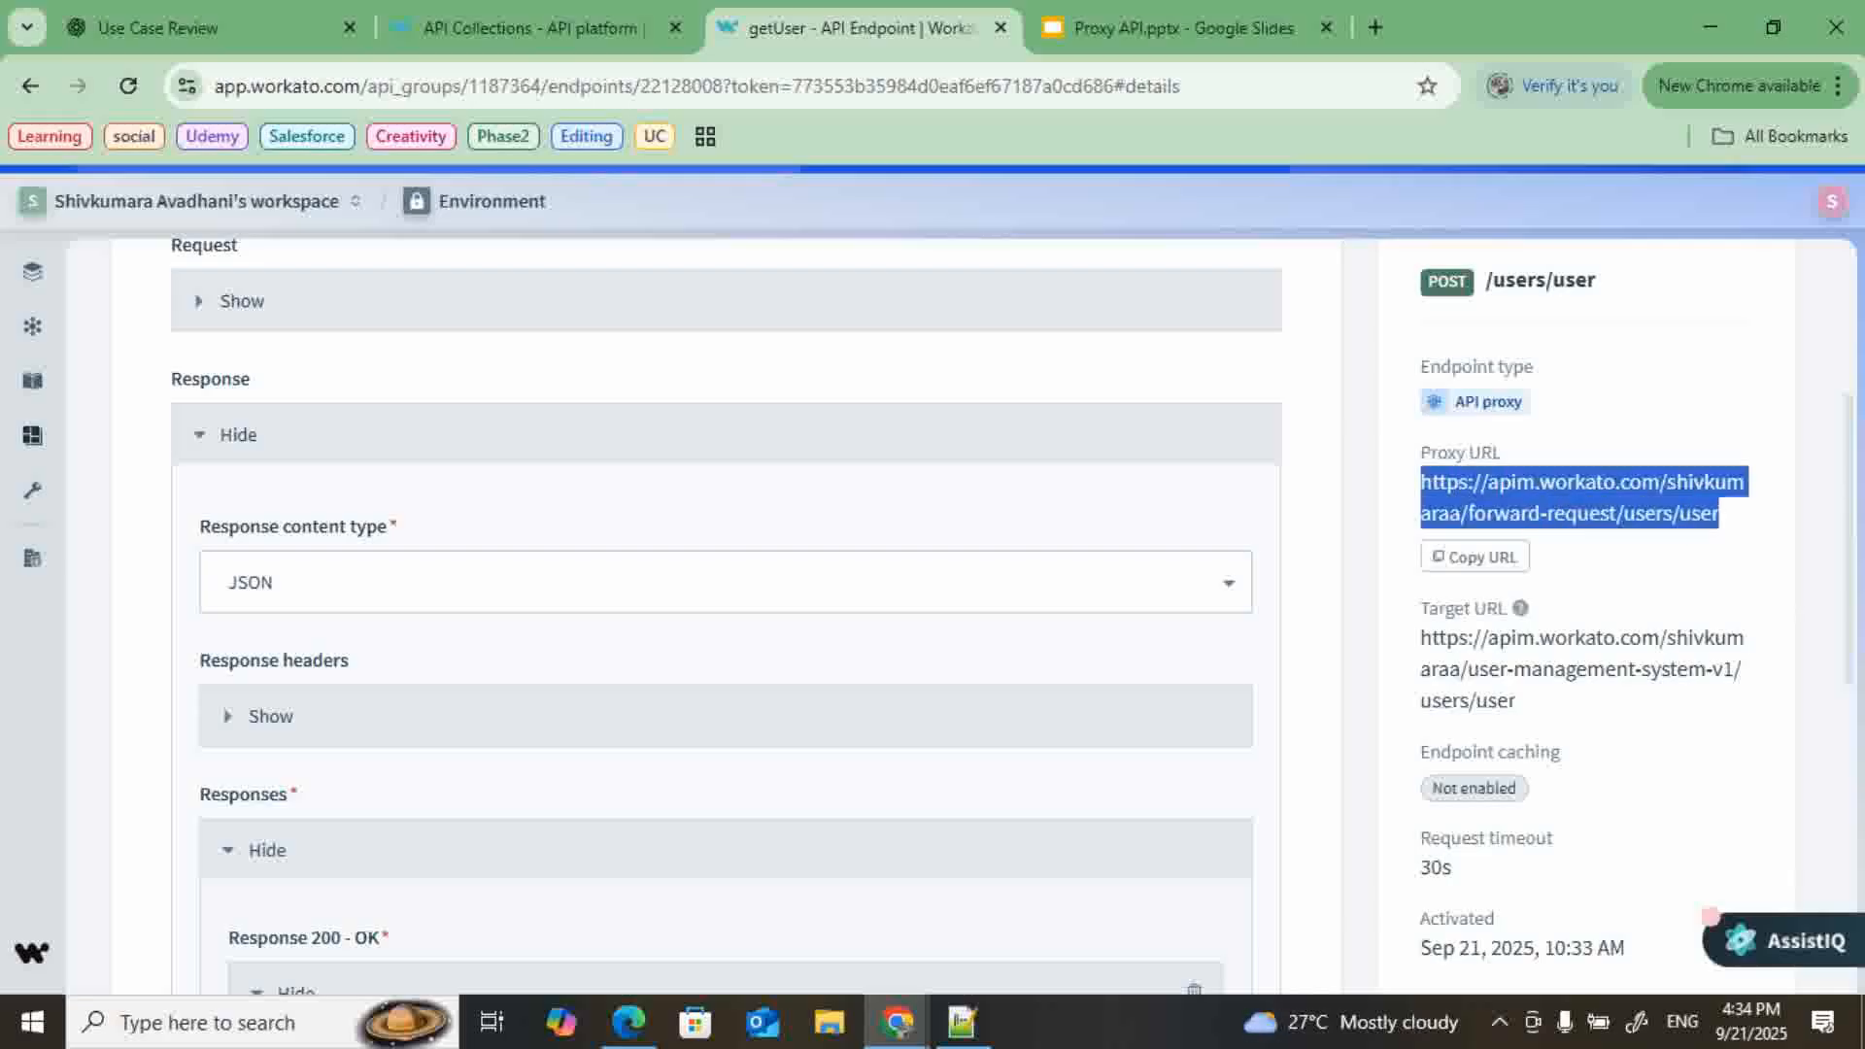
click(1721, 514)
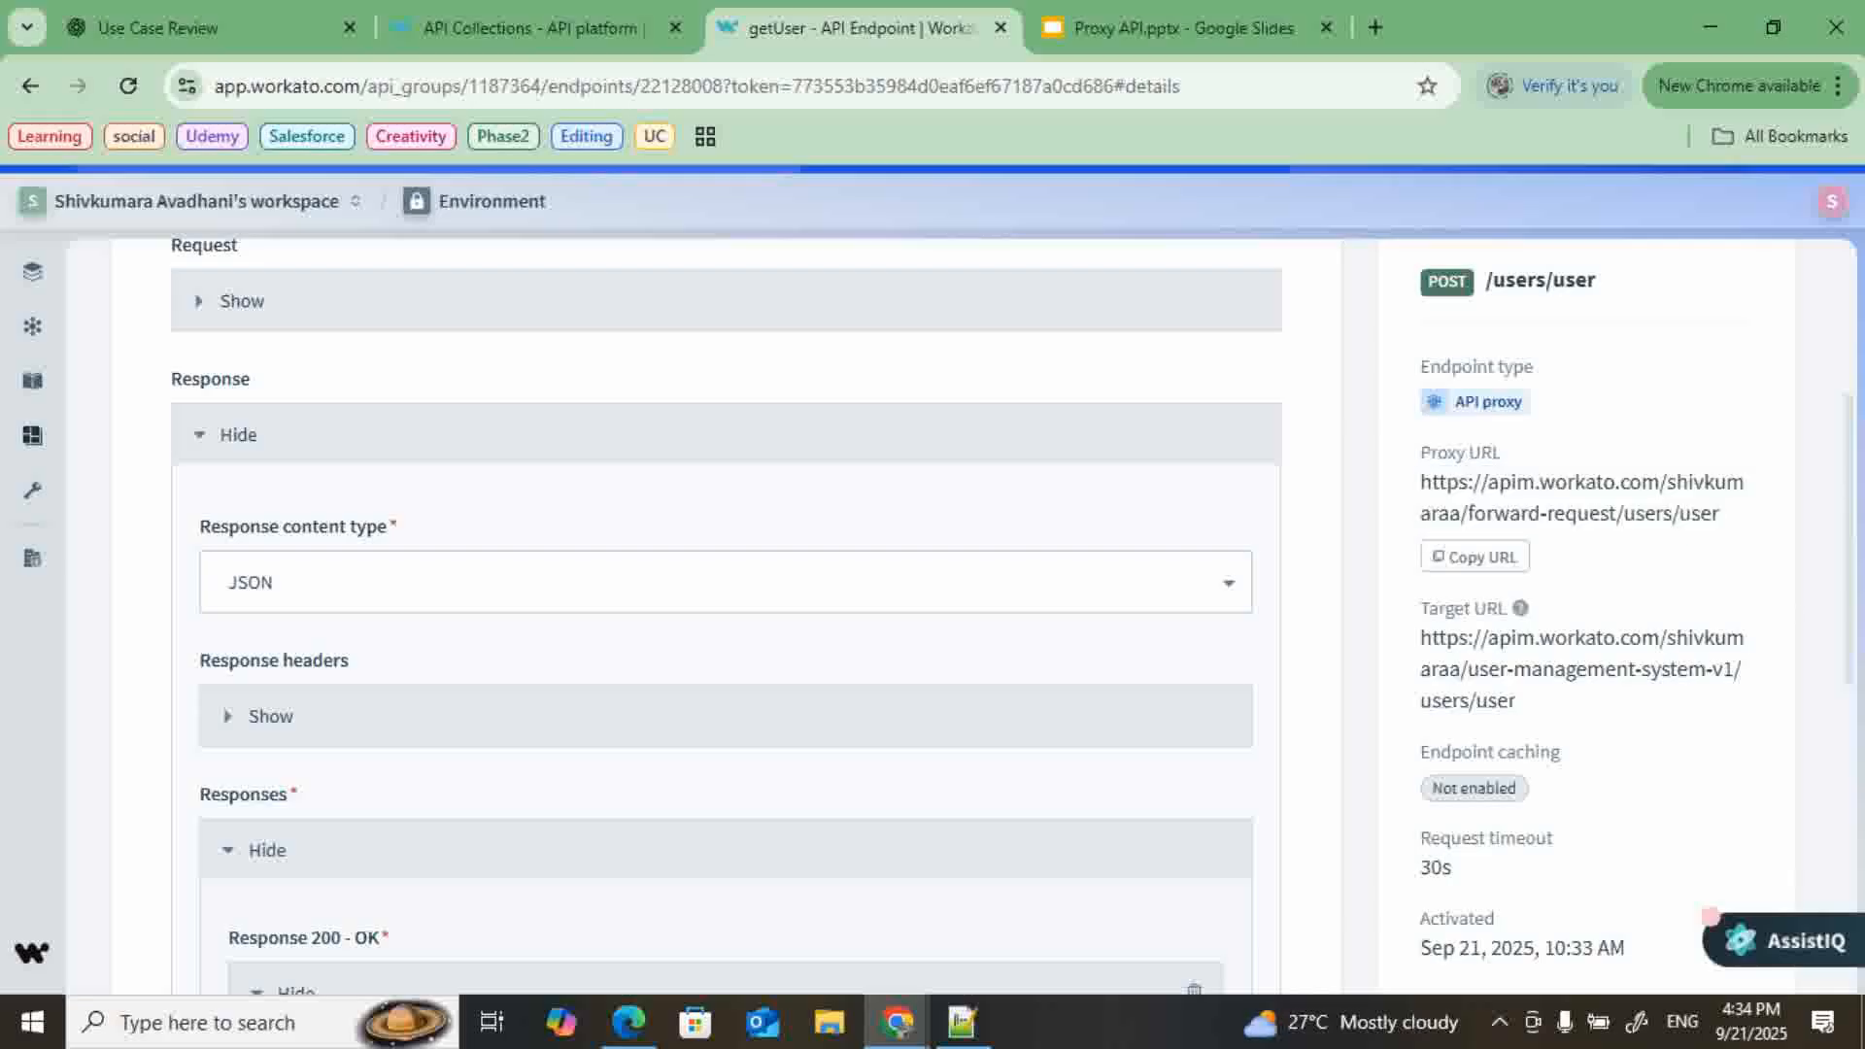
drag(1421, 481, 1721, 513)
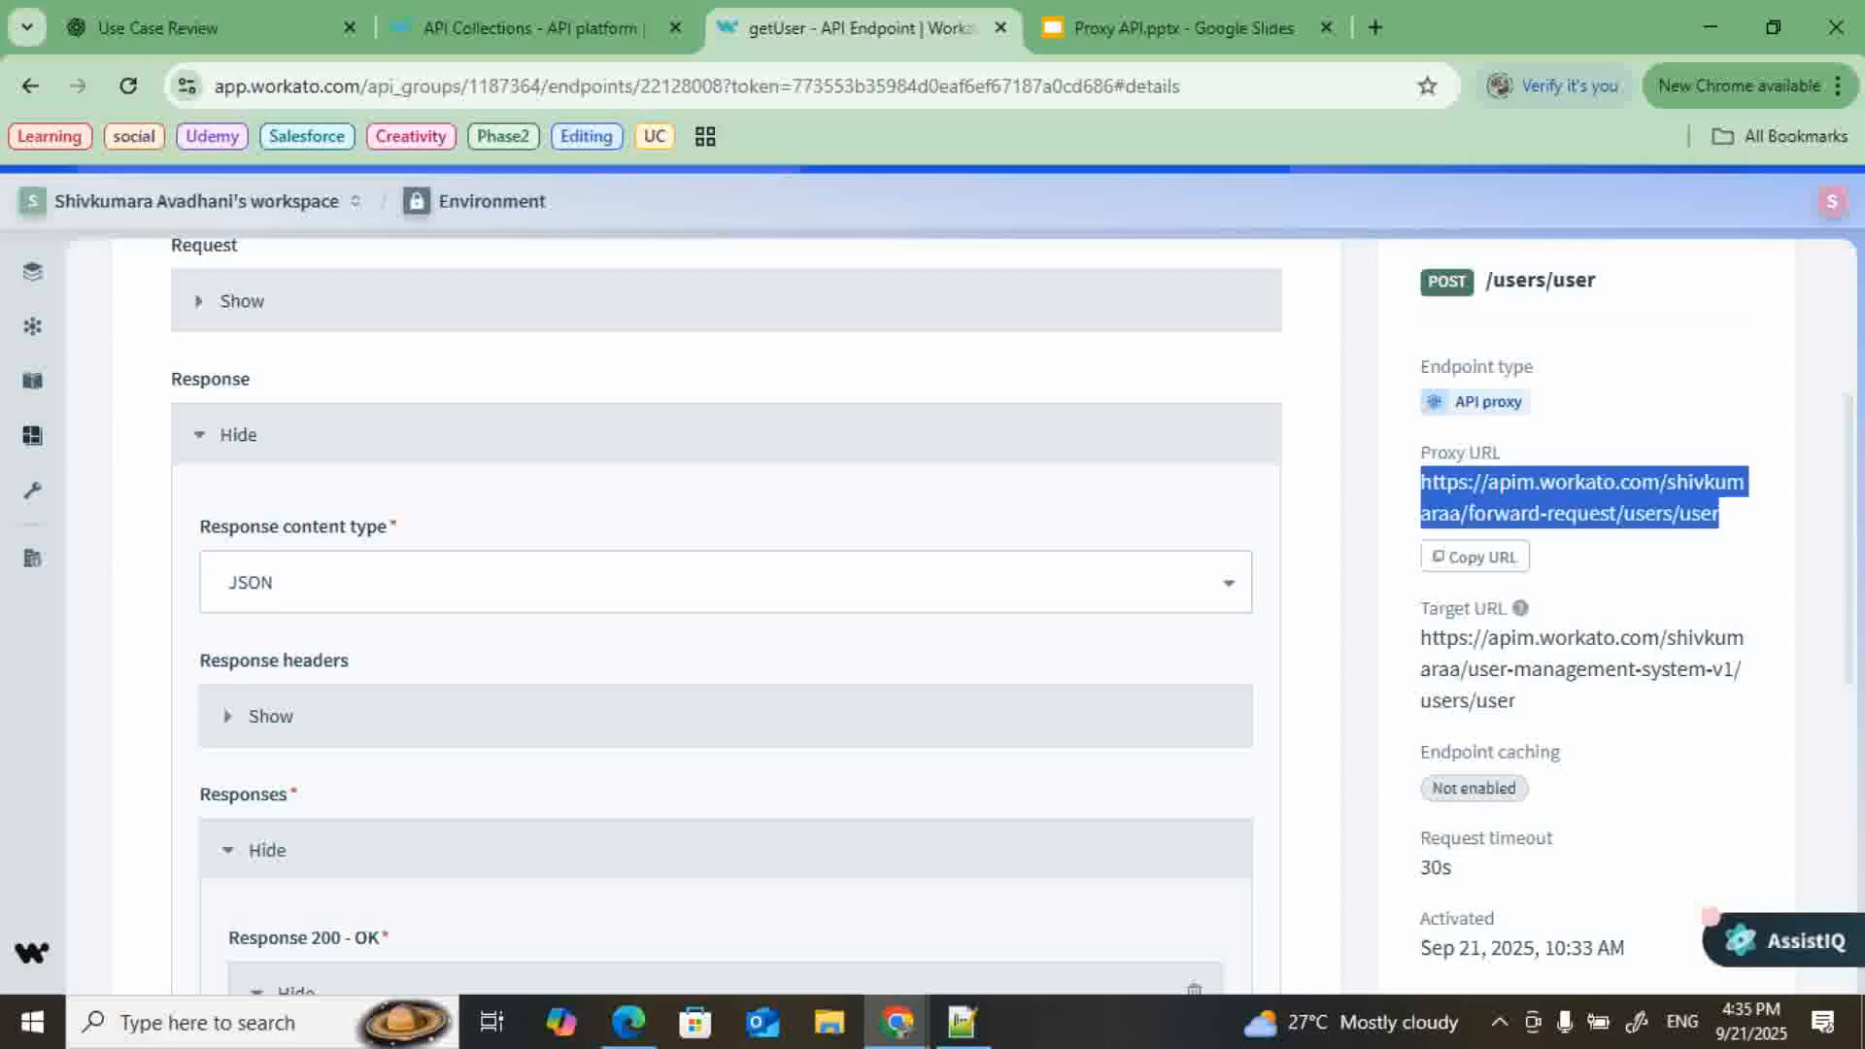
- Examine the endpoint's target URL and compare its users/user path with the ending of the proxy URL
drag(1421, 637, 1515, 700)
click(1517, 702)
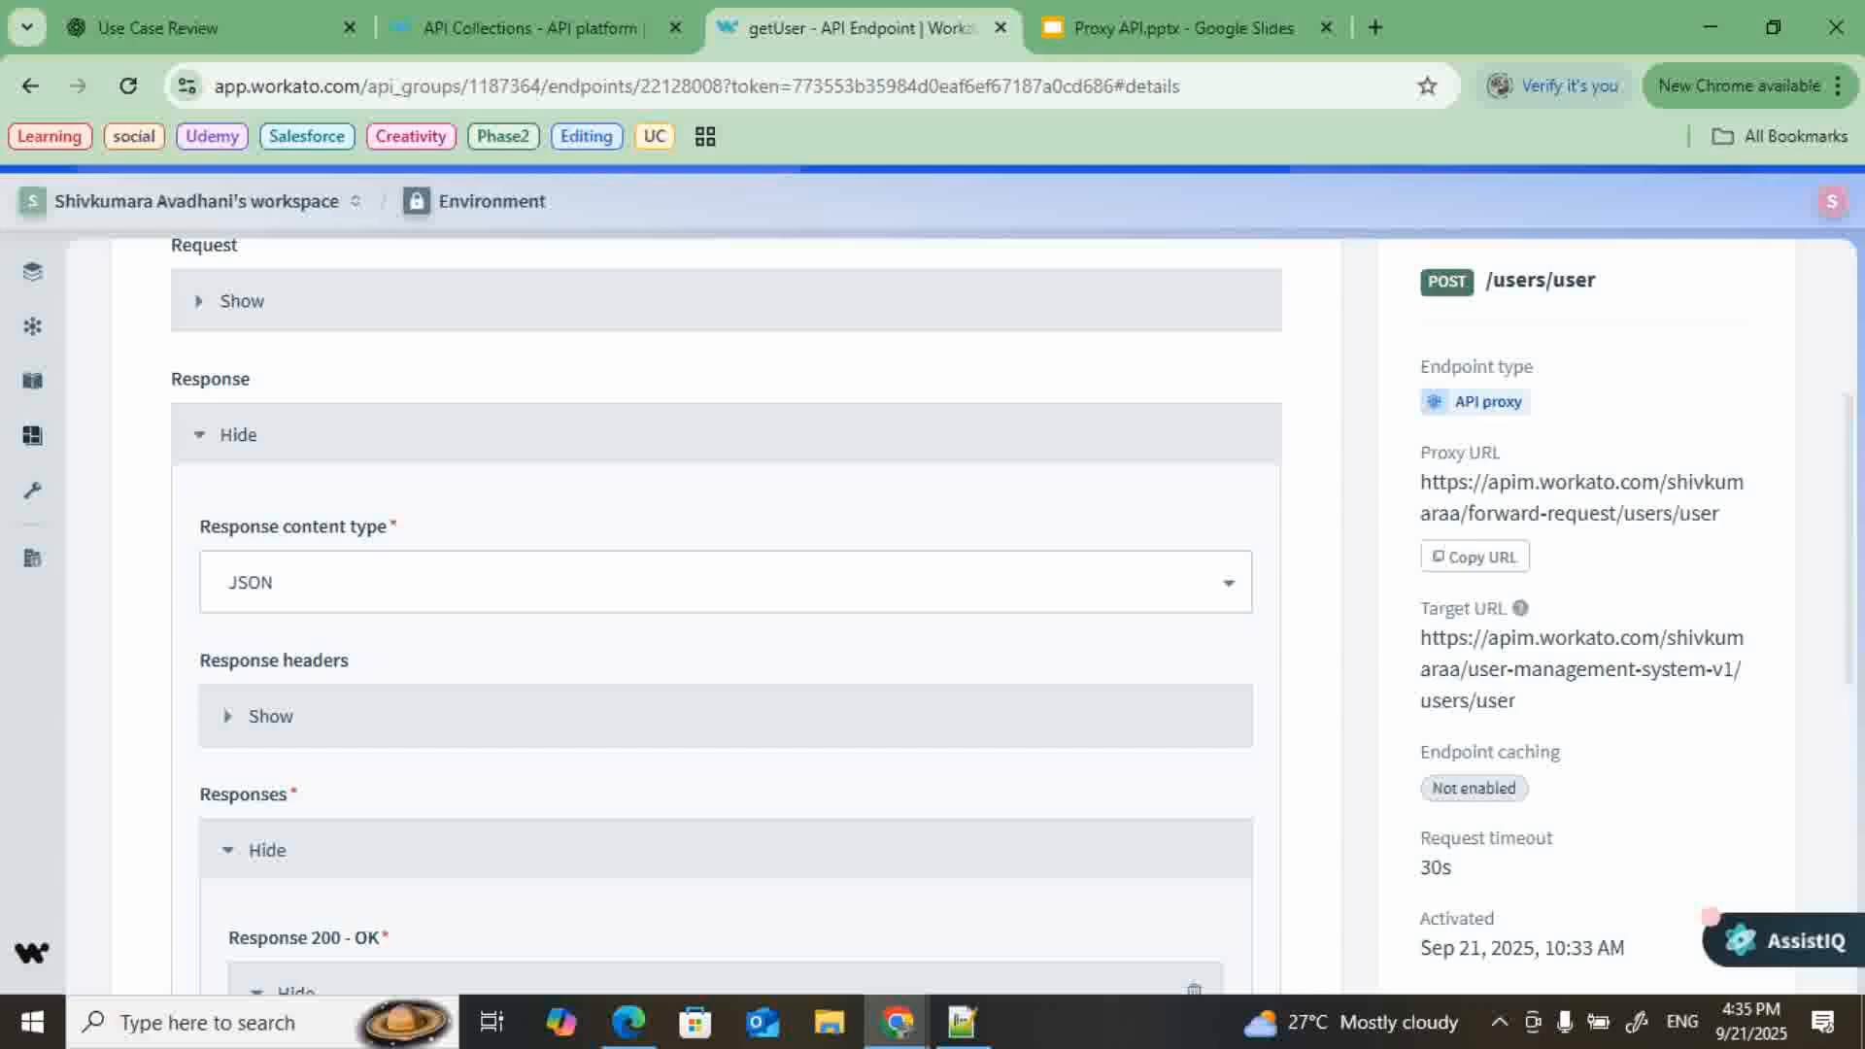
drag(1421, 701, 1515, 700)
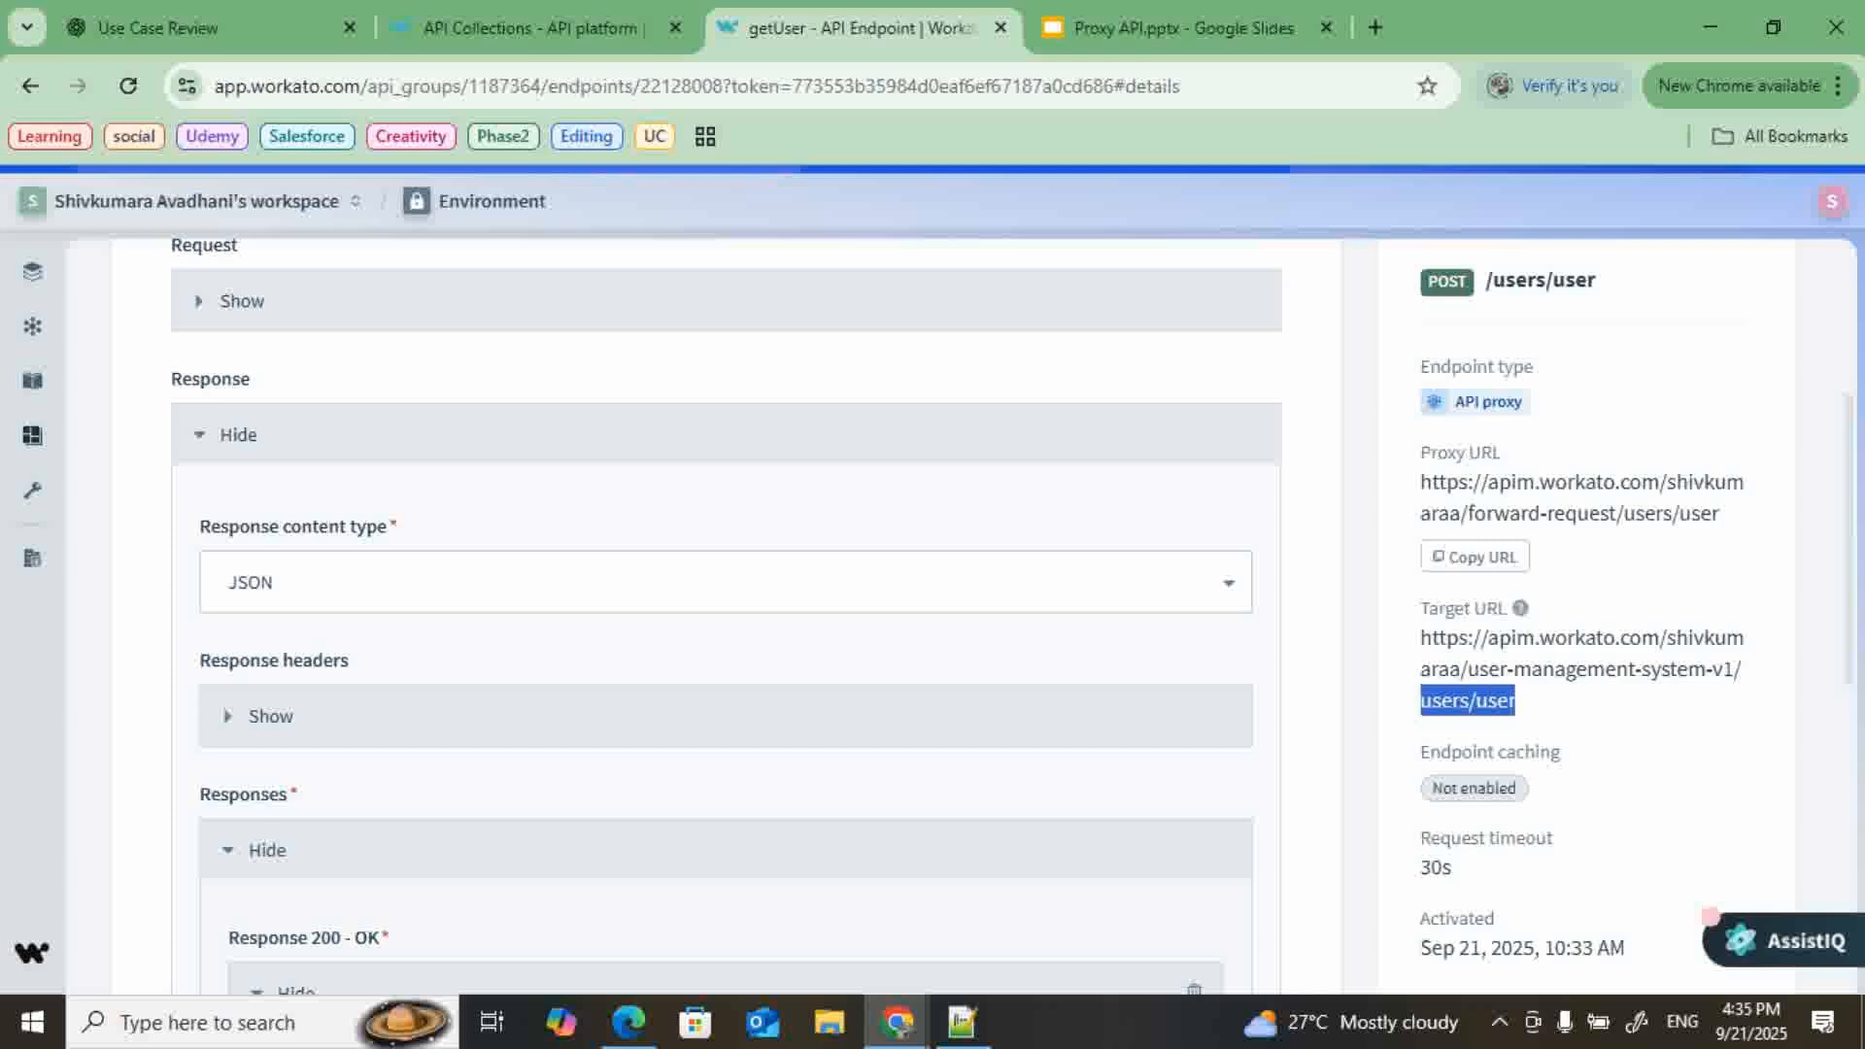
drag(1622, 513, 1718, 513)
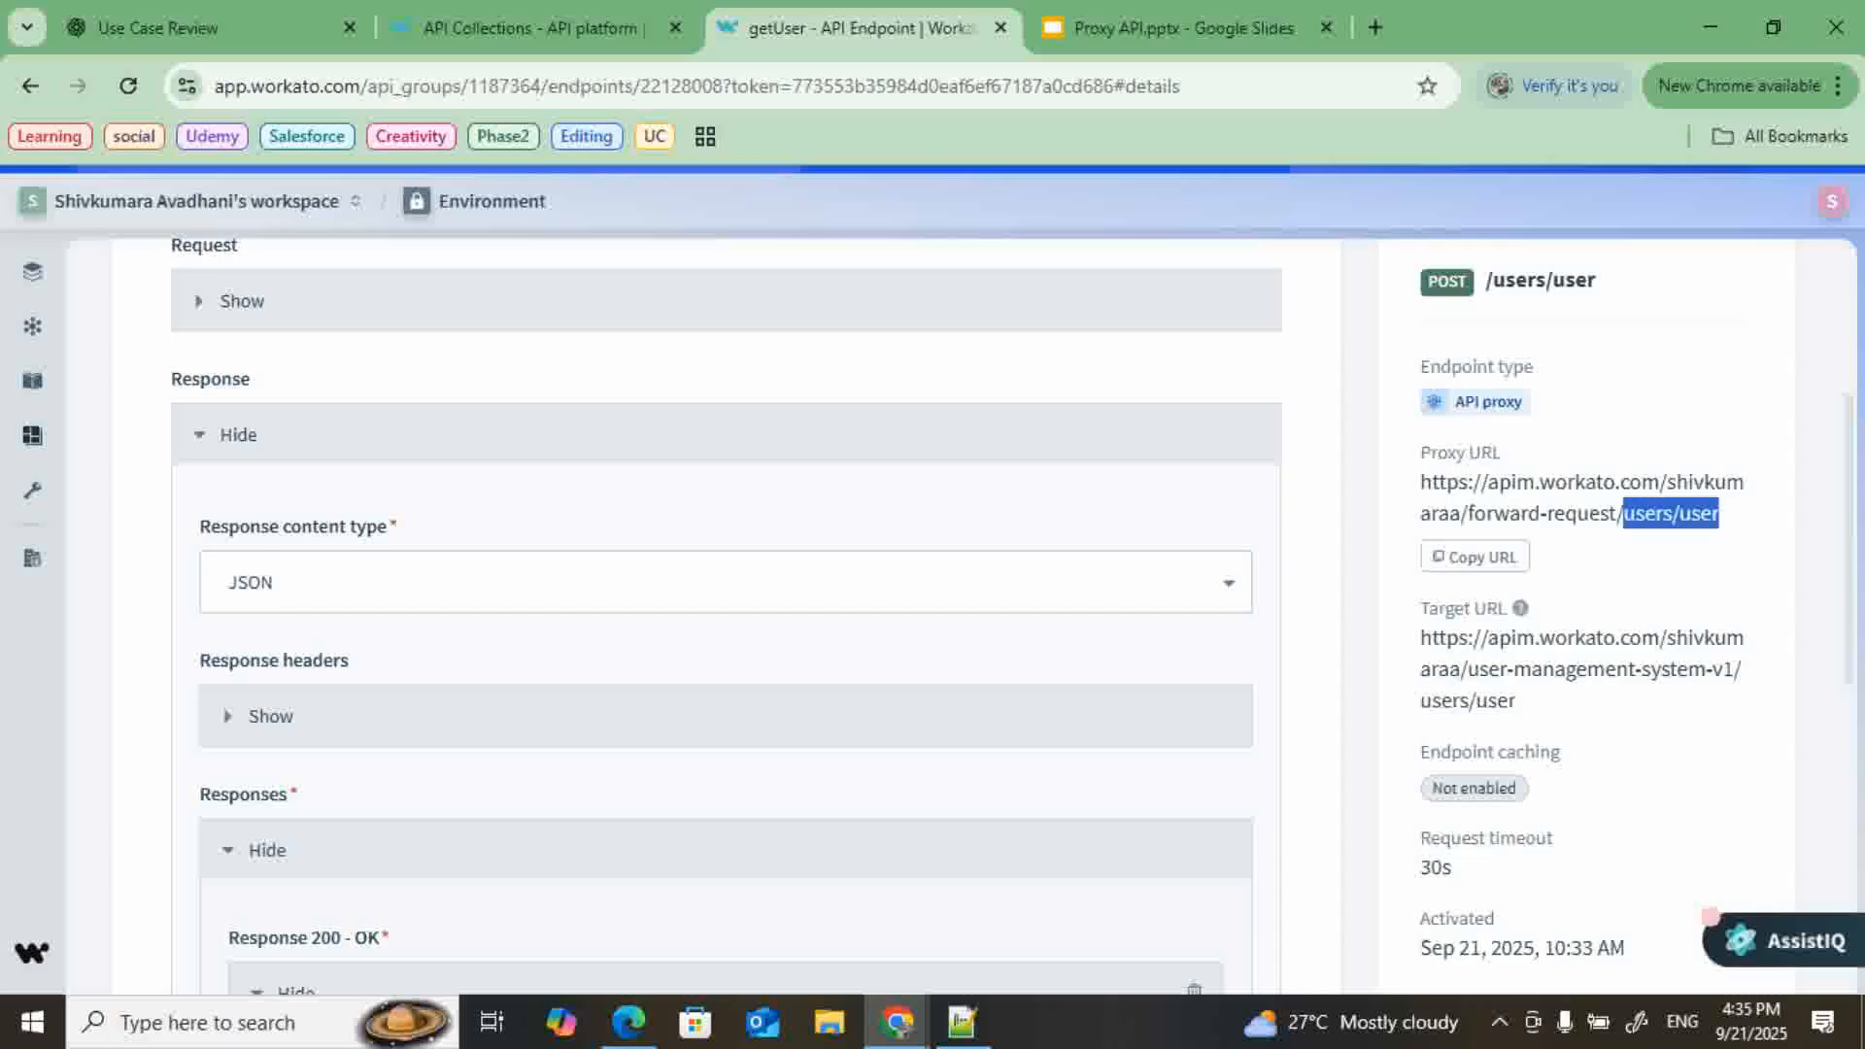
click(1718, 514)
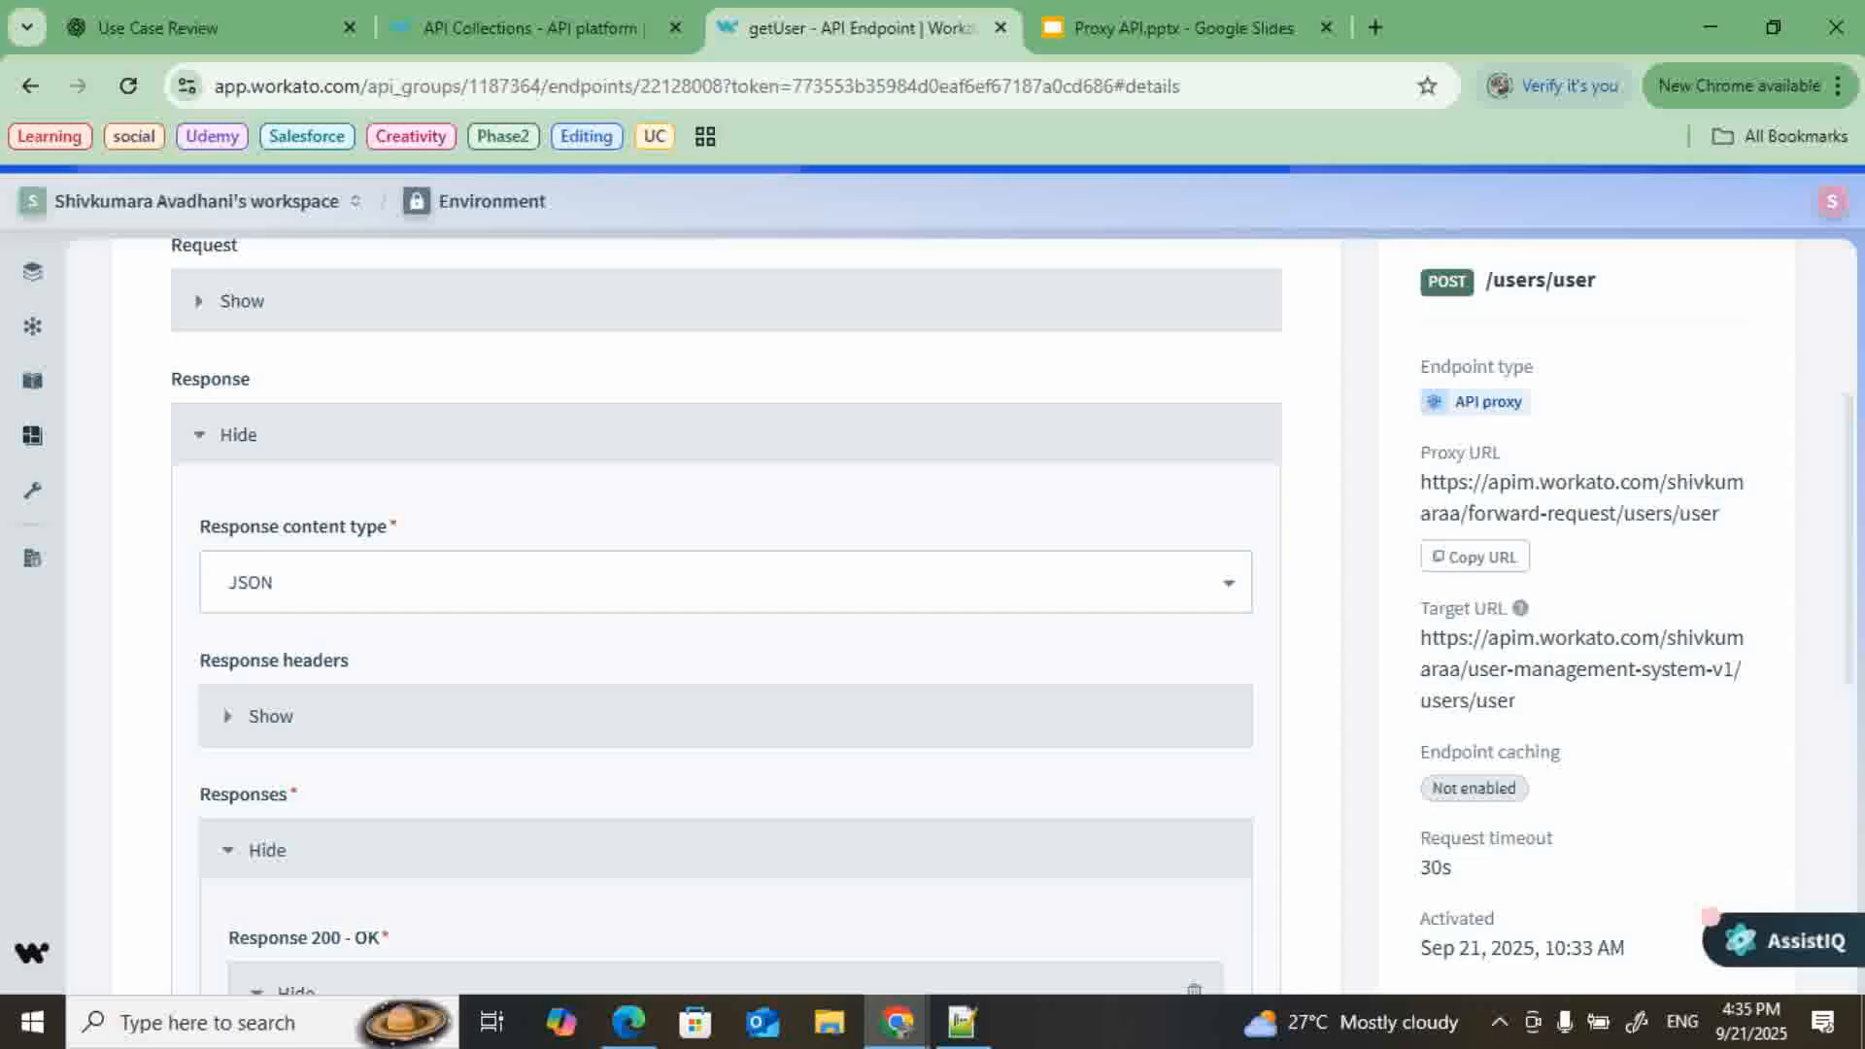
scroll(980, 615, up, 4)
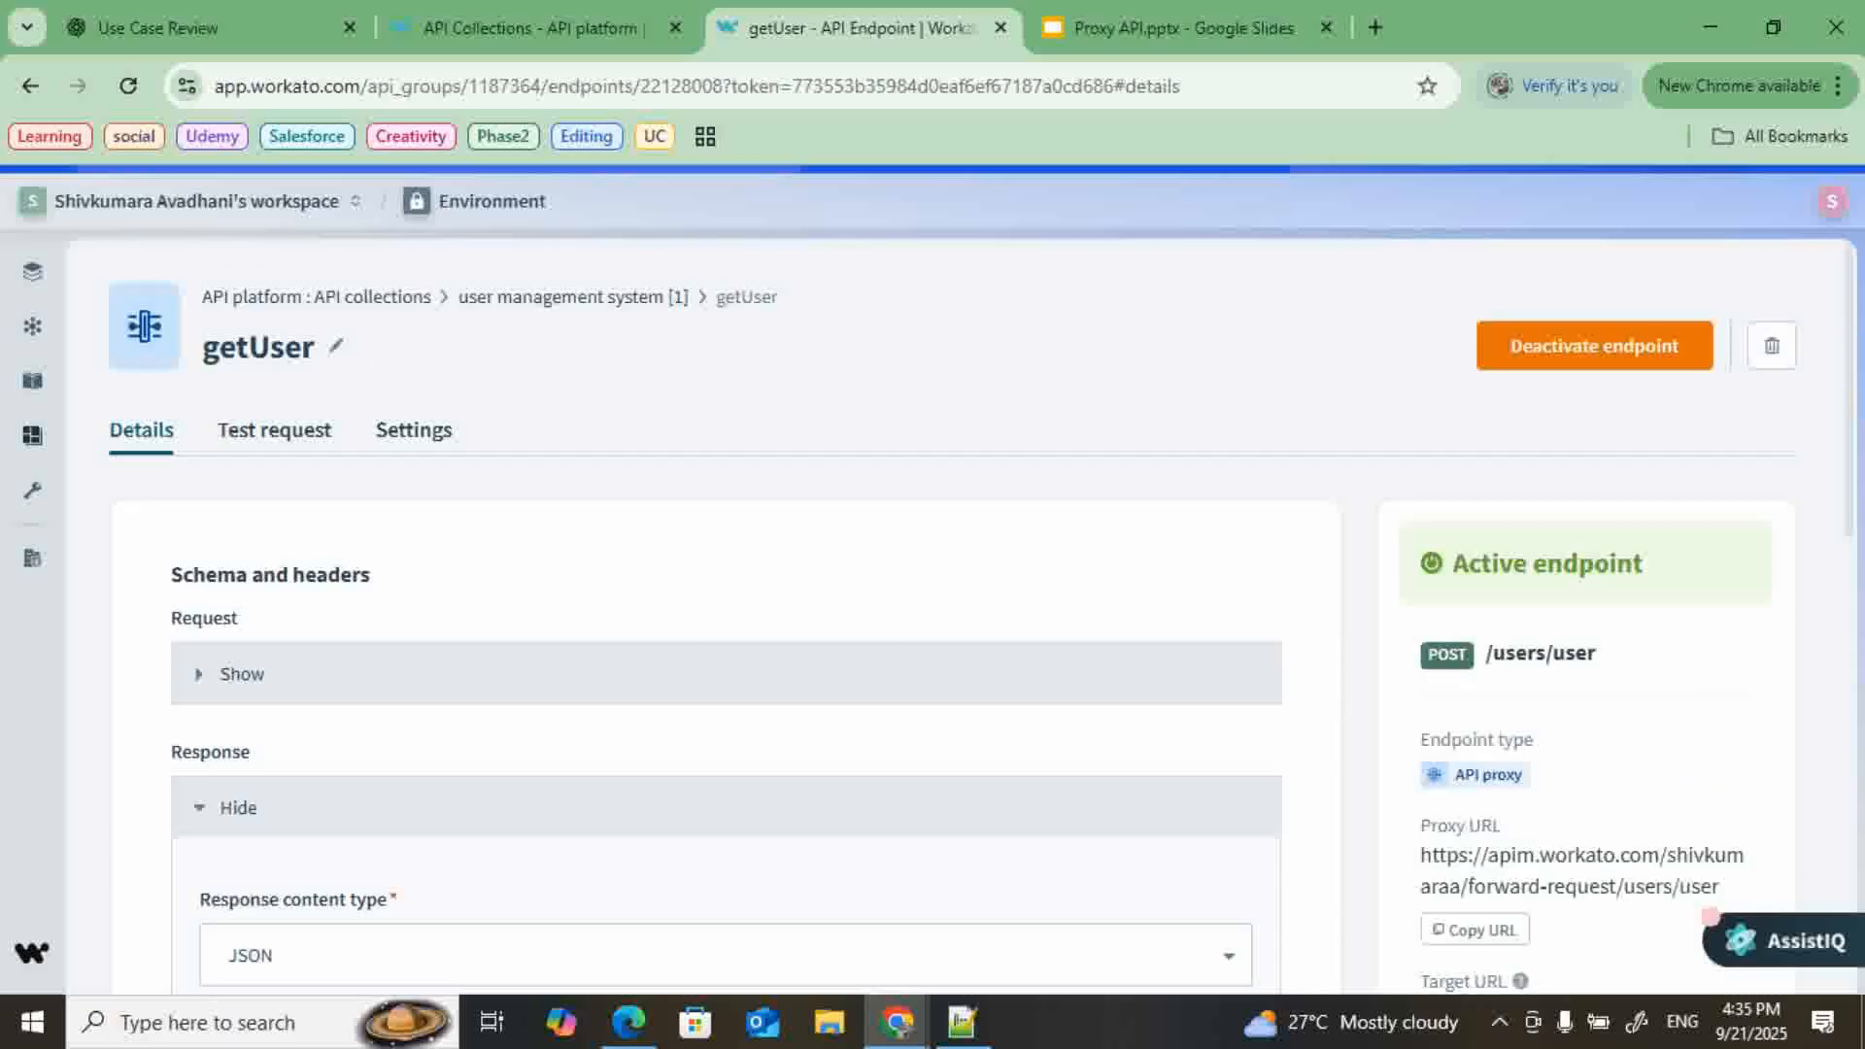
- Go back to the getUser endpoint's settings and read how the endpoint path is appended to the proxy and target base URLs
click(413, 429)
scroll(413, 430, down, 3)
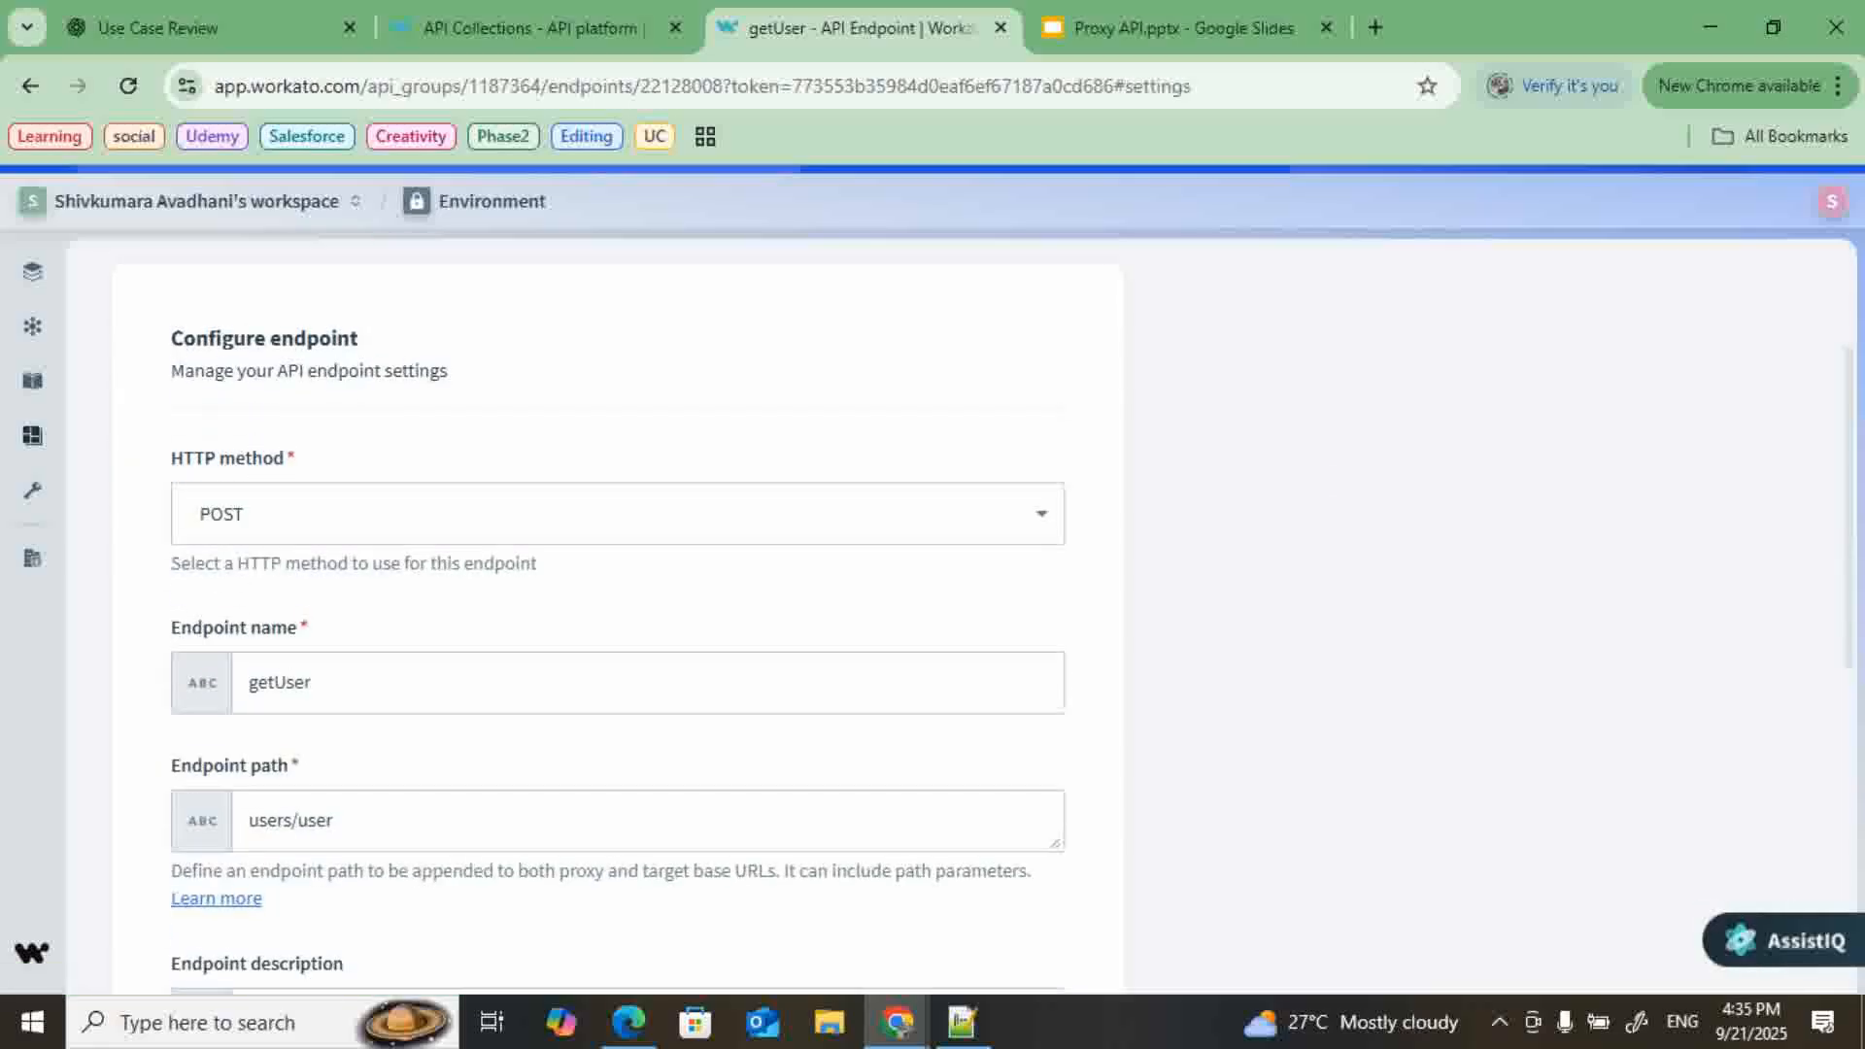
scroll(333, 777, down, 1)
drag(334, 749, 248, 748)
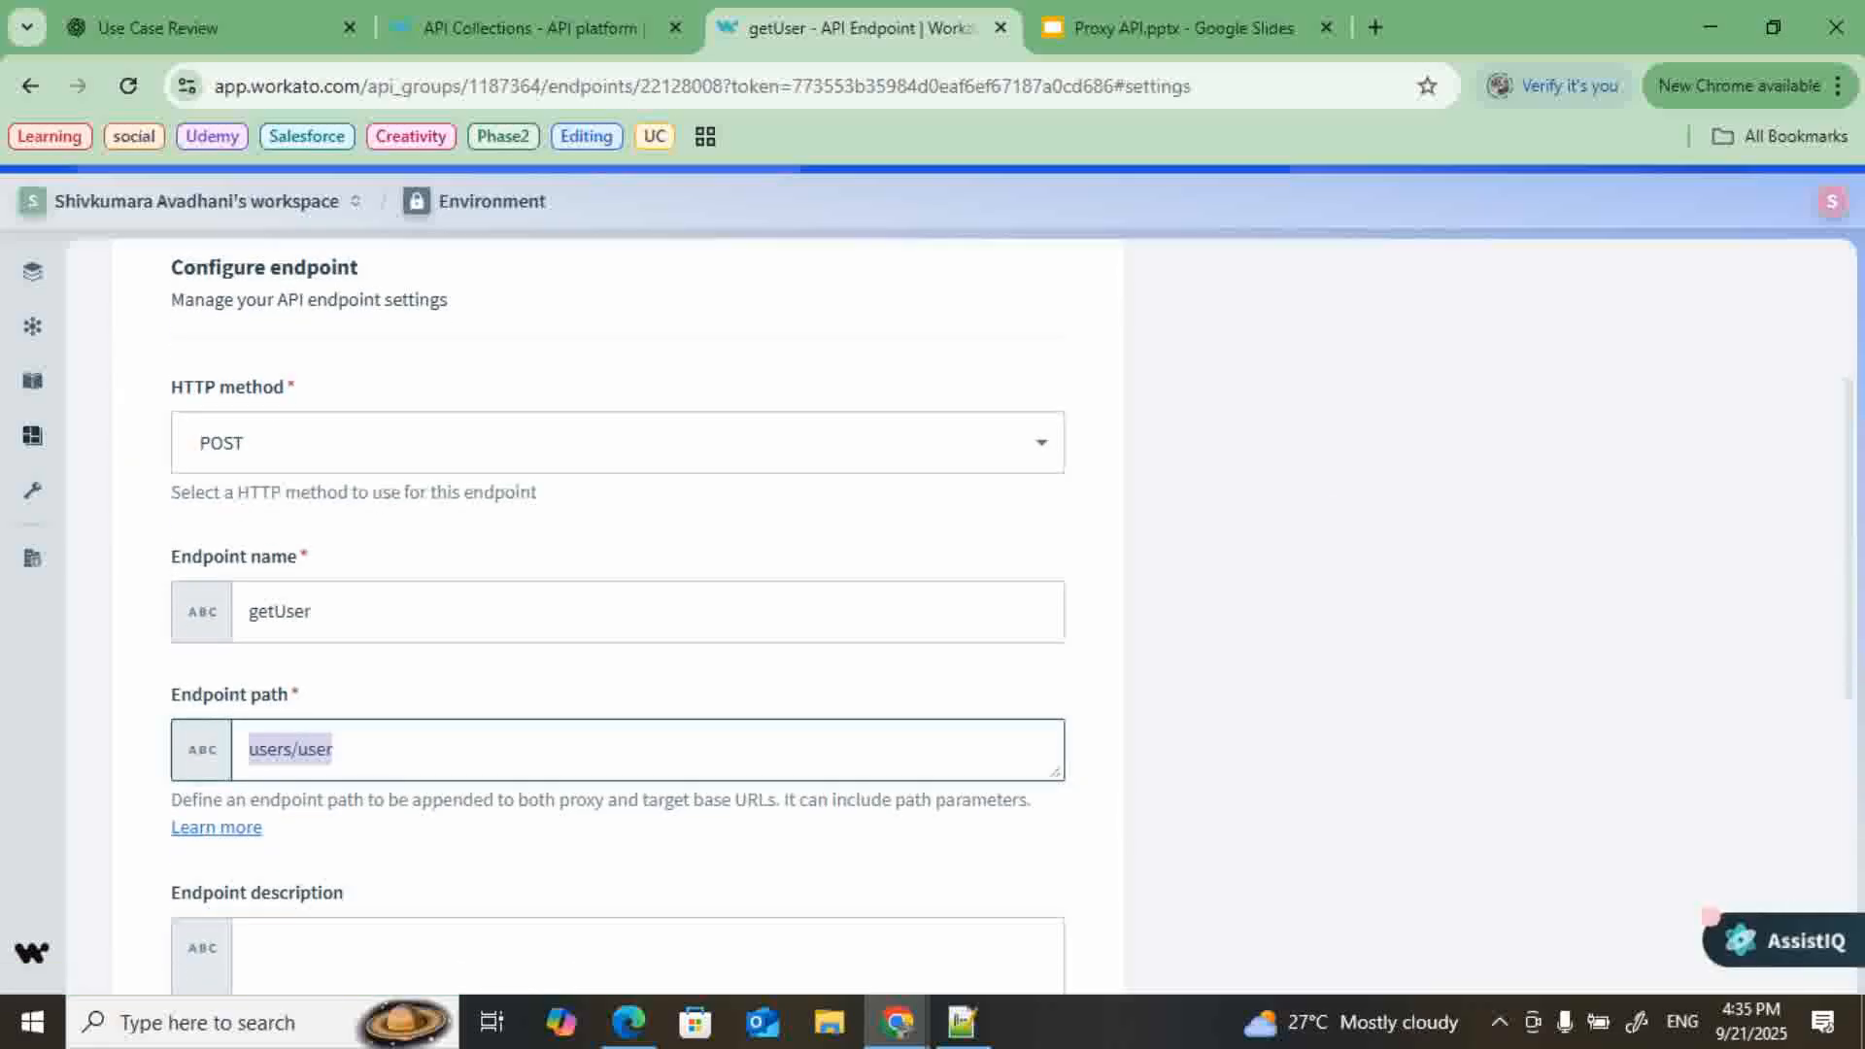
drag(1849, 539, 1848, 555)
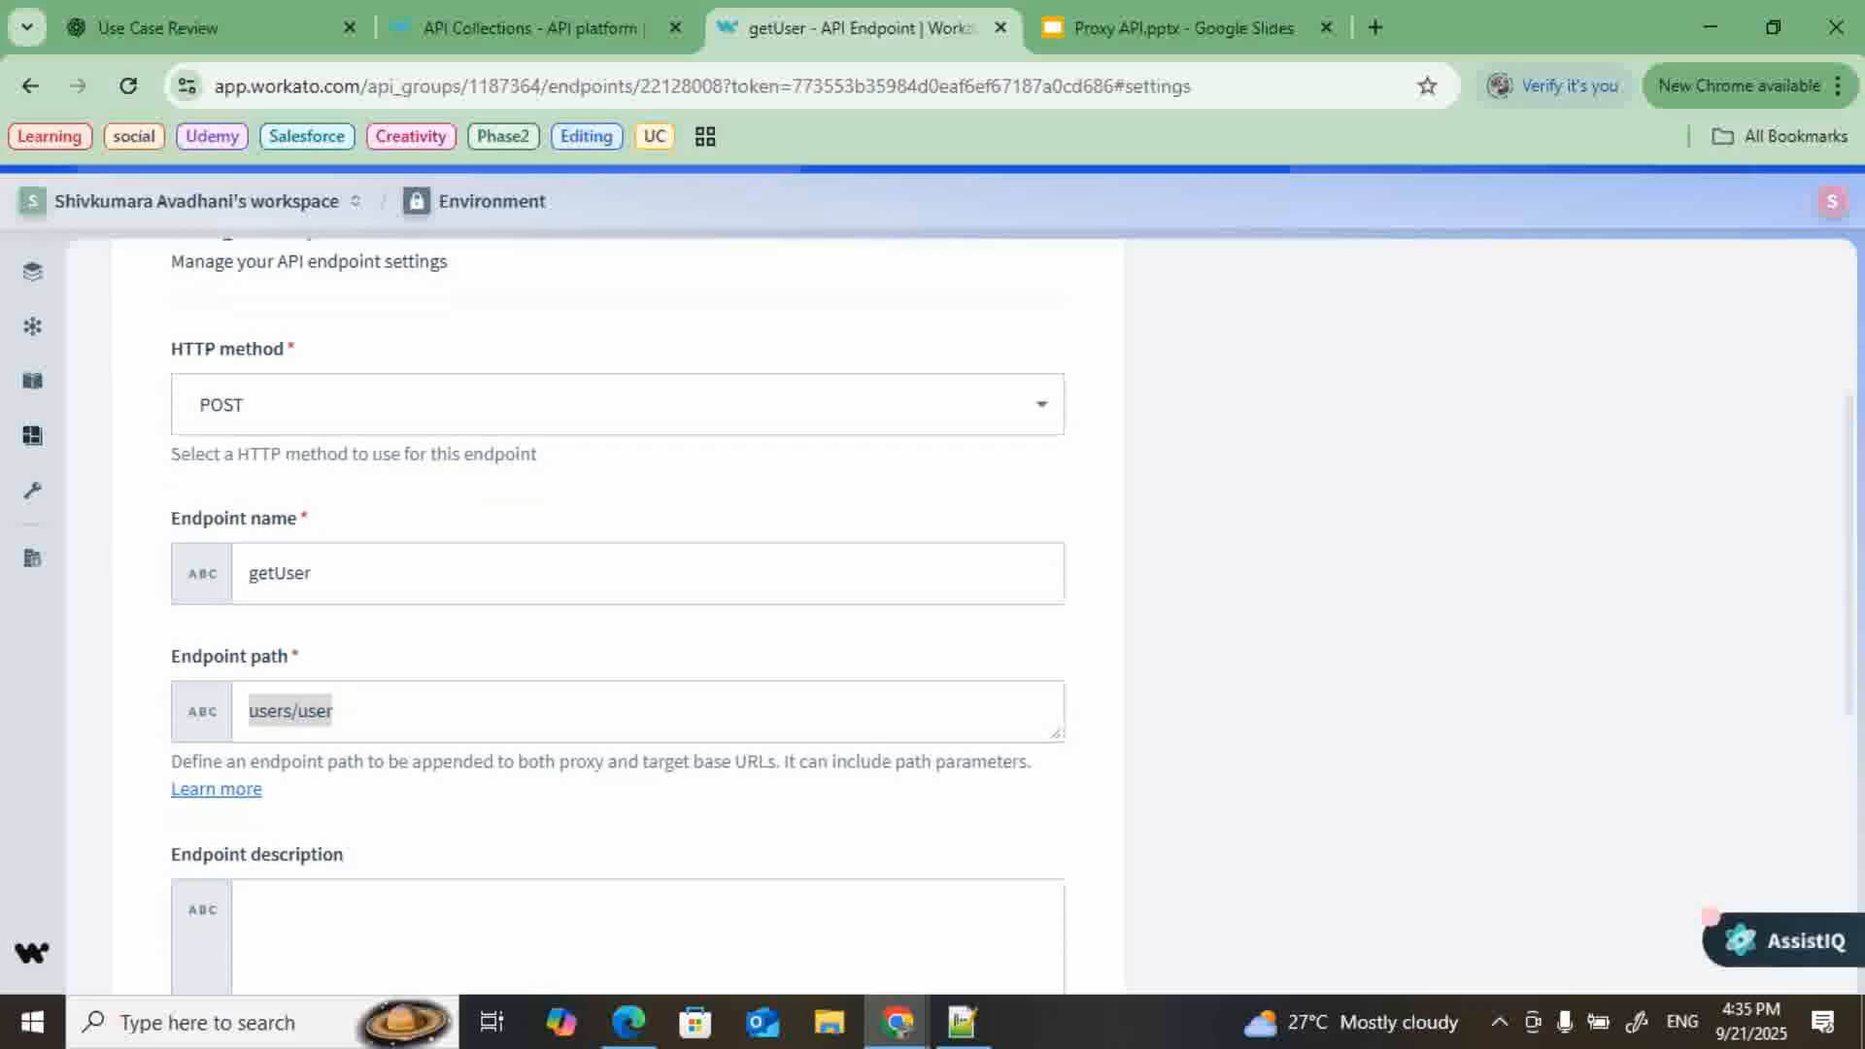
drag(518, 761, 776, 762)
click(776, 762)
scroll(618, 583, up, 2)
scroll(618, 583, up, 1)
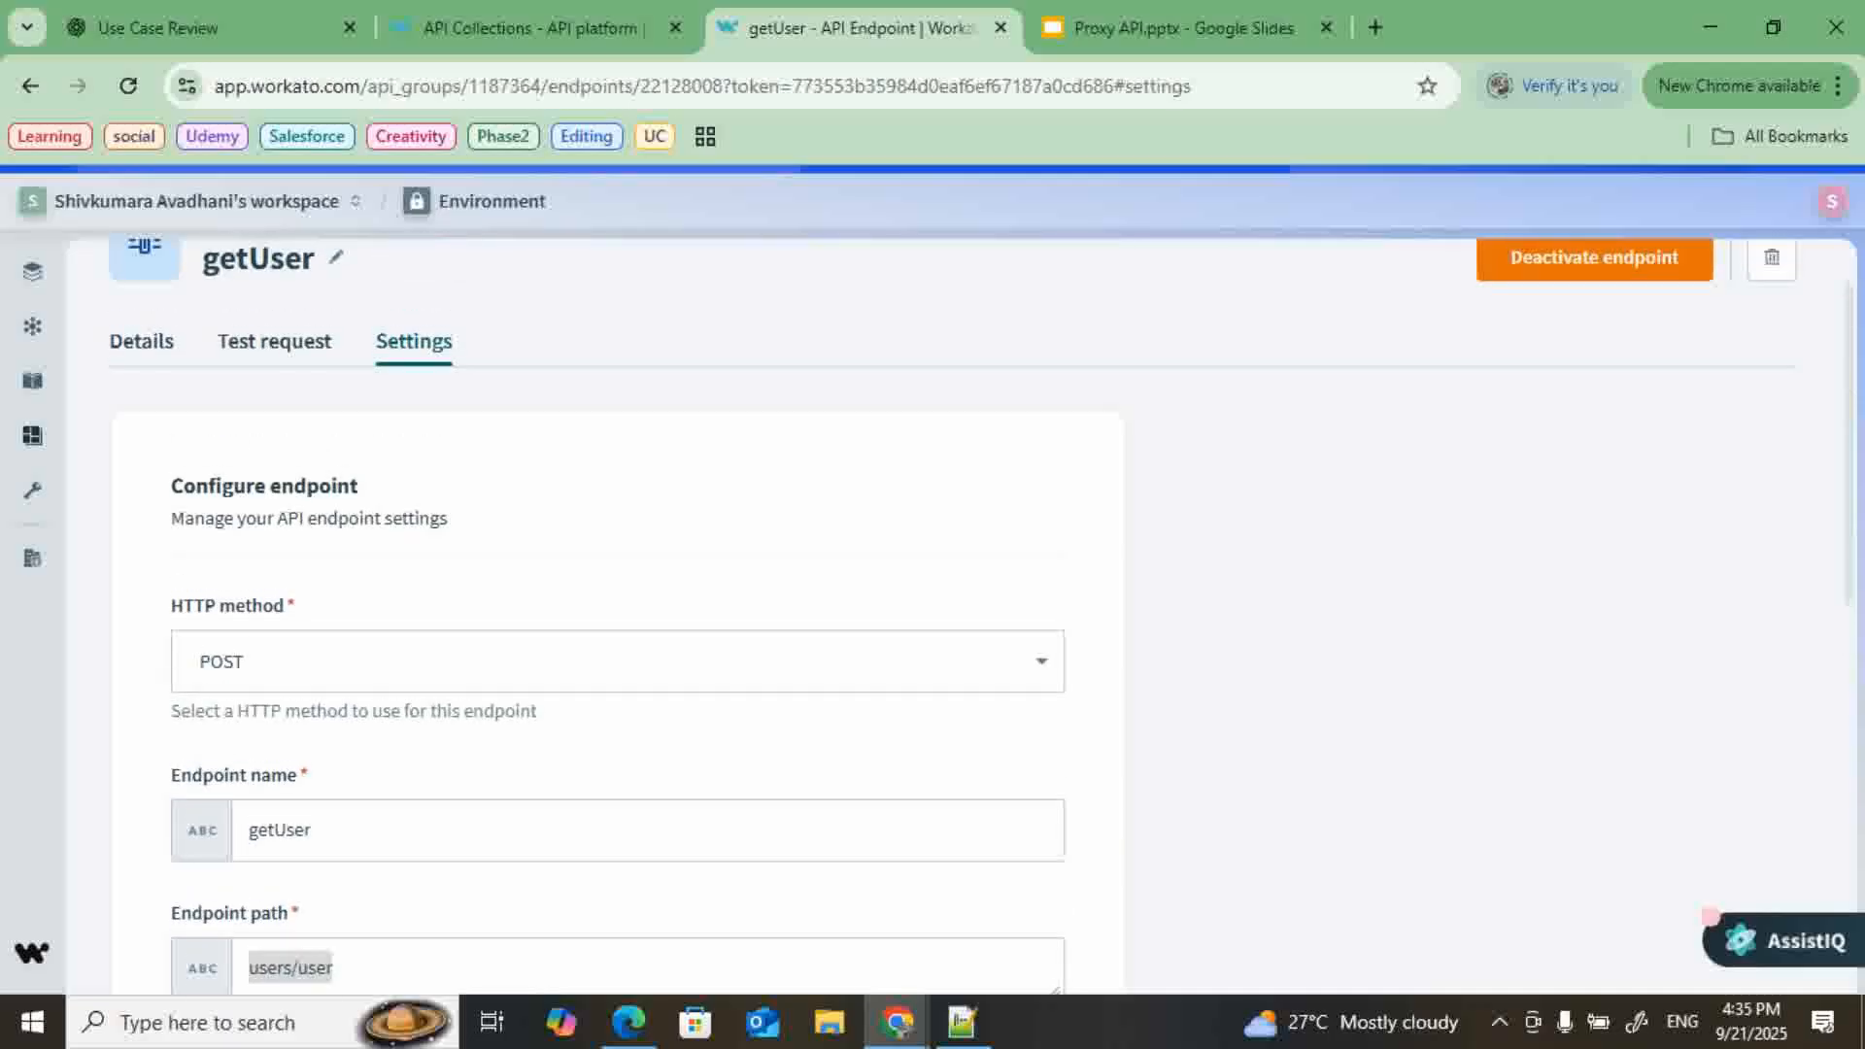
- Change the getUser endpoint path to users/user/id and check the endpoint URL preview
scroll(617, 582, down, 3)
click(336, 607)
text(/id)
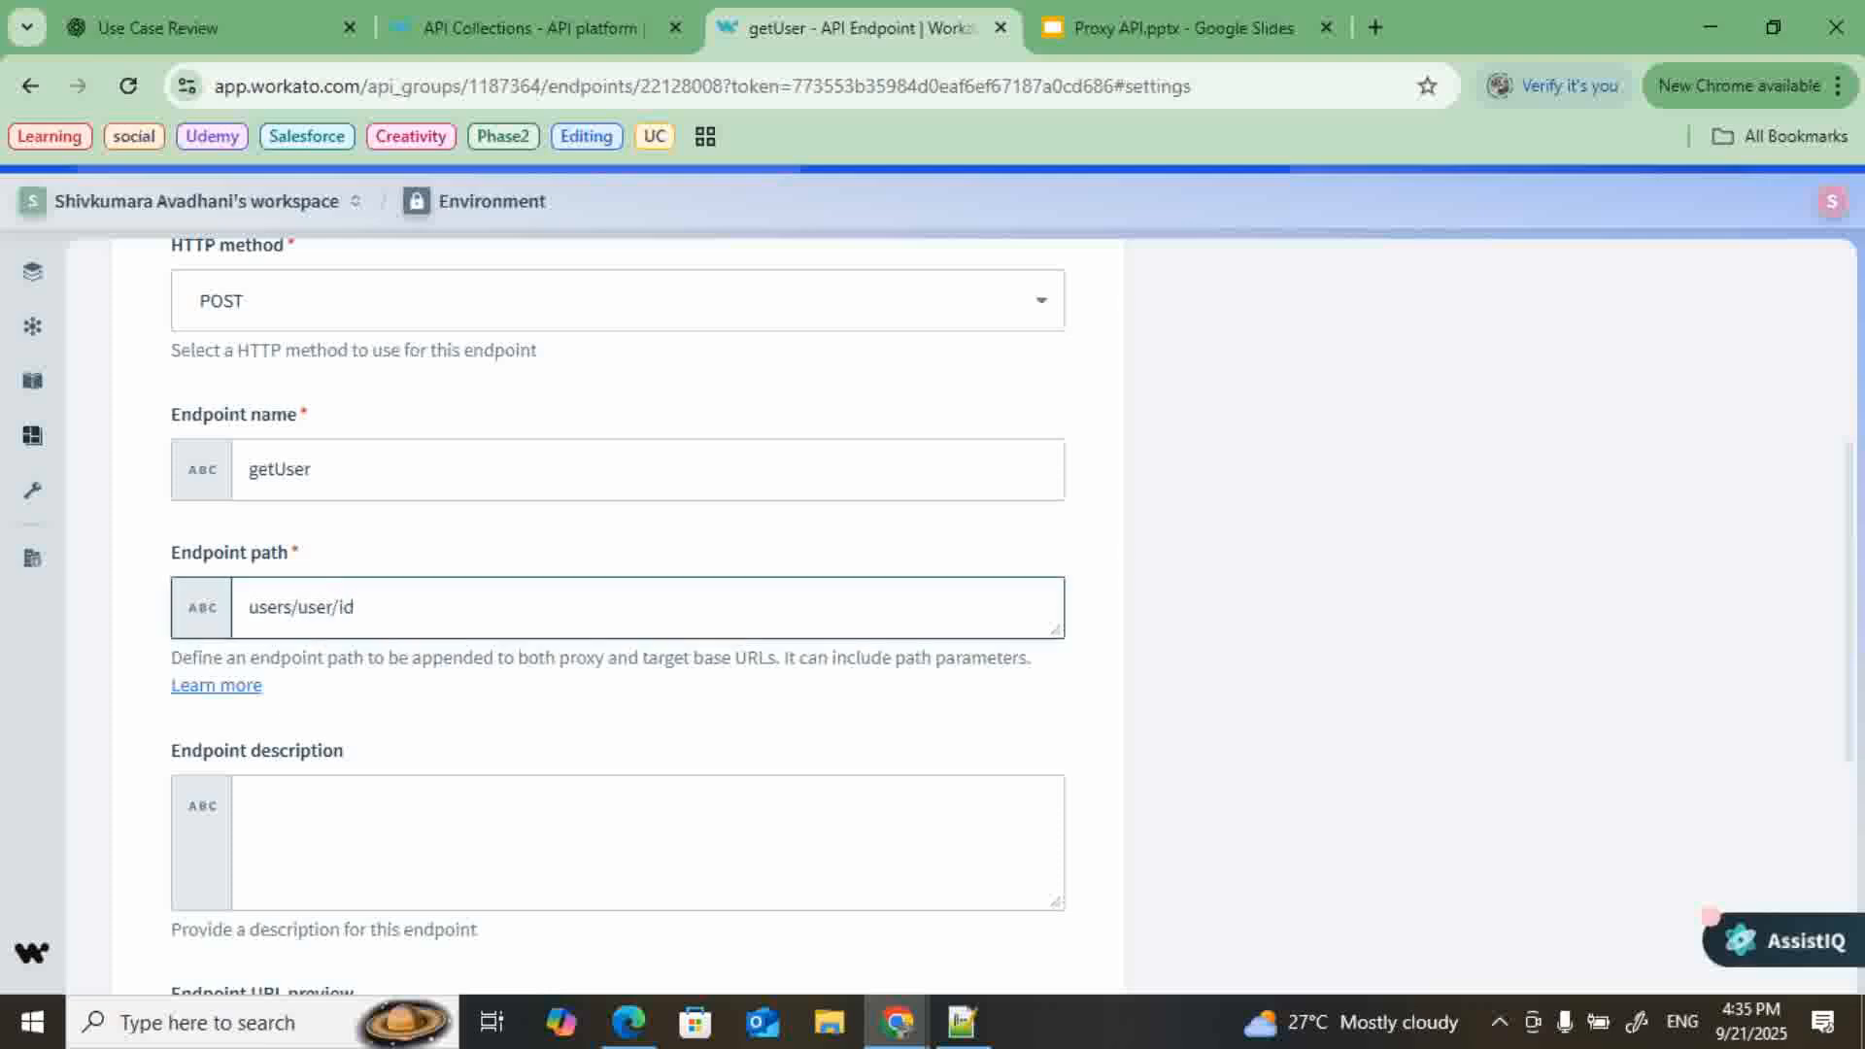
scroll(618, 583, down, 1)
key(BackSpace)
key(BackSpace)
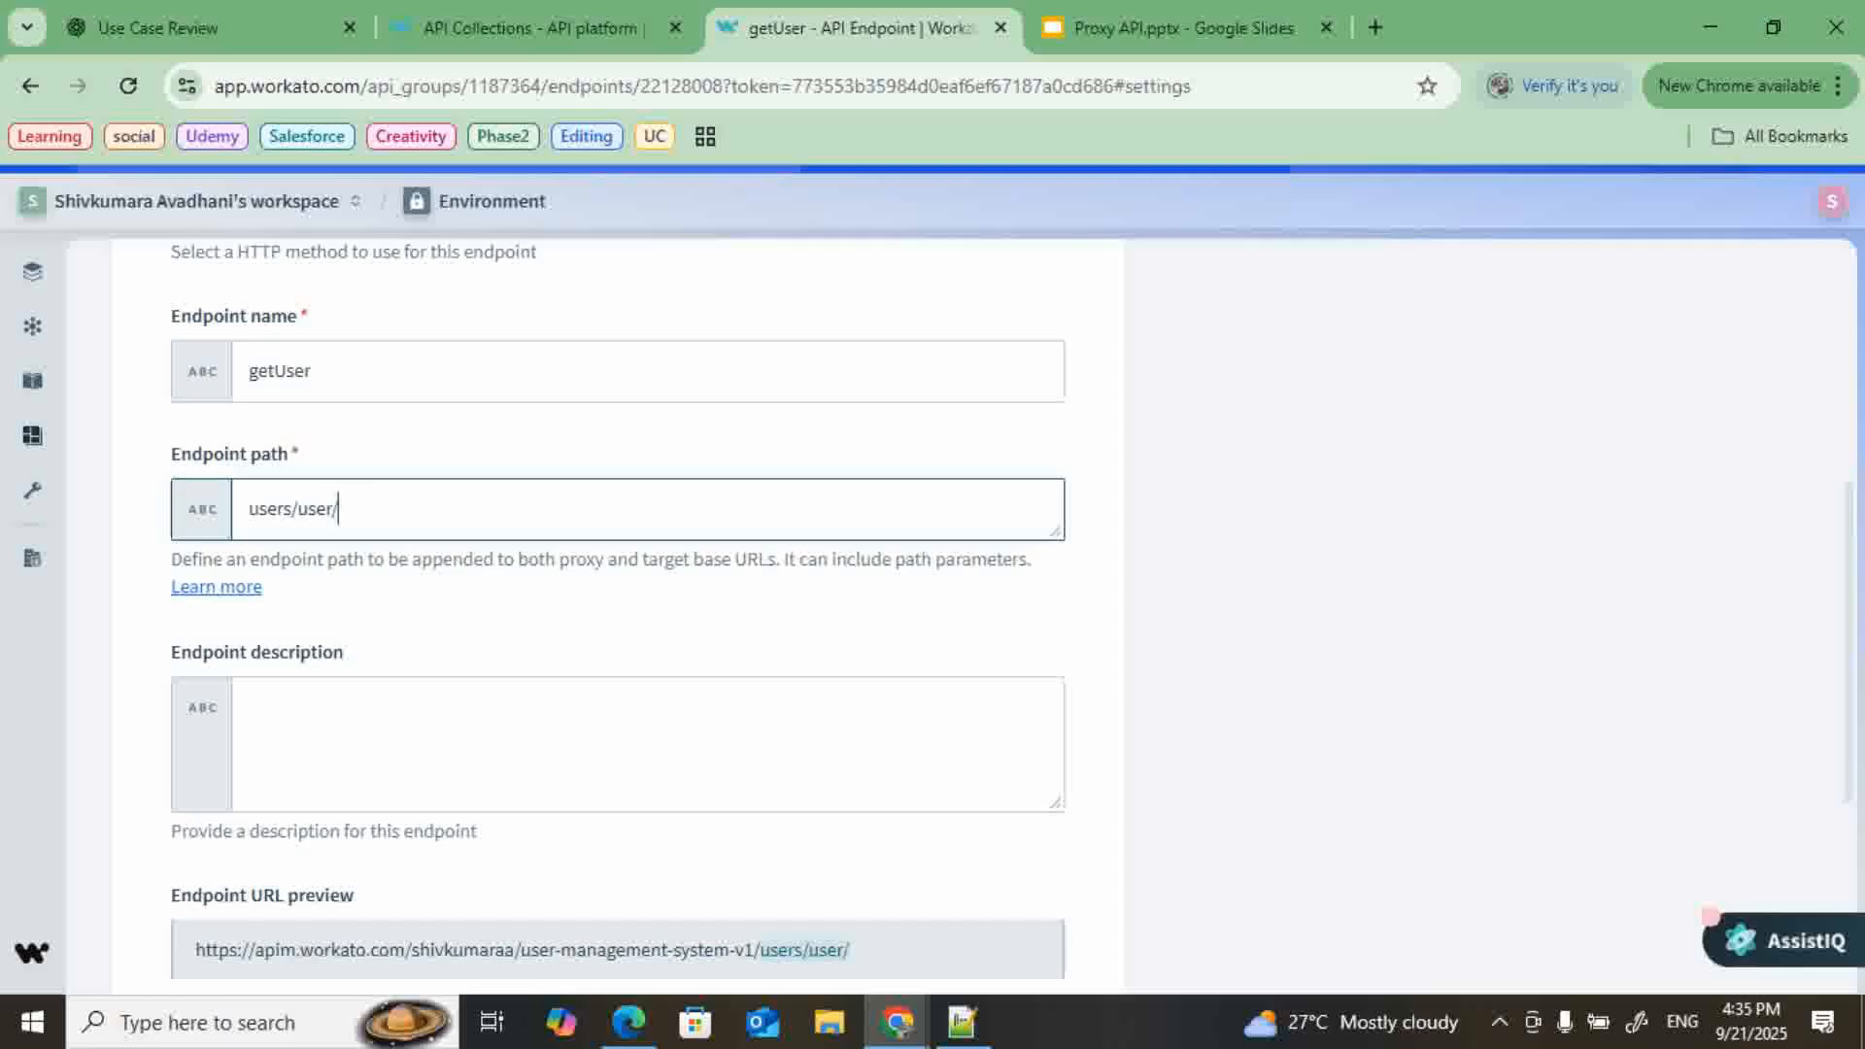
text({)
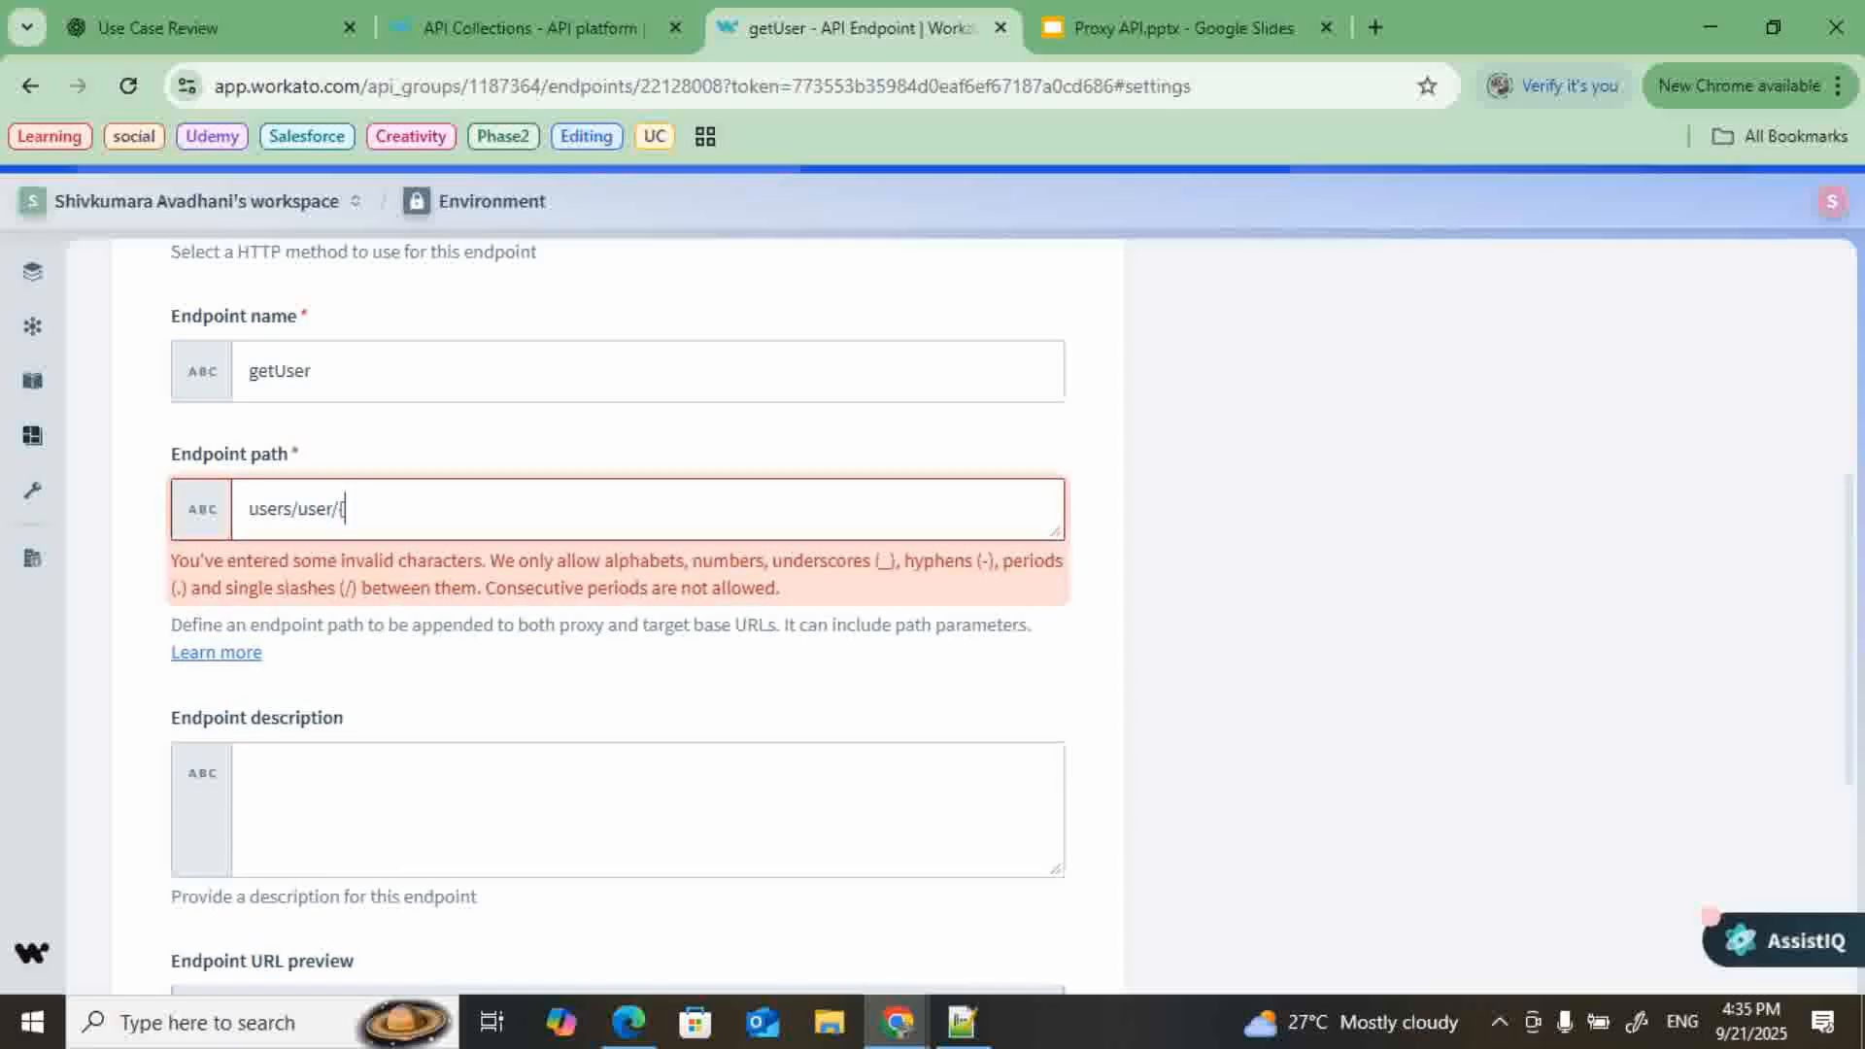
key(BackSpace)
text(id)
scroll(618, 583, down, 5)
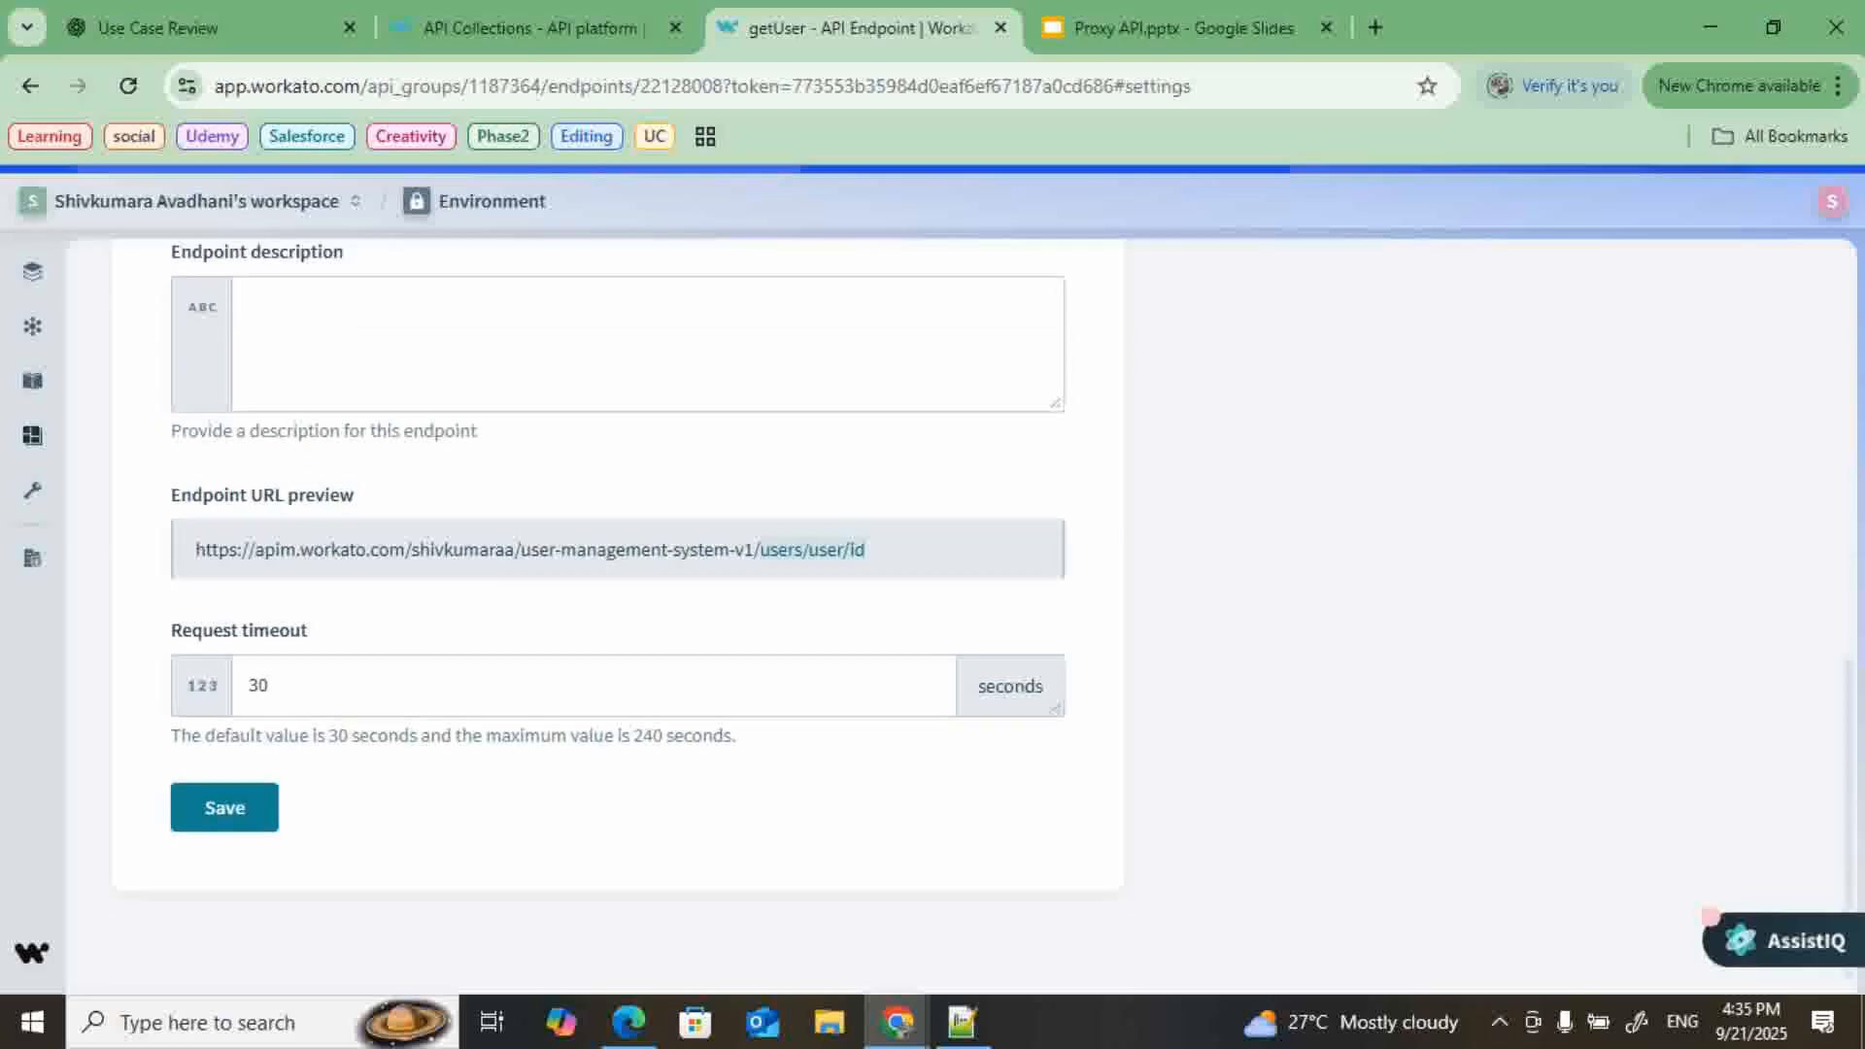
- Save the getUser endpoint with the path users/user/id and compare how its proxy and target URLs end
click(225, 785)
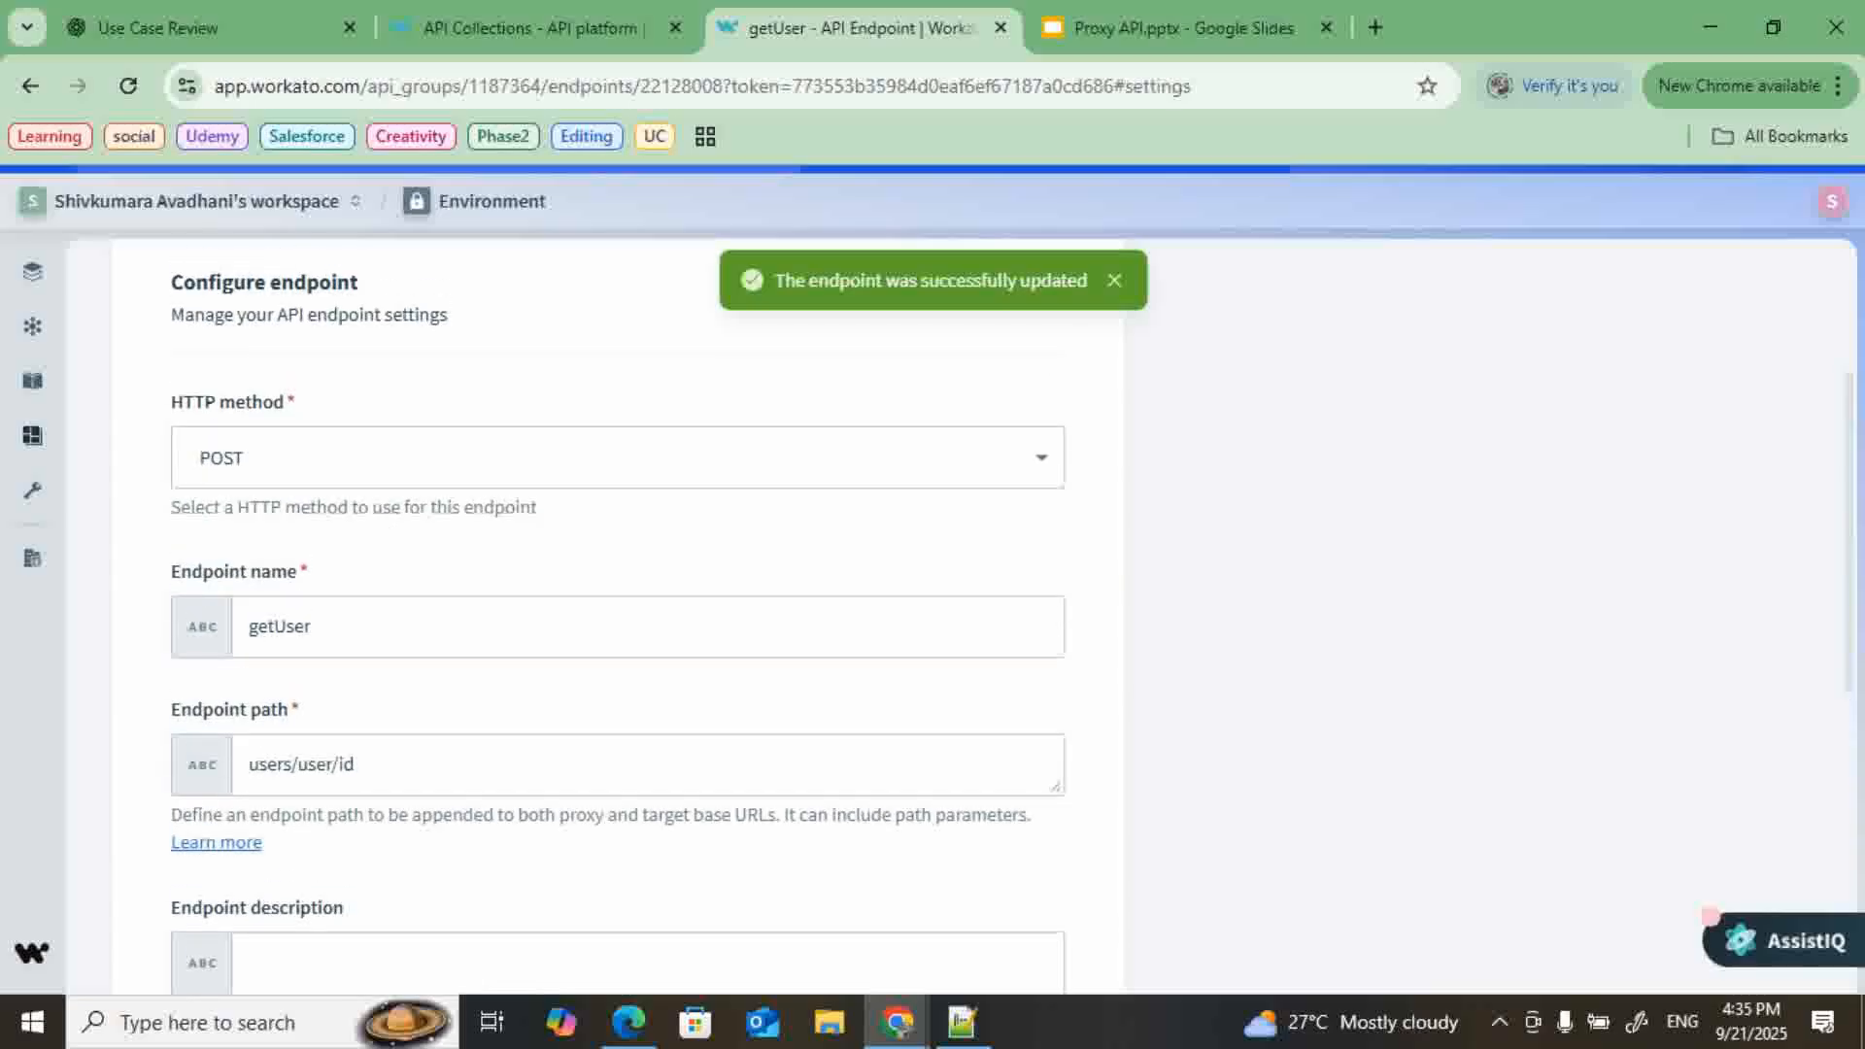
click(141, 429)
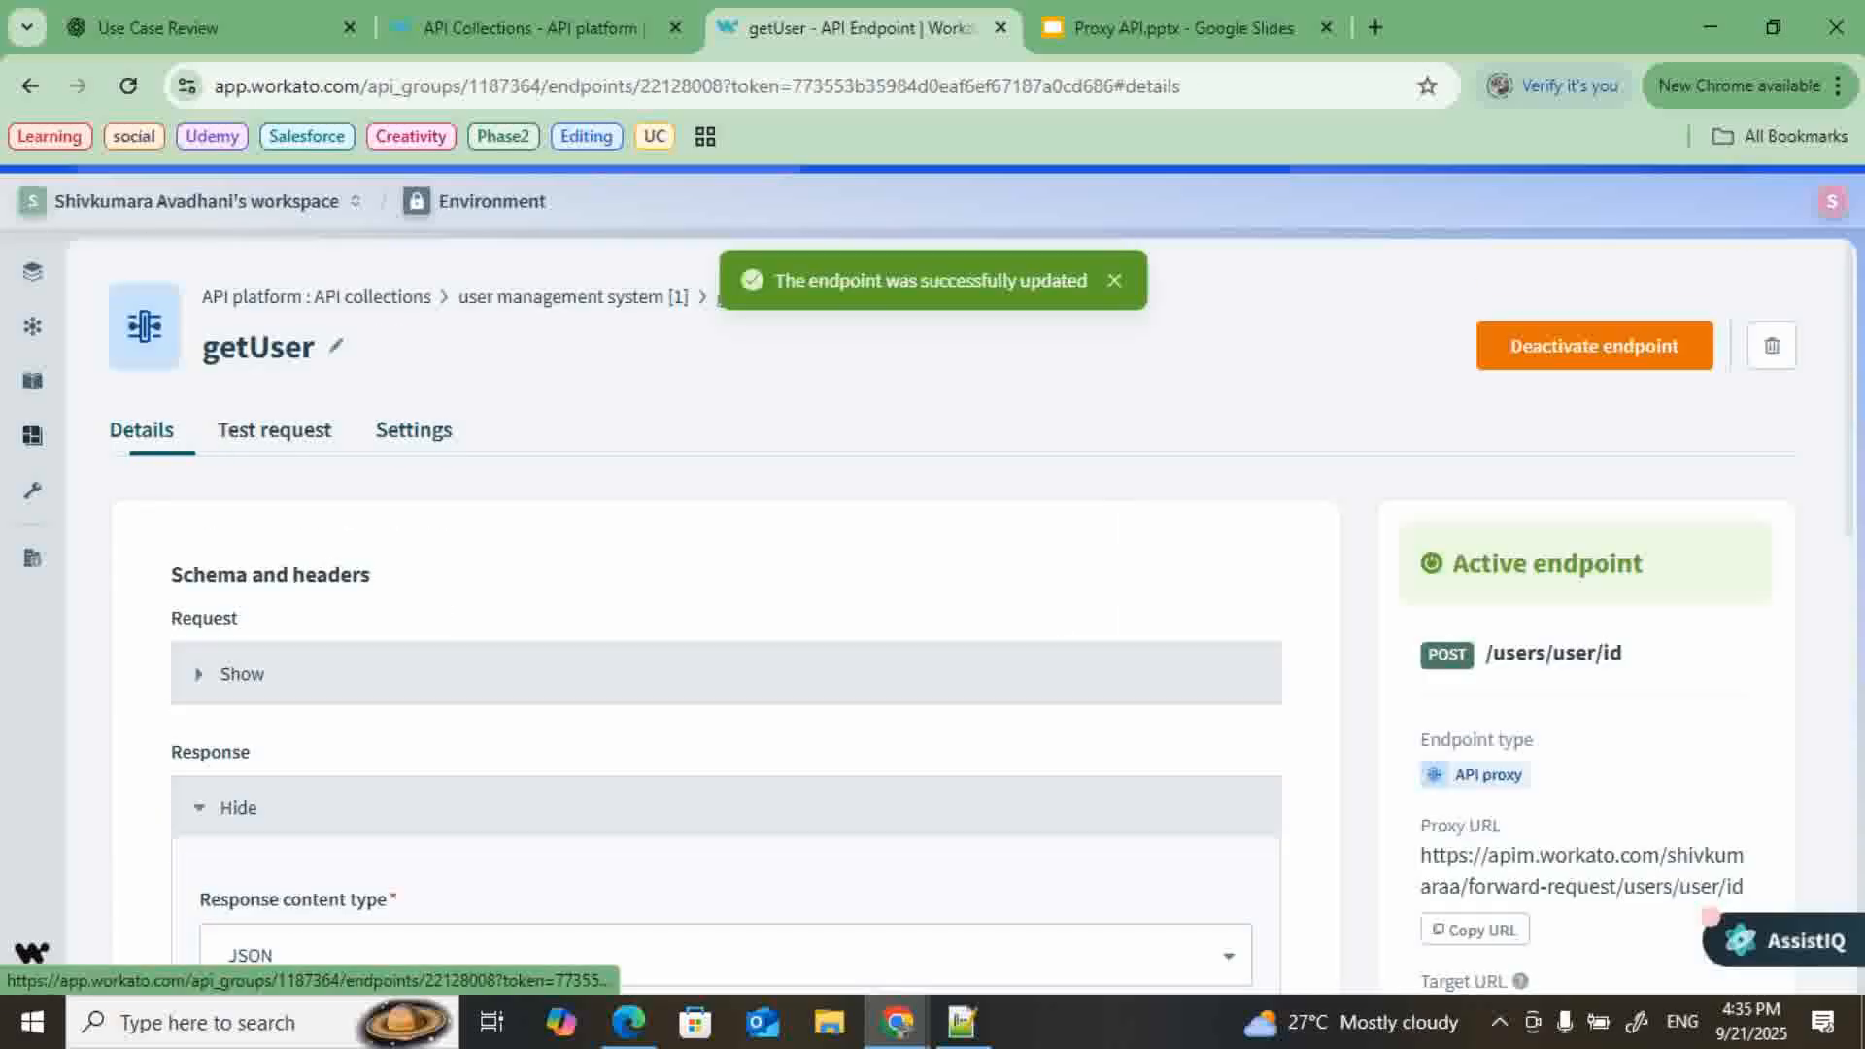
scroll(932, 612, down, 3)
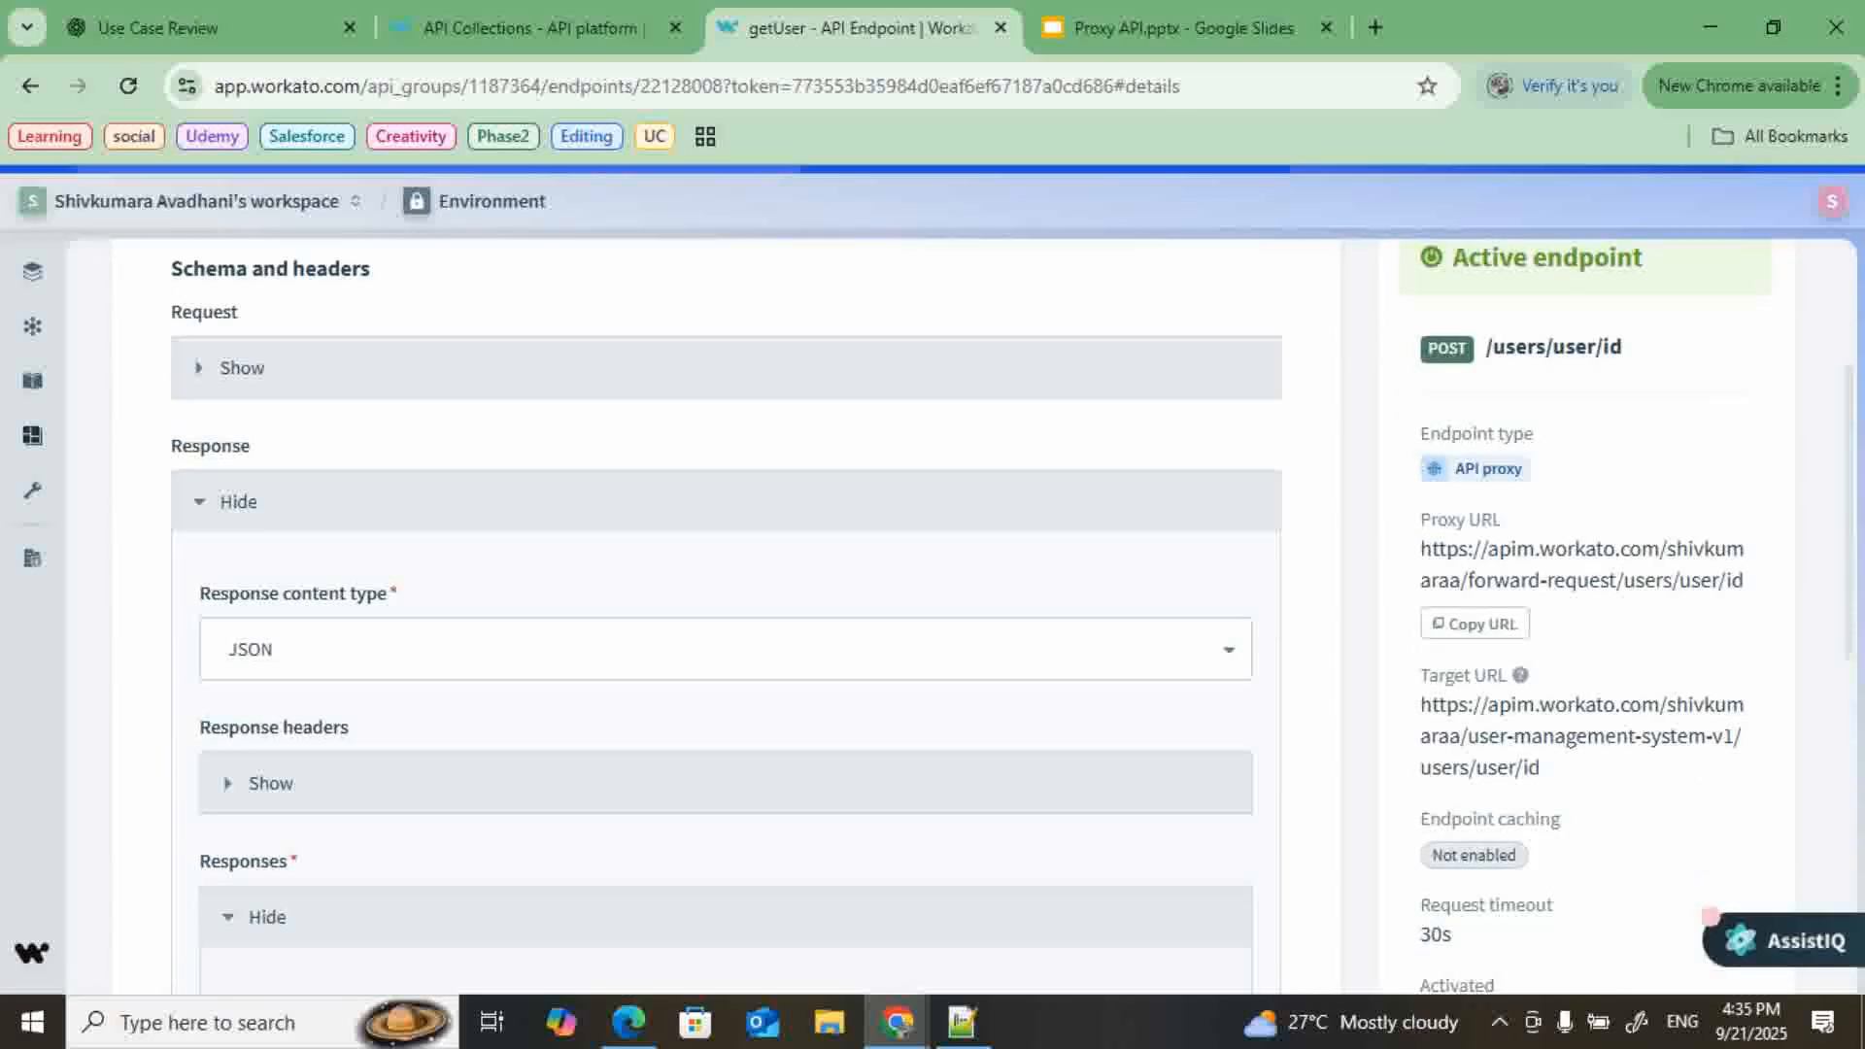
drag(1617, 580, 1744, 580)
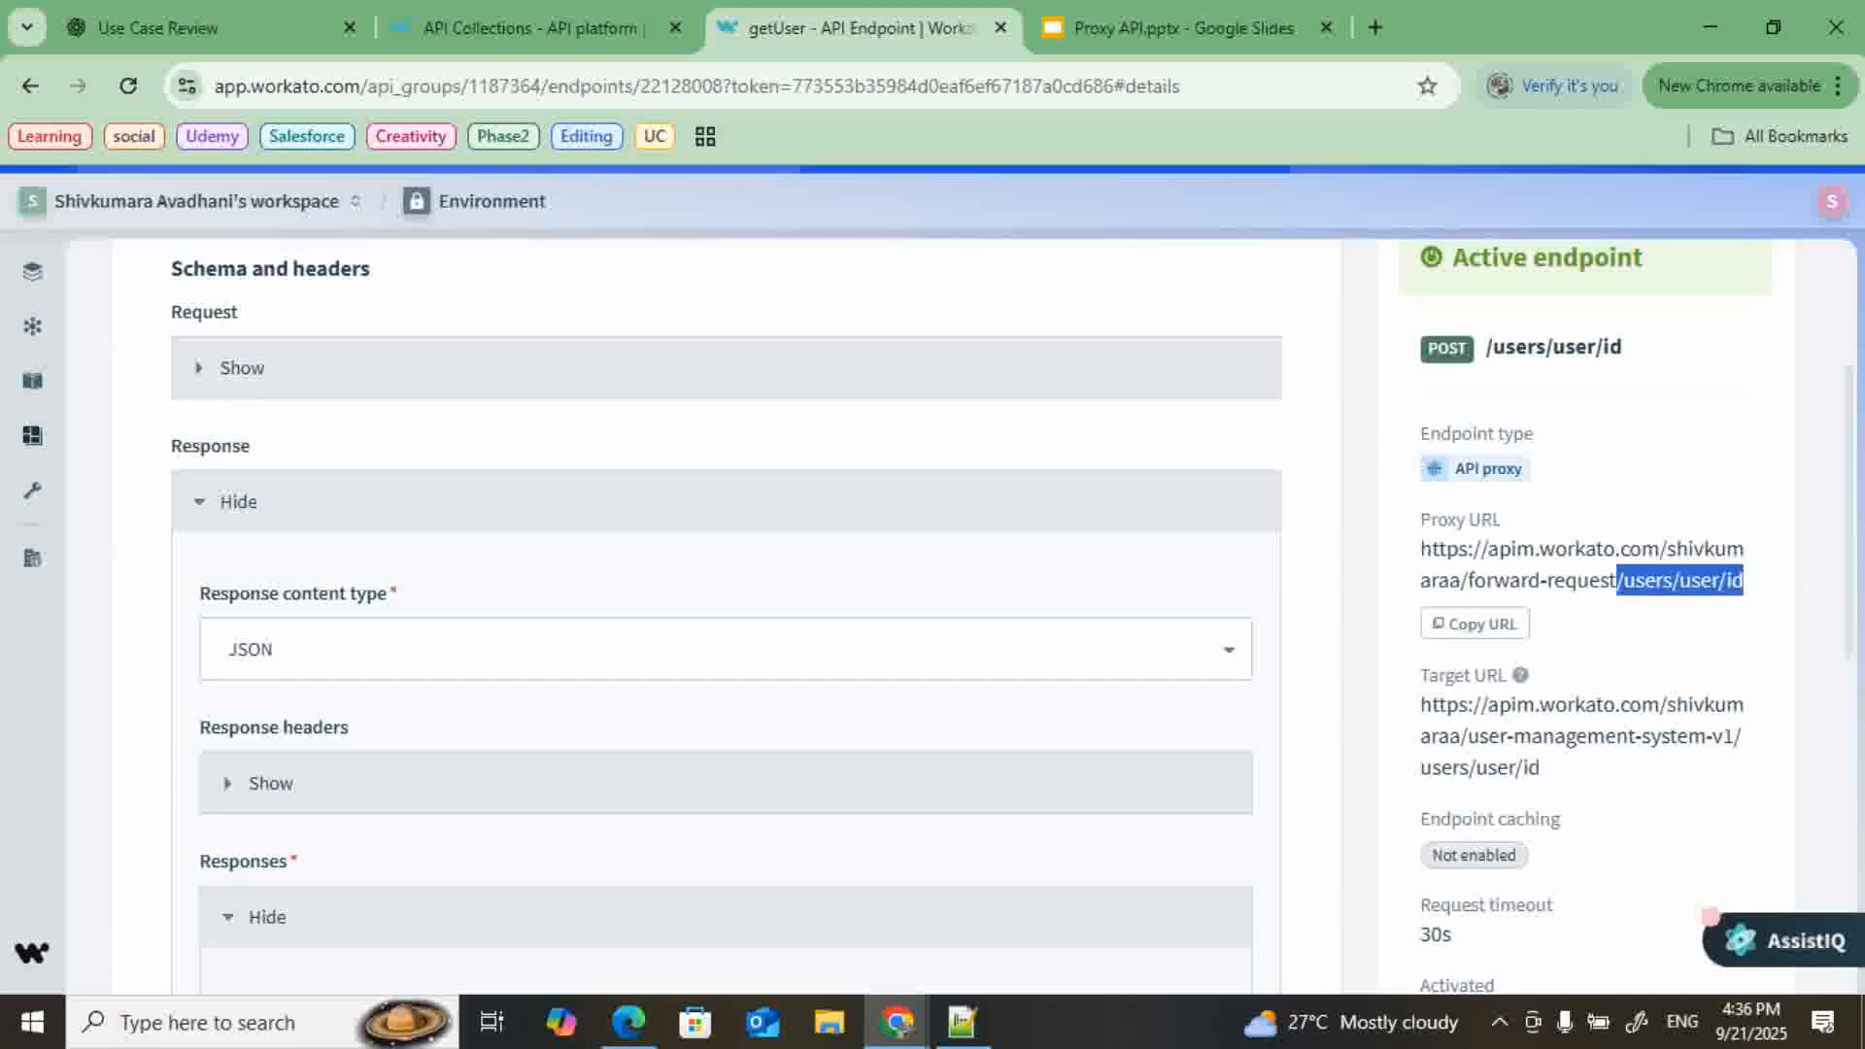
drag(1420, 767, 1540, 768)
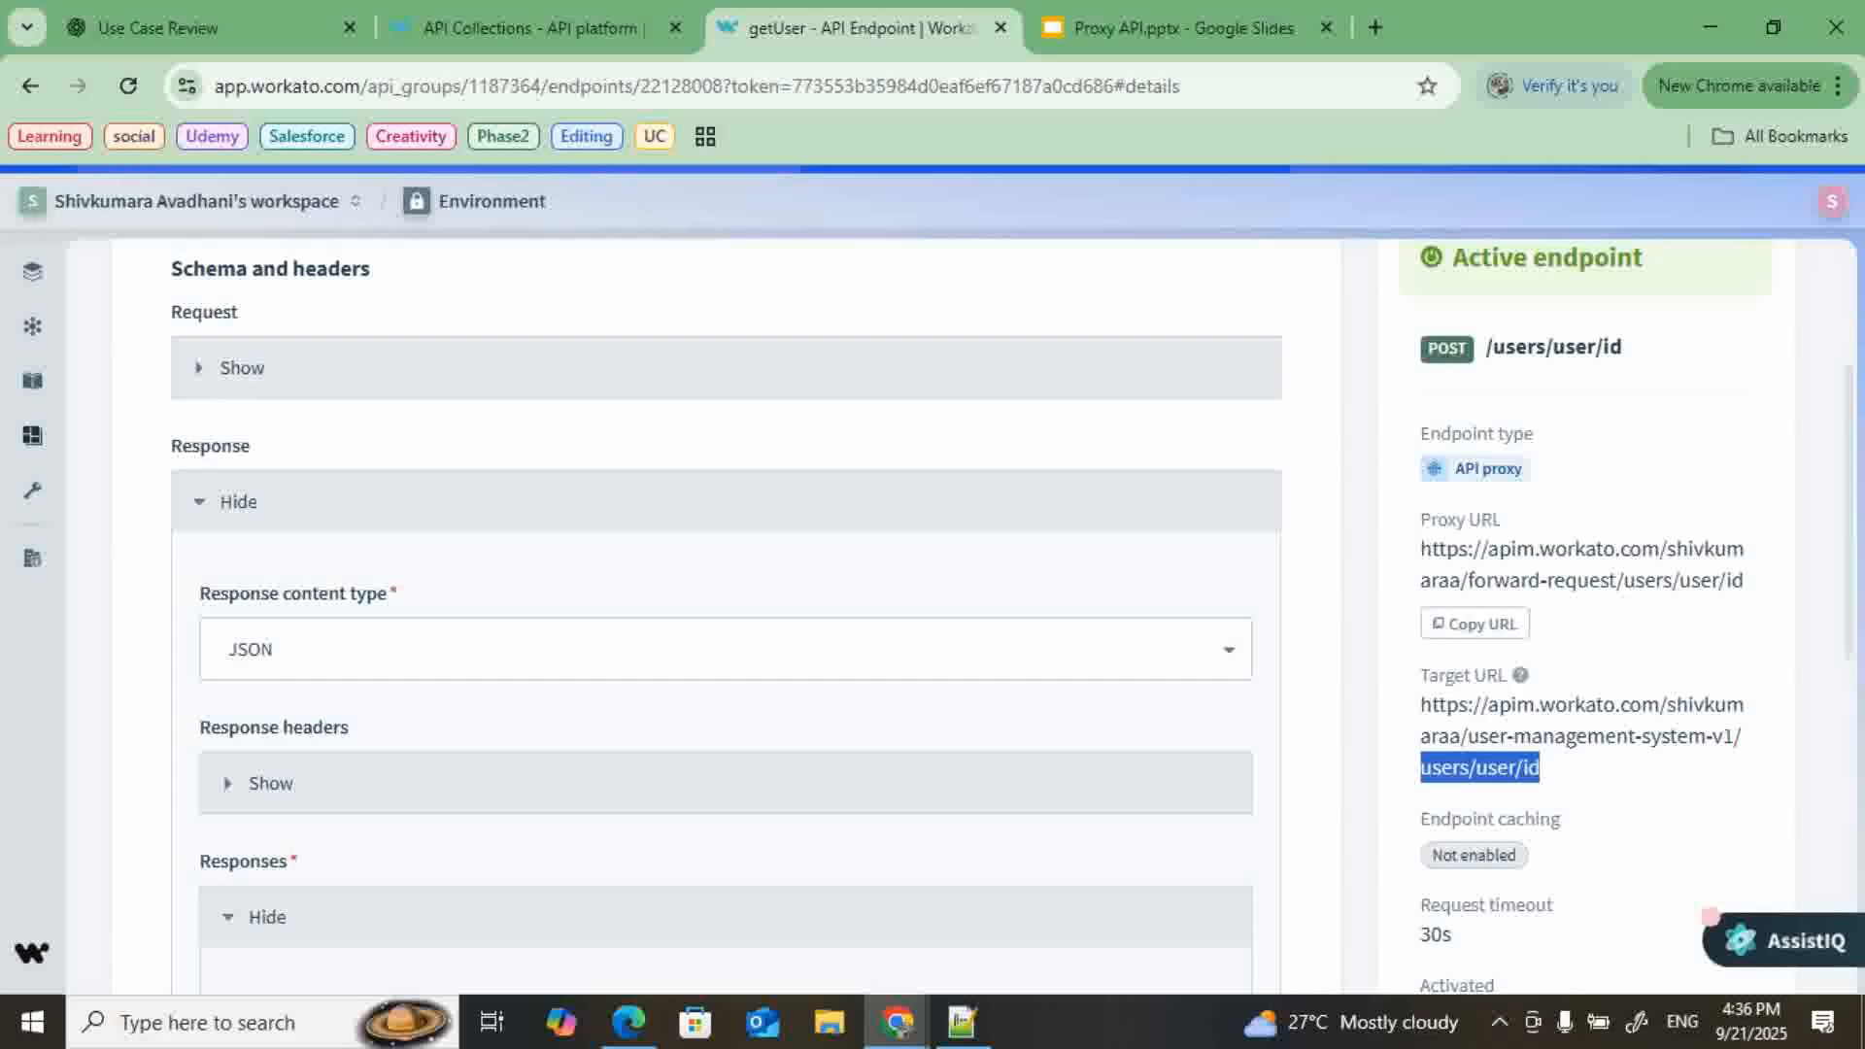
- Change the getUser endpoint path back to users/user in its settings and save the endpoint
scroll(1709, 915, up, 3)
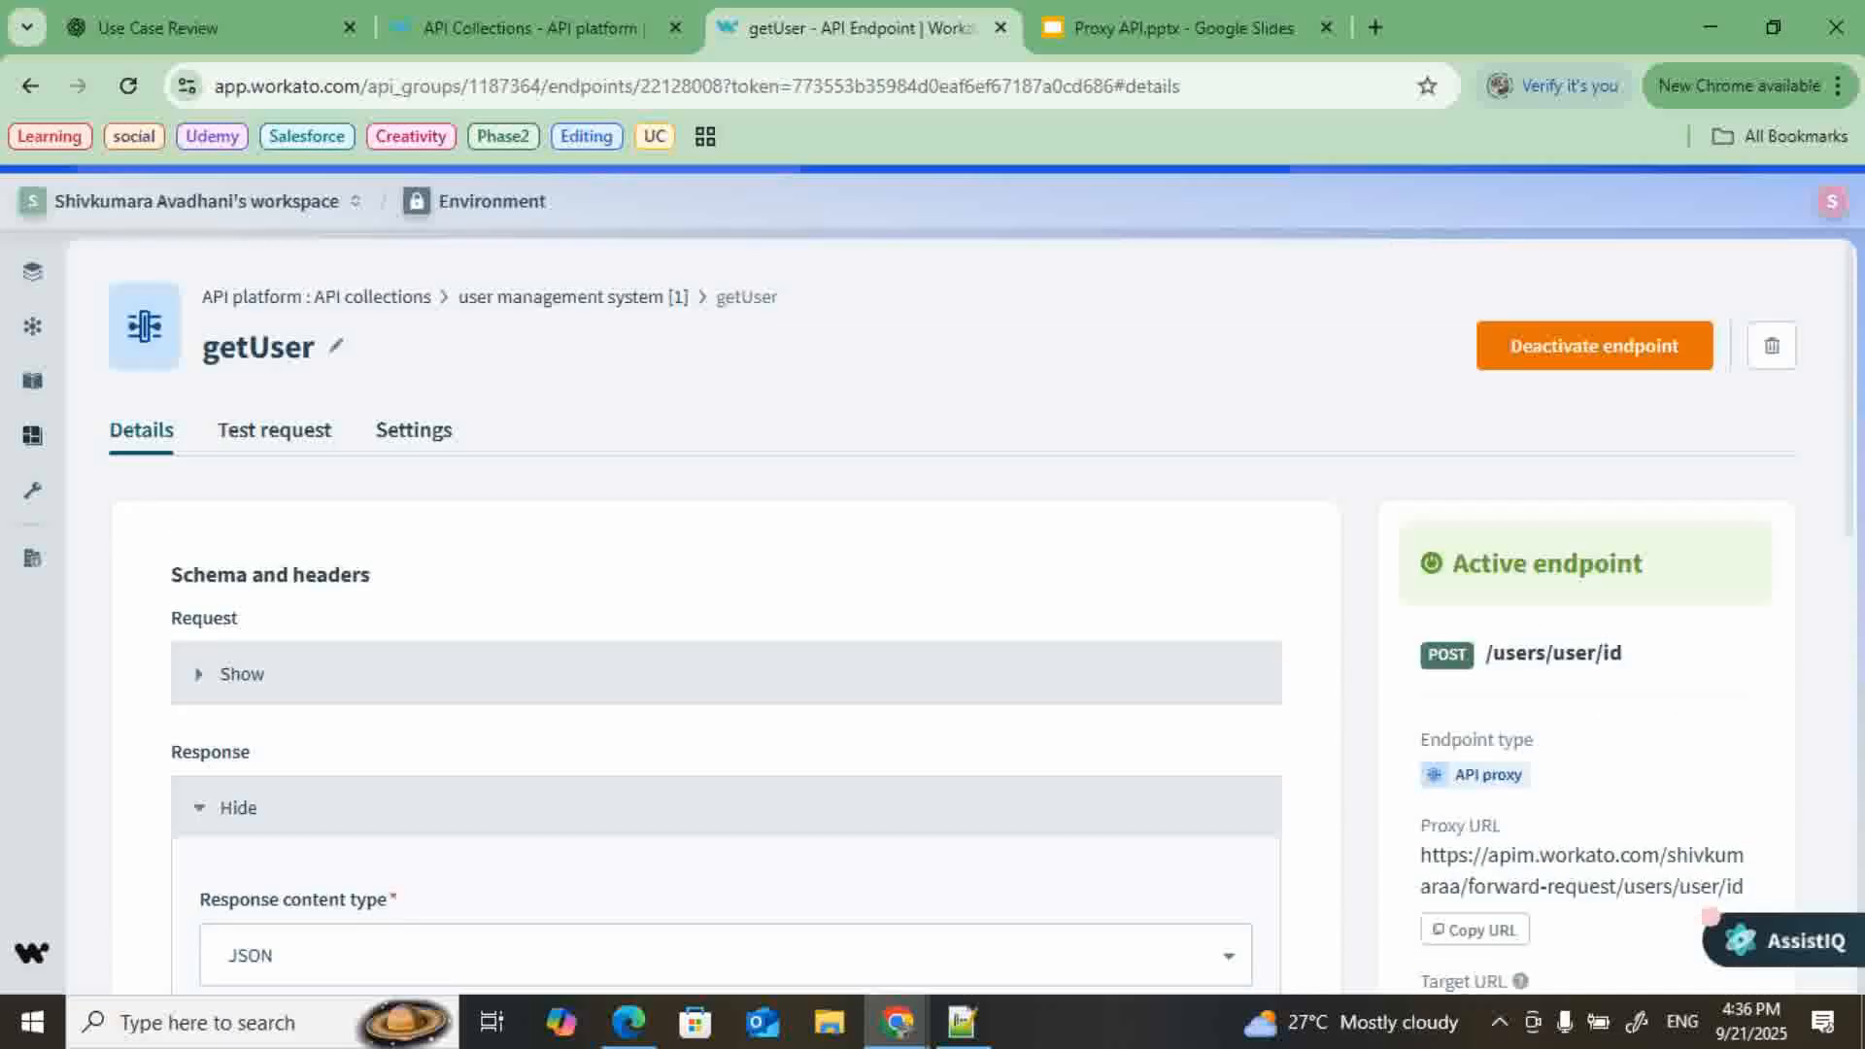
click(413, 430)
scroll(413, 429, down, 4)
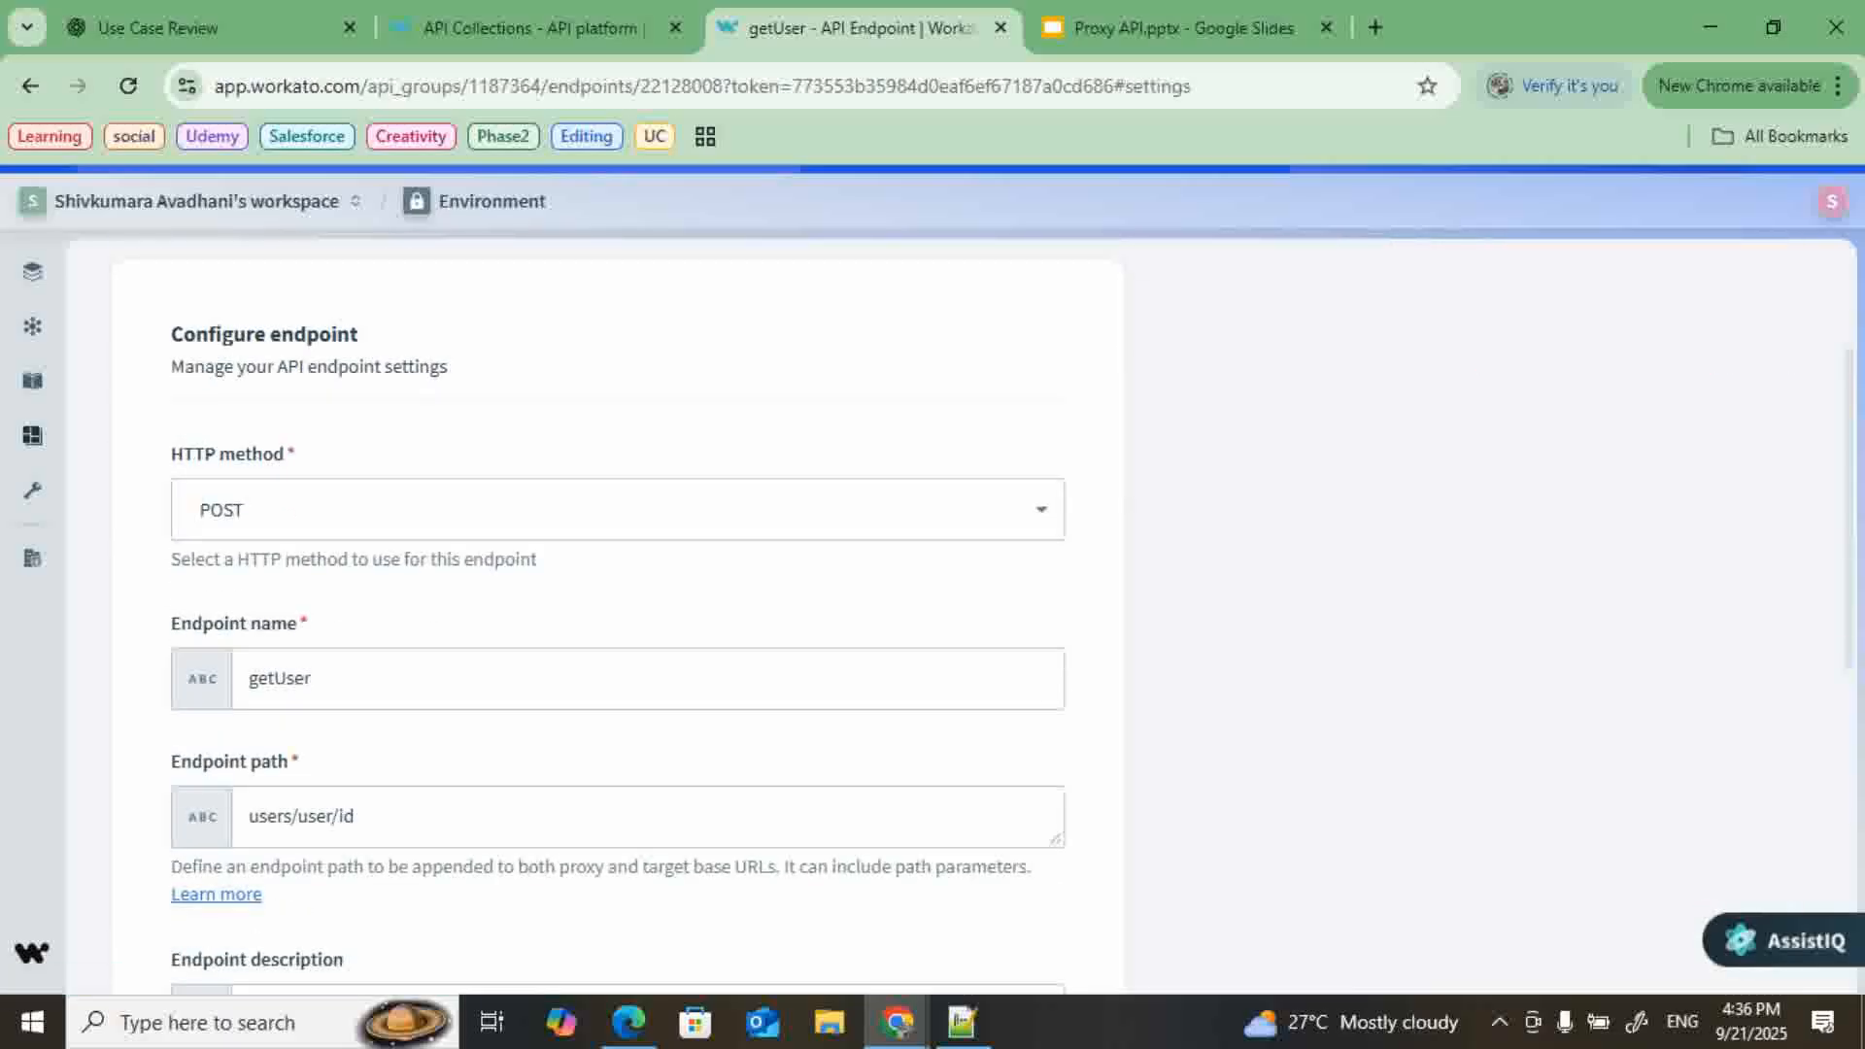
click(356, 675)
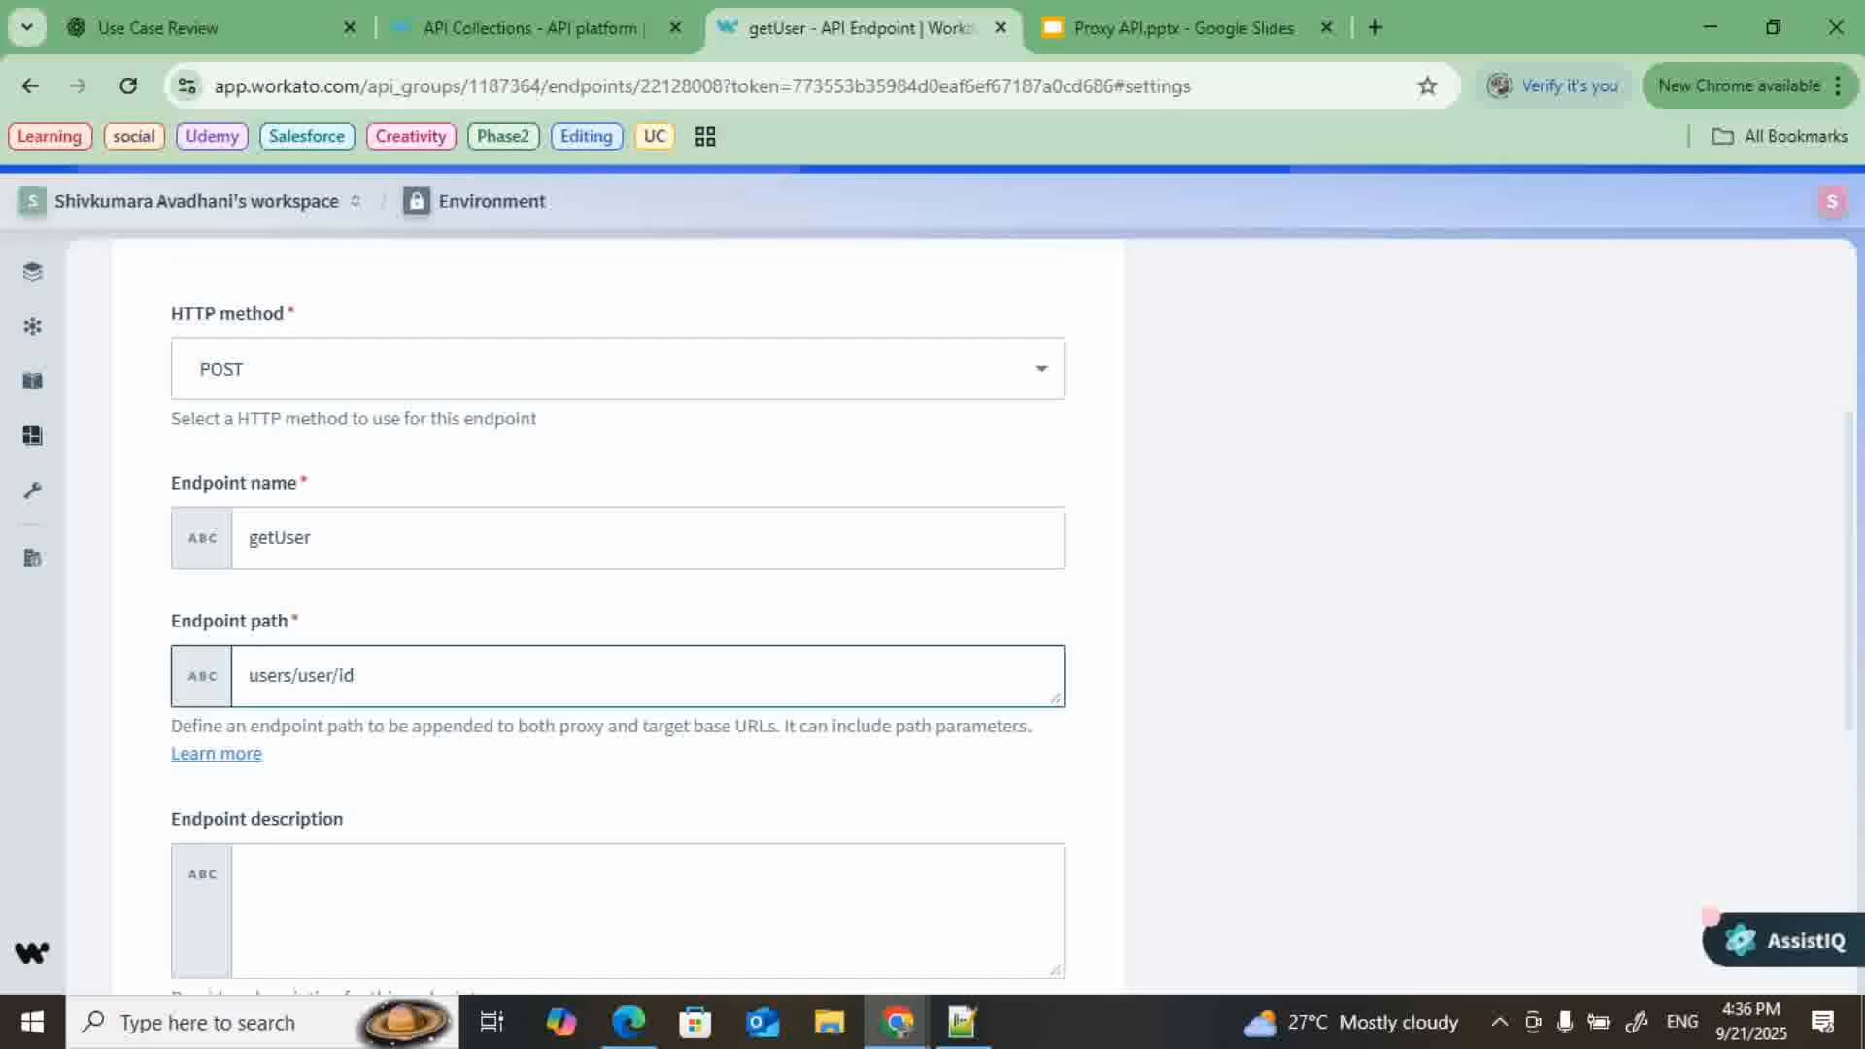
key(BackSpace)
key(BackSpace)
key(BackSpace)
scroll(980, 617, up, 4)
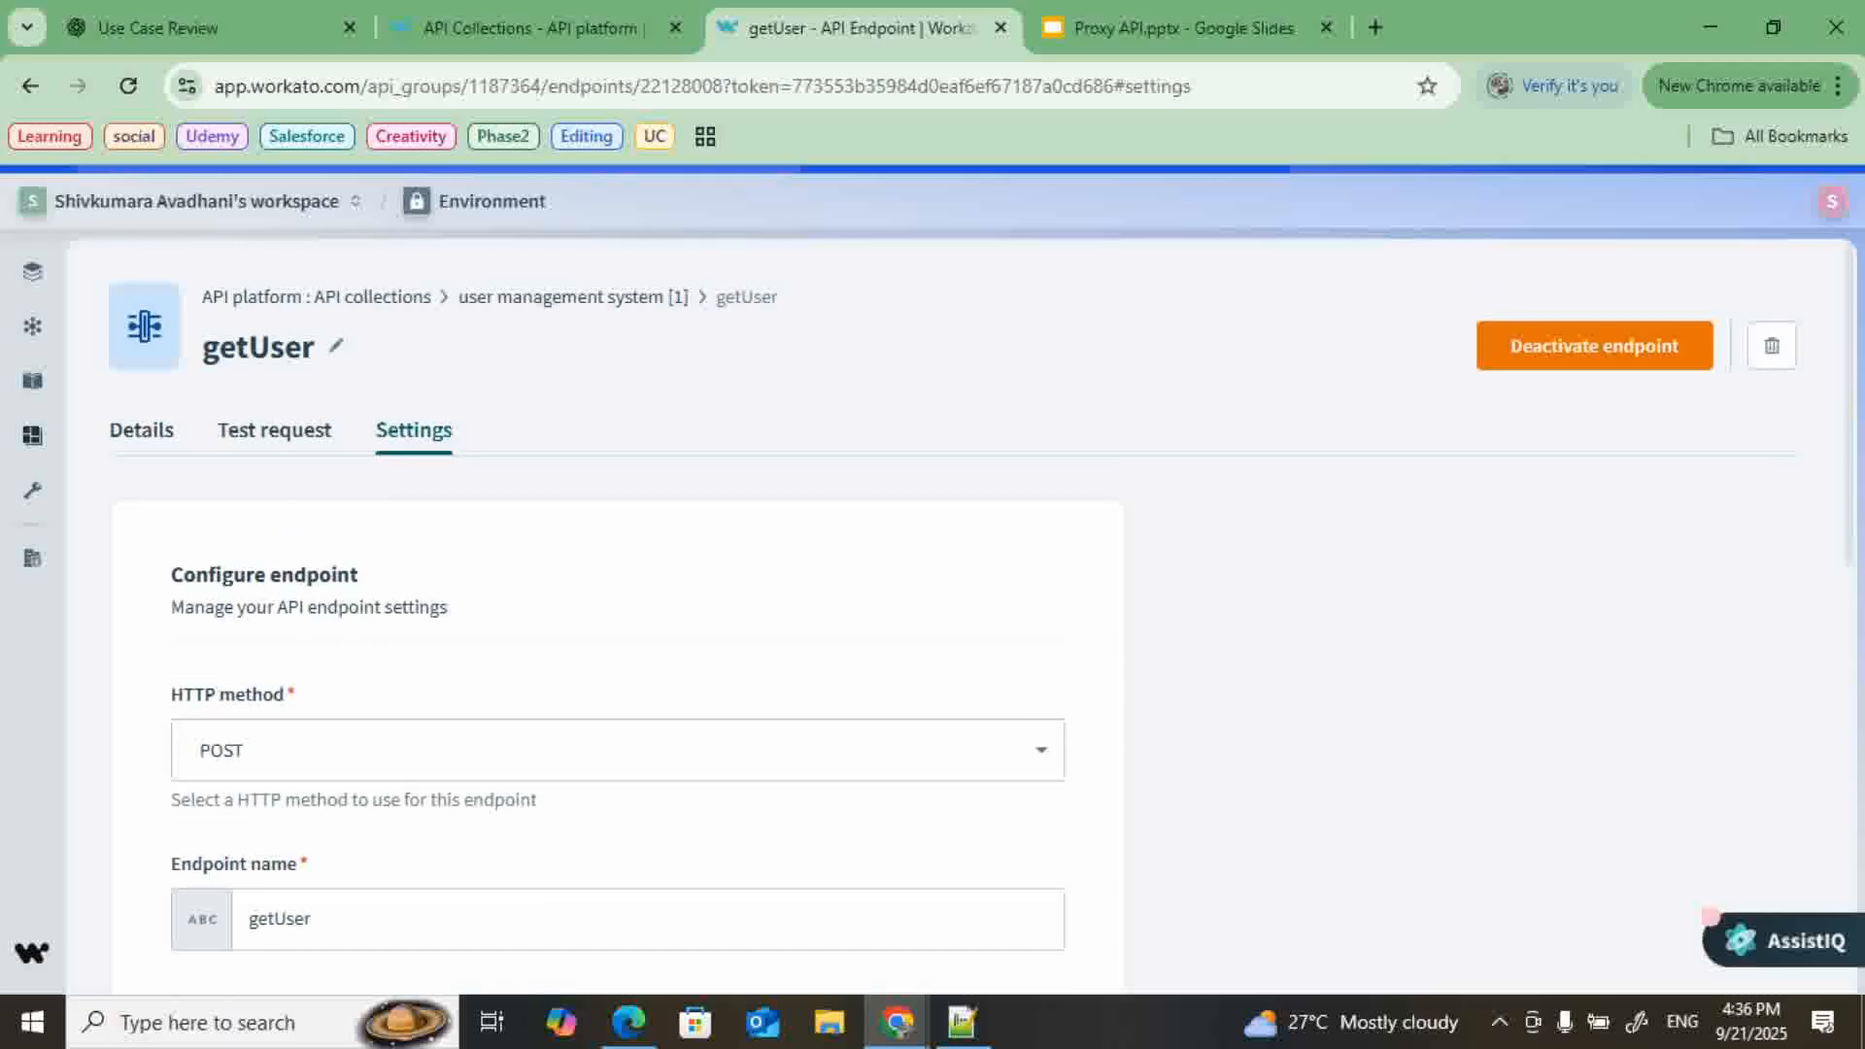
click(141, 430)
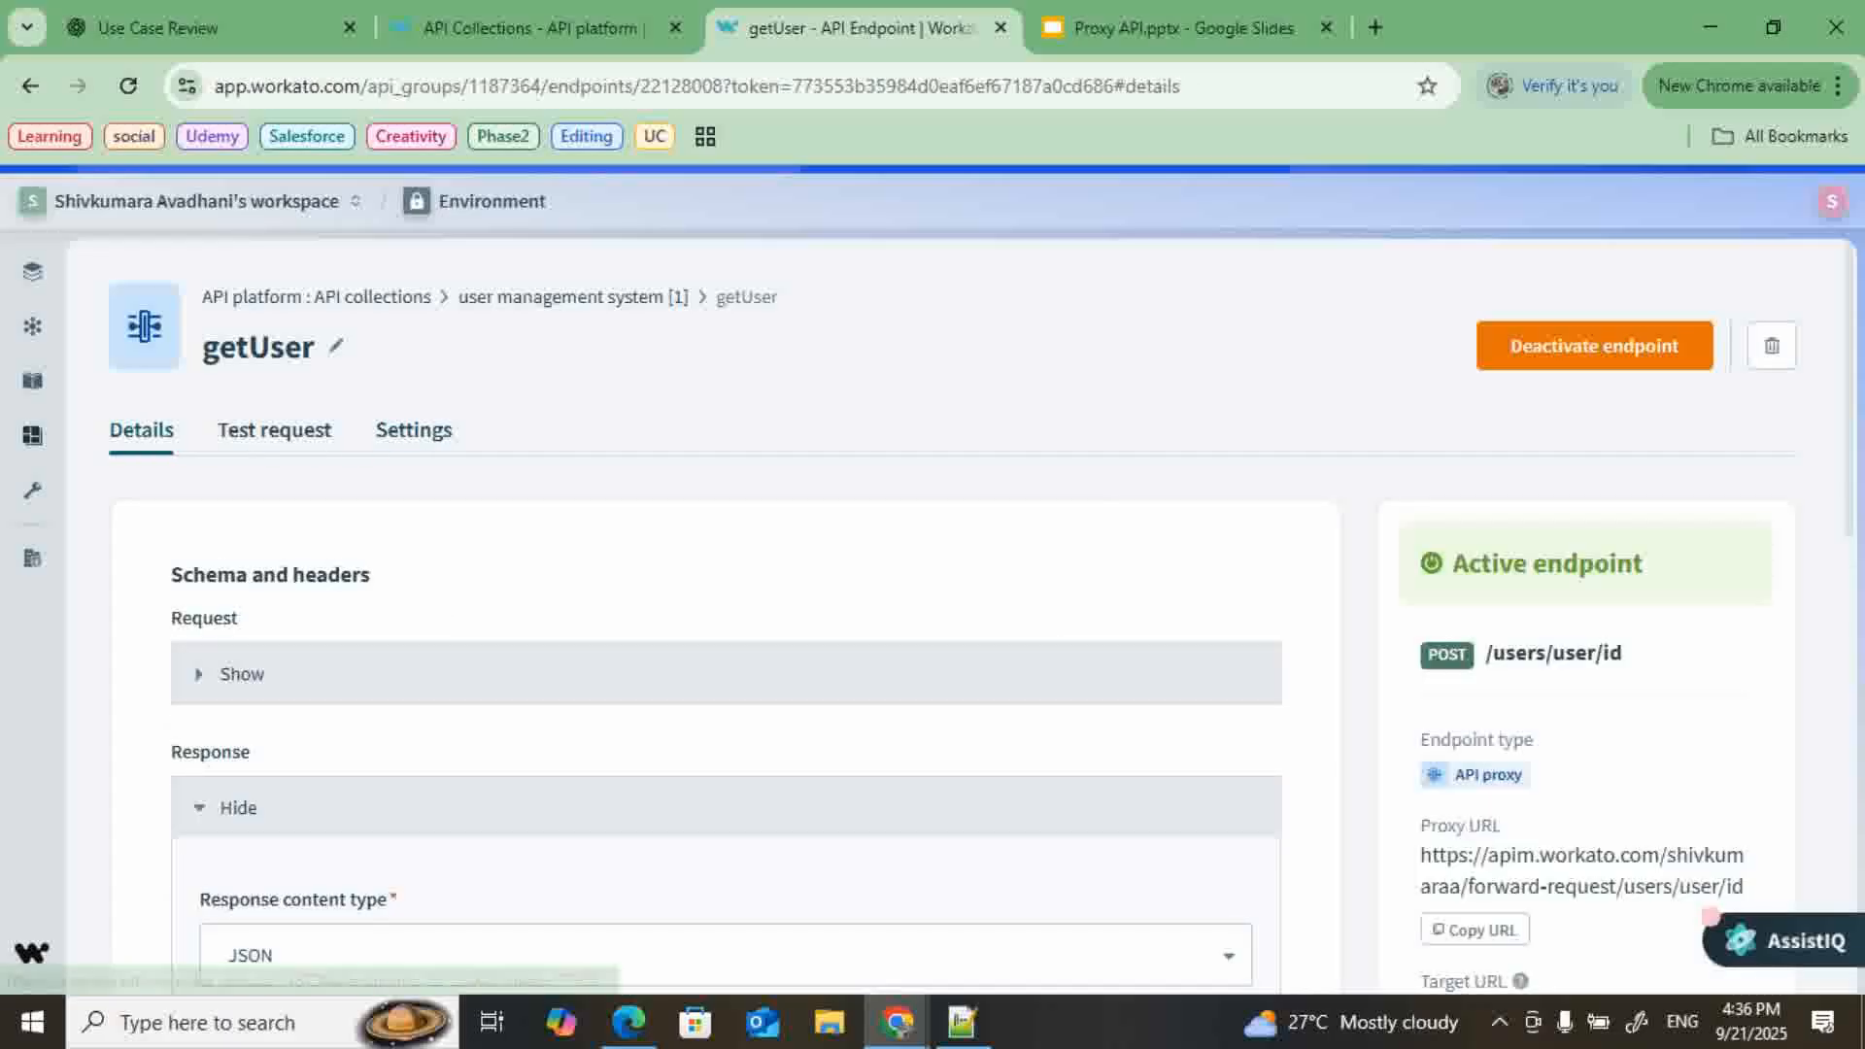
scroll(980, 618, down, 1)
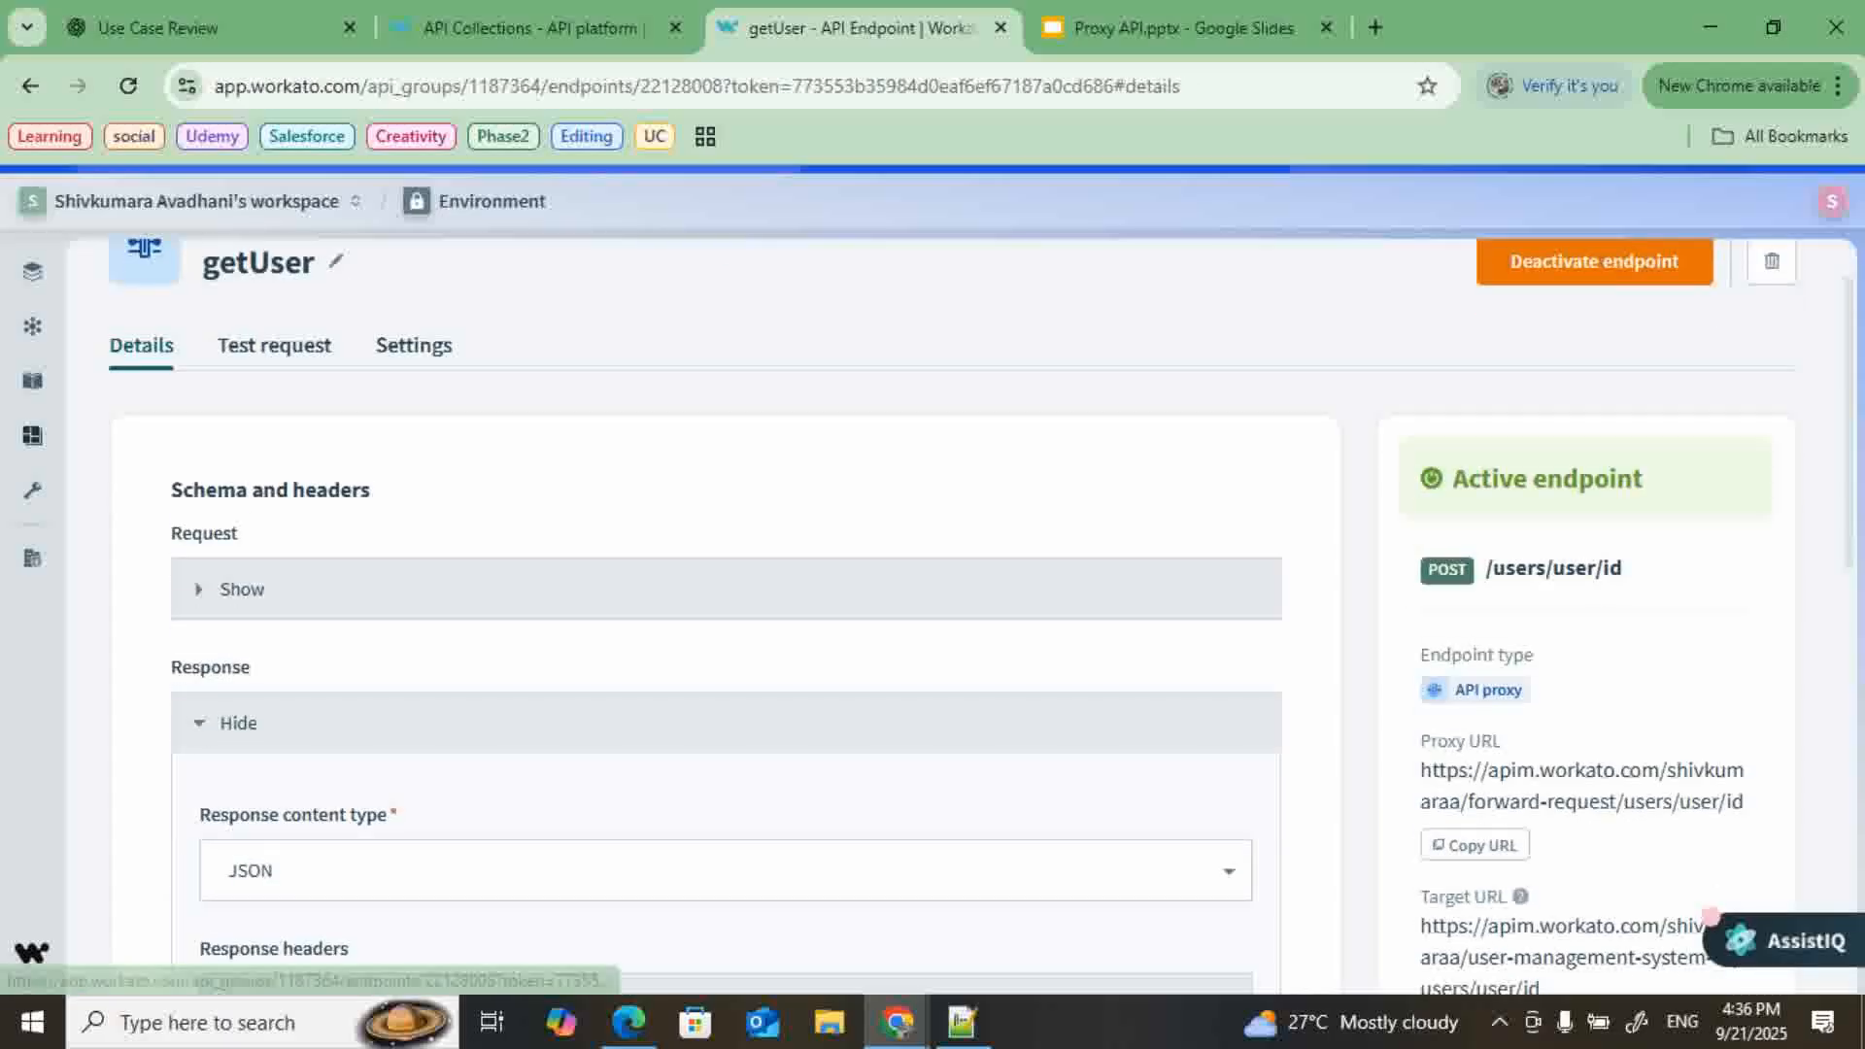
click(414, 345)
scroll(618, 583, down, 8)
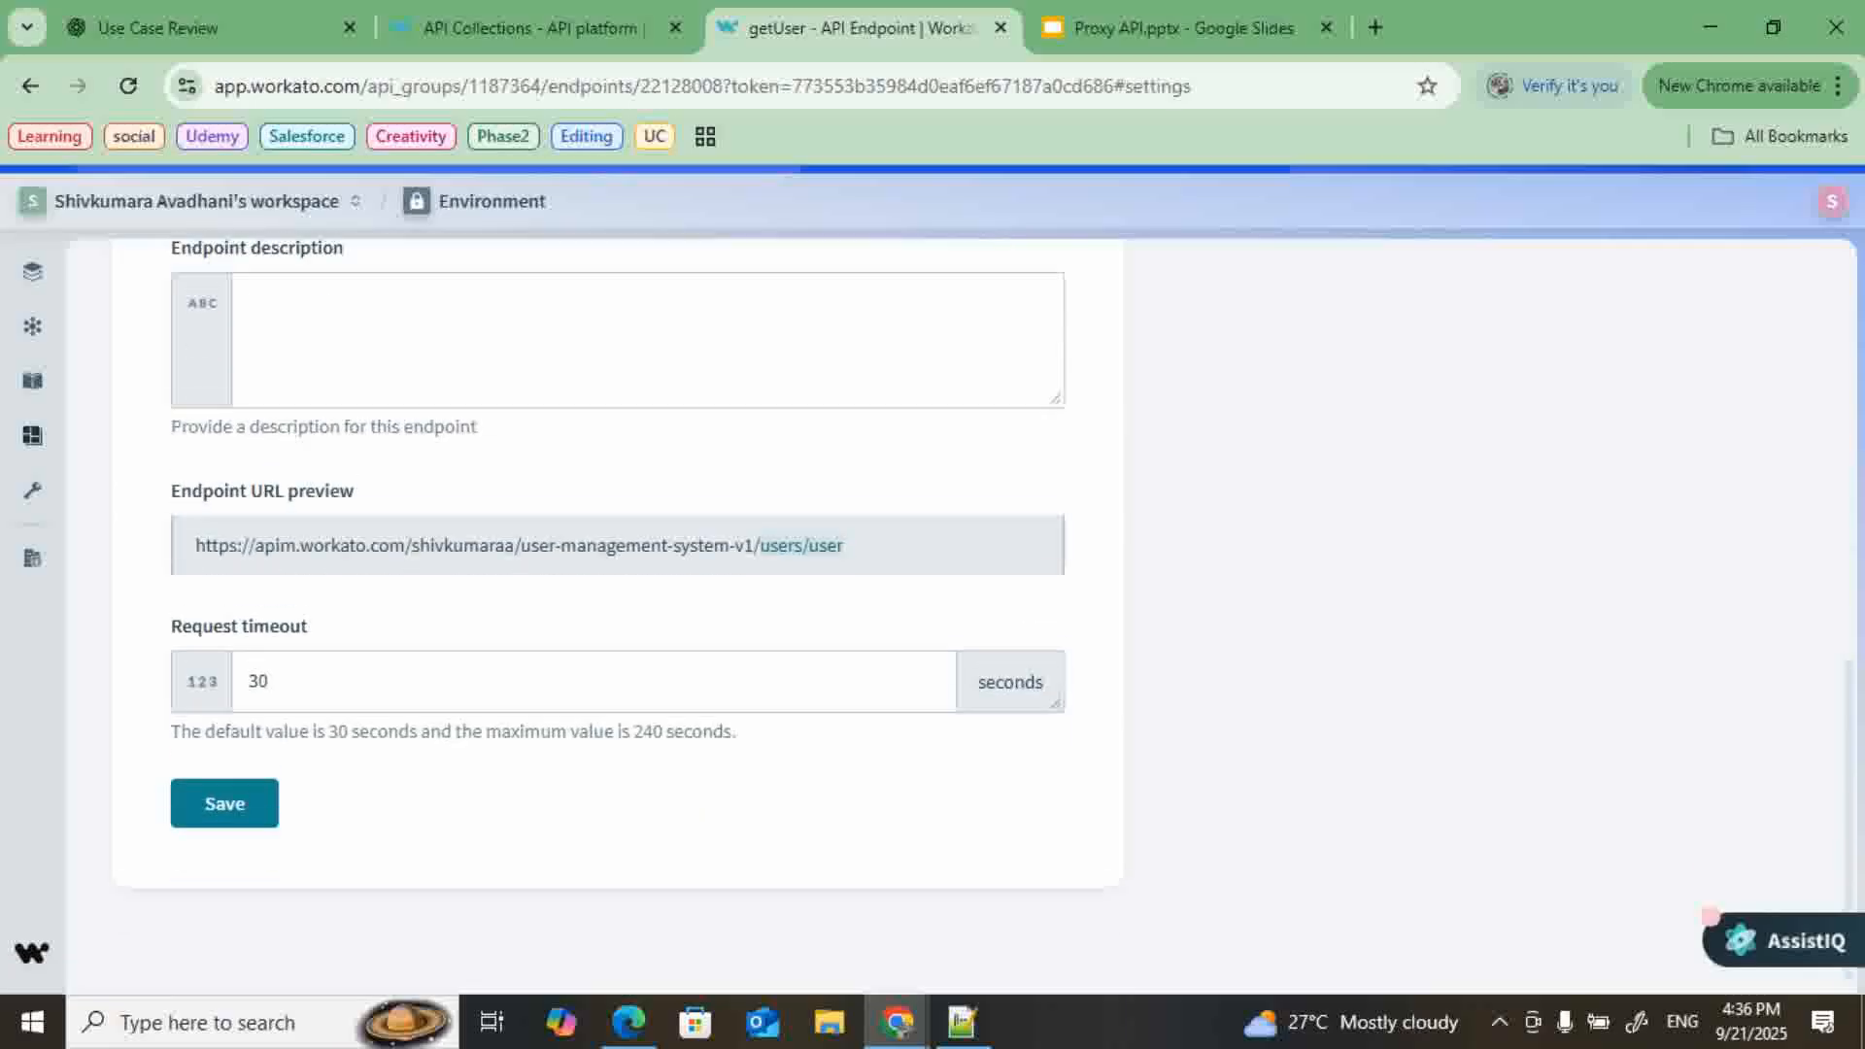
click(224, 791)
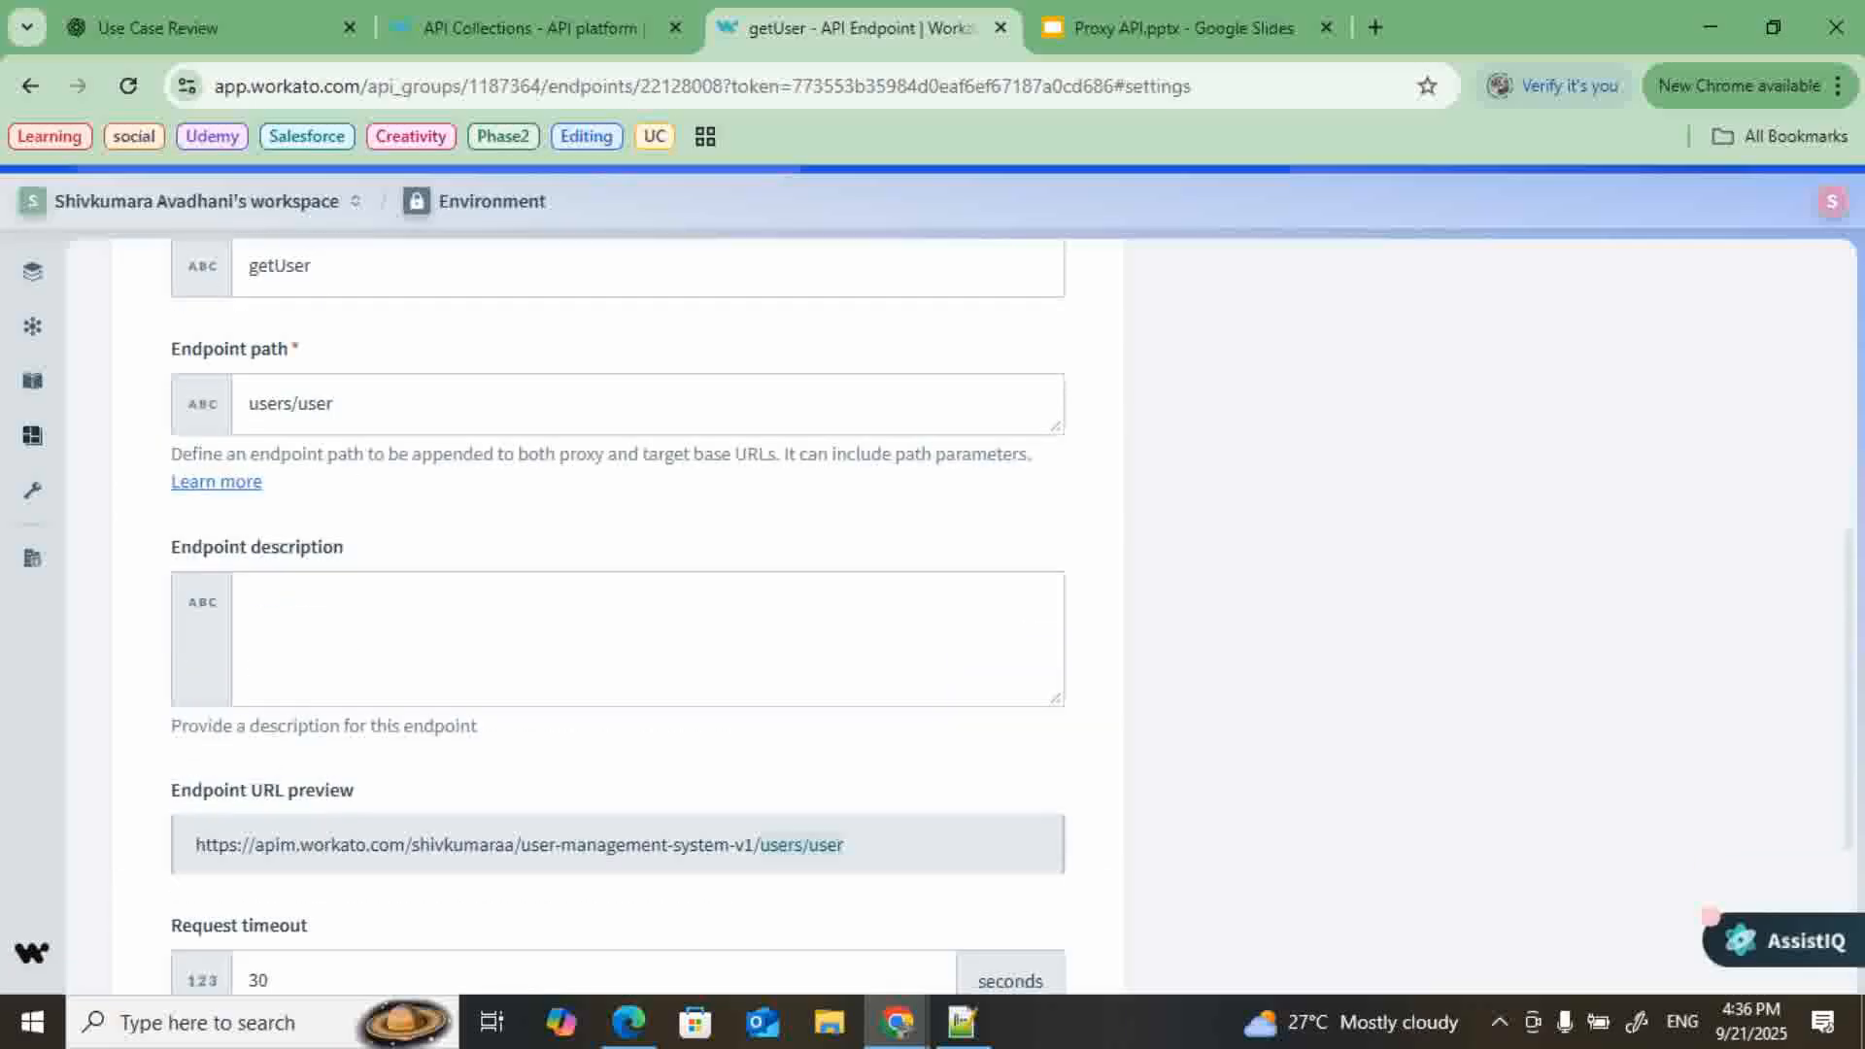
- Return to the API collections list and open the user management system collection of type API recipe
click(142, 429)
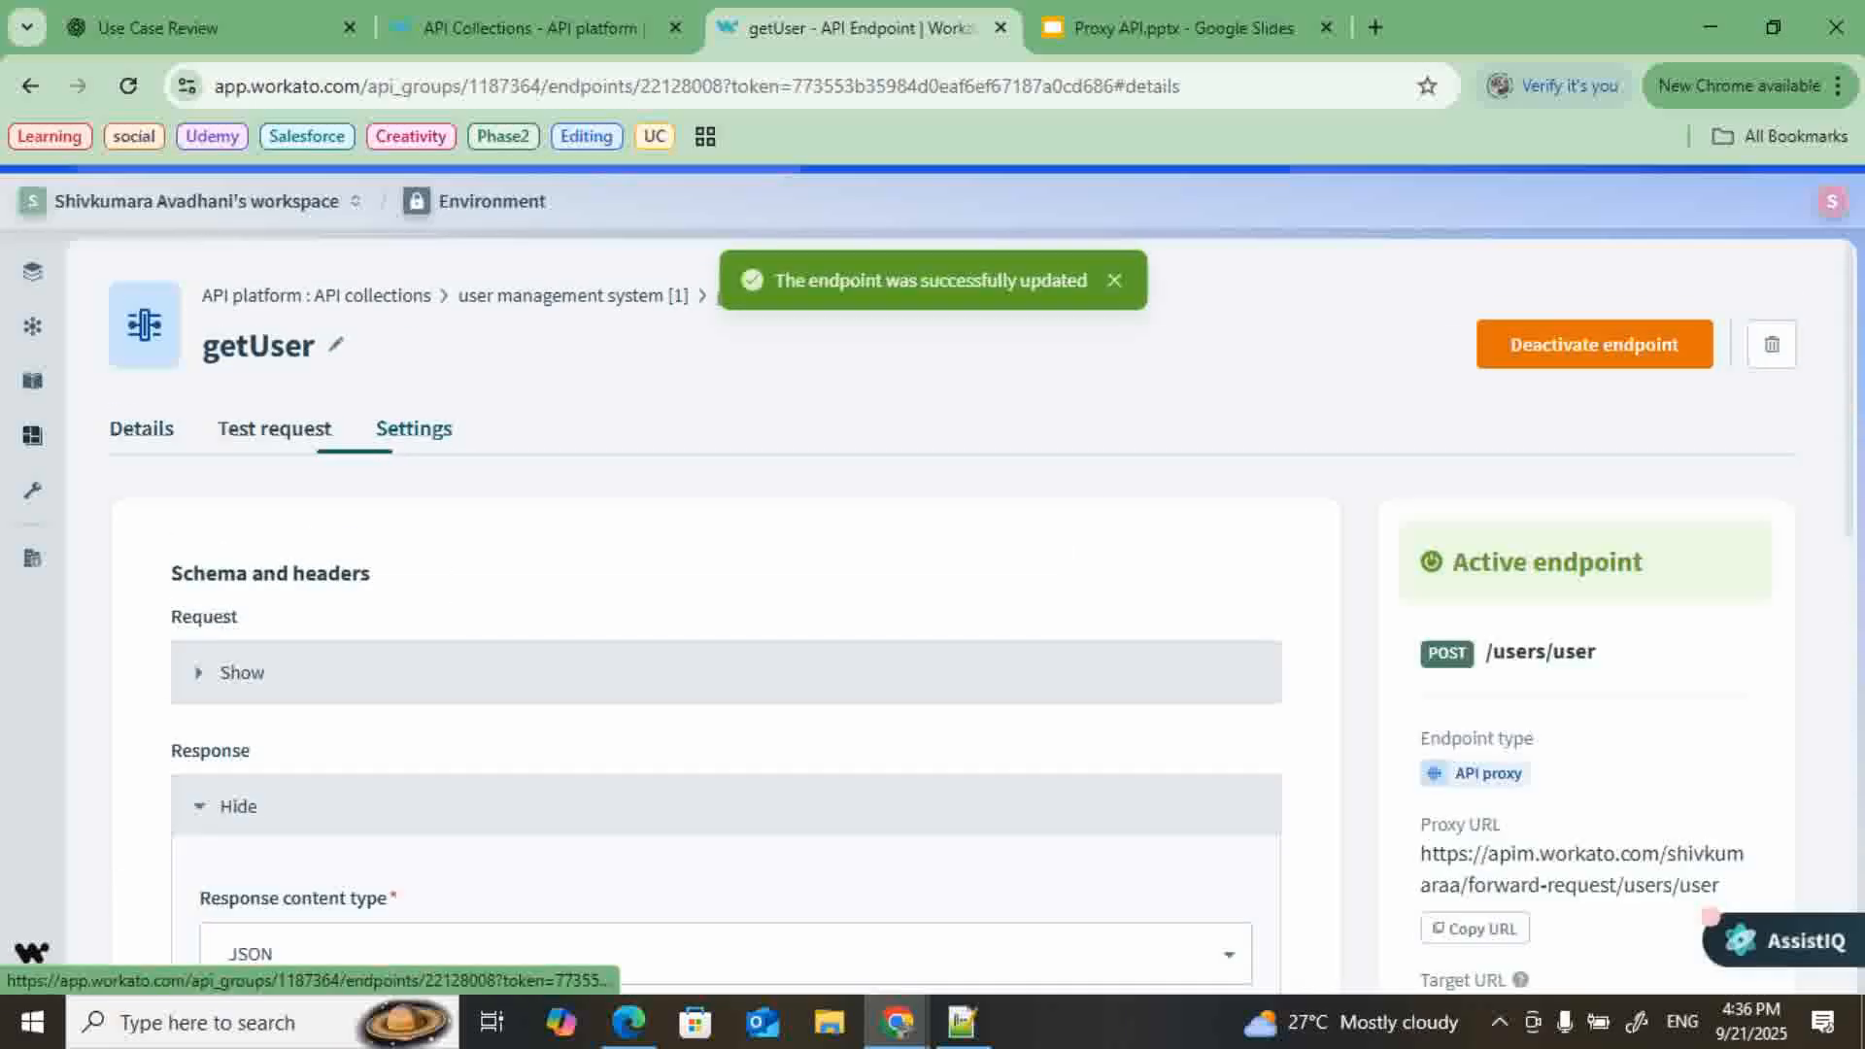
click(316, 296)
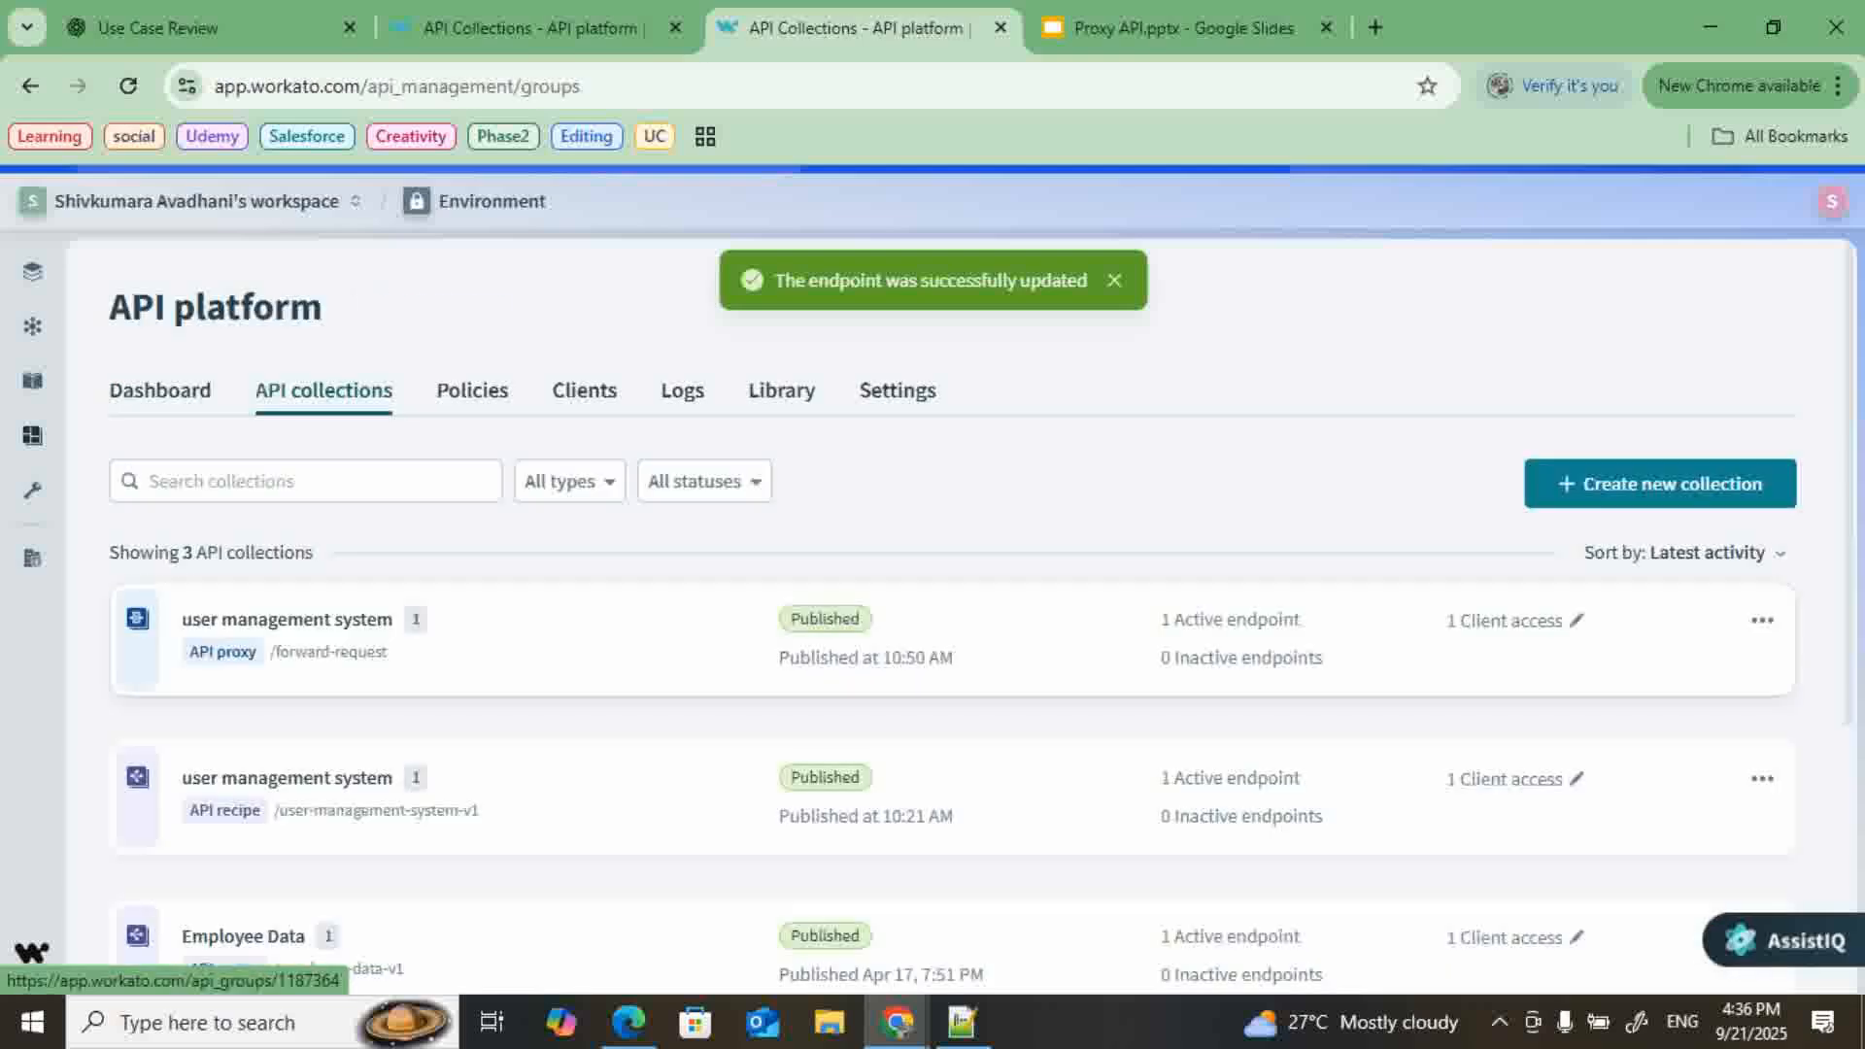
scroll(1710, 916, down, 1)
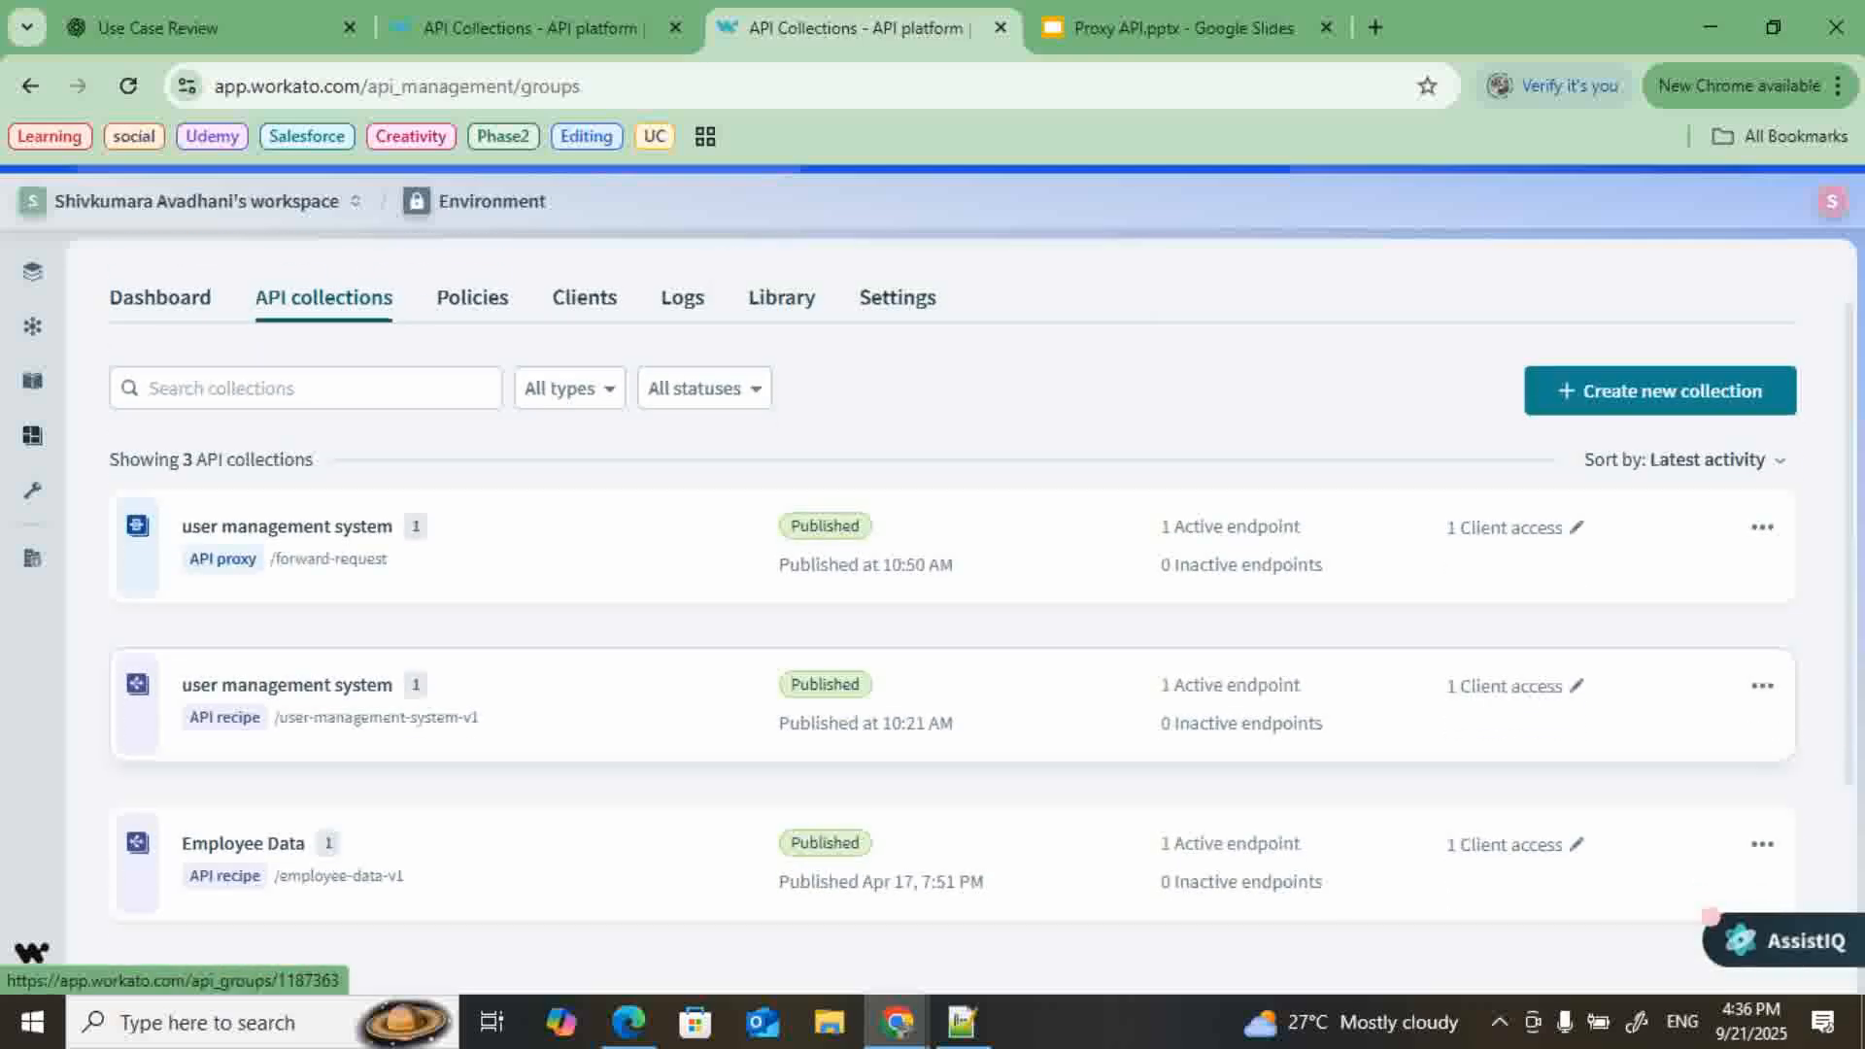
click(288, 686)
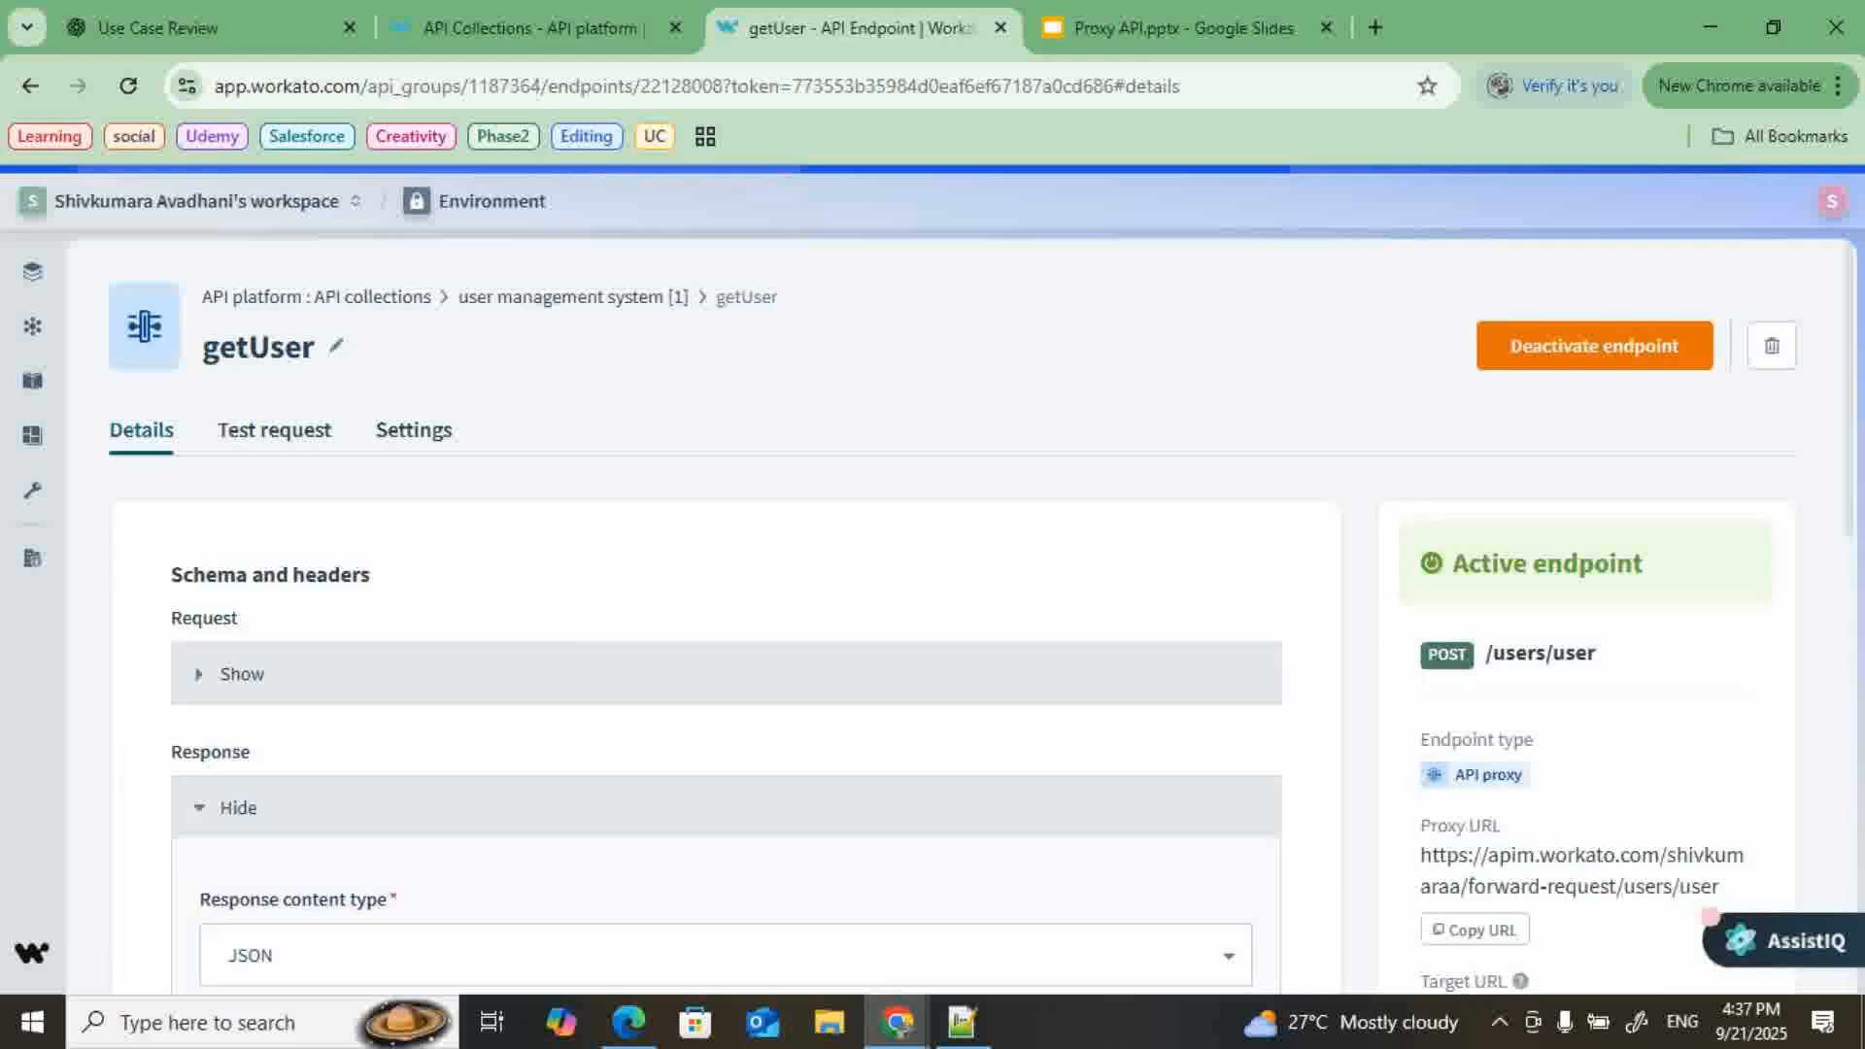
- Examine the users/user ending of the getUser endpoint's proxy URL and its full target URL
scroll(971, 622, down, 2)
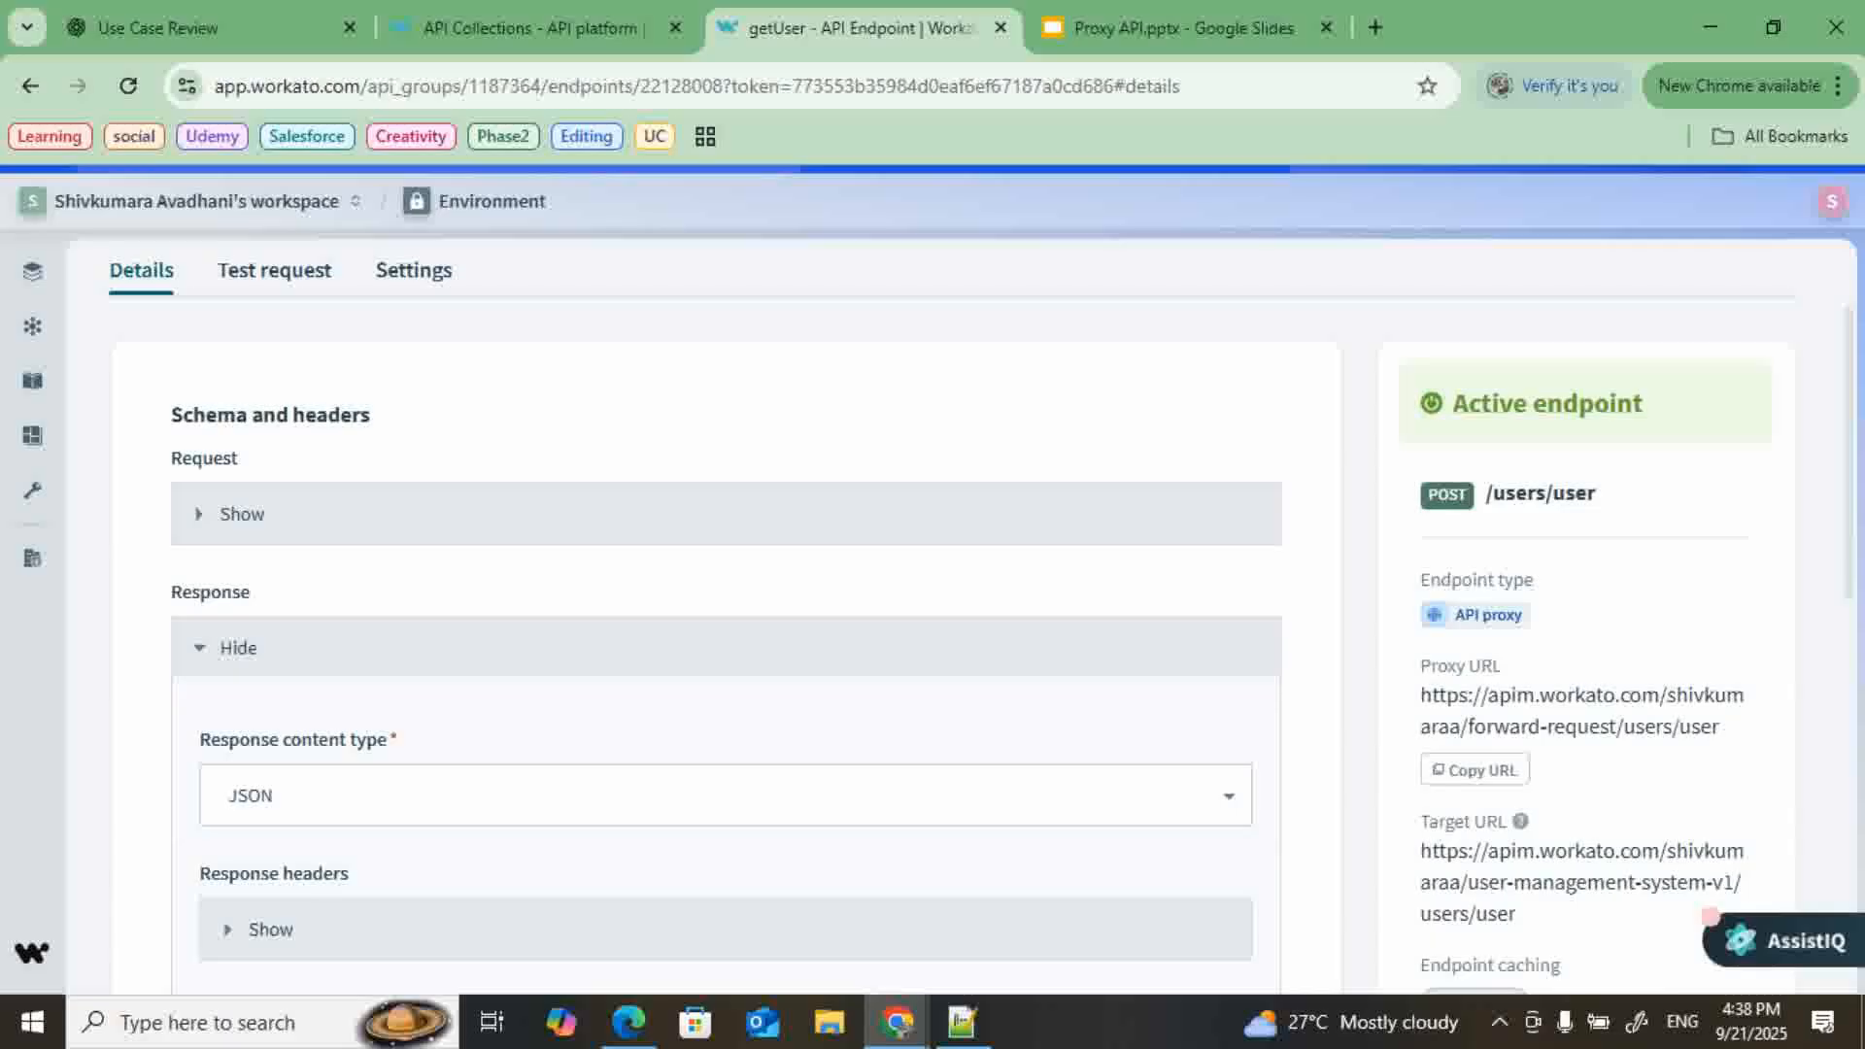
scroll(971, 622, down, 1)
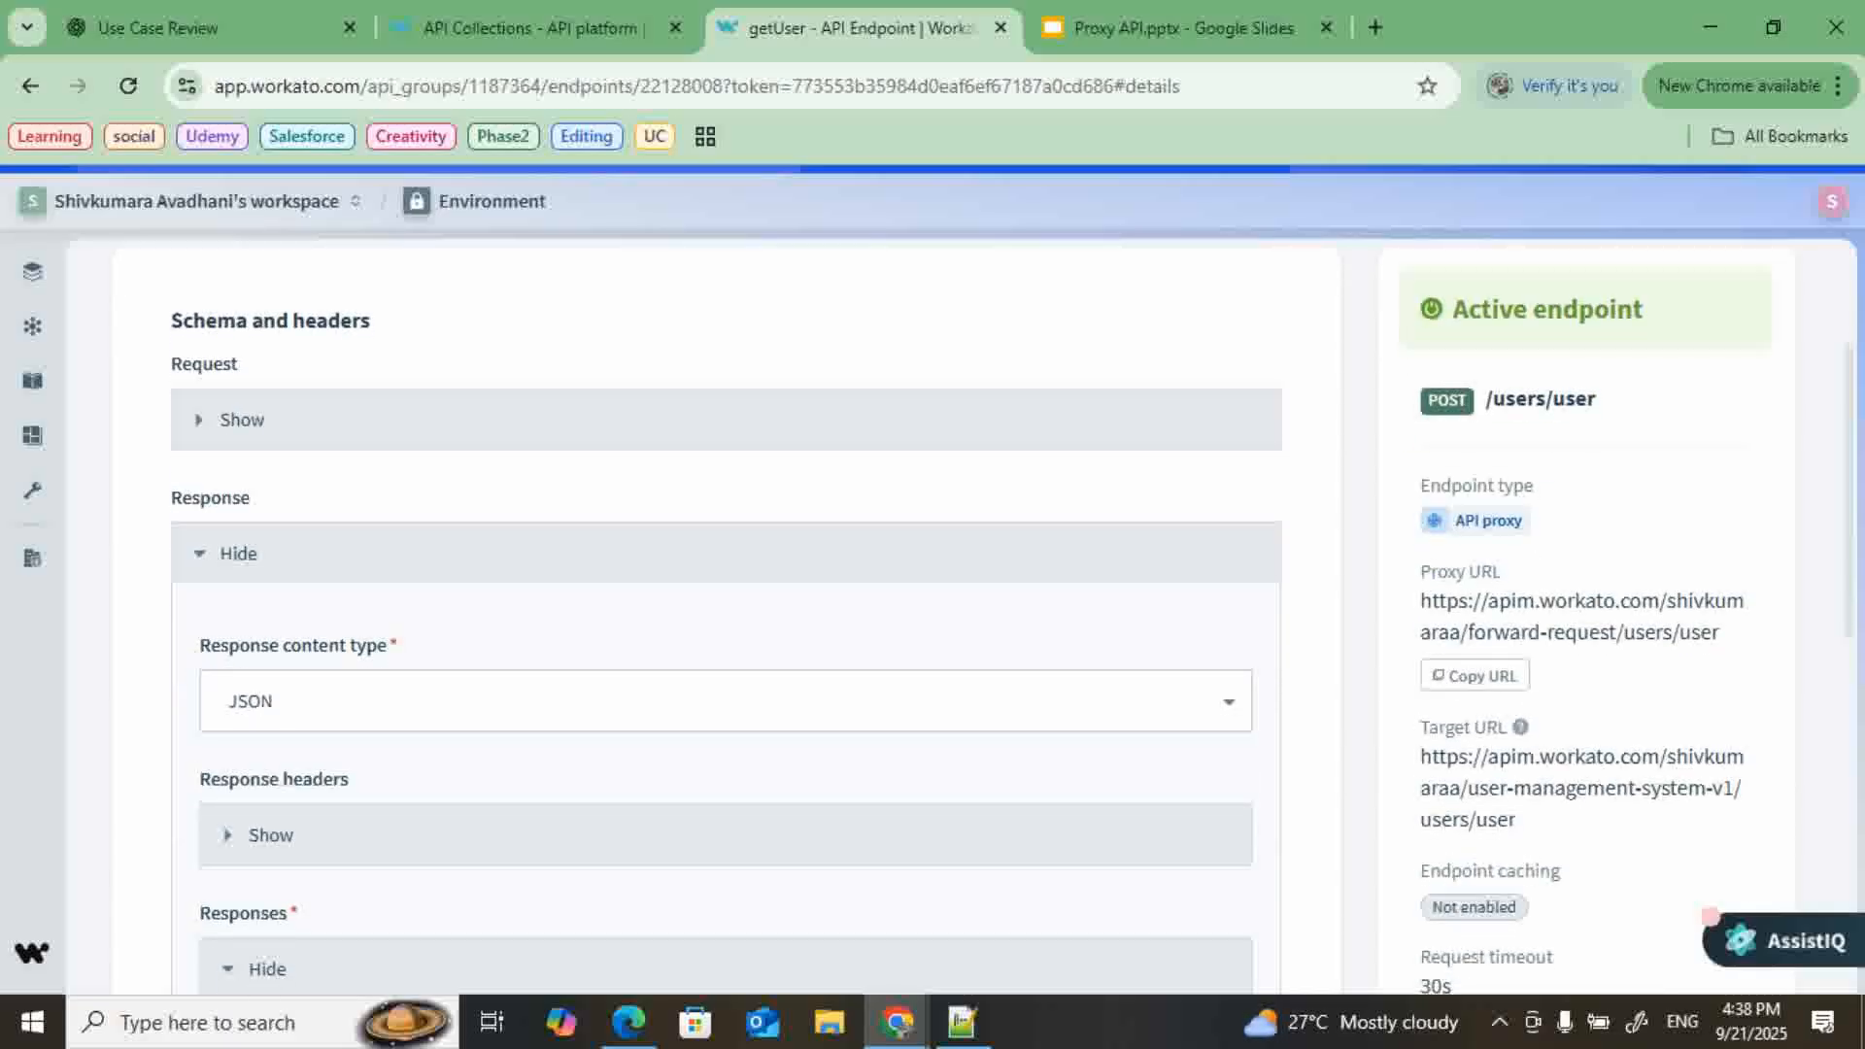
drag(1624, 634, 1719, 634)
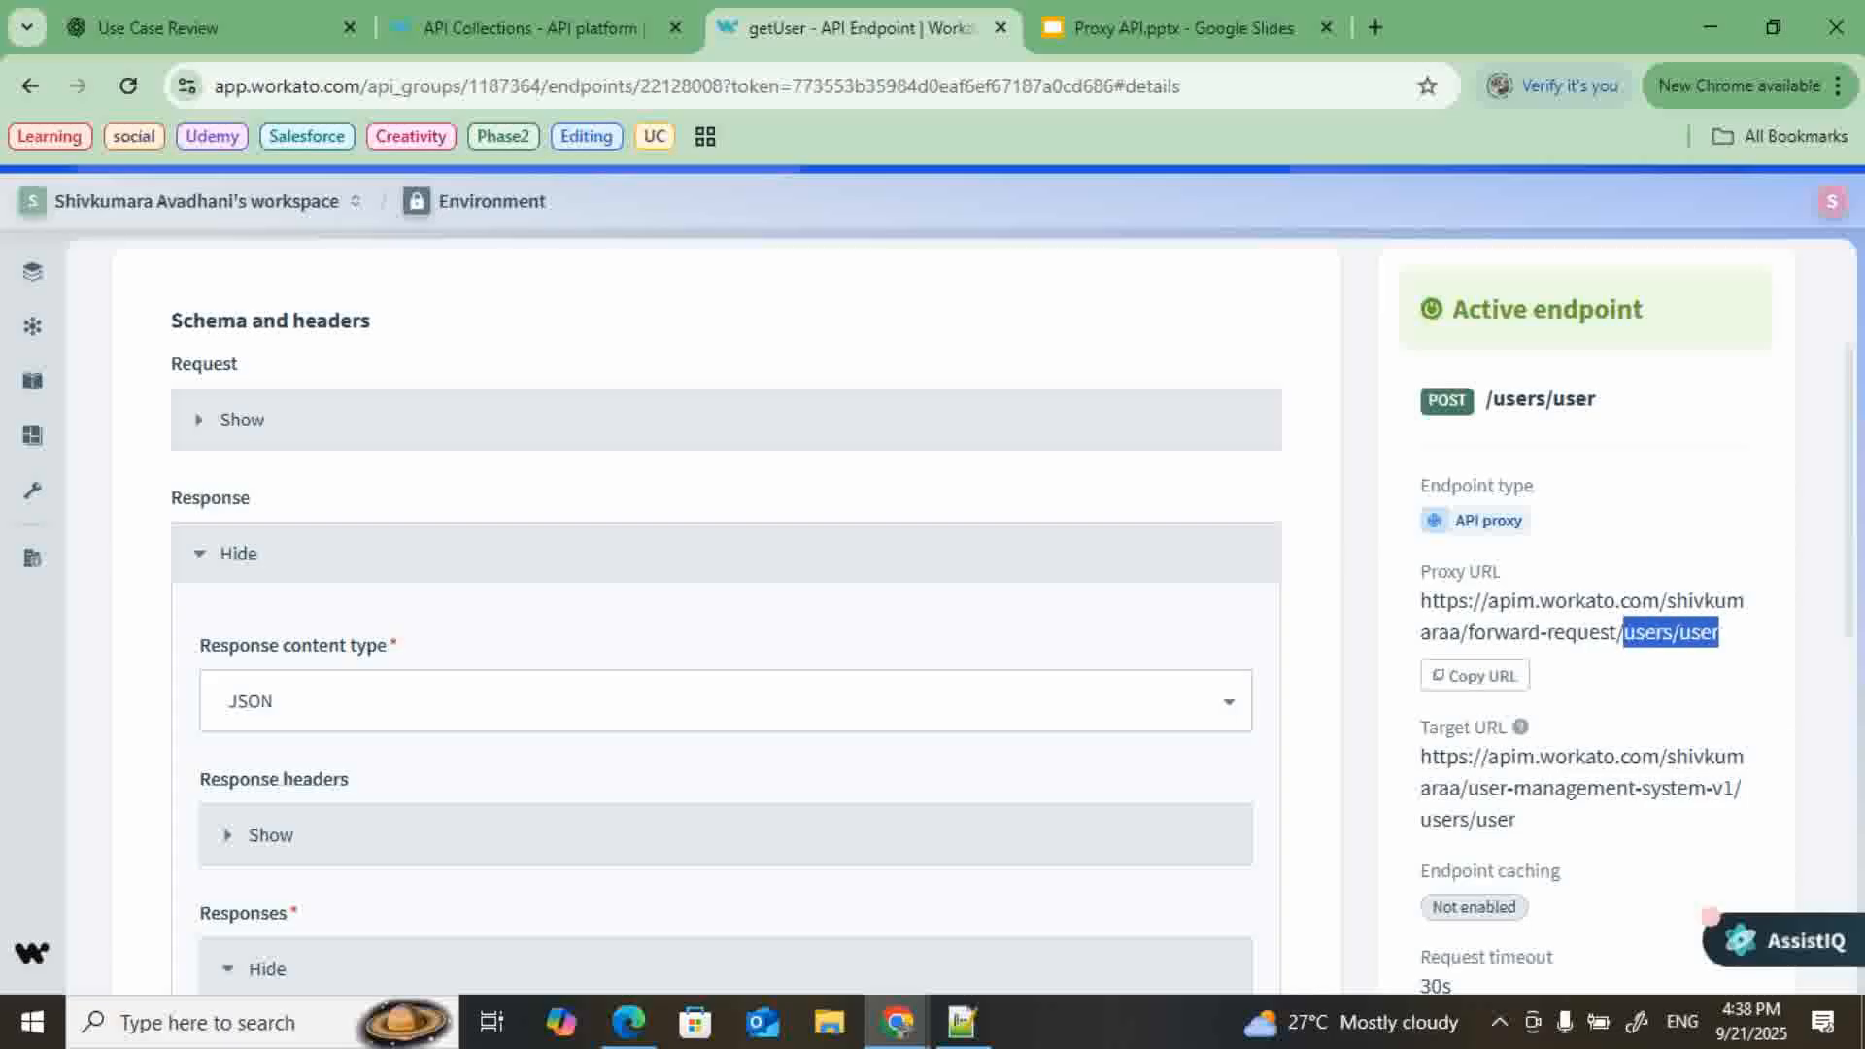
click(1721, 636)
scroll(1721, 636, down, 1)
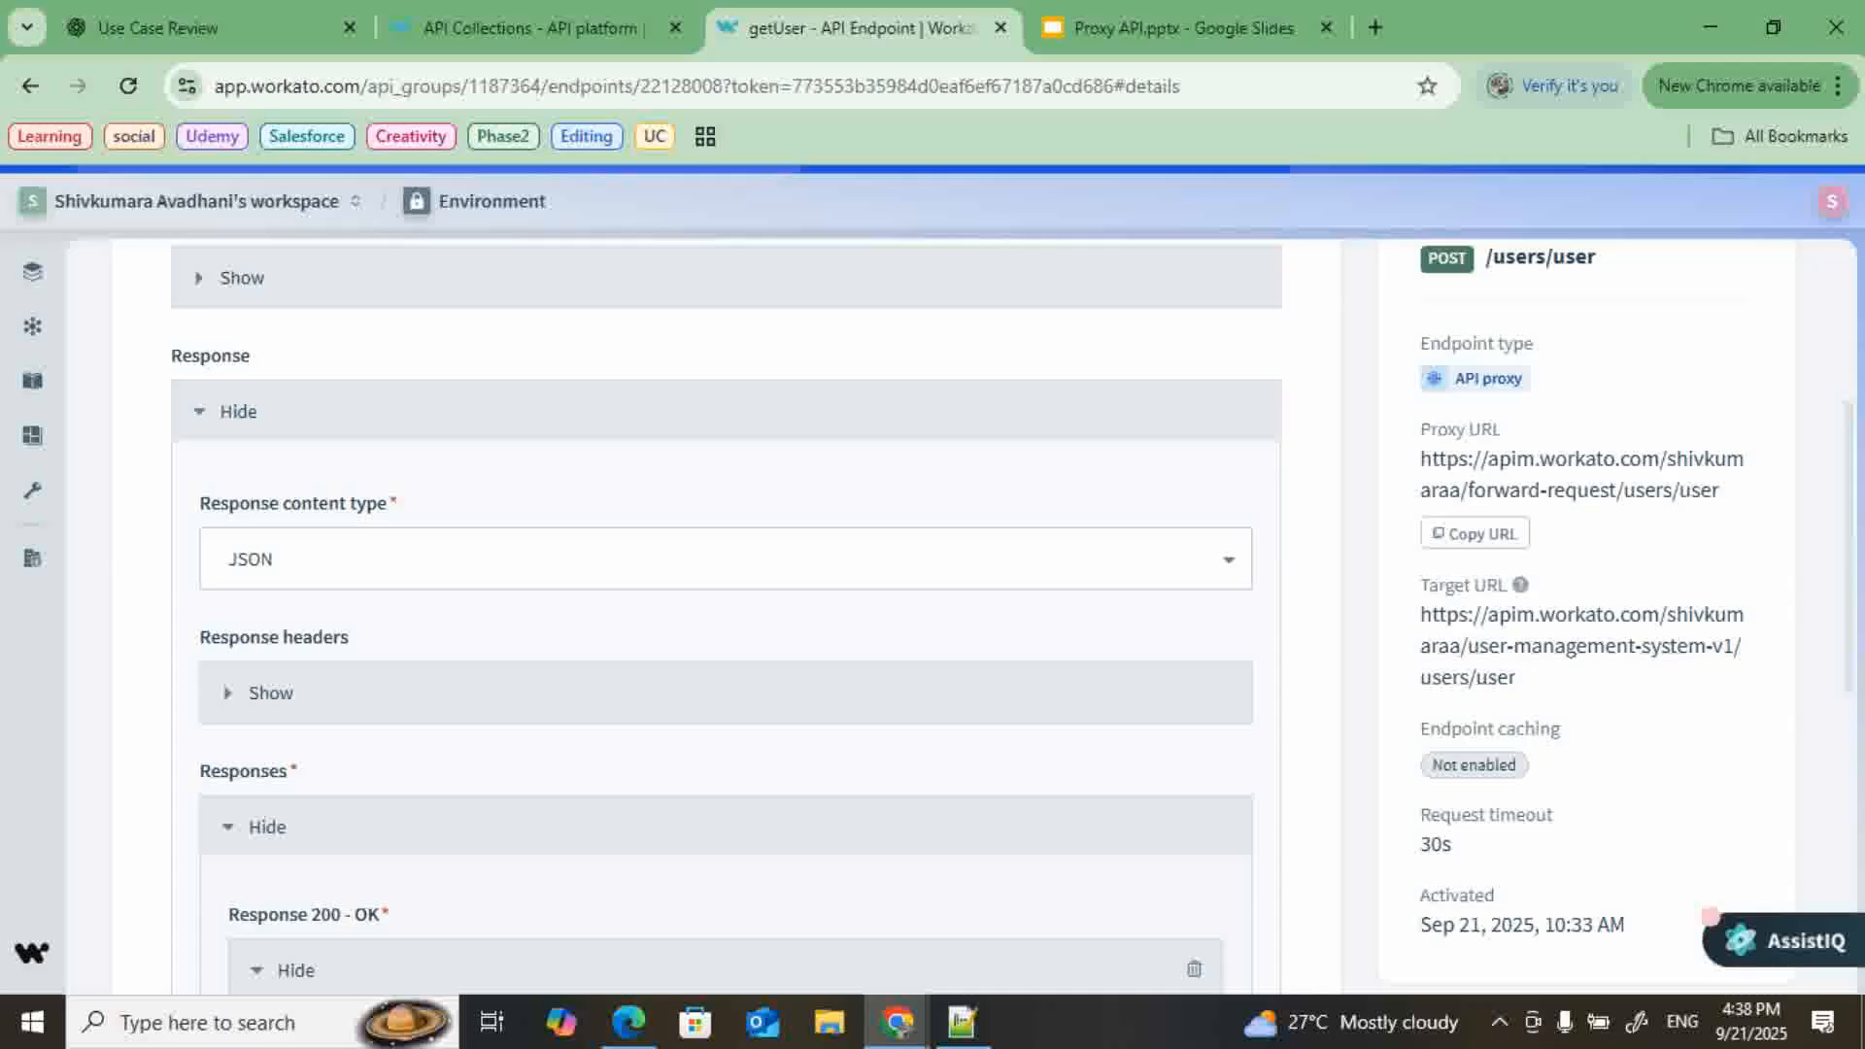
drag(1420, 614, 1516, 677)
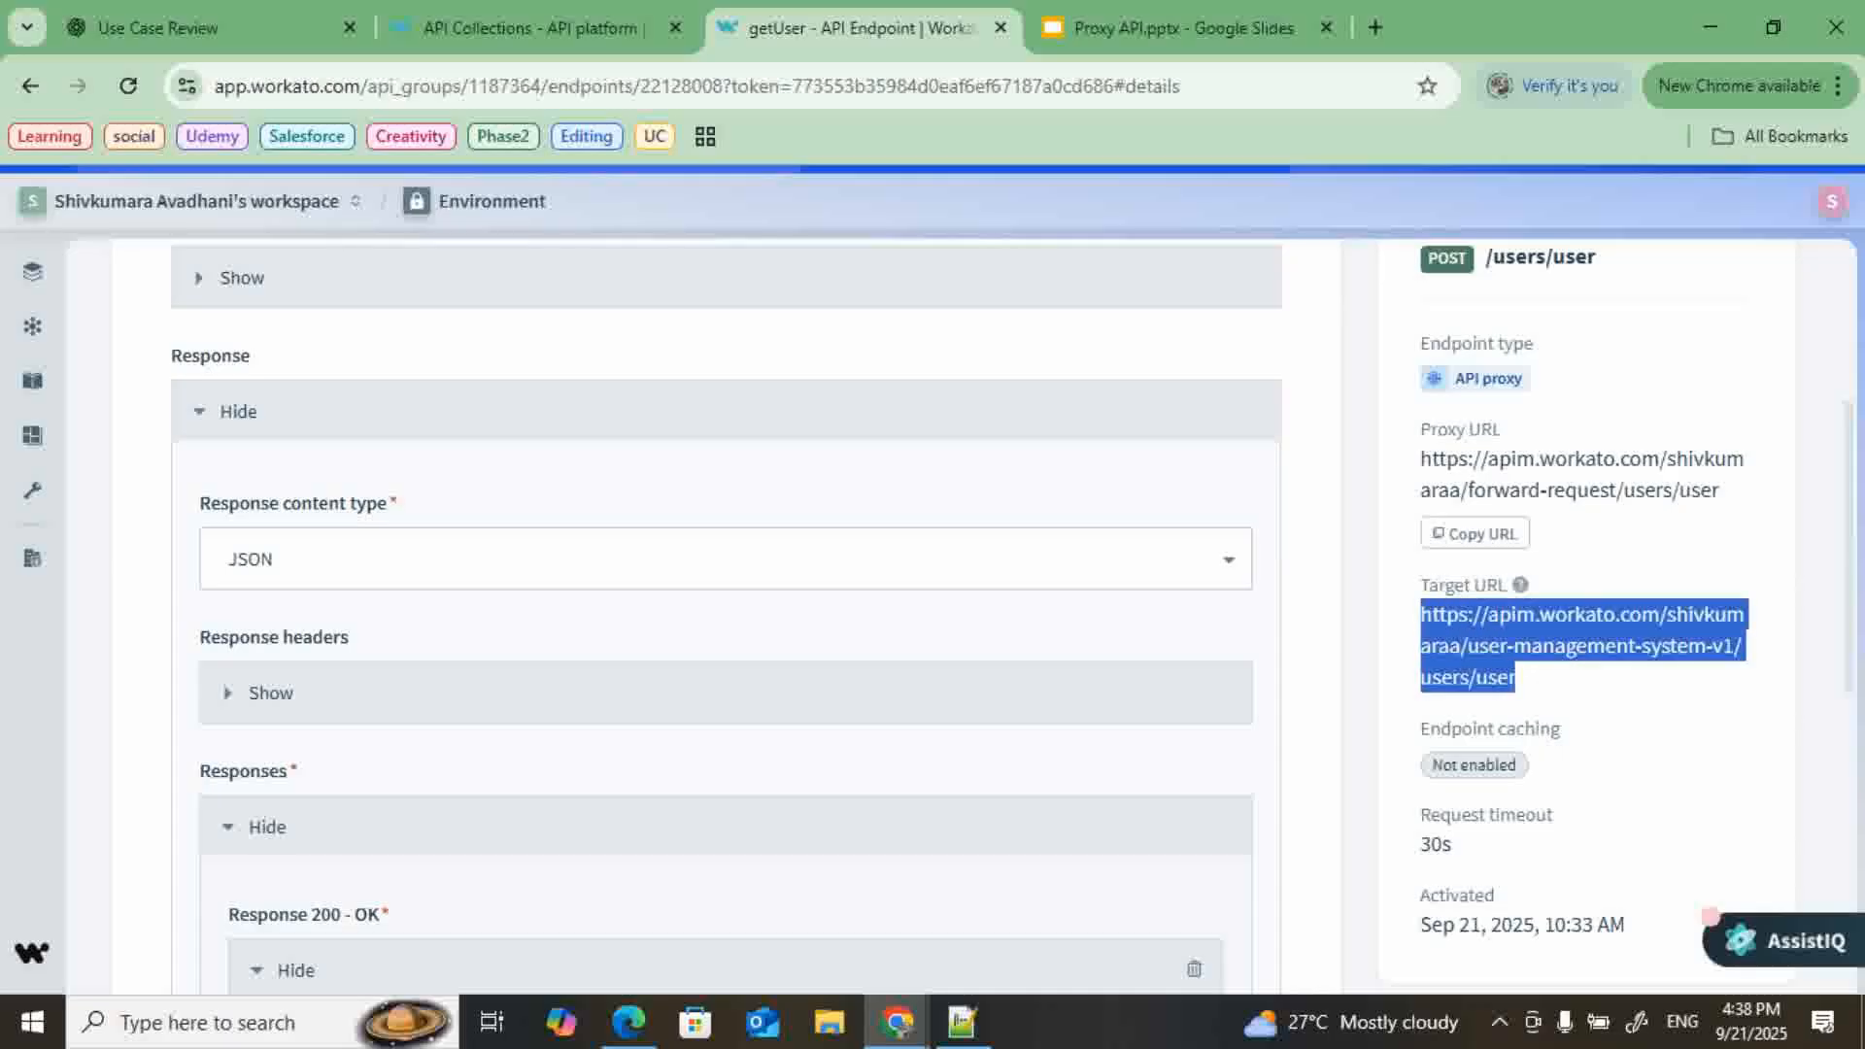
click(1516, 677)
- Open the REC-001 | Get Employee Details endpoint in the user management system API recipe collection and examine its endpoint URL
scroll(1515, 677, up, 2)
scroll(724, 582, up, 2)
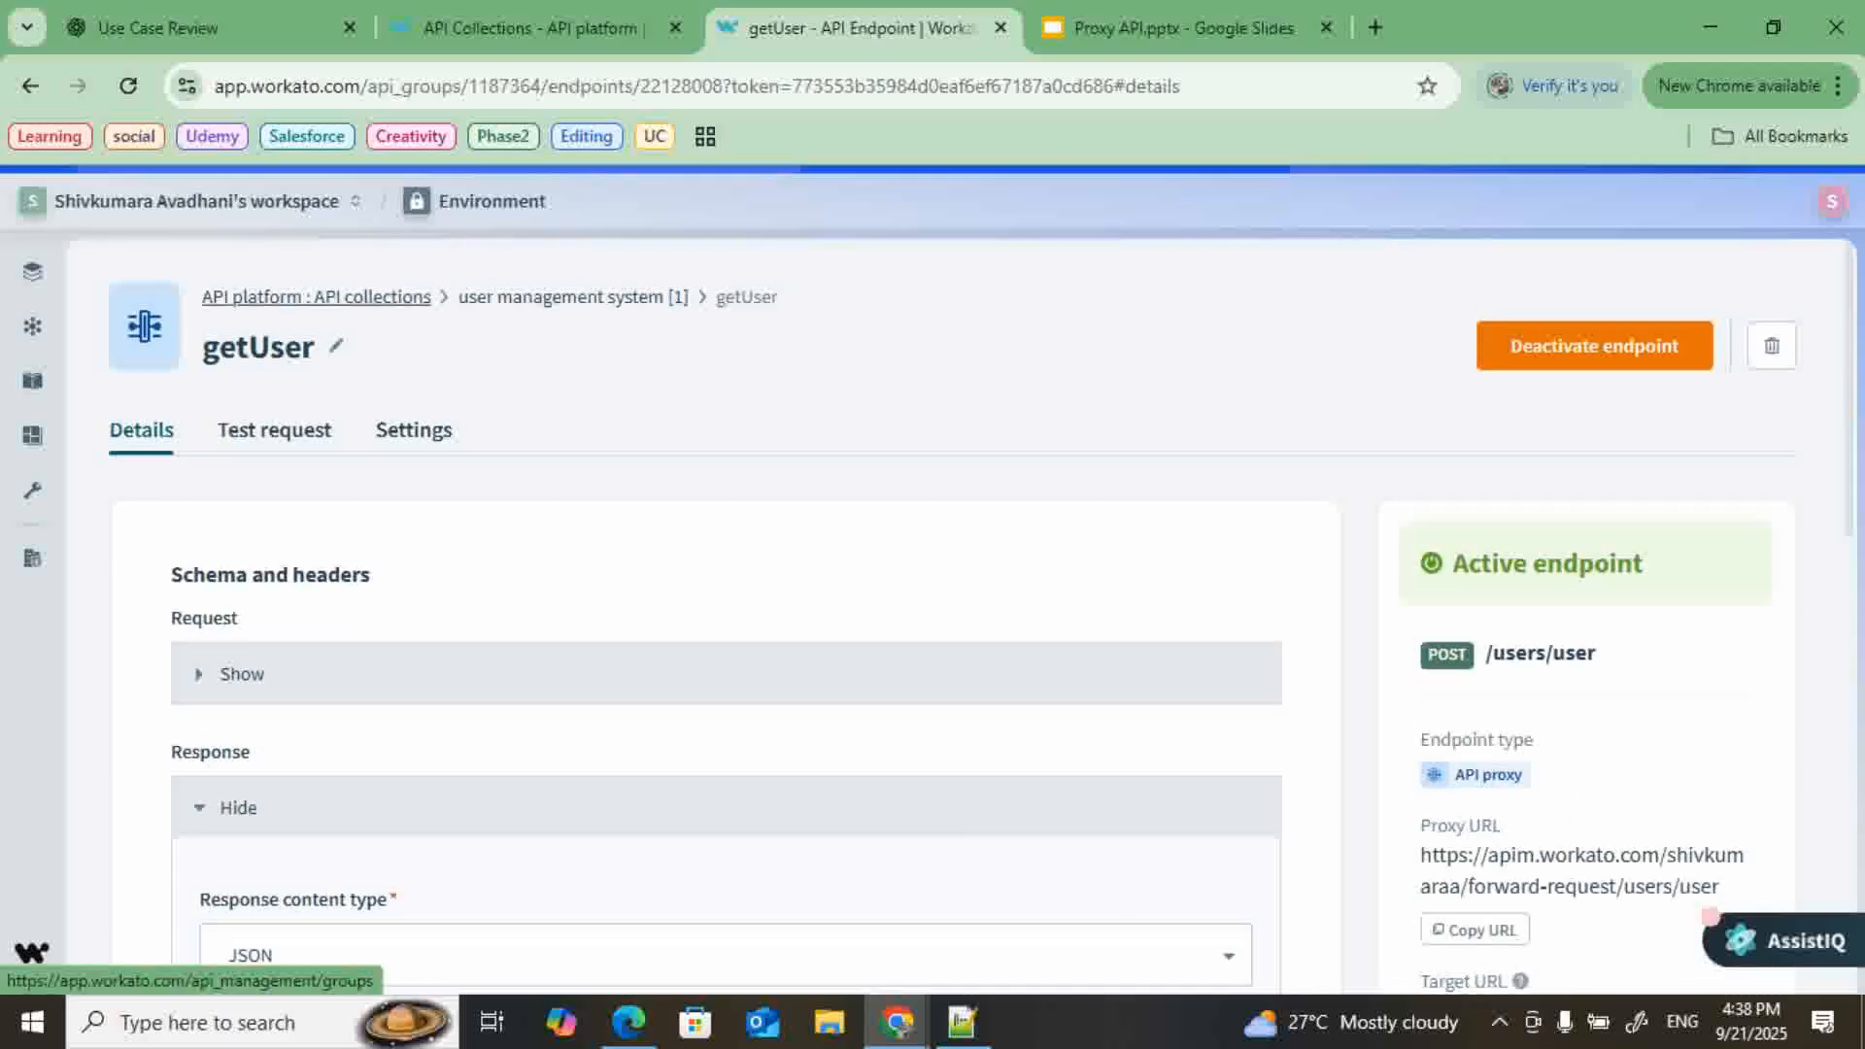
click(404, 295)
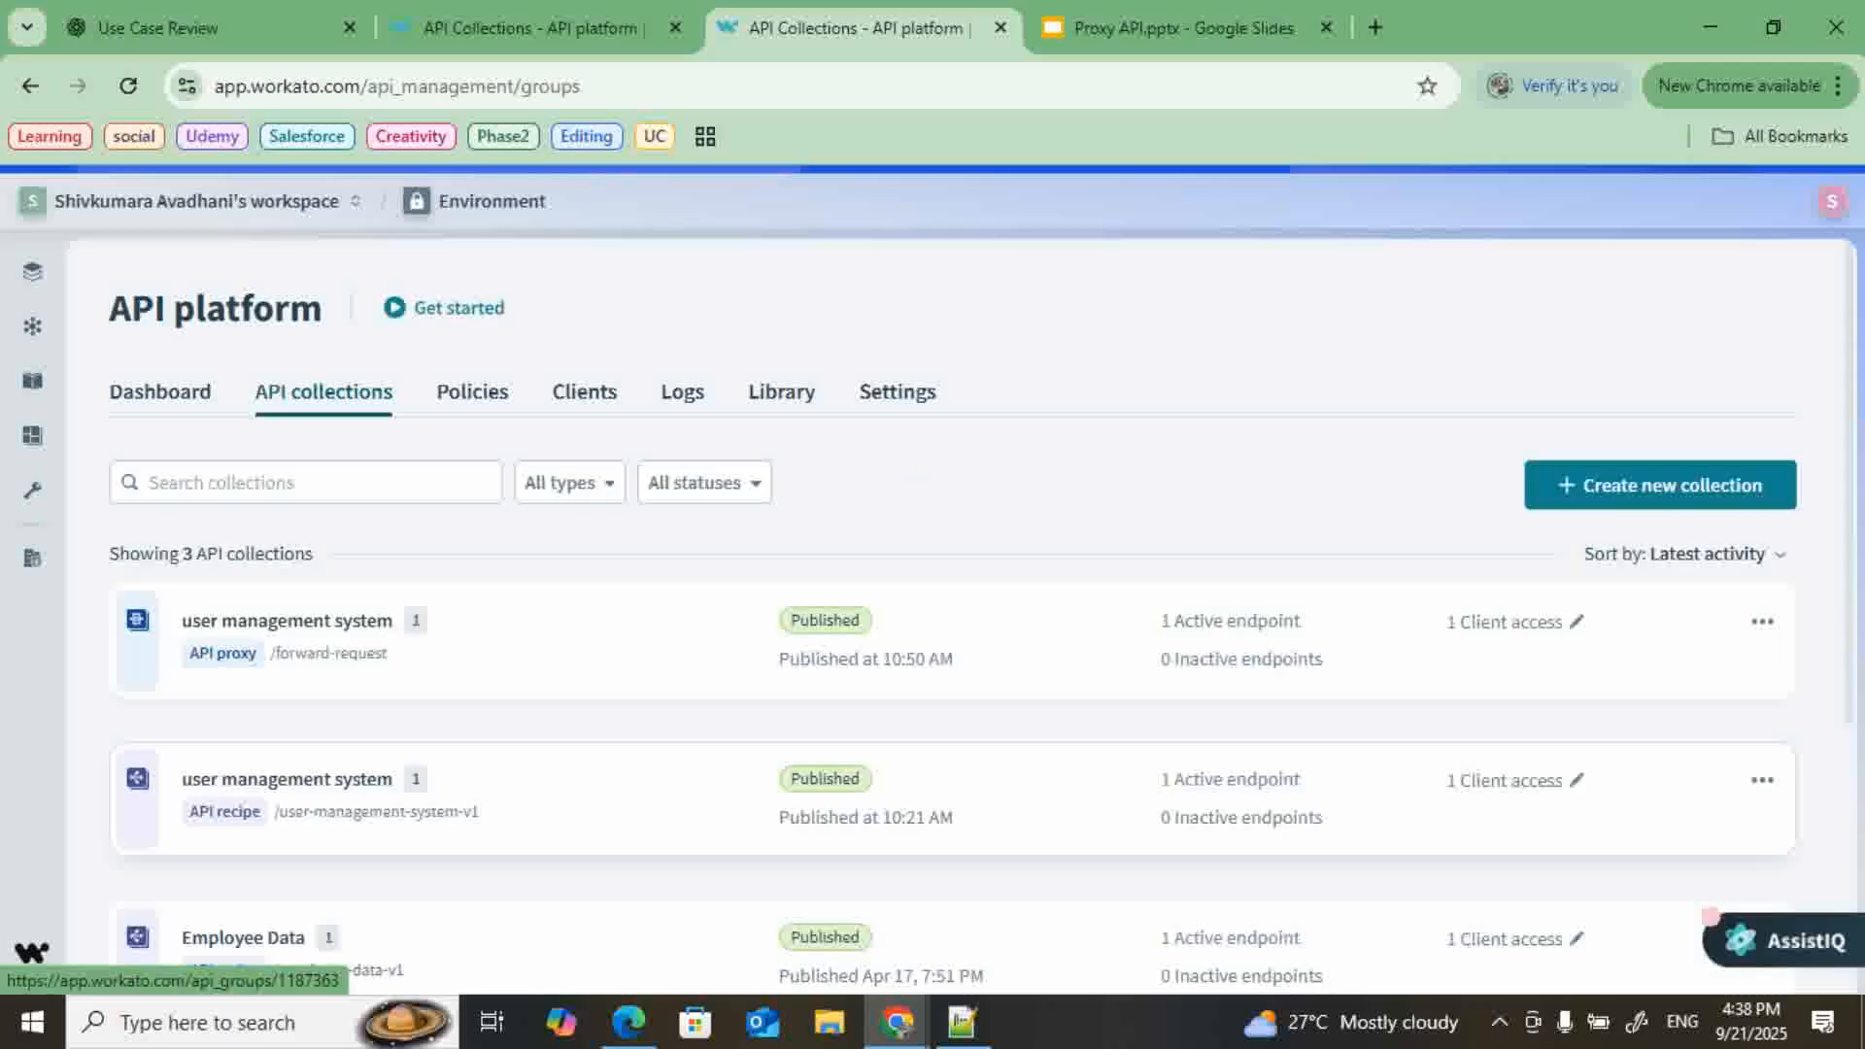
click(287, 780)
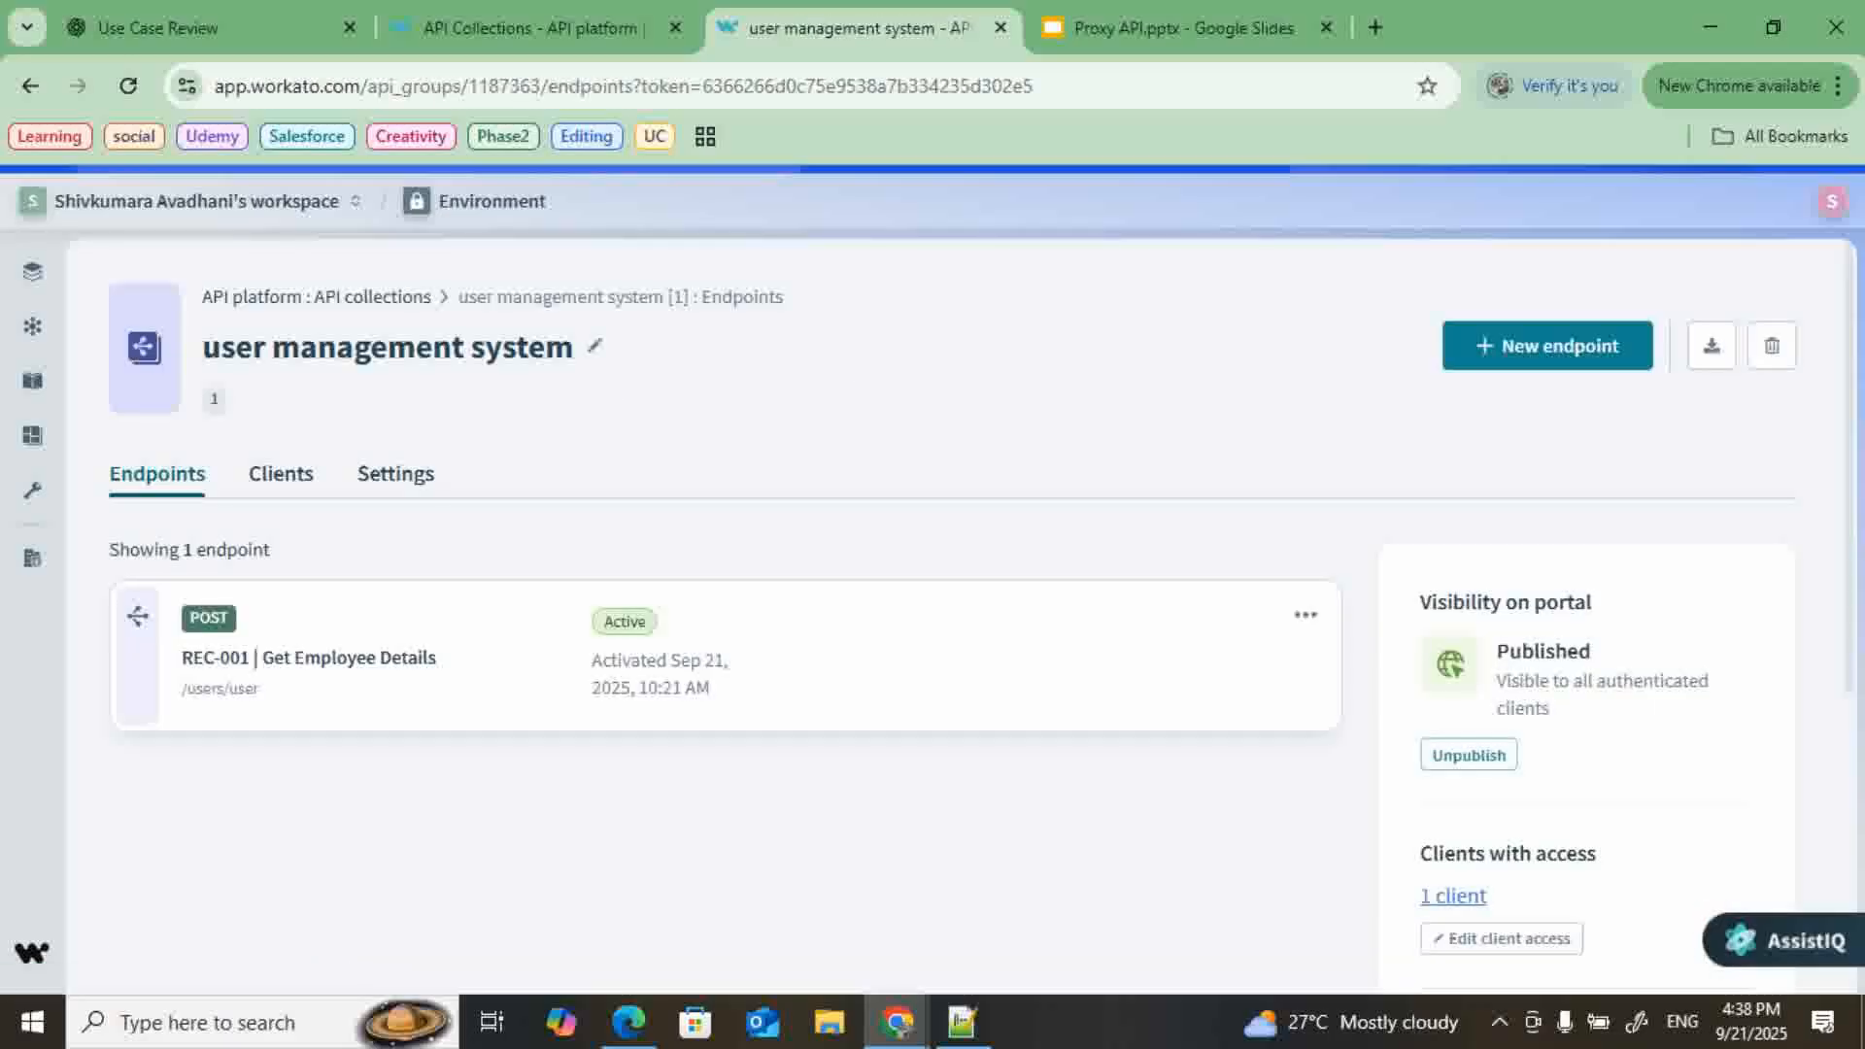
click(308, 658)
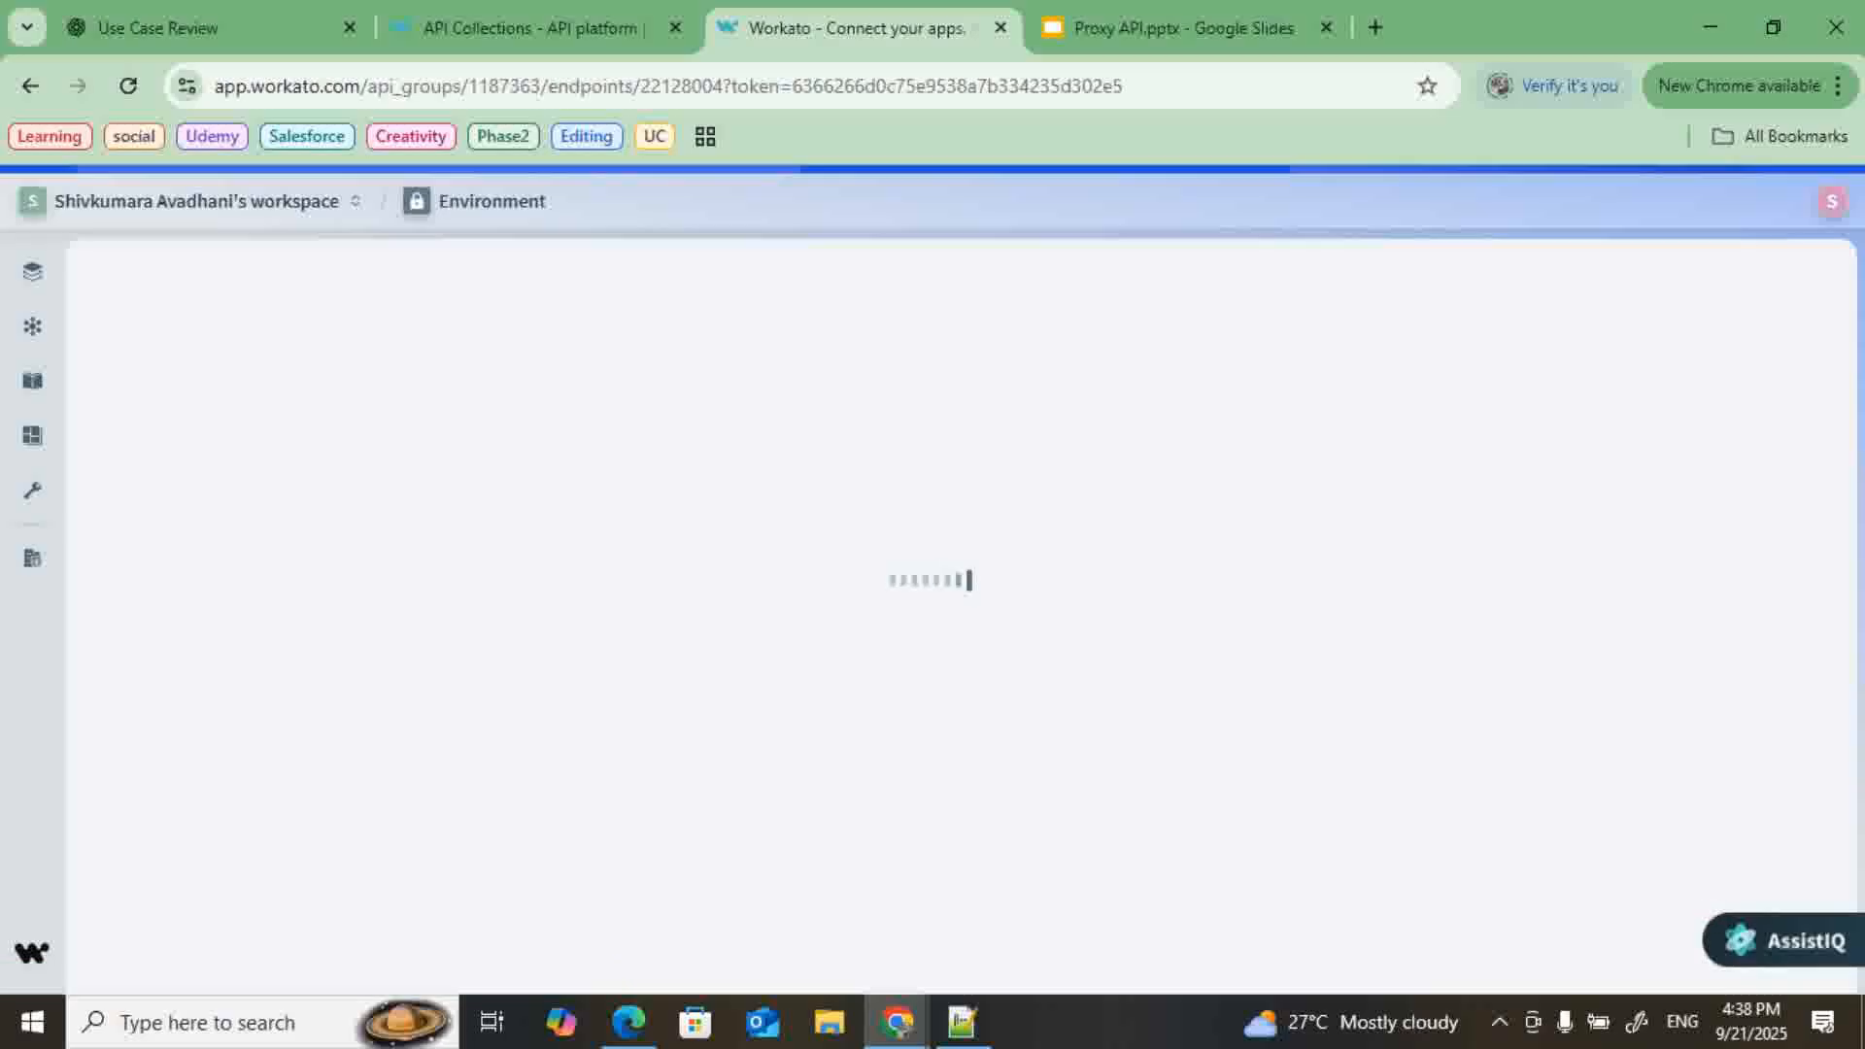
scroll(1515, 677, down, 2)
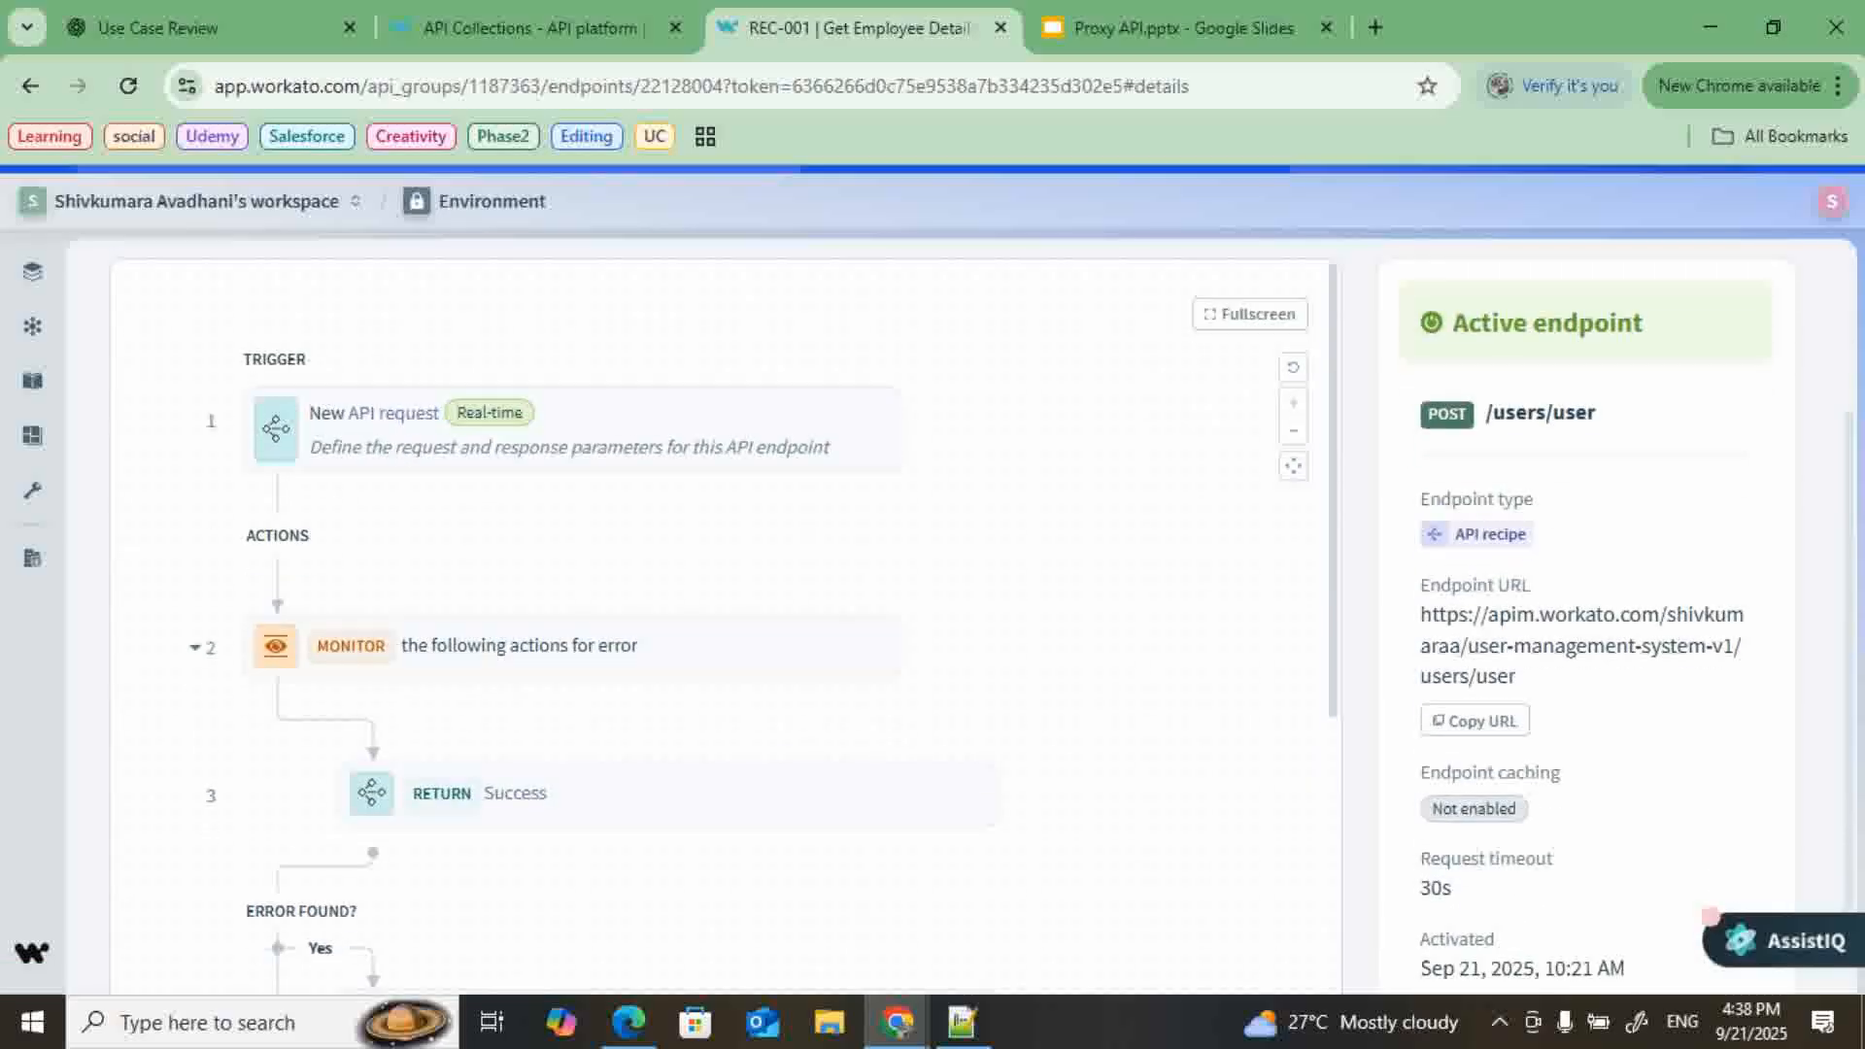
triple_click(1501, 677)
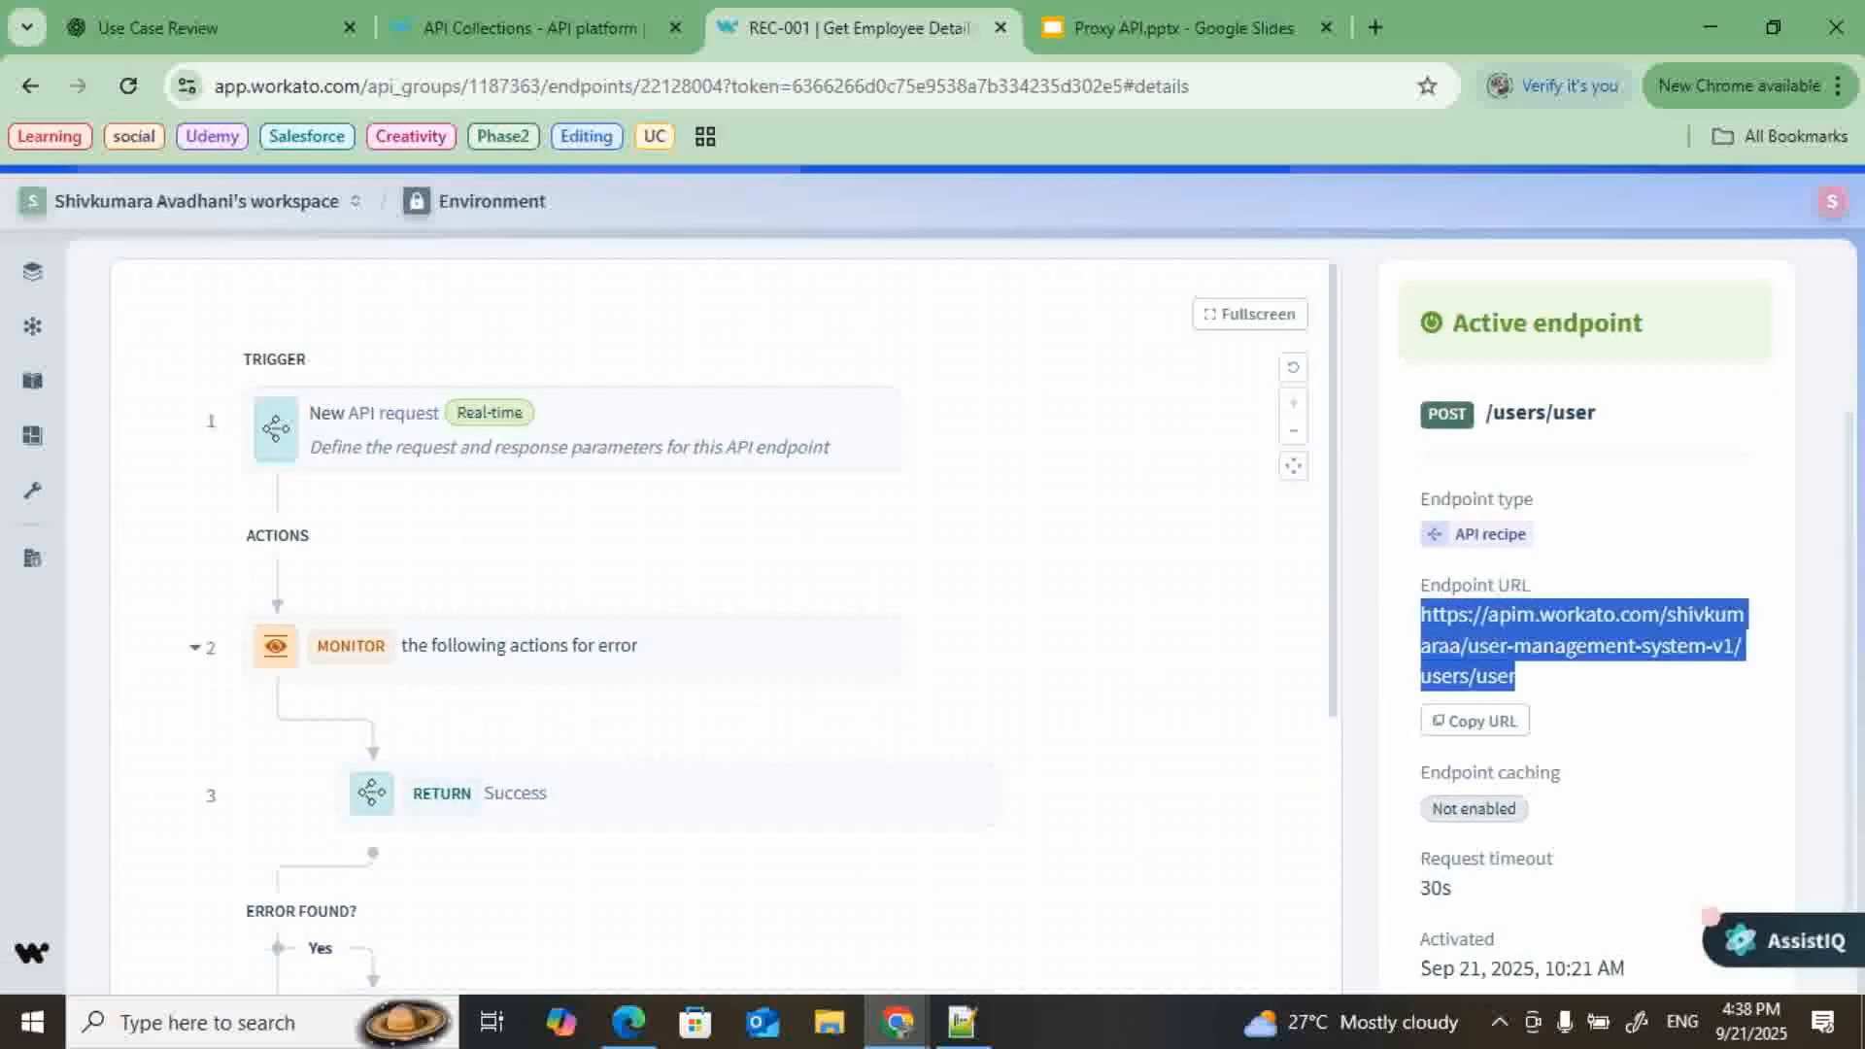
- Review the endpoint's recipe flow and inspect the response body status of its Success return step
scroll(1515, 677, up, 2)
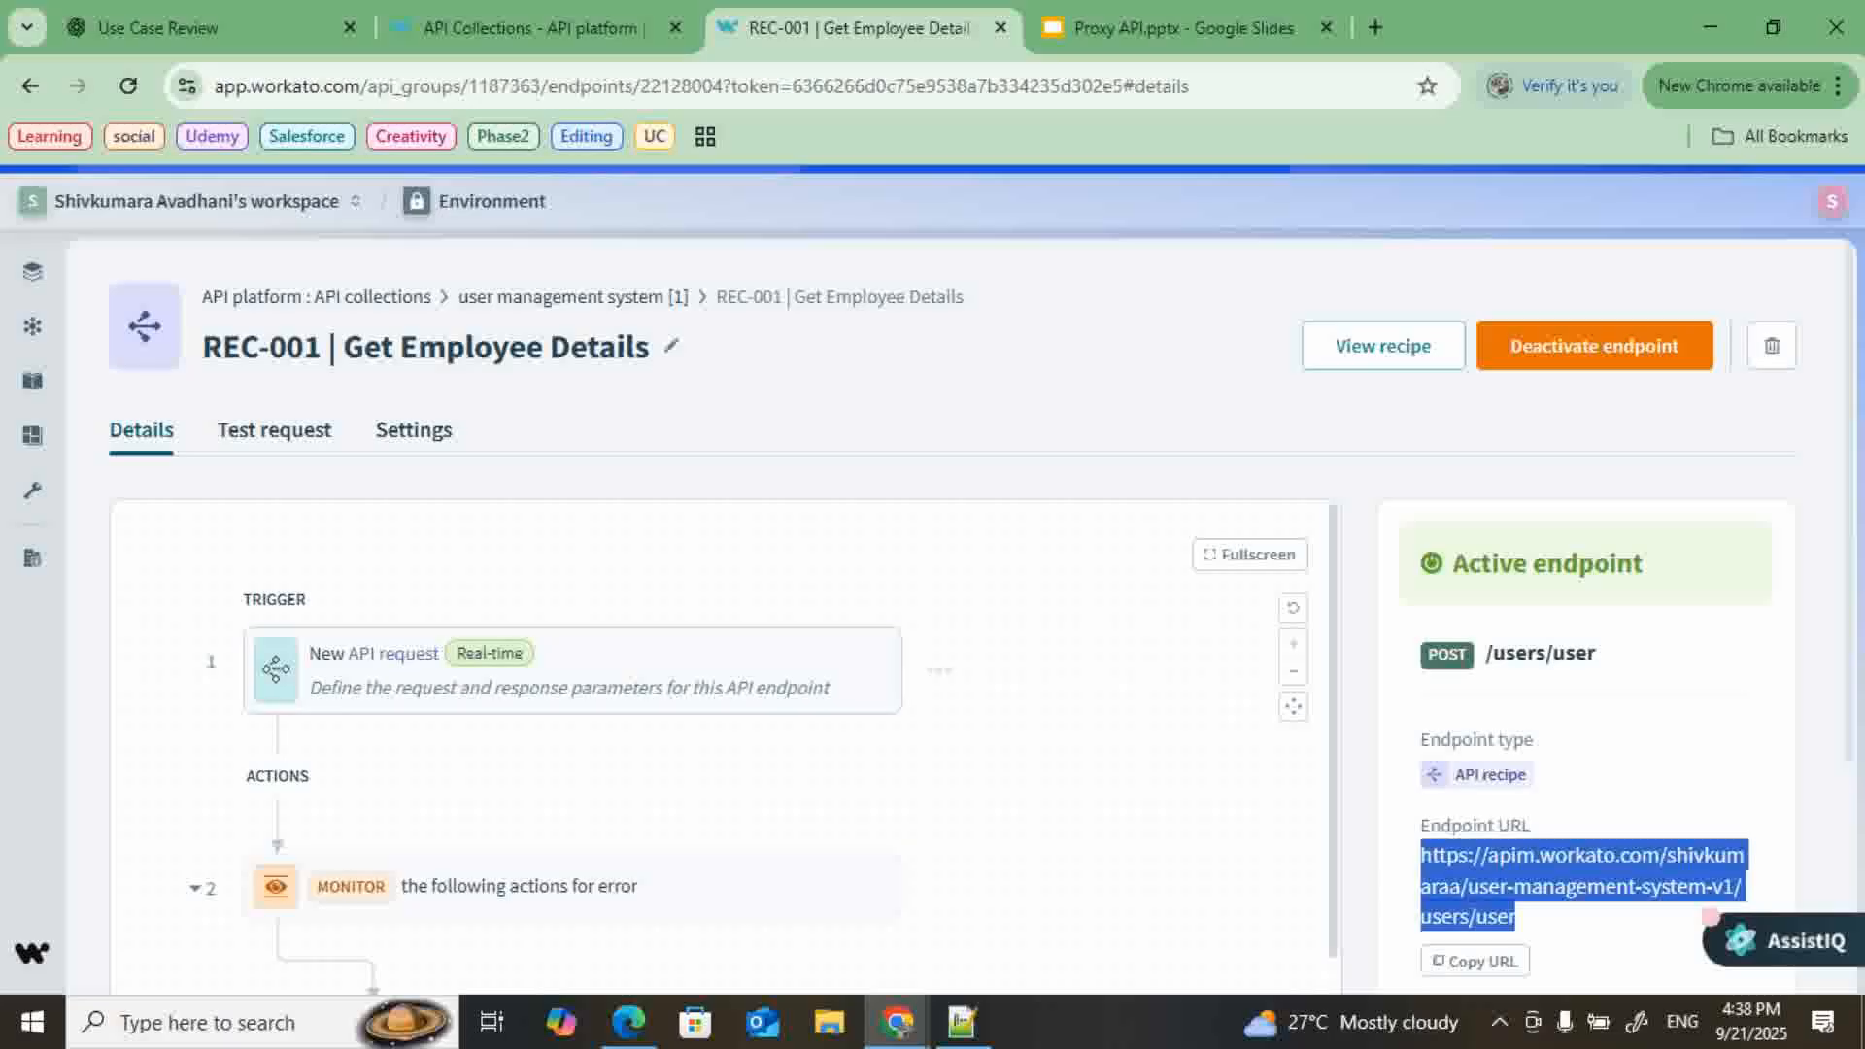
scroll(719, 748, down, 2)
scroll(719, 748, down, 1)
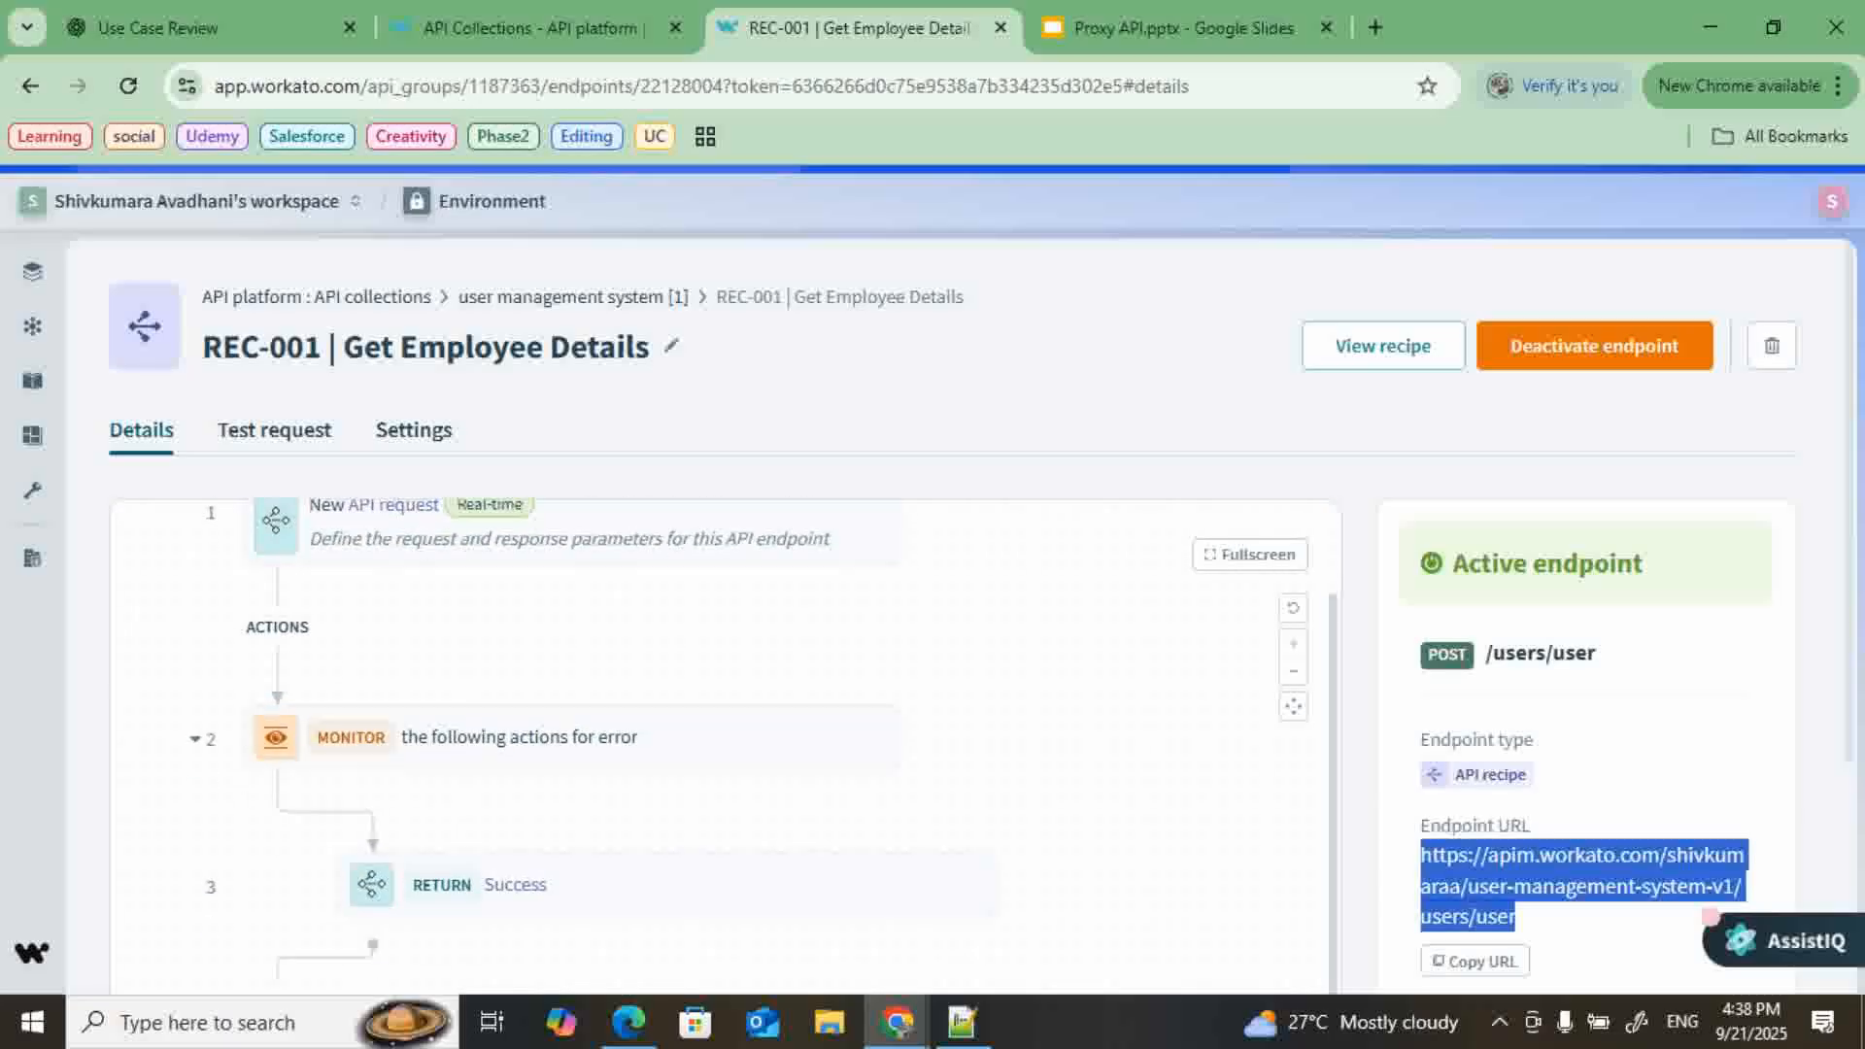
scroll(719, 748, up, 2)
scroll(583, 486, down, 1)
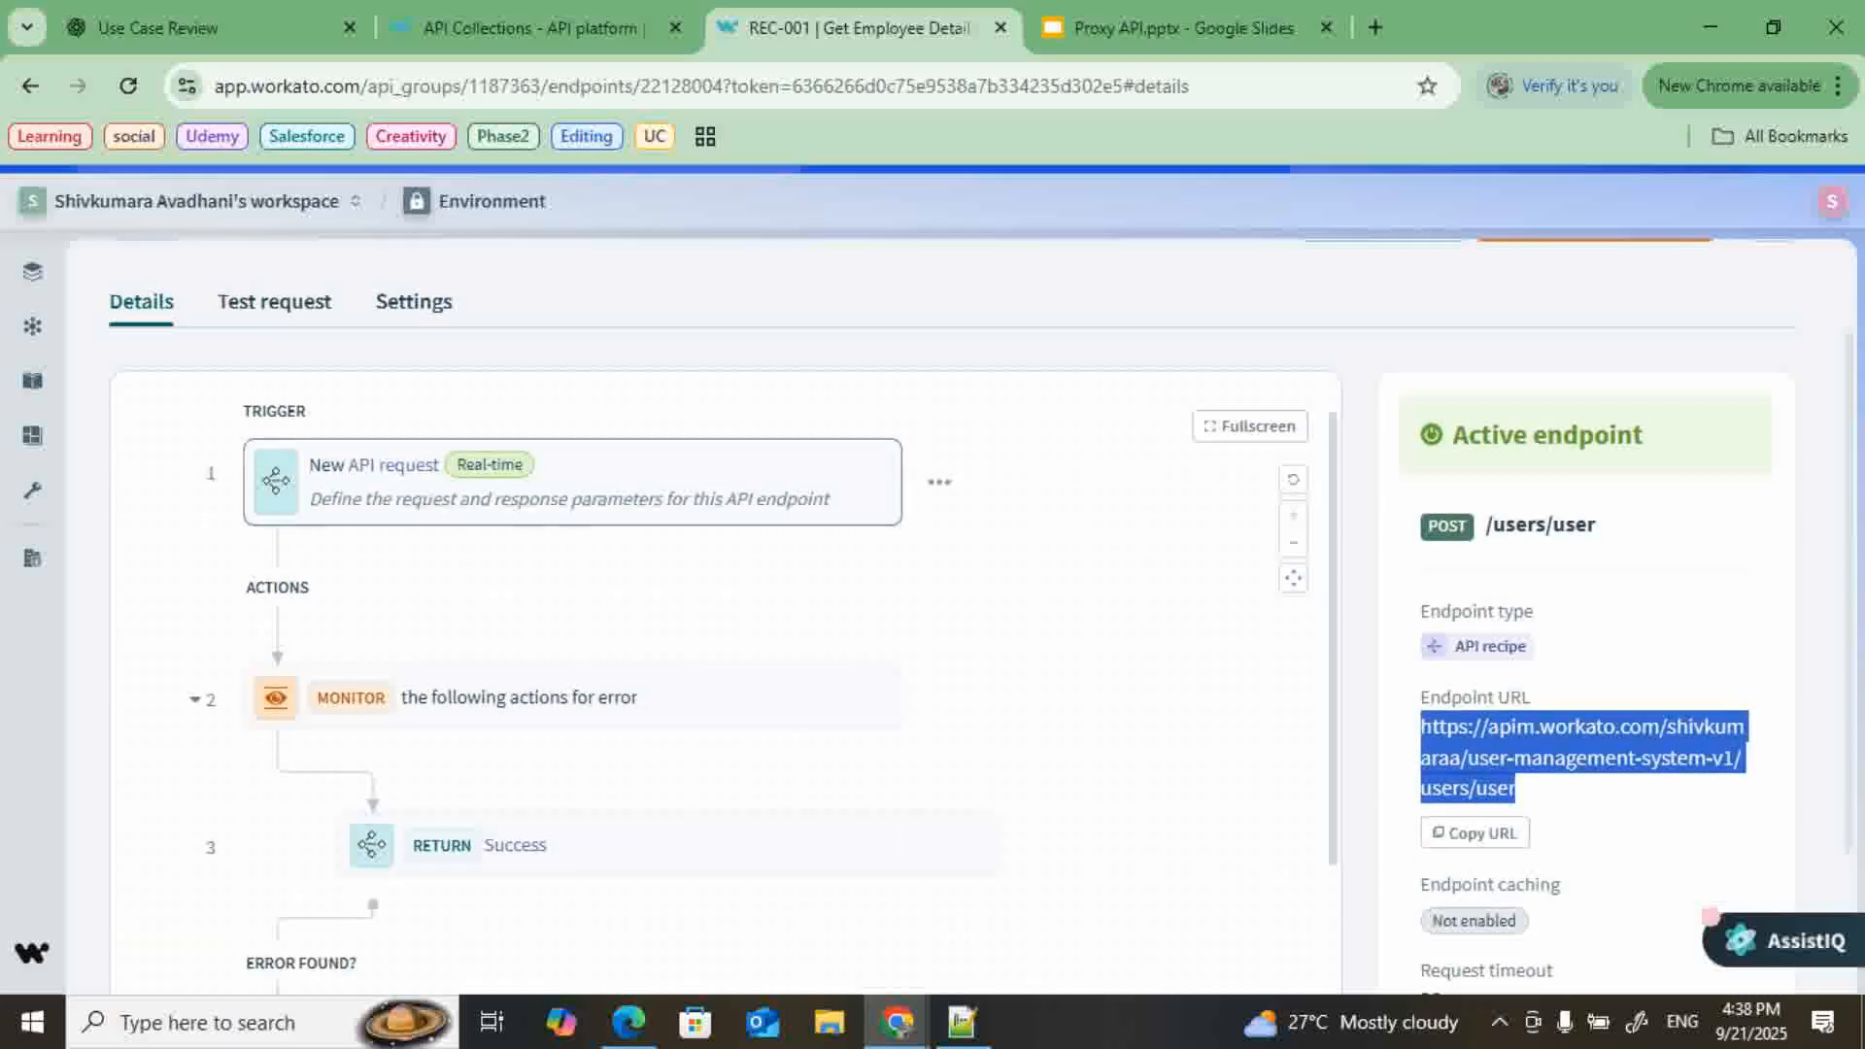
scroll(793, 670, down, 2)
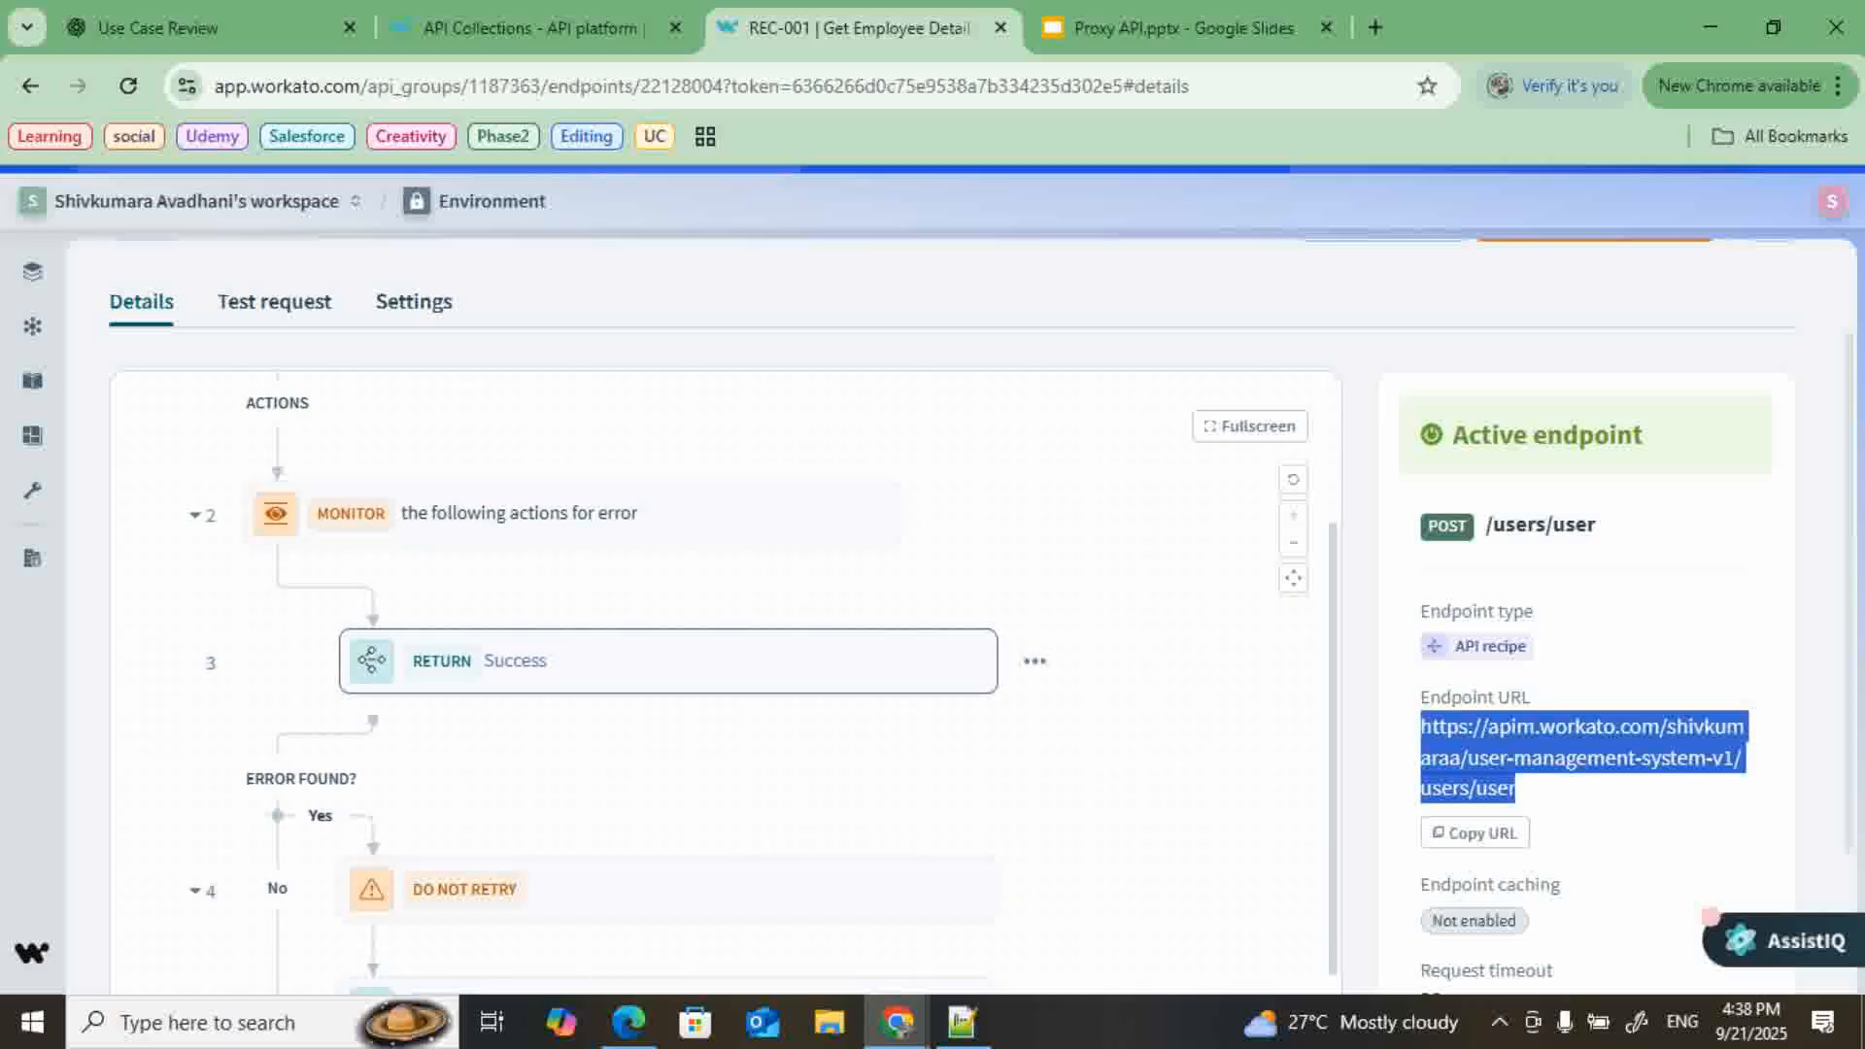
click(793, 661)
scroll(1006, 729, down, 3)
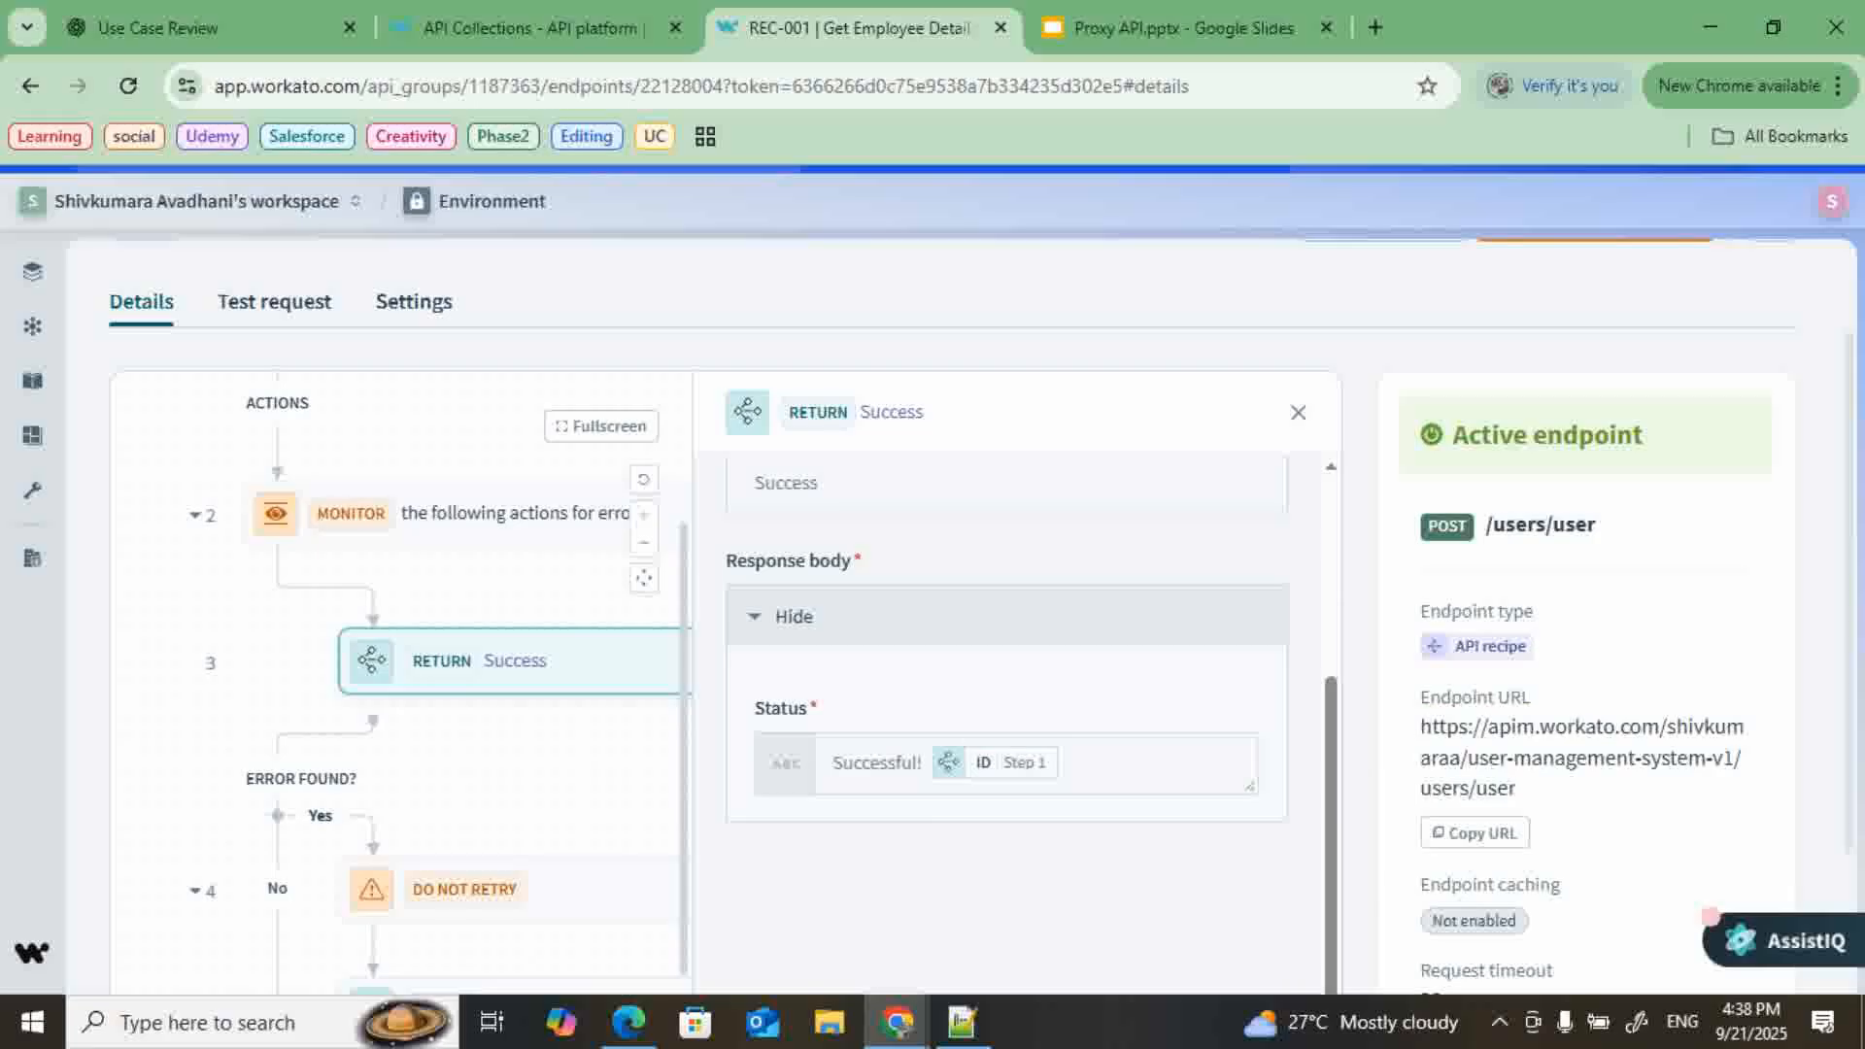
click(1298, 413)
- Open the recipe's Failure return step and examine the status in its response body
scroll(738, 680, down, 3)
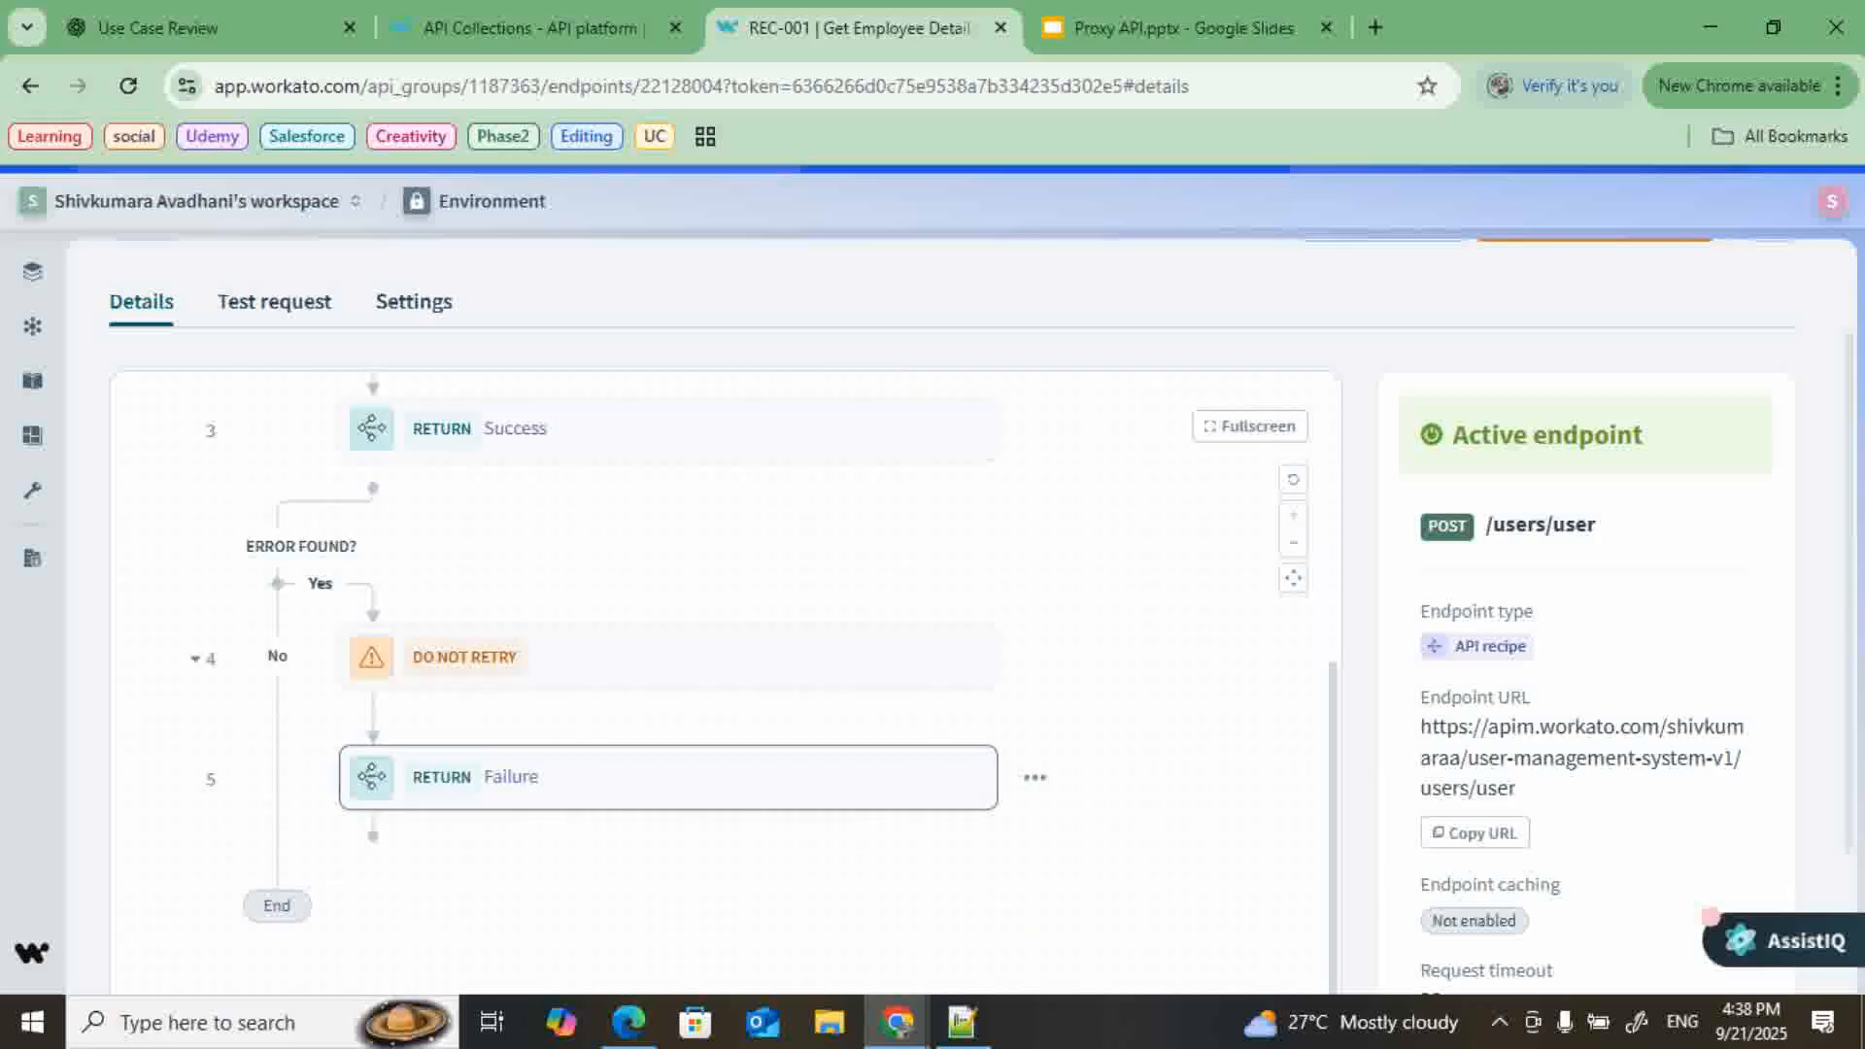
click(670, 777)
scroll(1006, 728, down, 3)
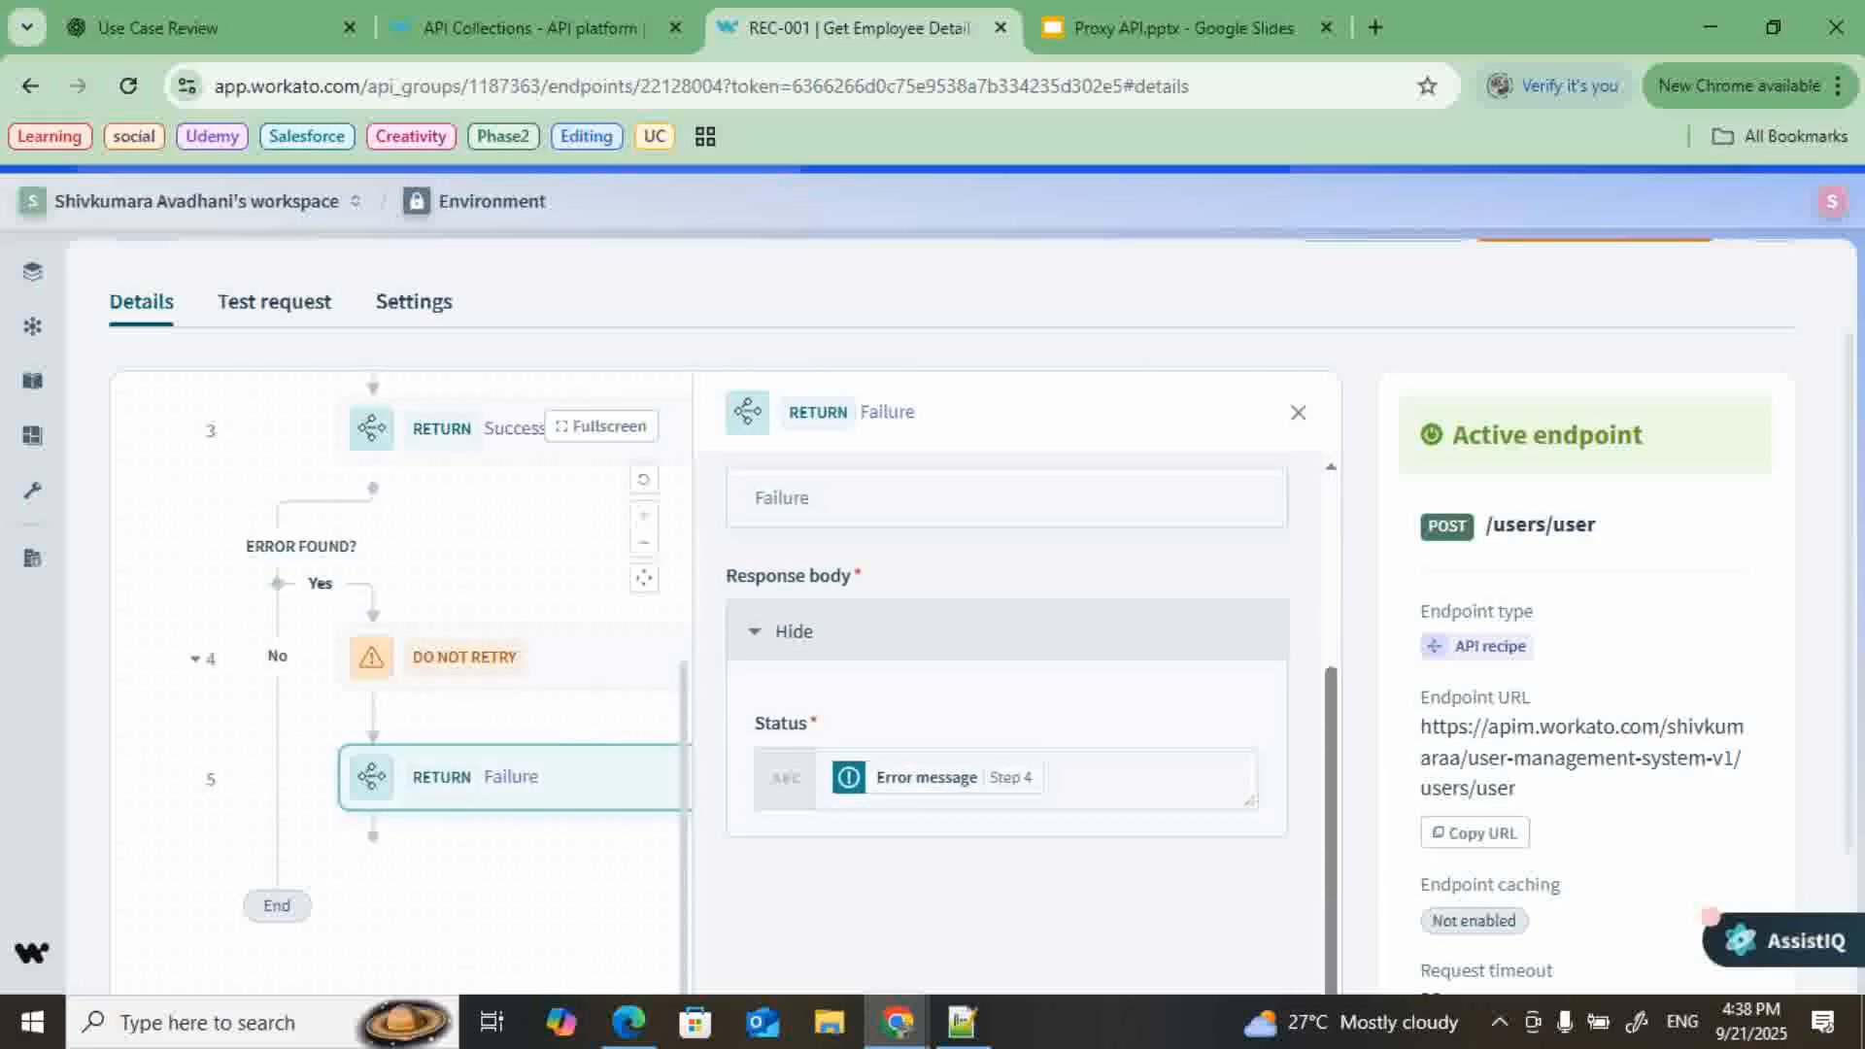
- Open the getUser endpoint of the user management system API proxy collection
scroll(1360, 437, up, 2)
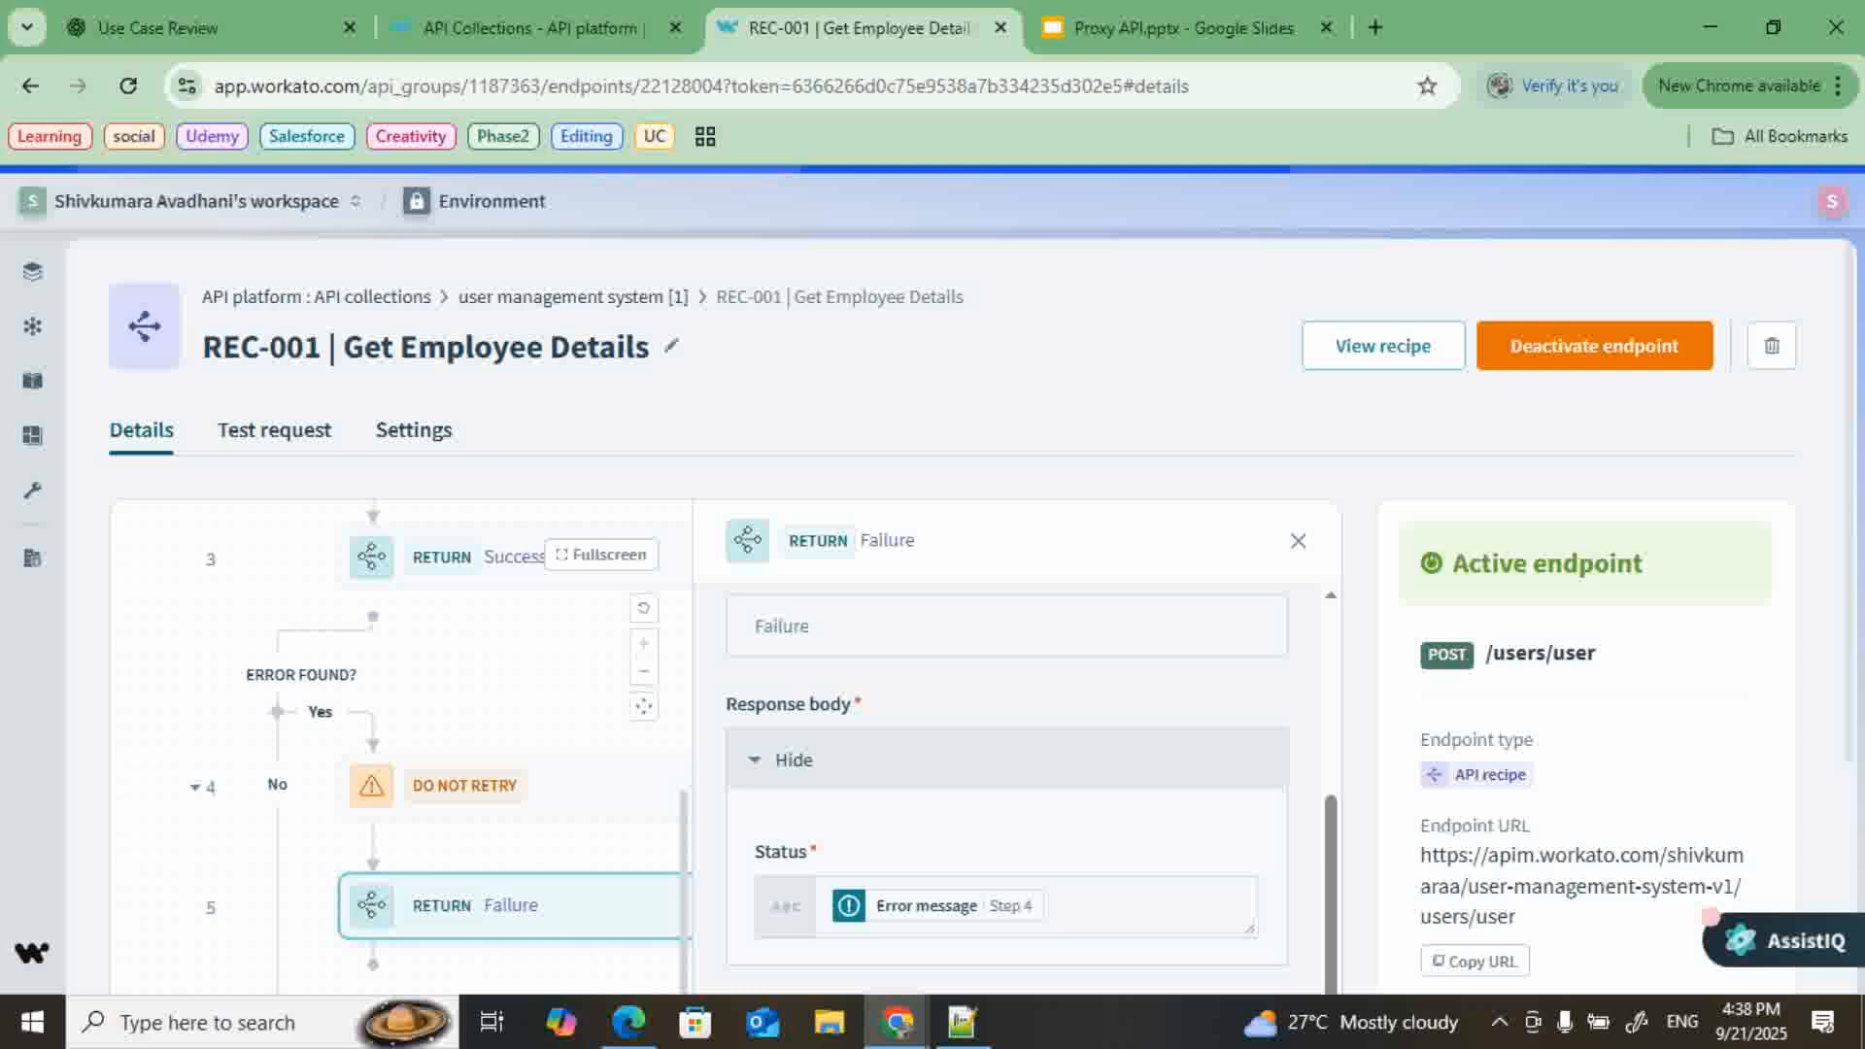
click(321, 297)
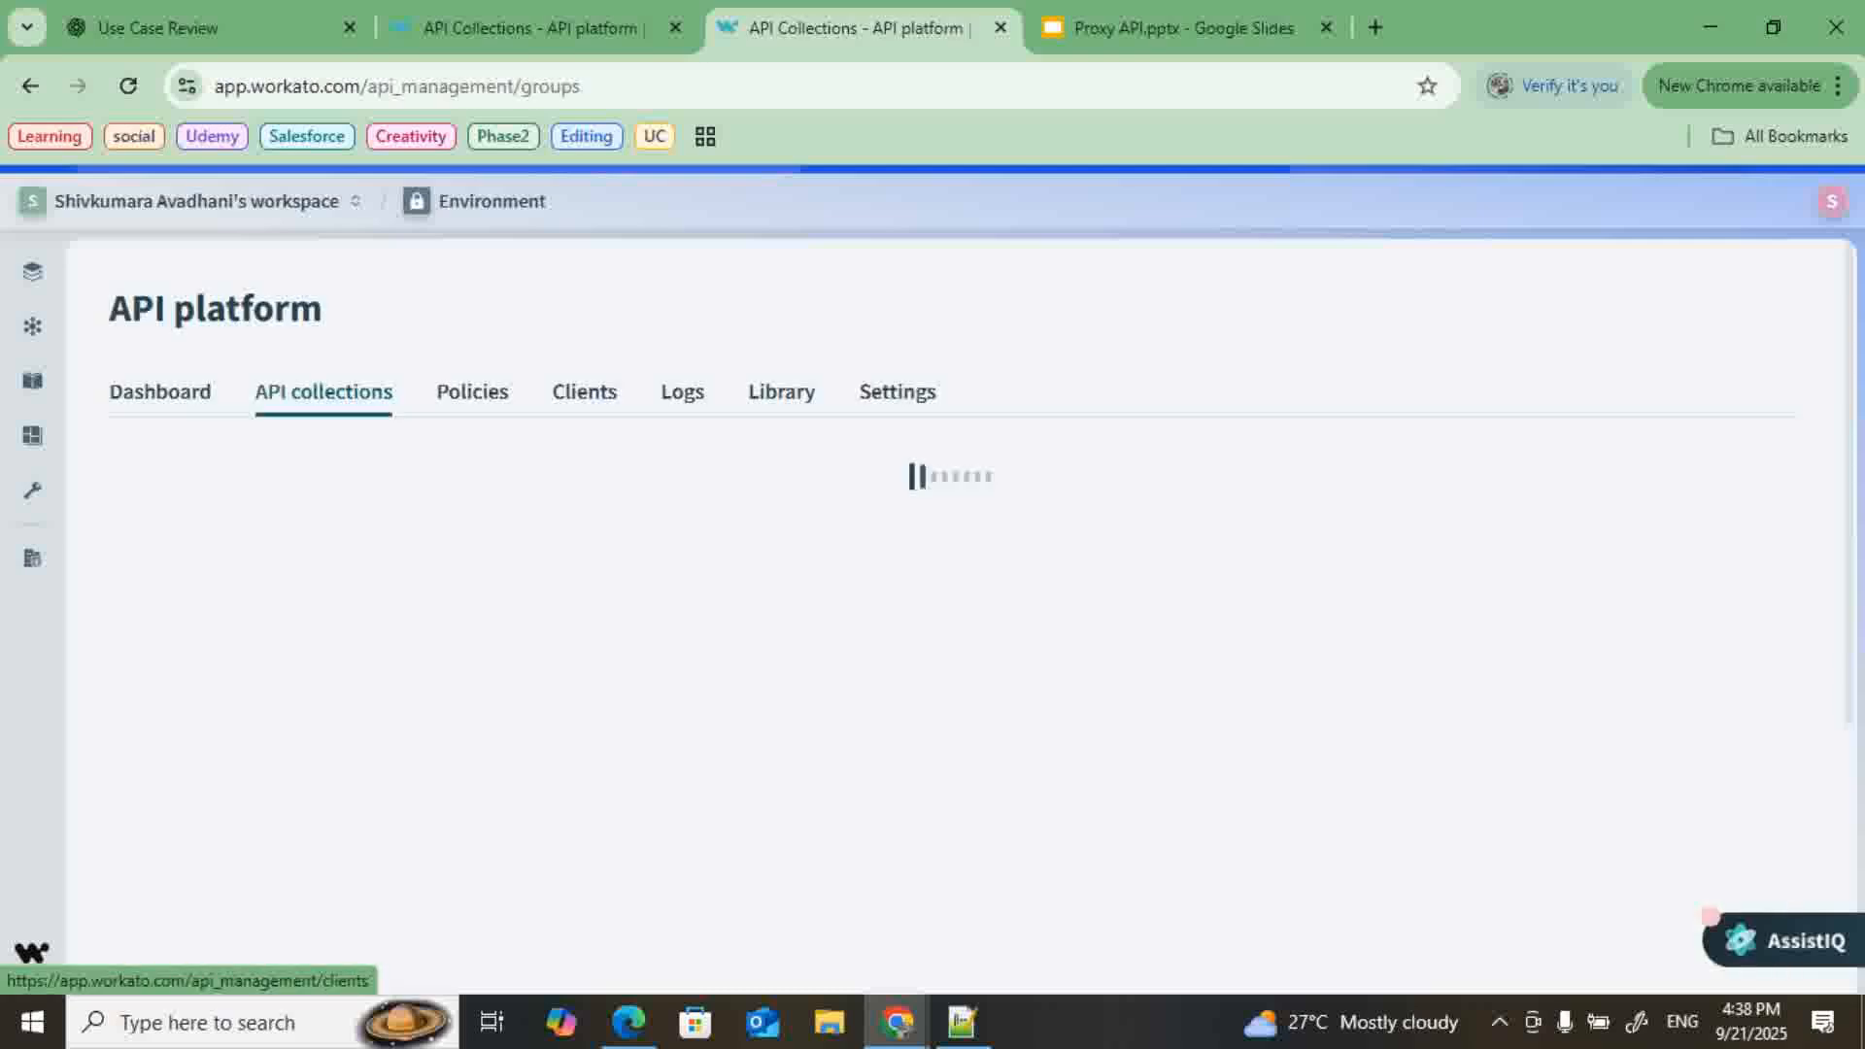
click(288, 621)
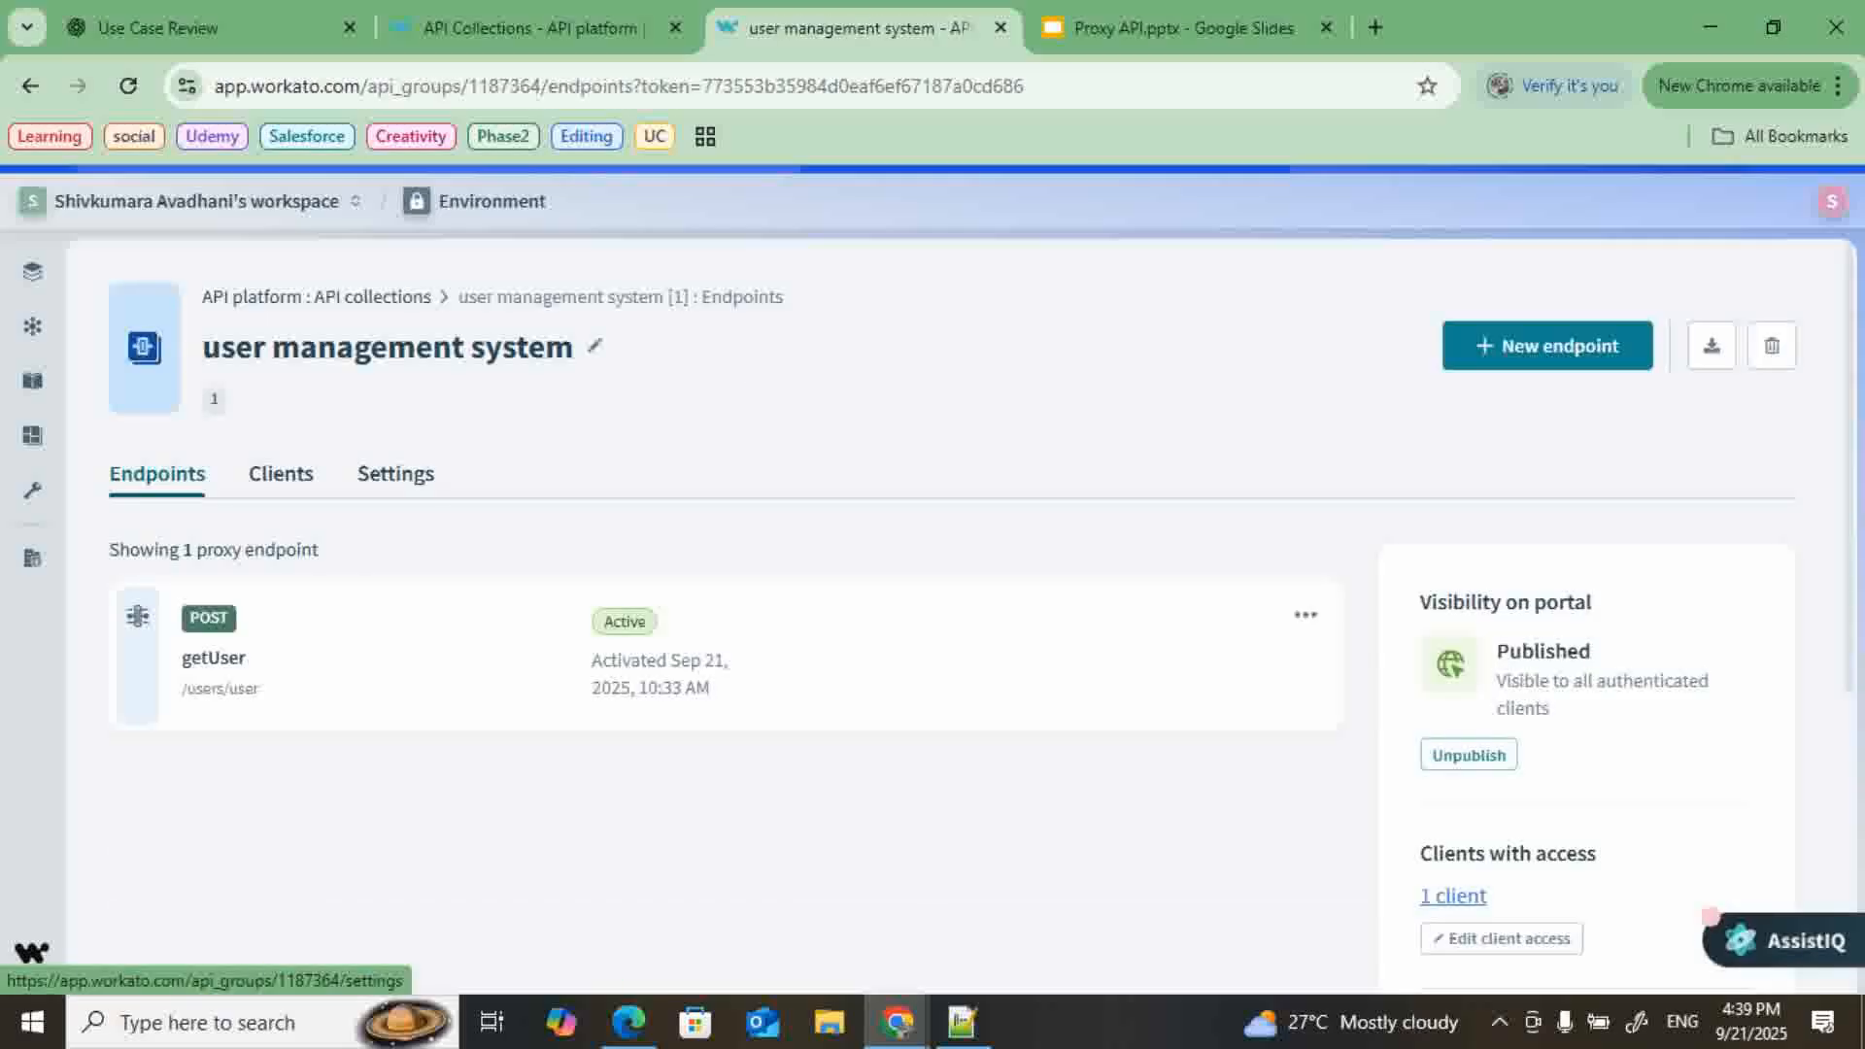
click(395, 473)
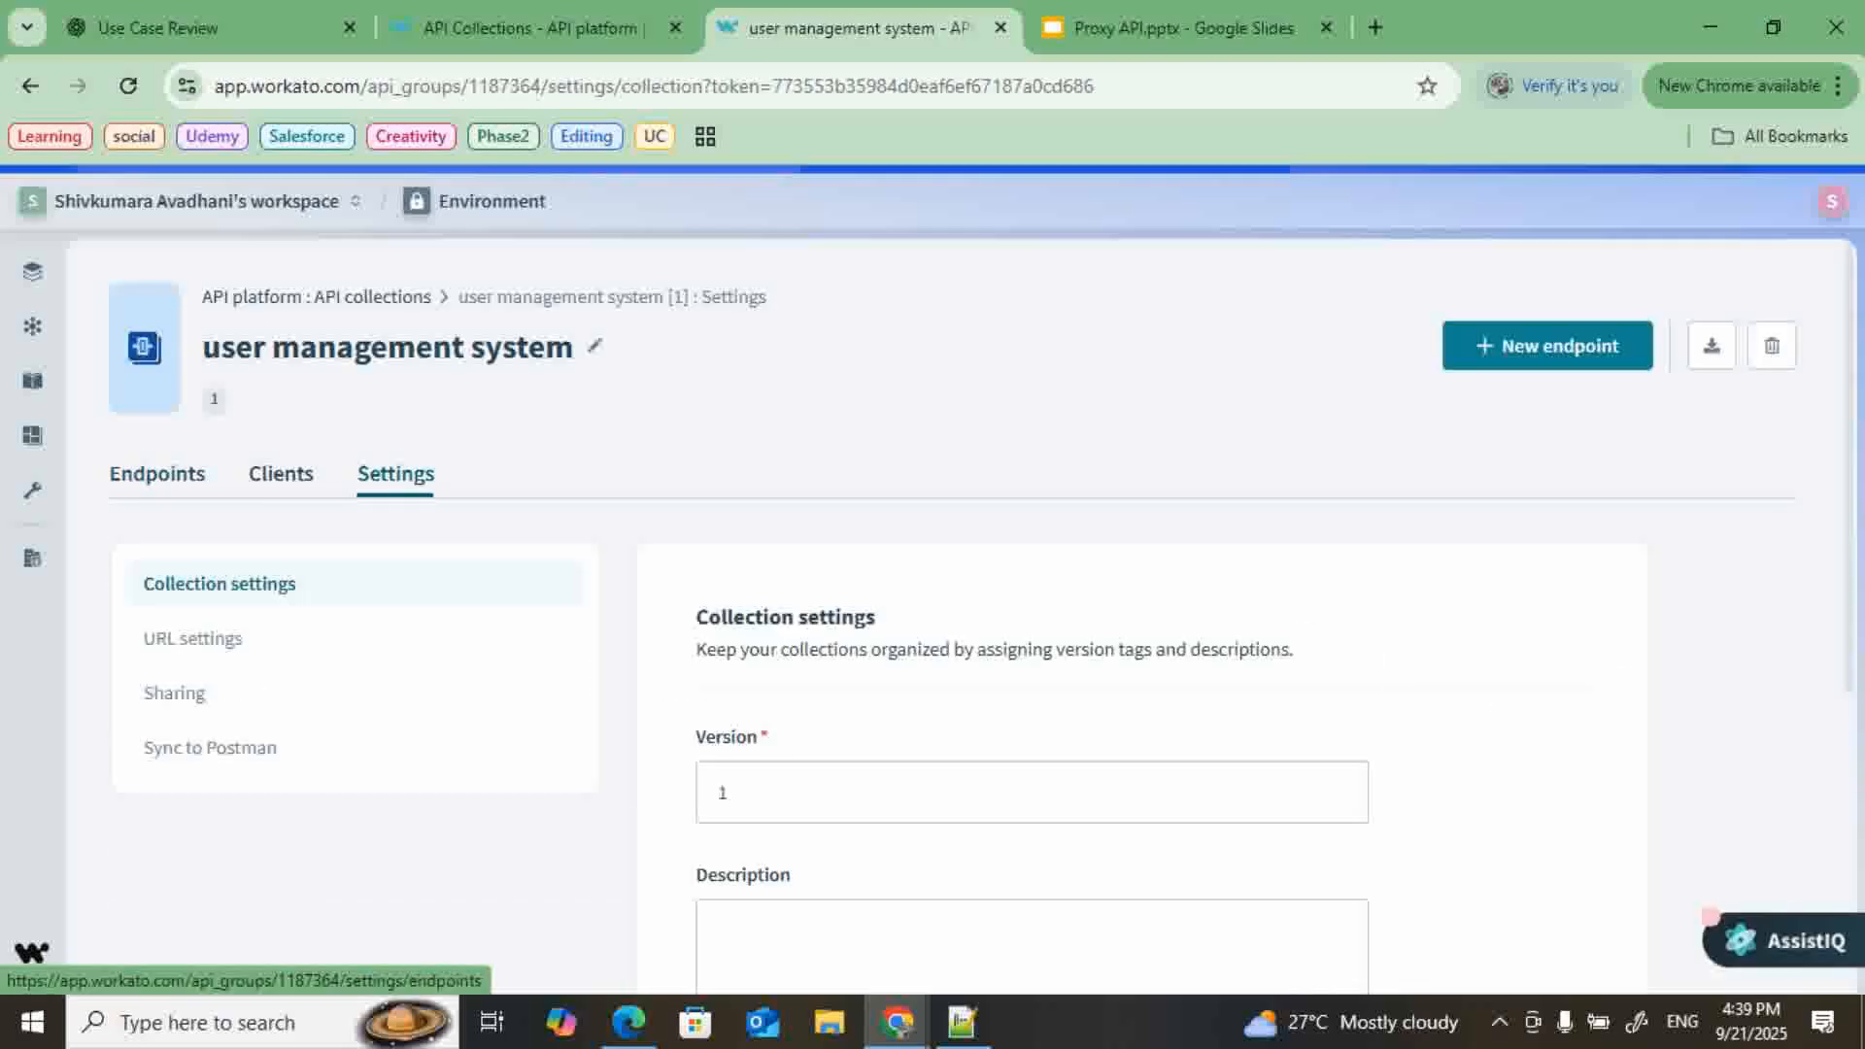
click(158, 474)
click(212, 656)
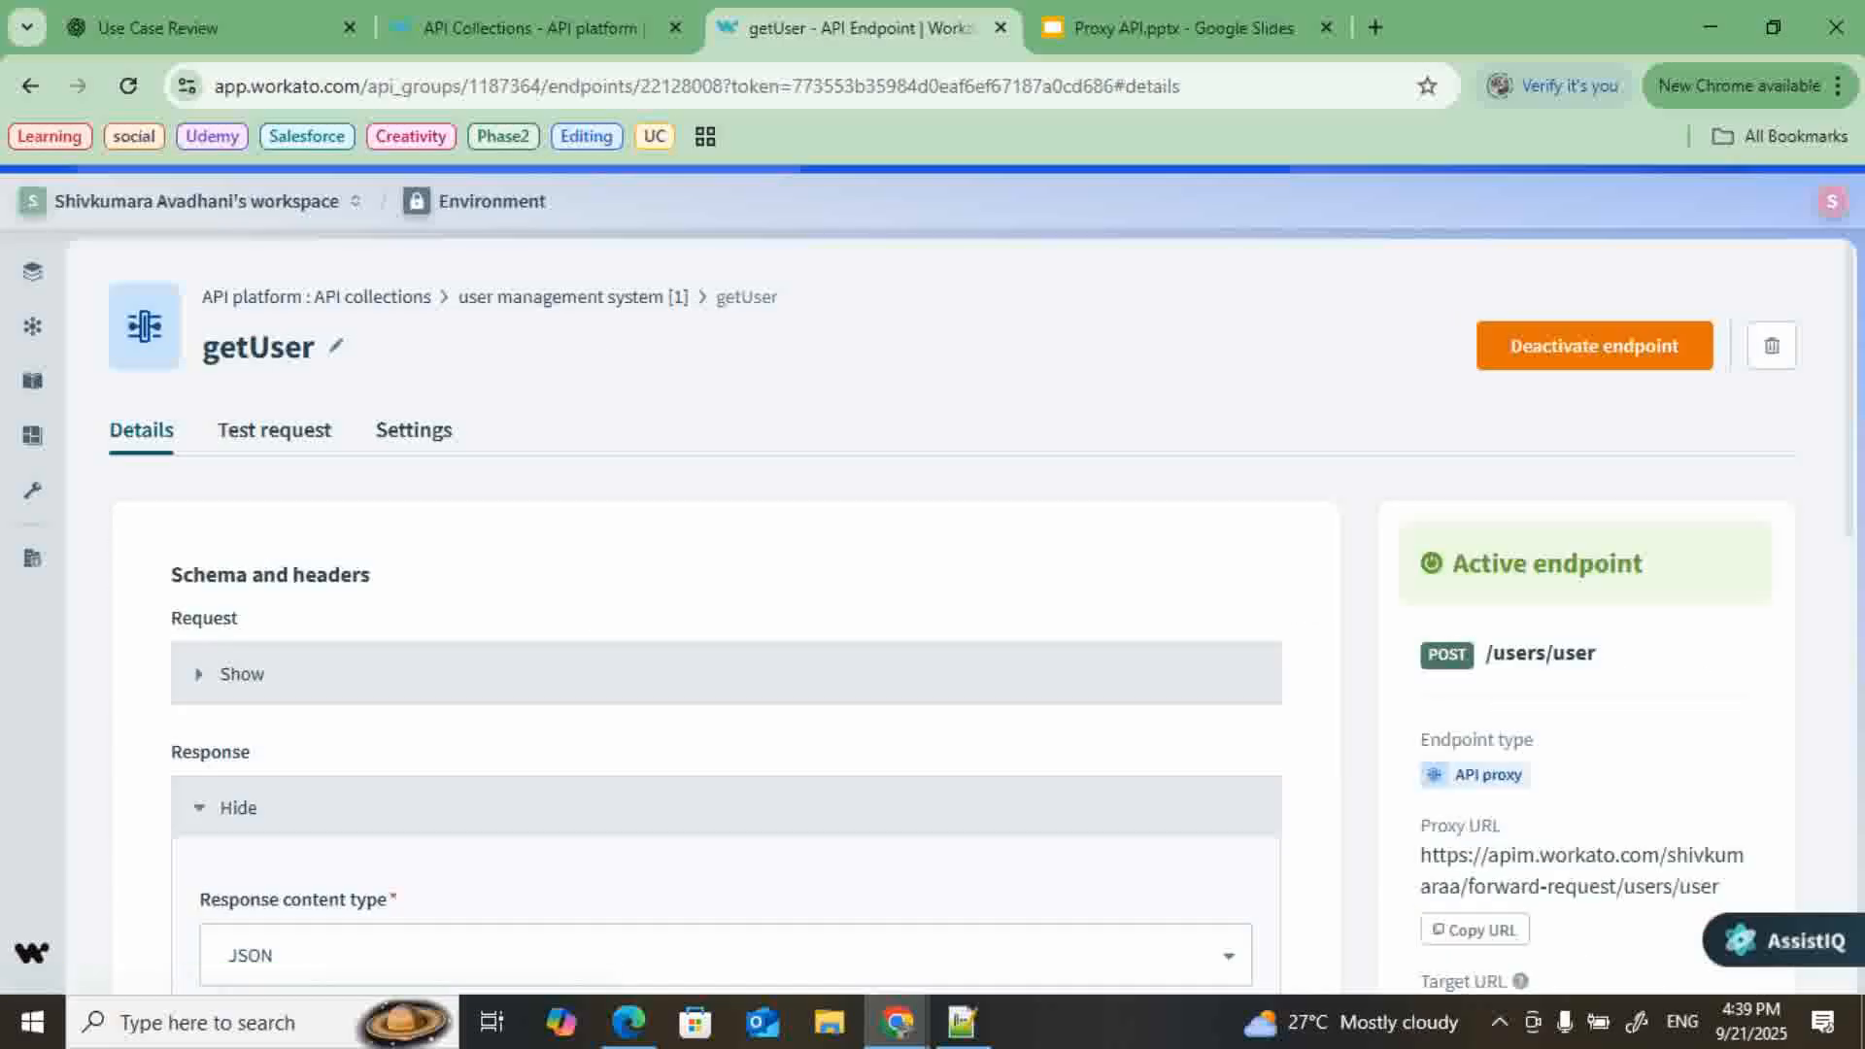
- Look over the getUser endpoint's details and its test request parameters and example request body
scroll(971, 631, down, 3)
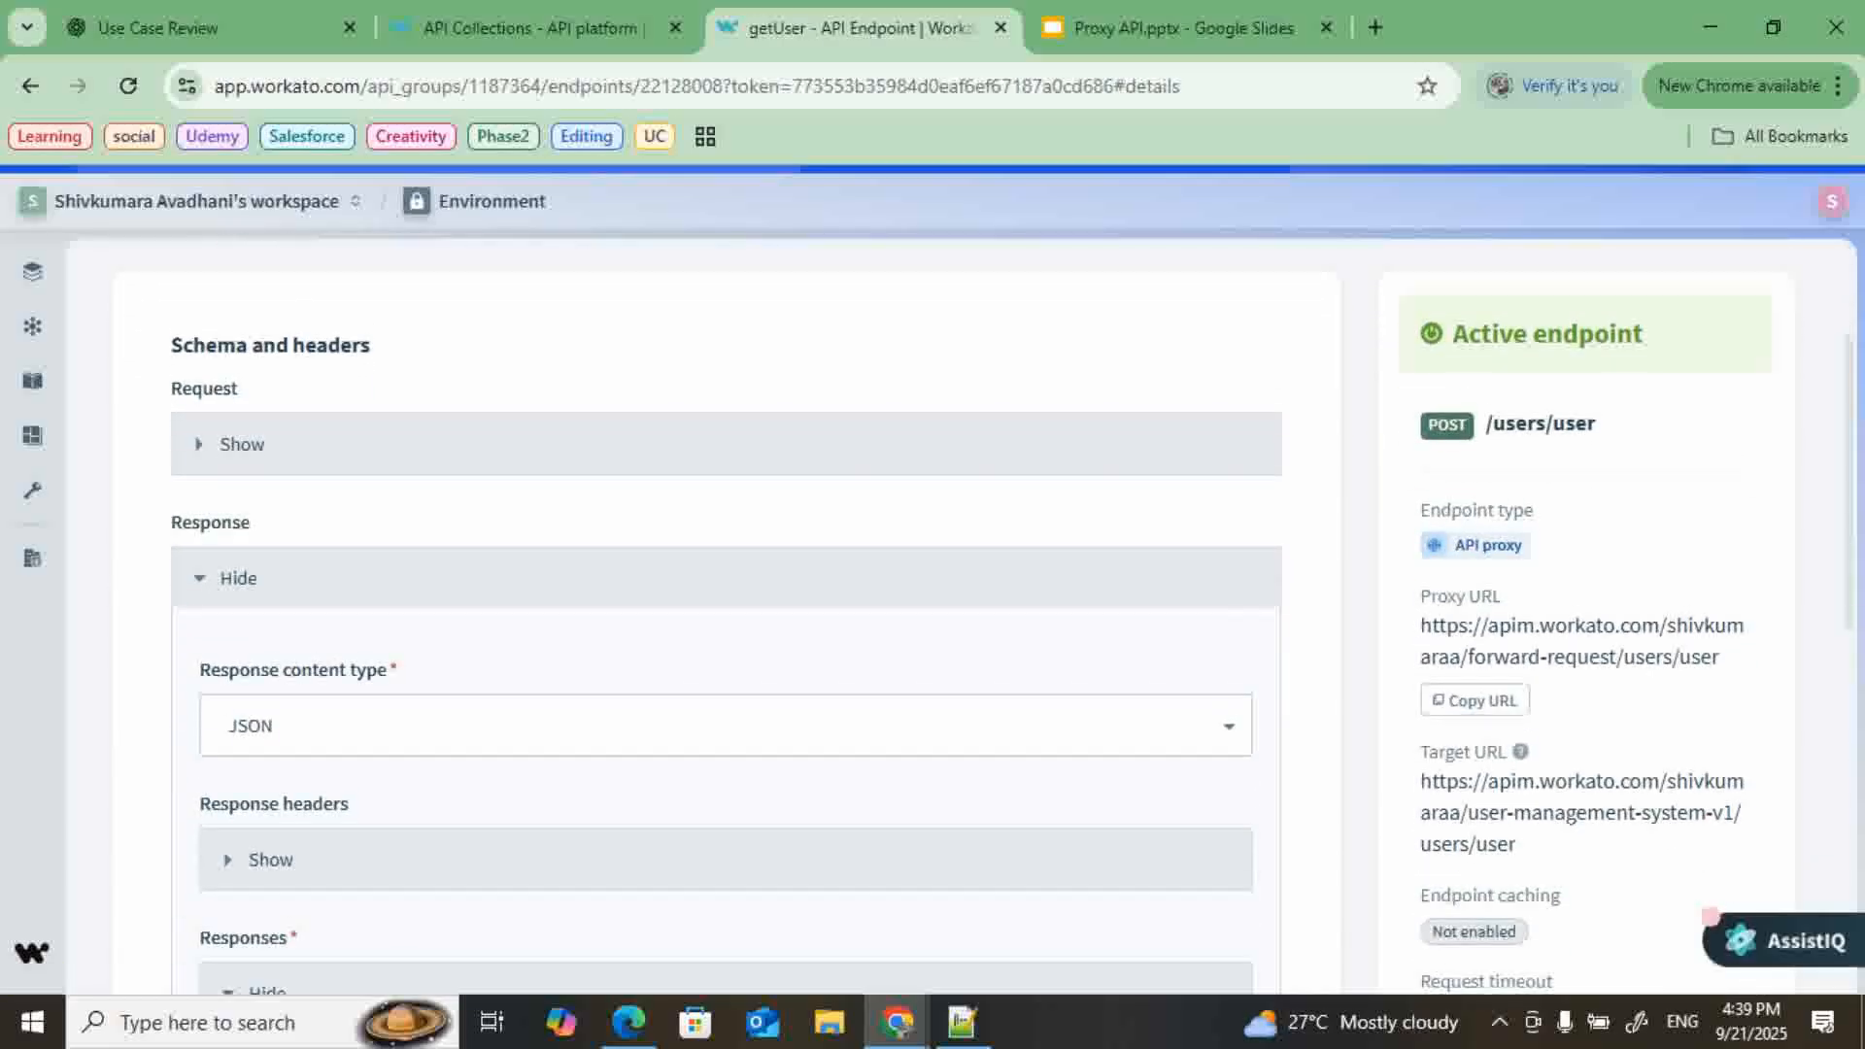
scroll(728, 632, down, 2)
scroll(728, 631, up, 5)
click(274, 429)
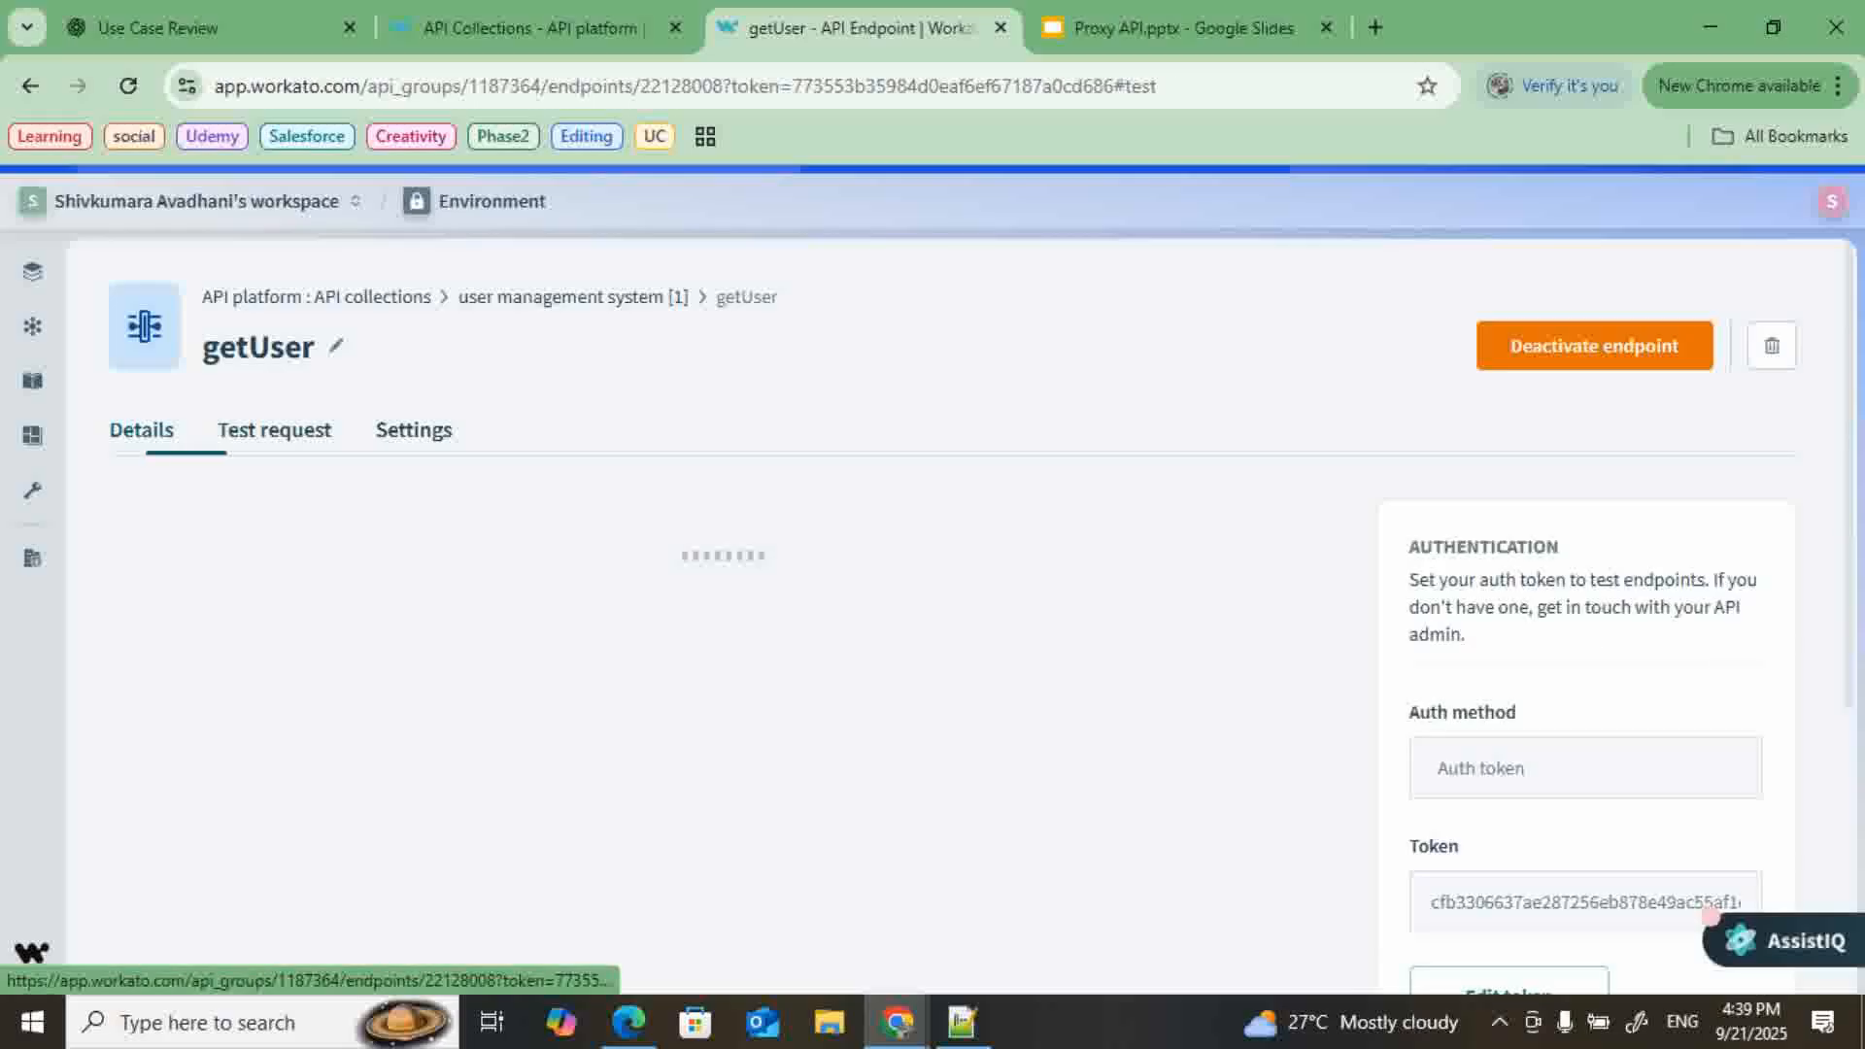
scroll(729, 631, down, 3)
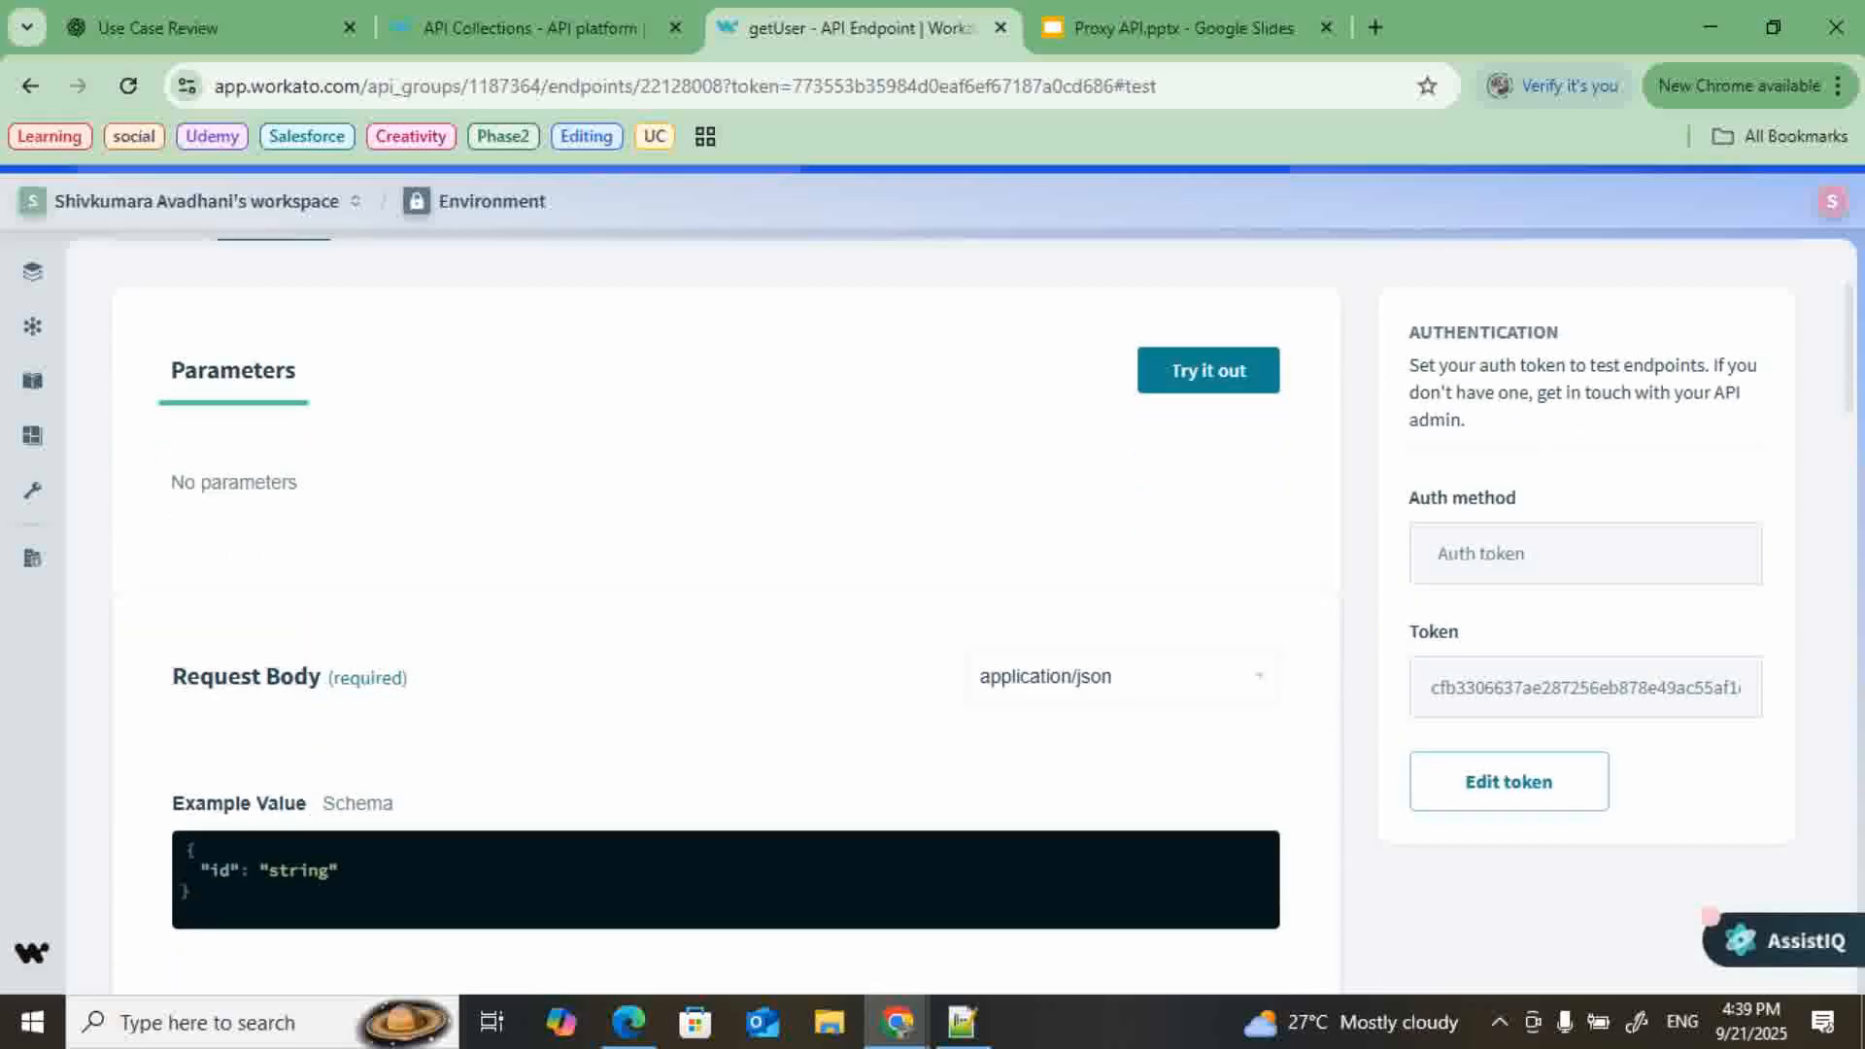
scroll(729, 583, down, 3)
scroll(728, 583, up, 3)
scroll(952, 603, up, 2)
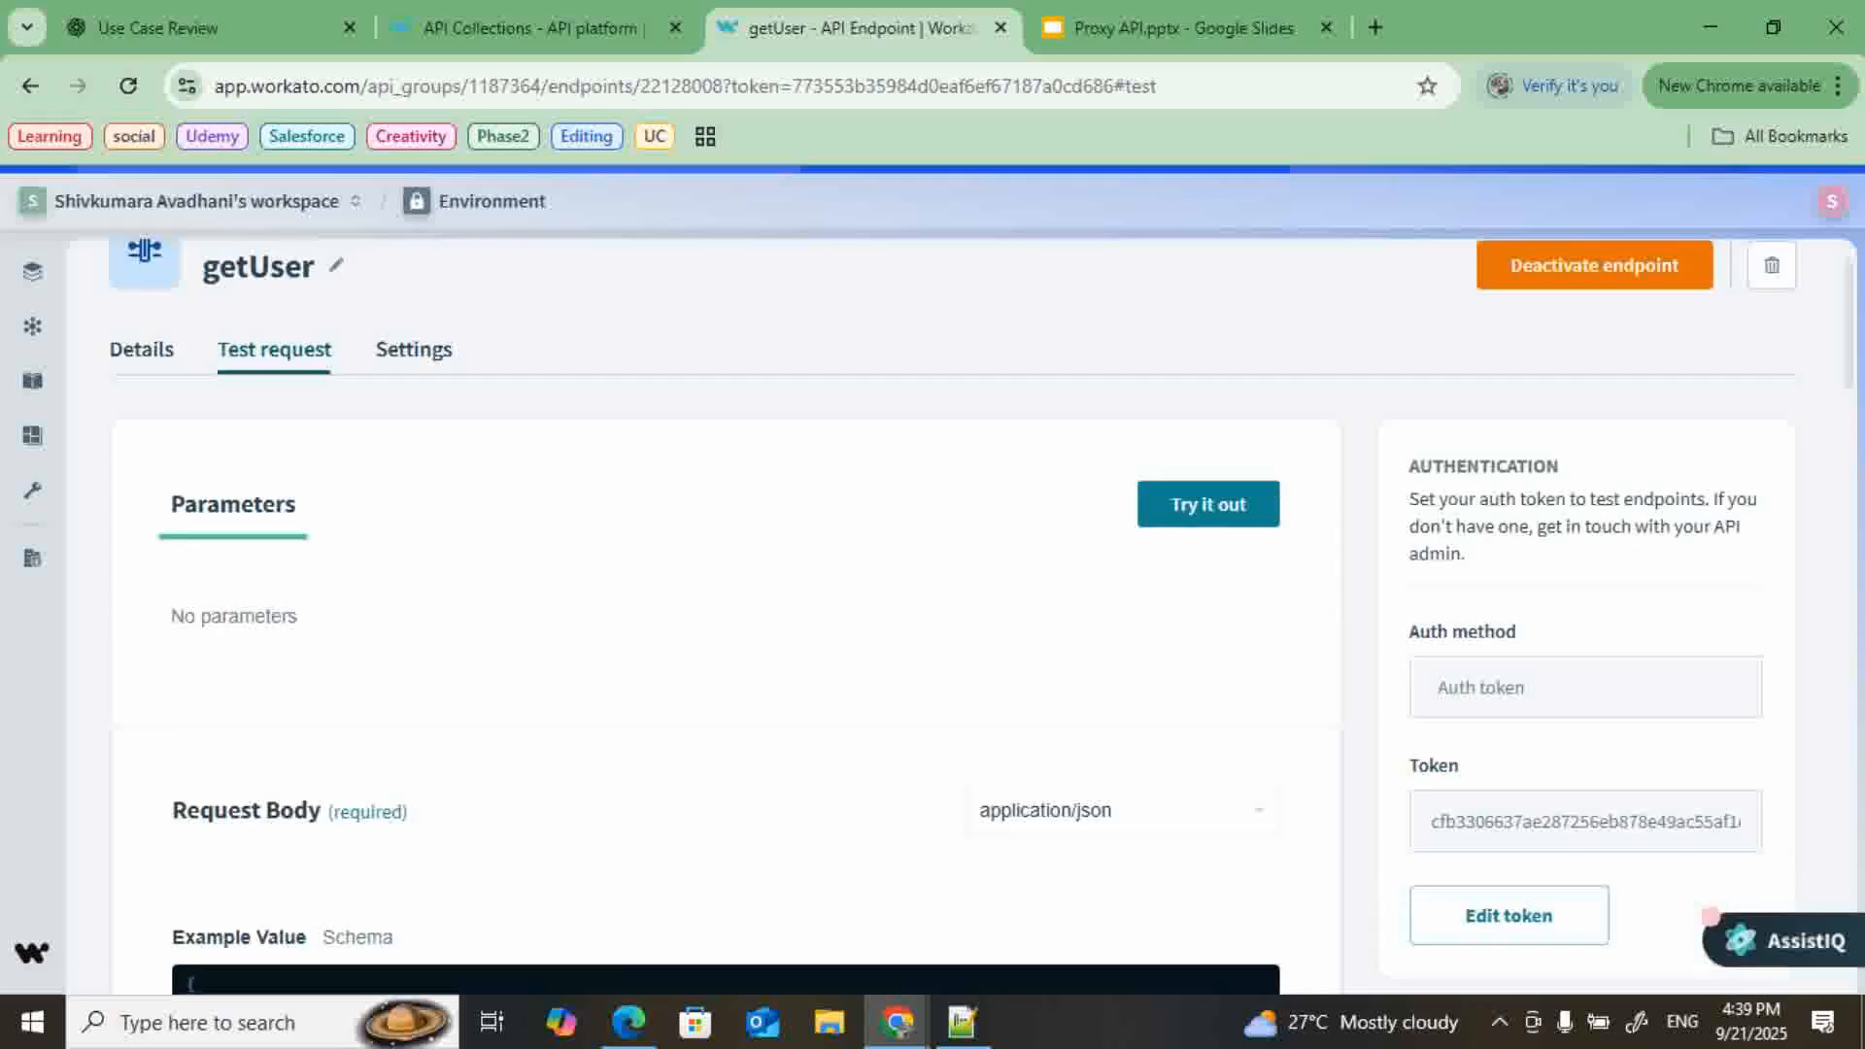
- Expand the request schema in the getUser endpoint's details and inspect its path parameters, request body and request headers
click(141, 349)
scroll(728, 622, down, 2)
scroll(728, 621, up, 2)
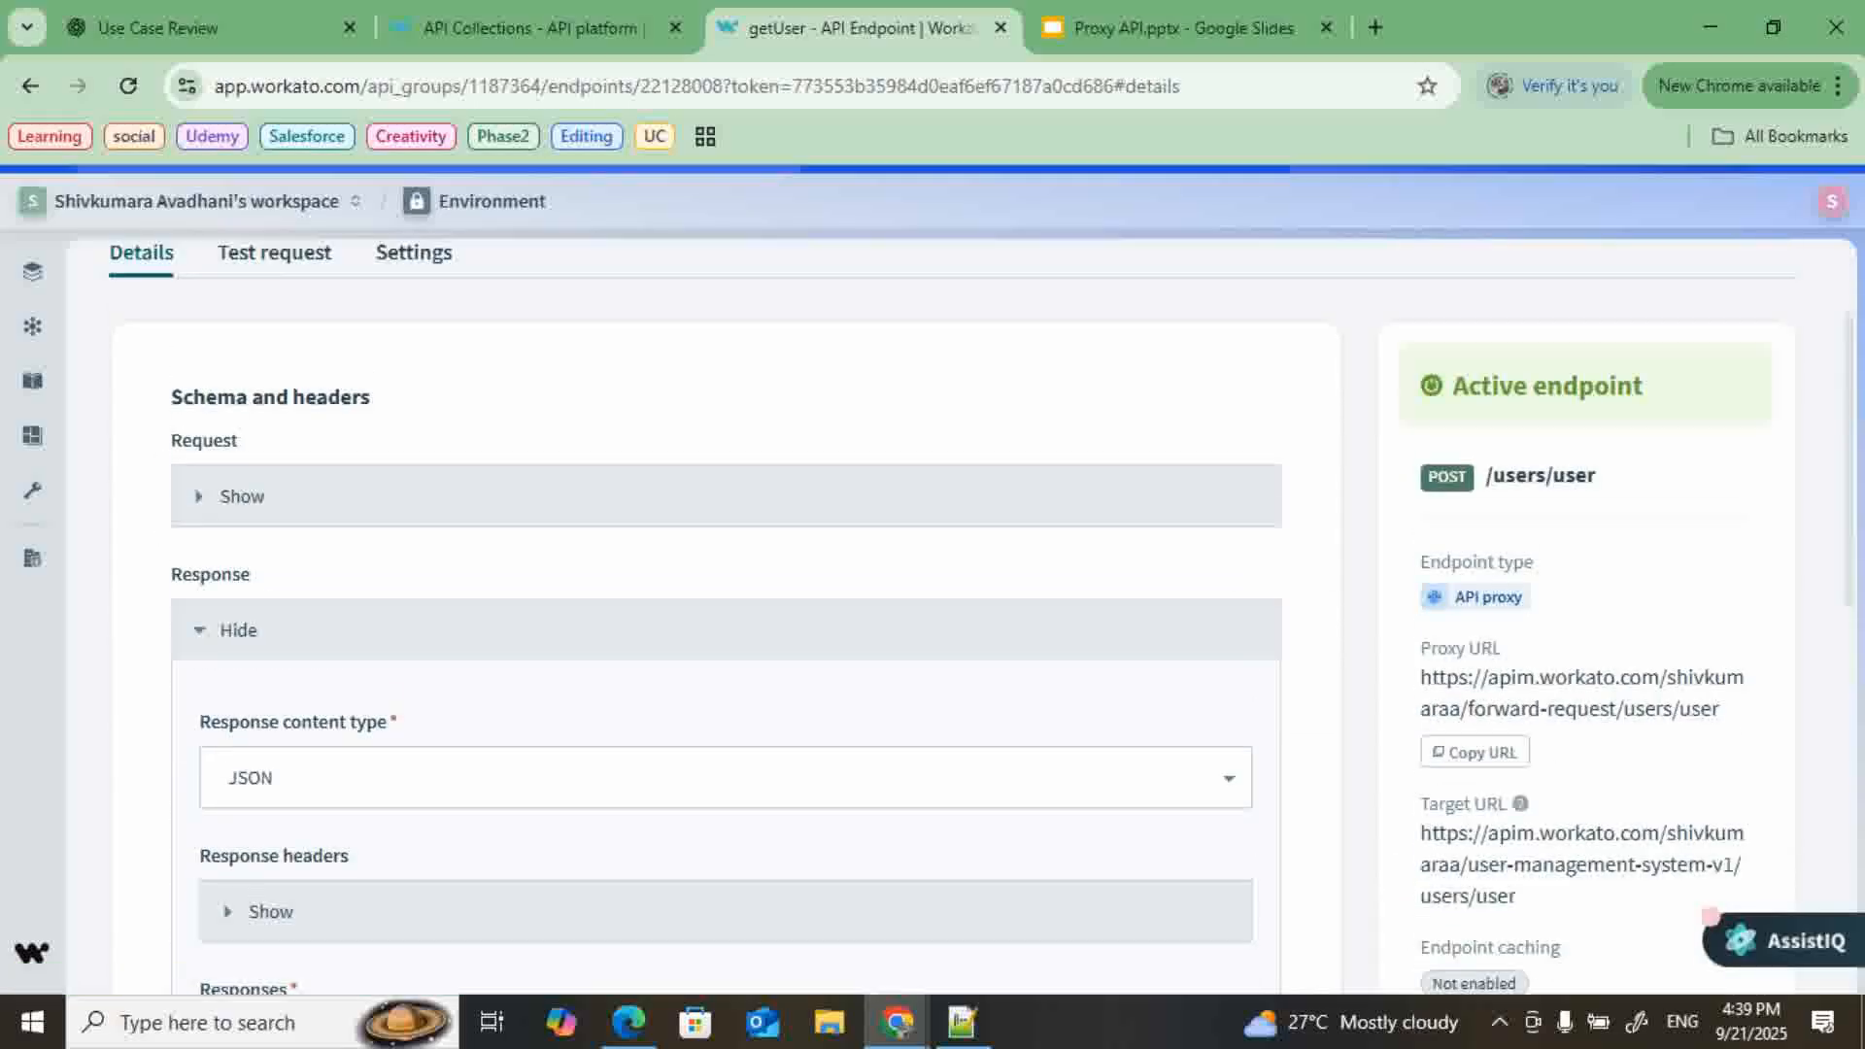
scroll(729, 622, up, 1)
click(241, 523)
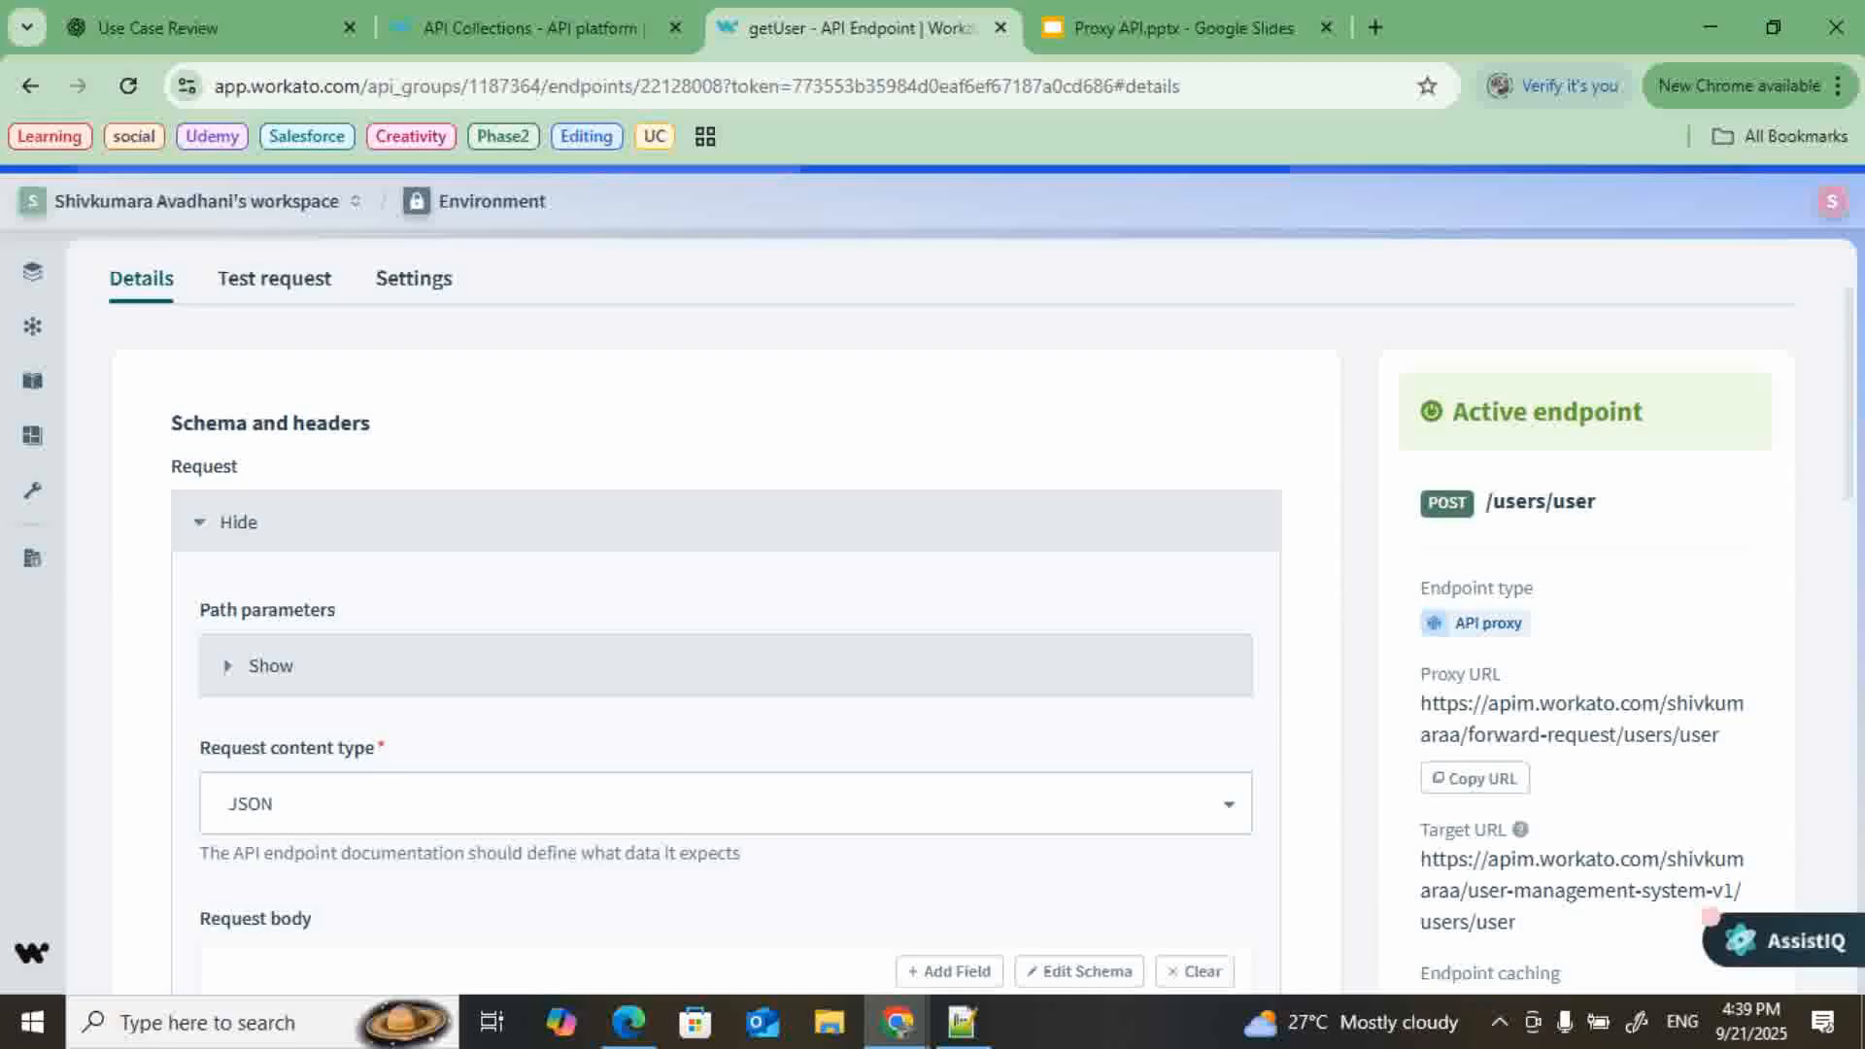
scroll(728, 622, down, 2)
click(258, 431)
click(257, 431)
scroll(258, 447, down, 3)
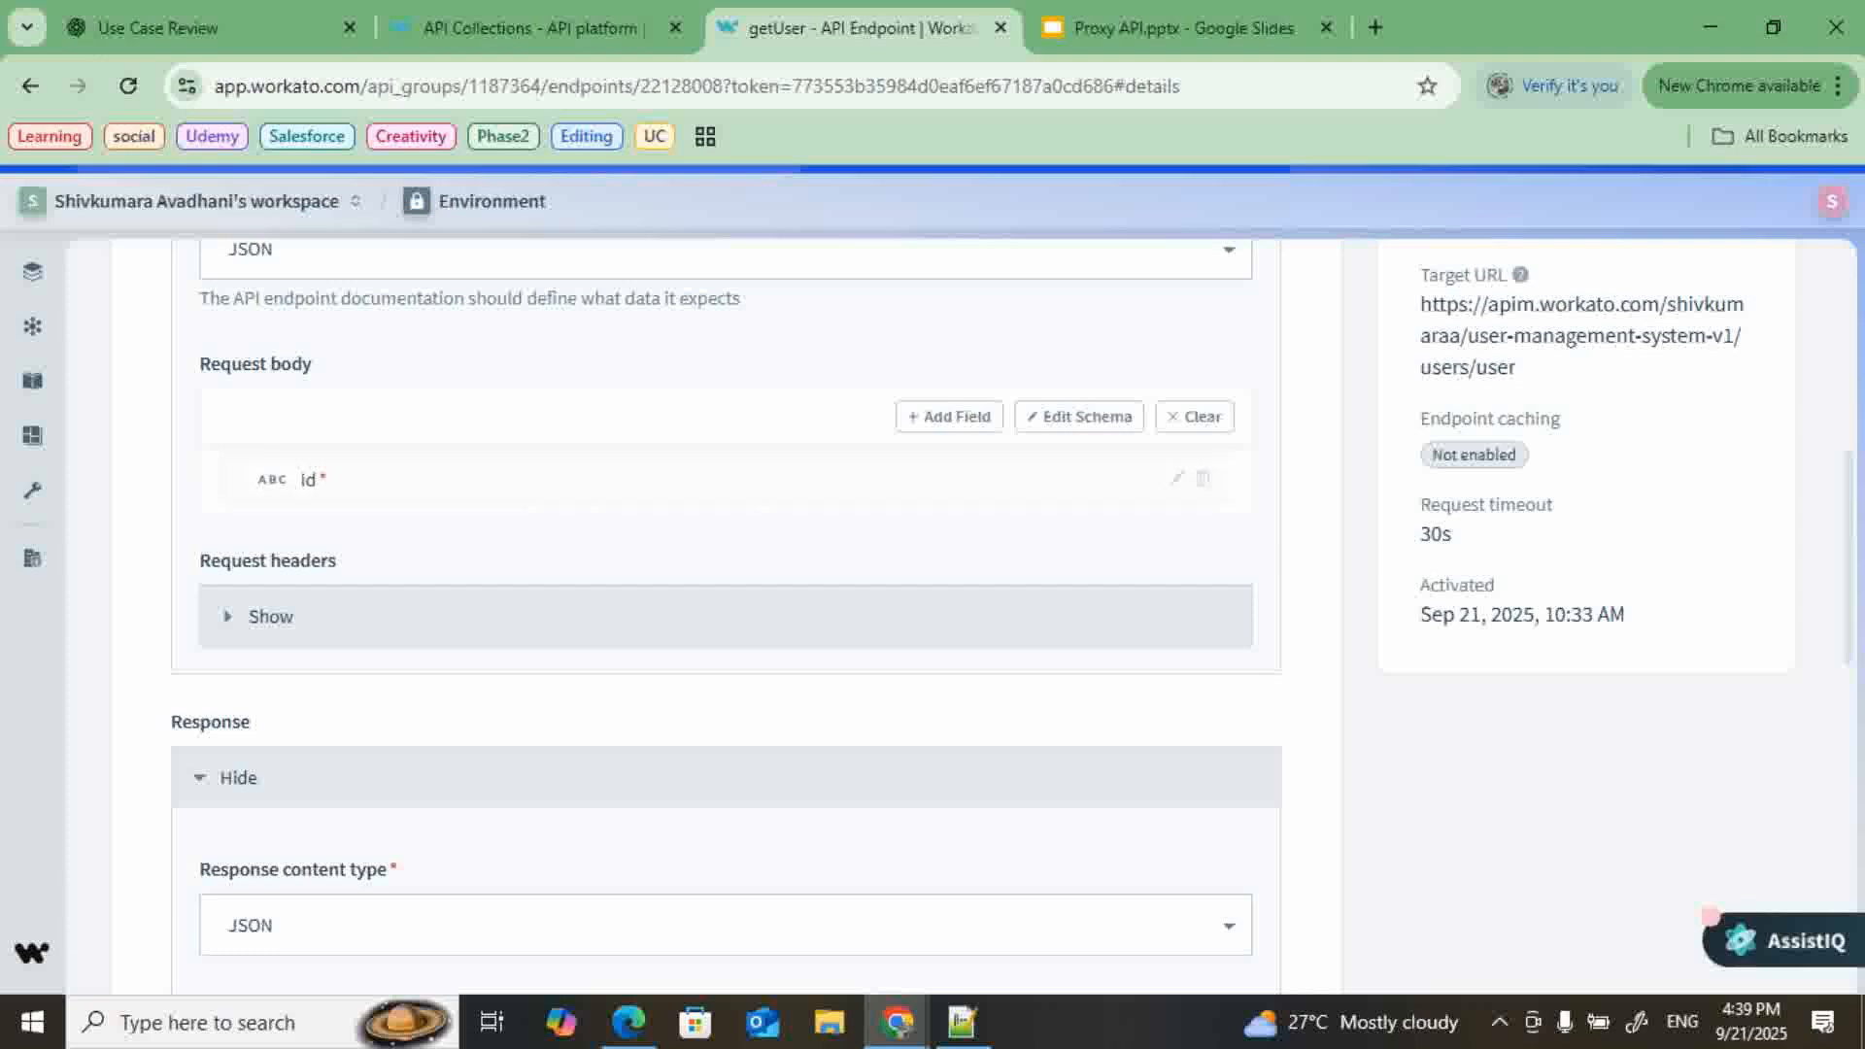
click(270, 616)
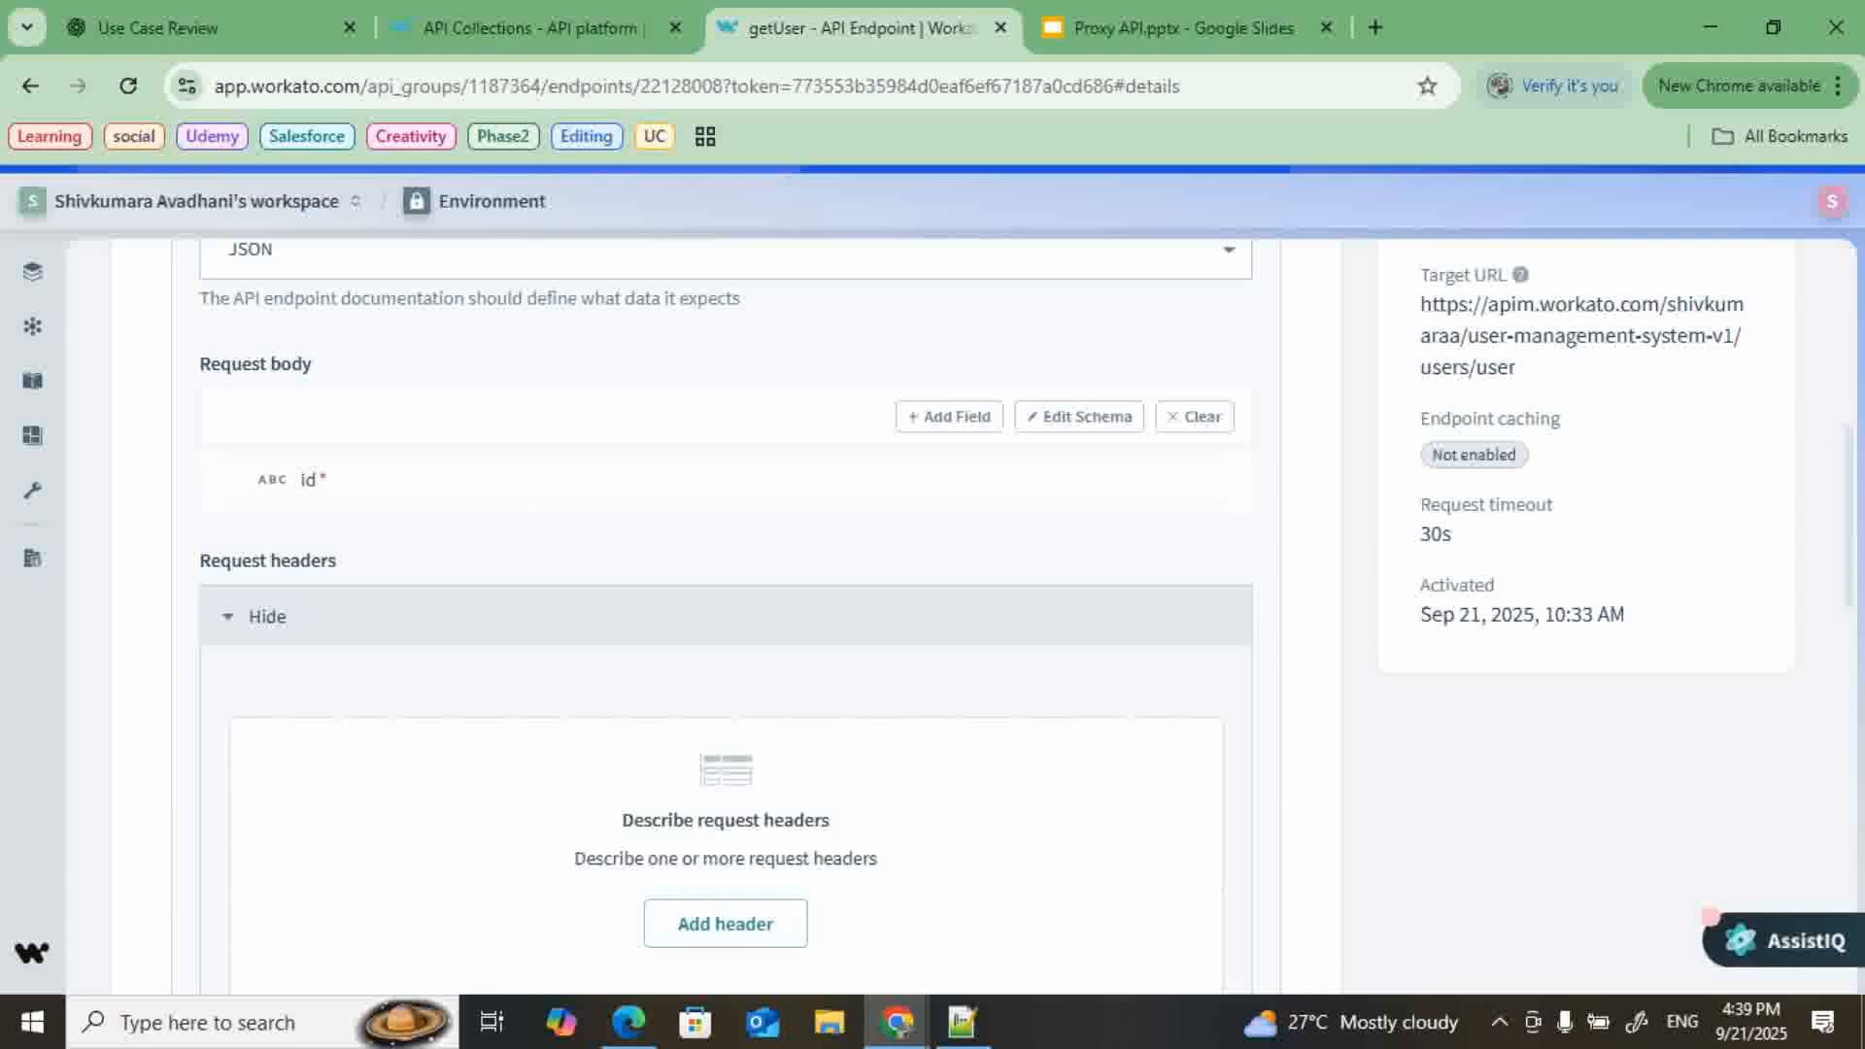
click(267, 616)
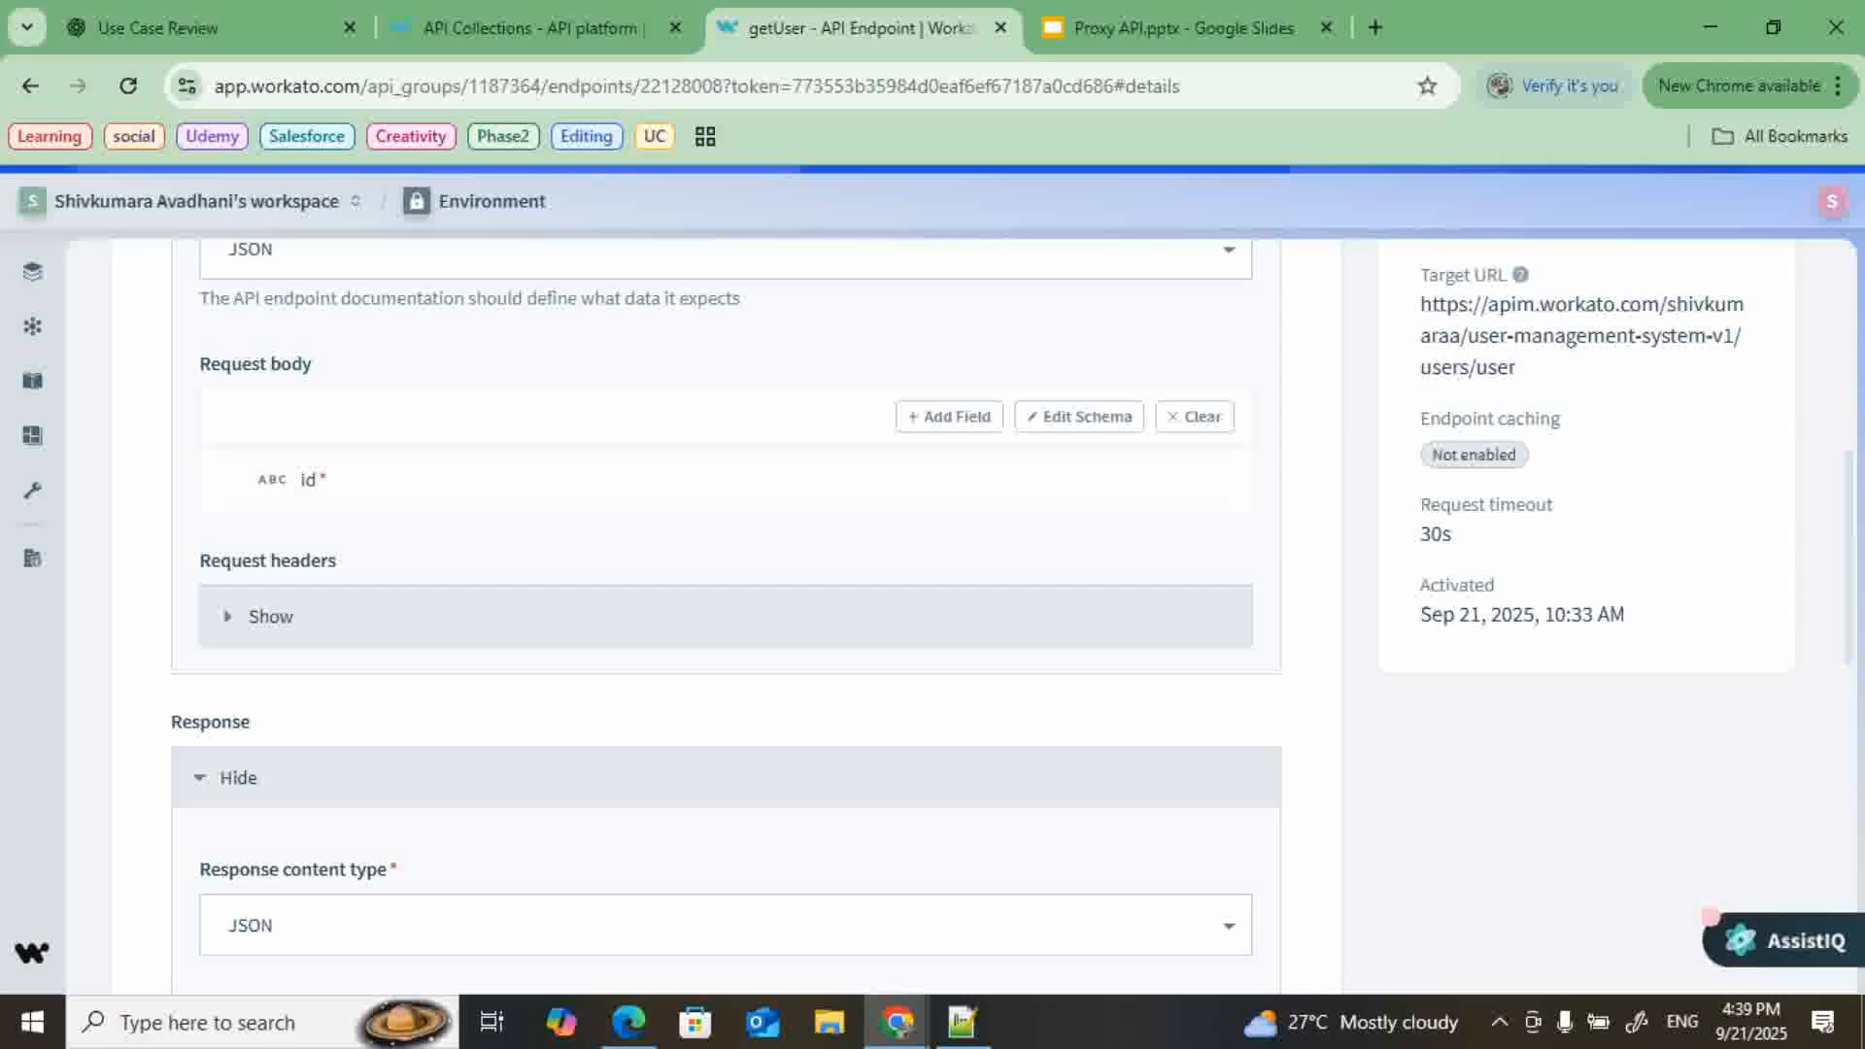
scroll(952, 621, up, 7)
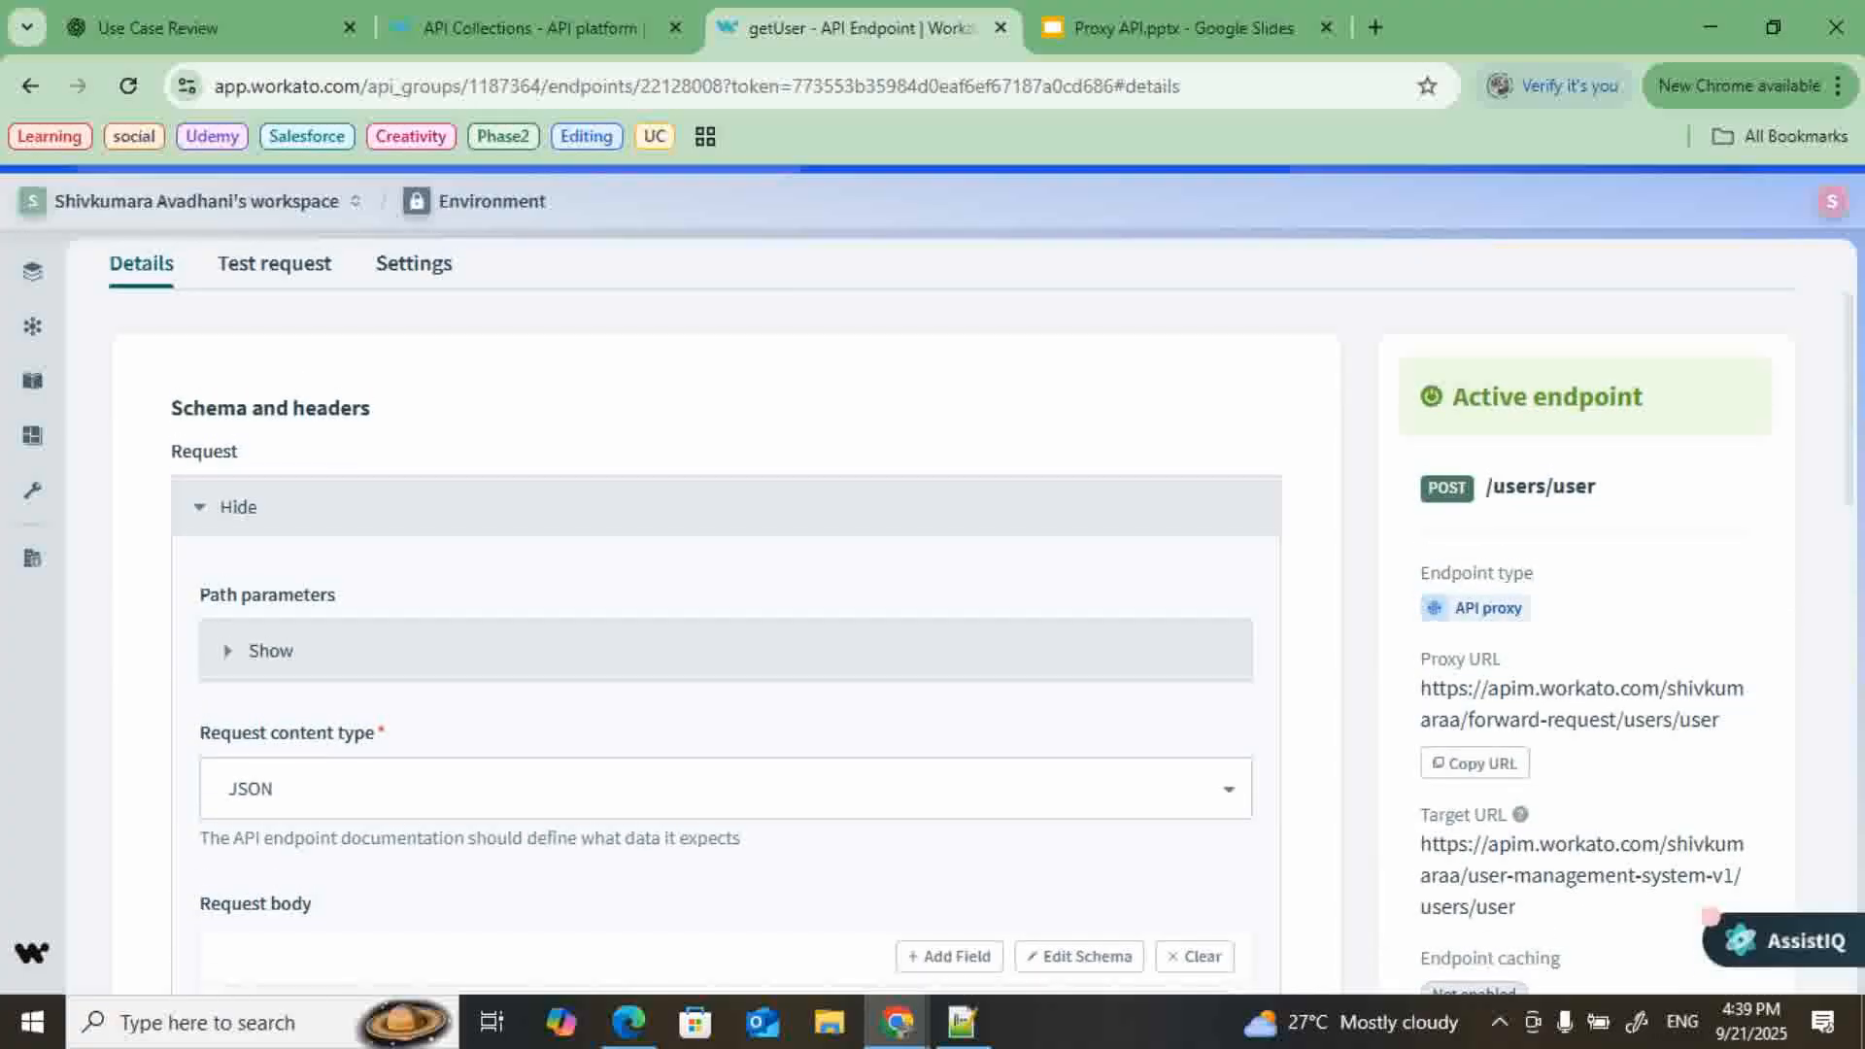
- Run a test request on the getUser endpoint with the id in the request body set to 4
click(274, 431)
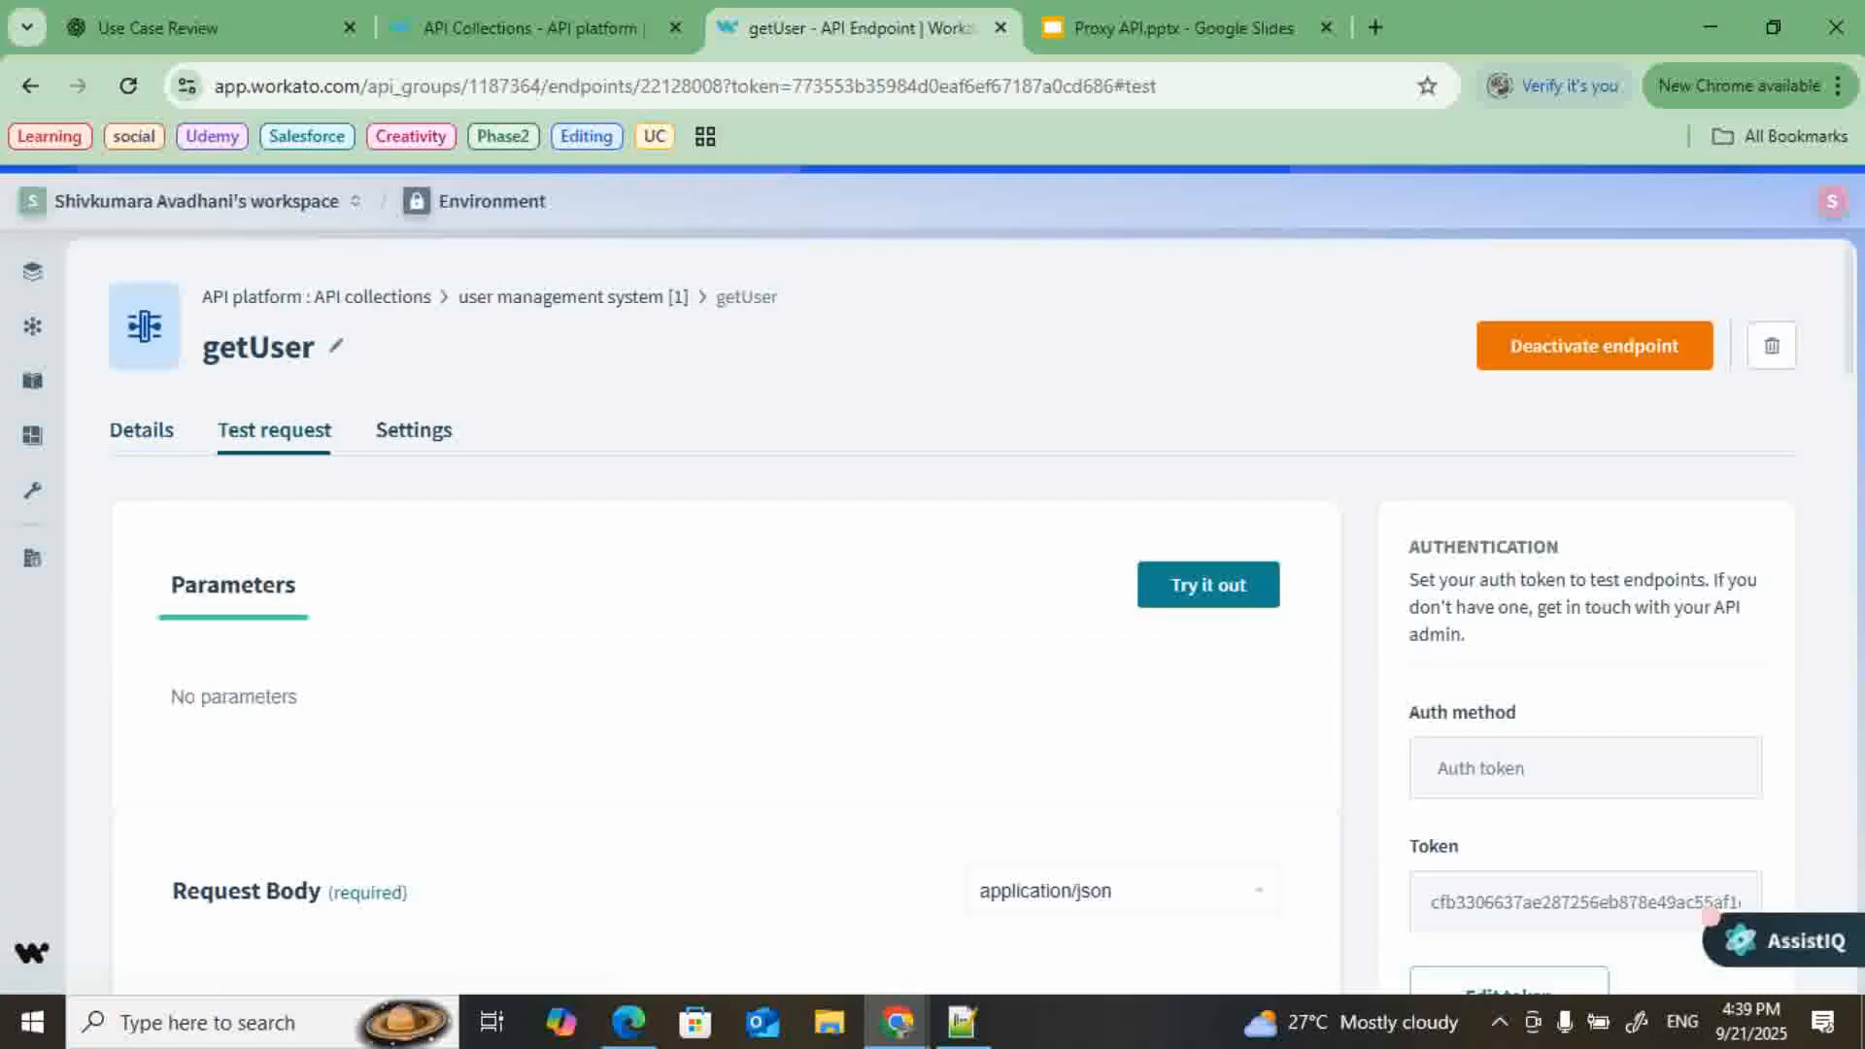
scroll(727, 622, down, 2)
click(1208, 364)
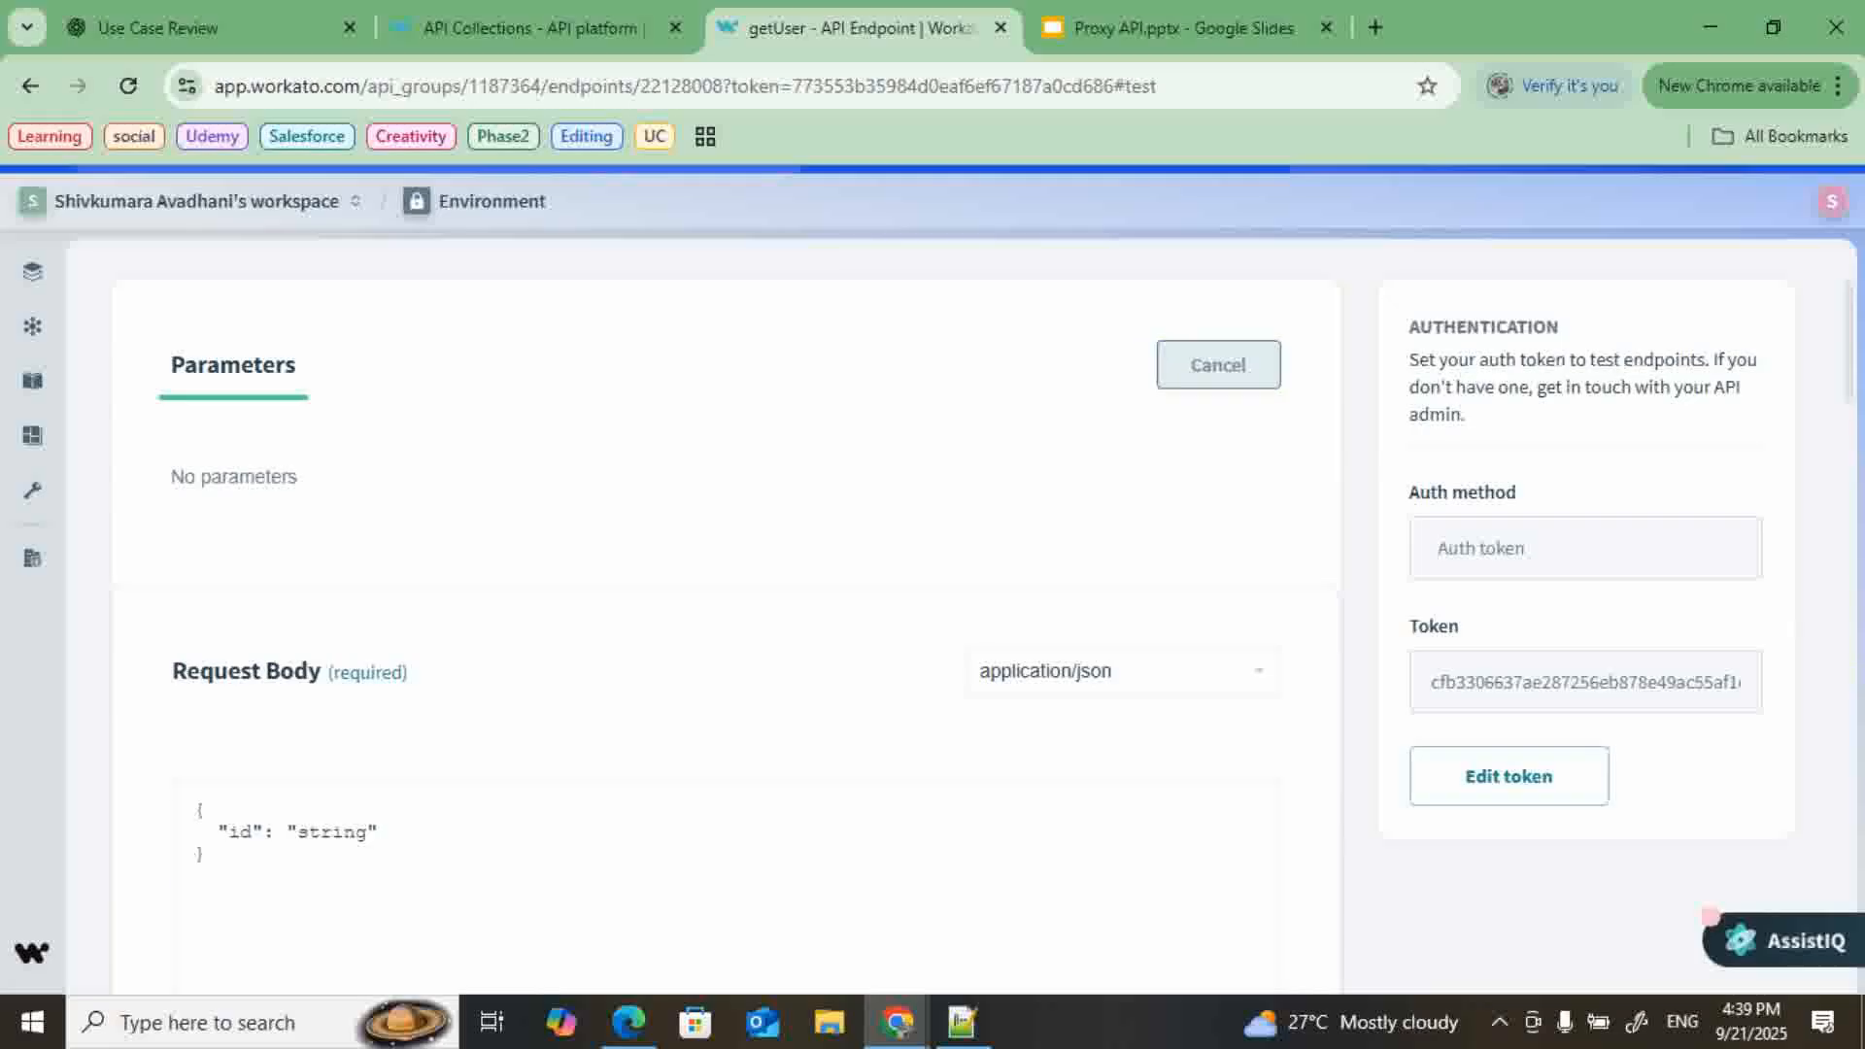
scroll(1209, 364, down, 2)
double_click(343, 629)
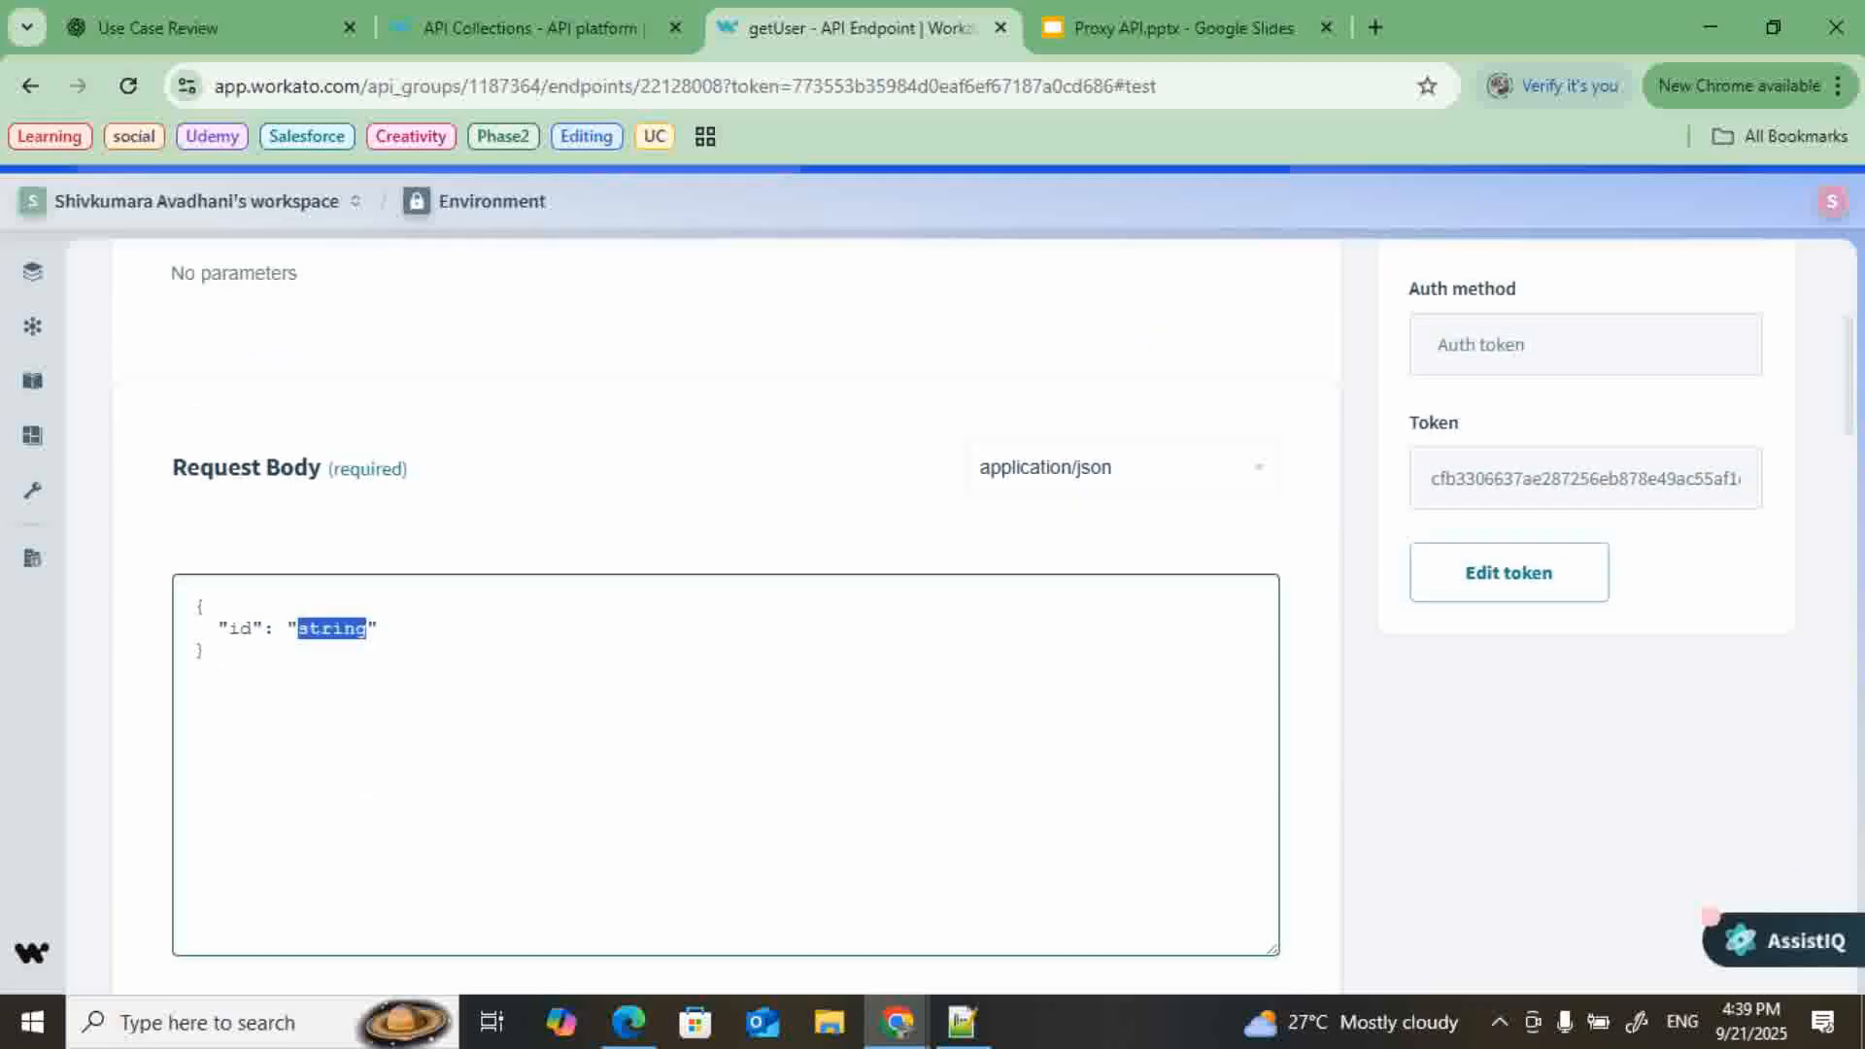
text(4)
scroll(726, 622, down, 3)
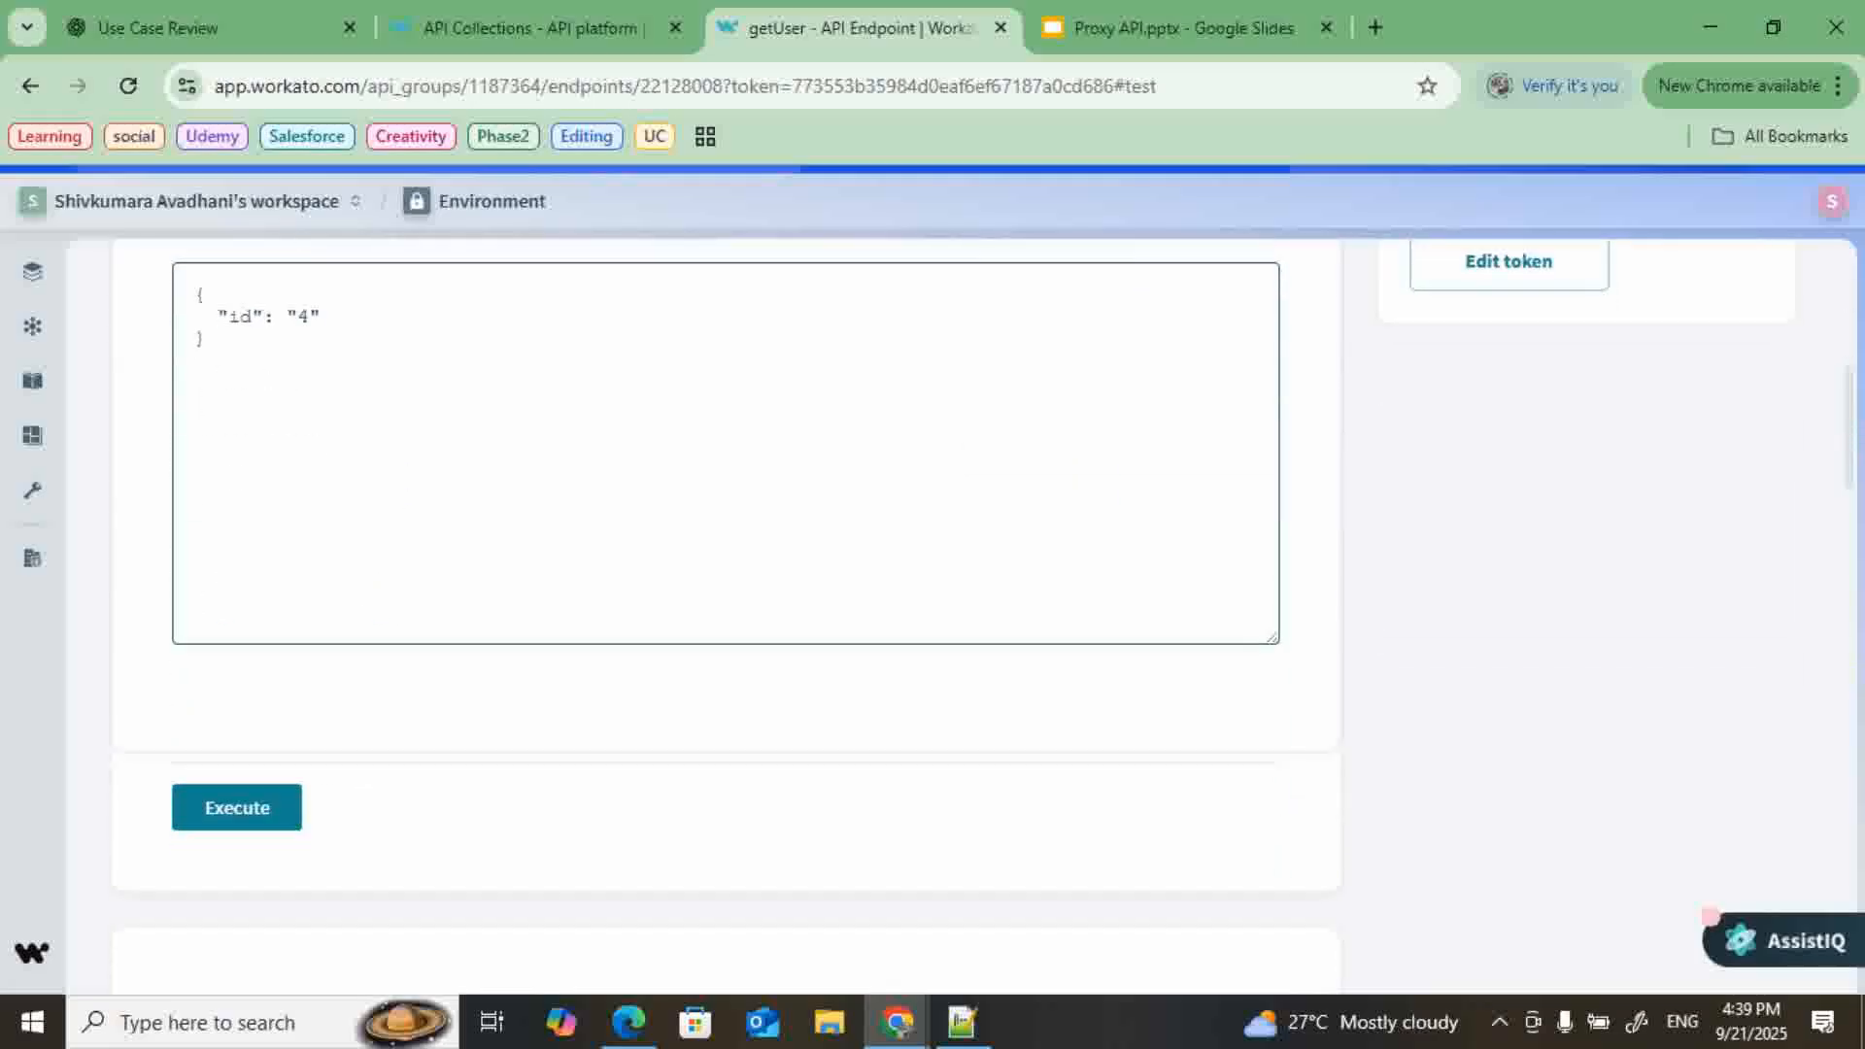
click(237, 807)
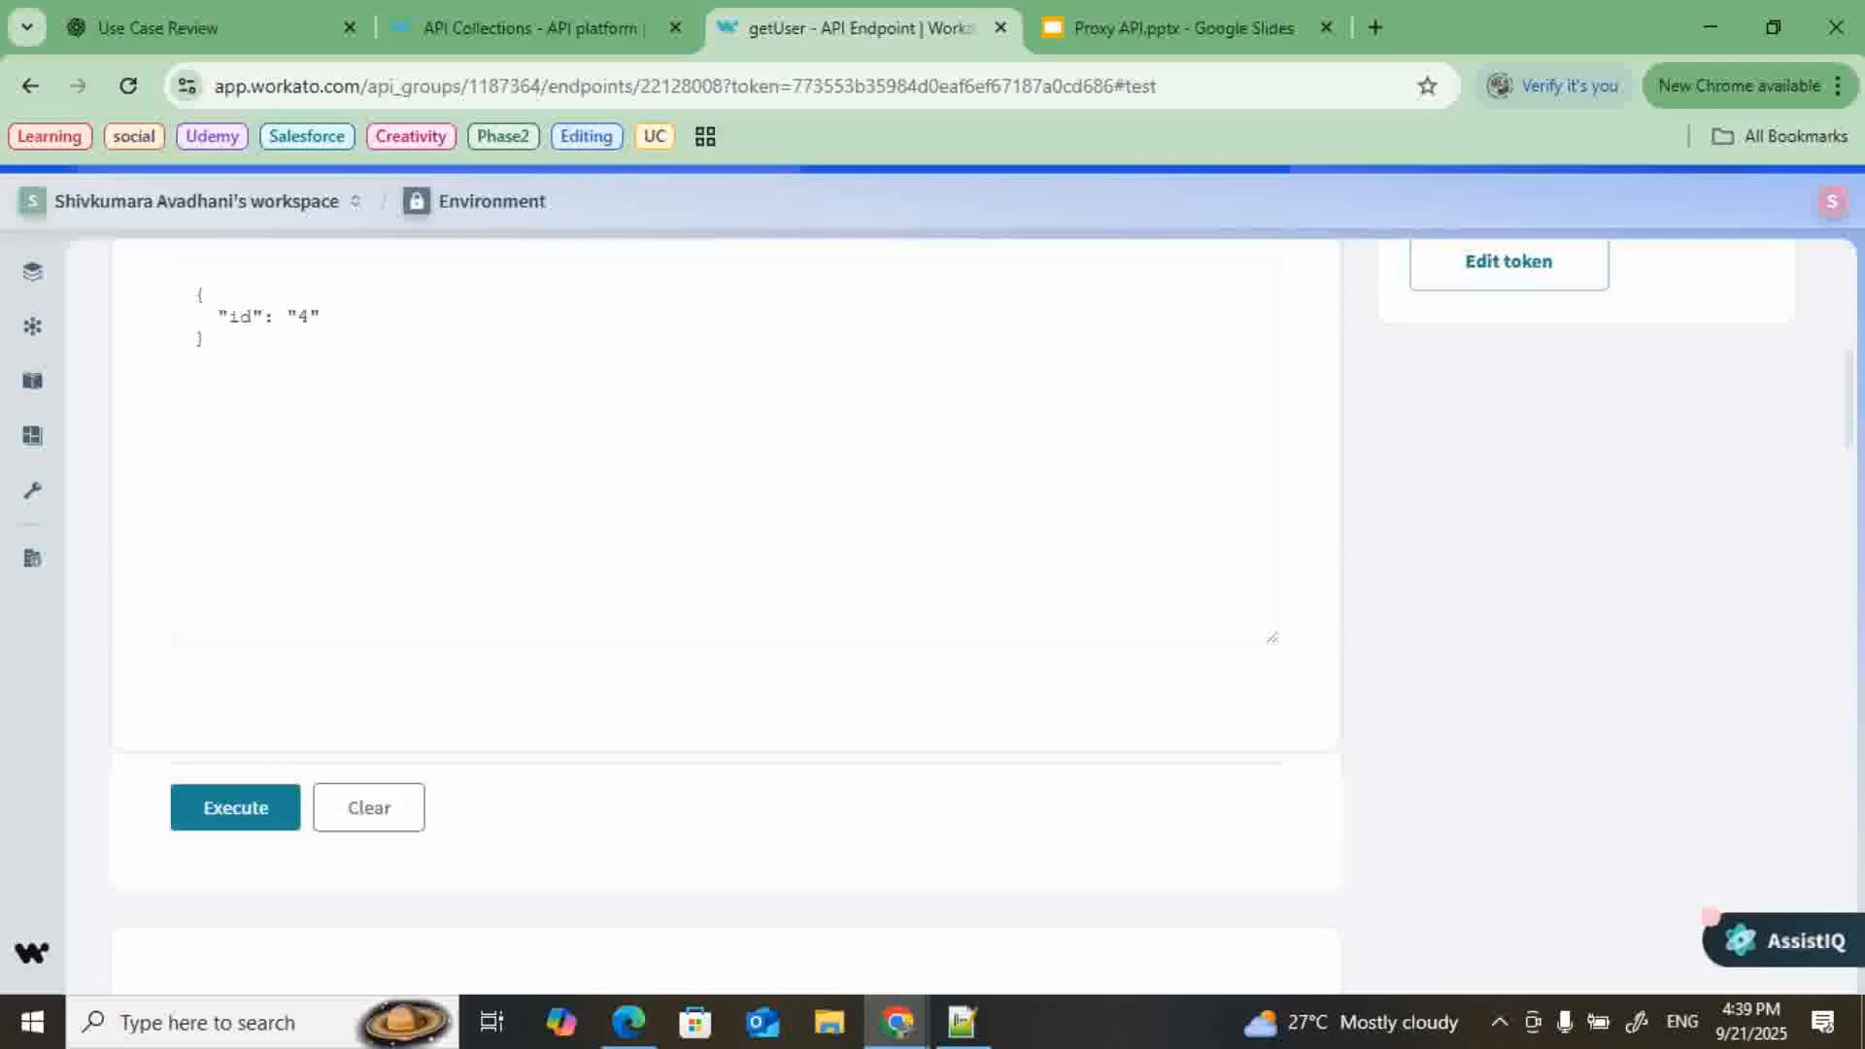
- Examine the test's curl command, request URL and server response body
scroll(727, 622, down, 3)
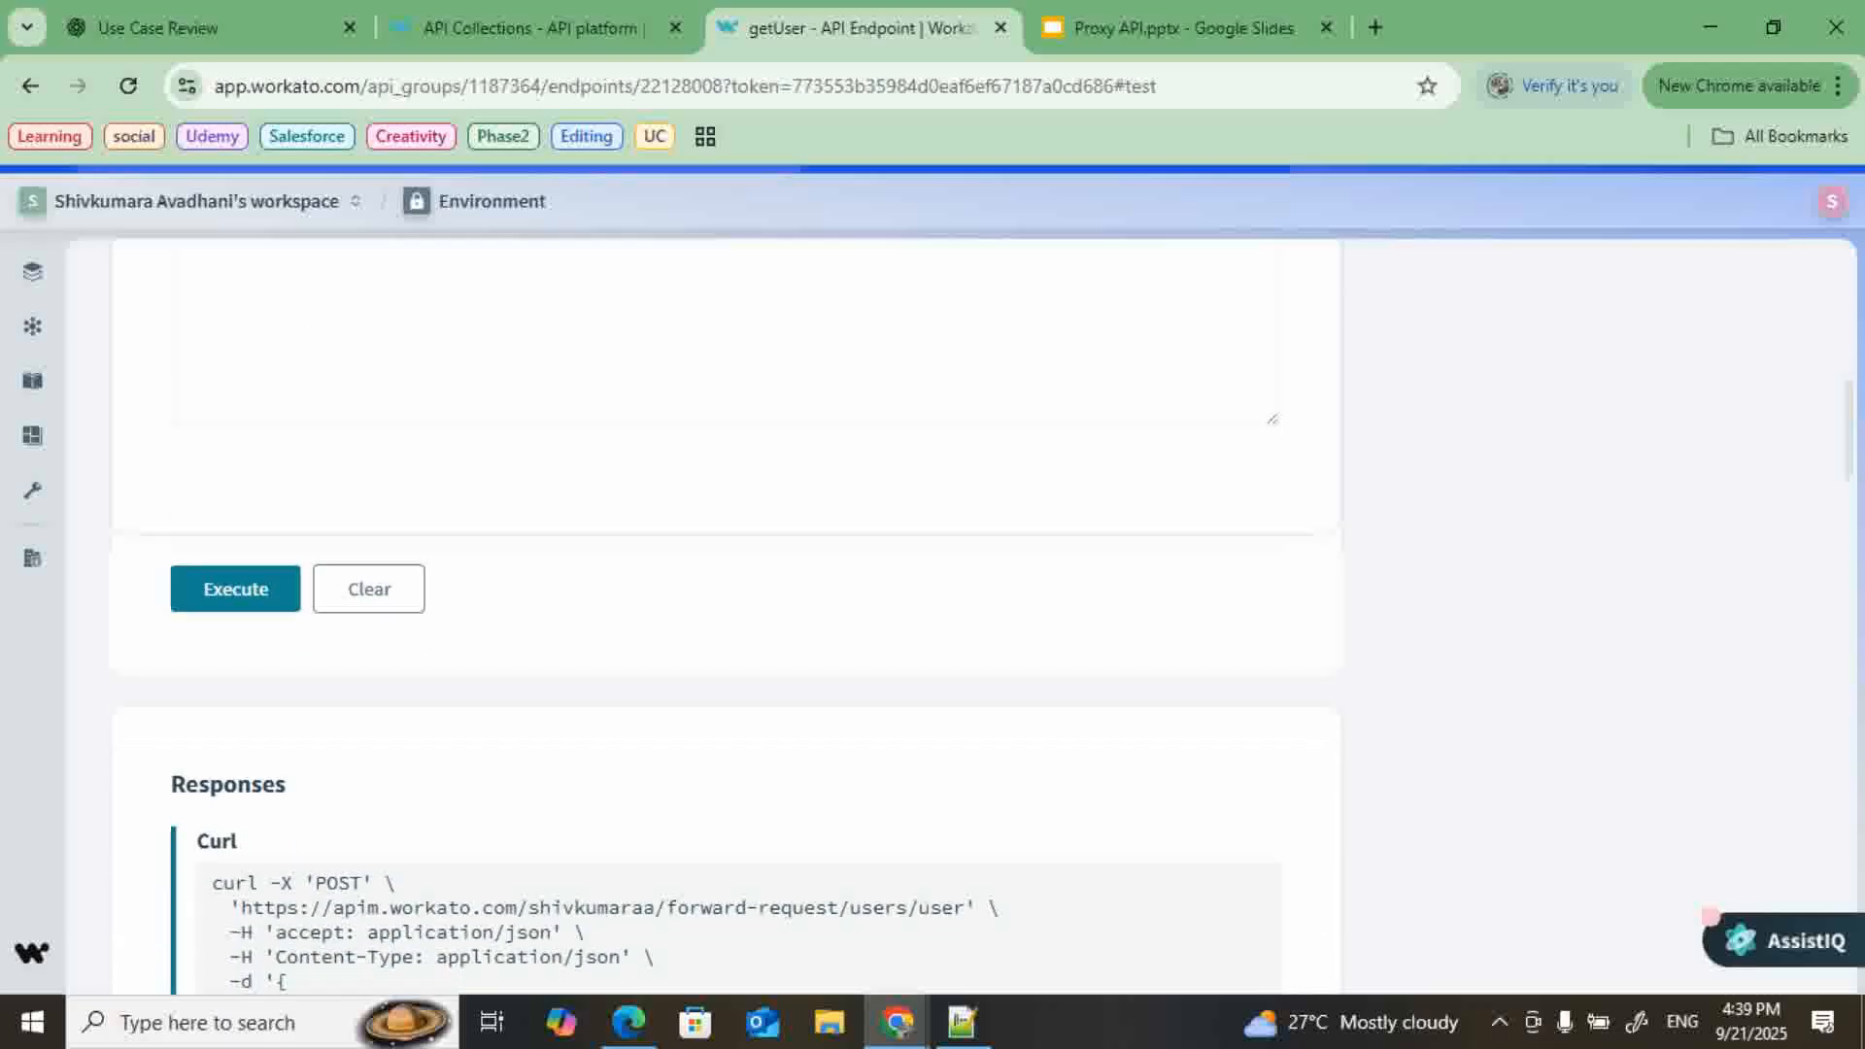
scroll(727, 621, down, 5)
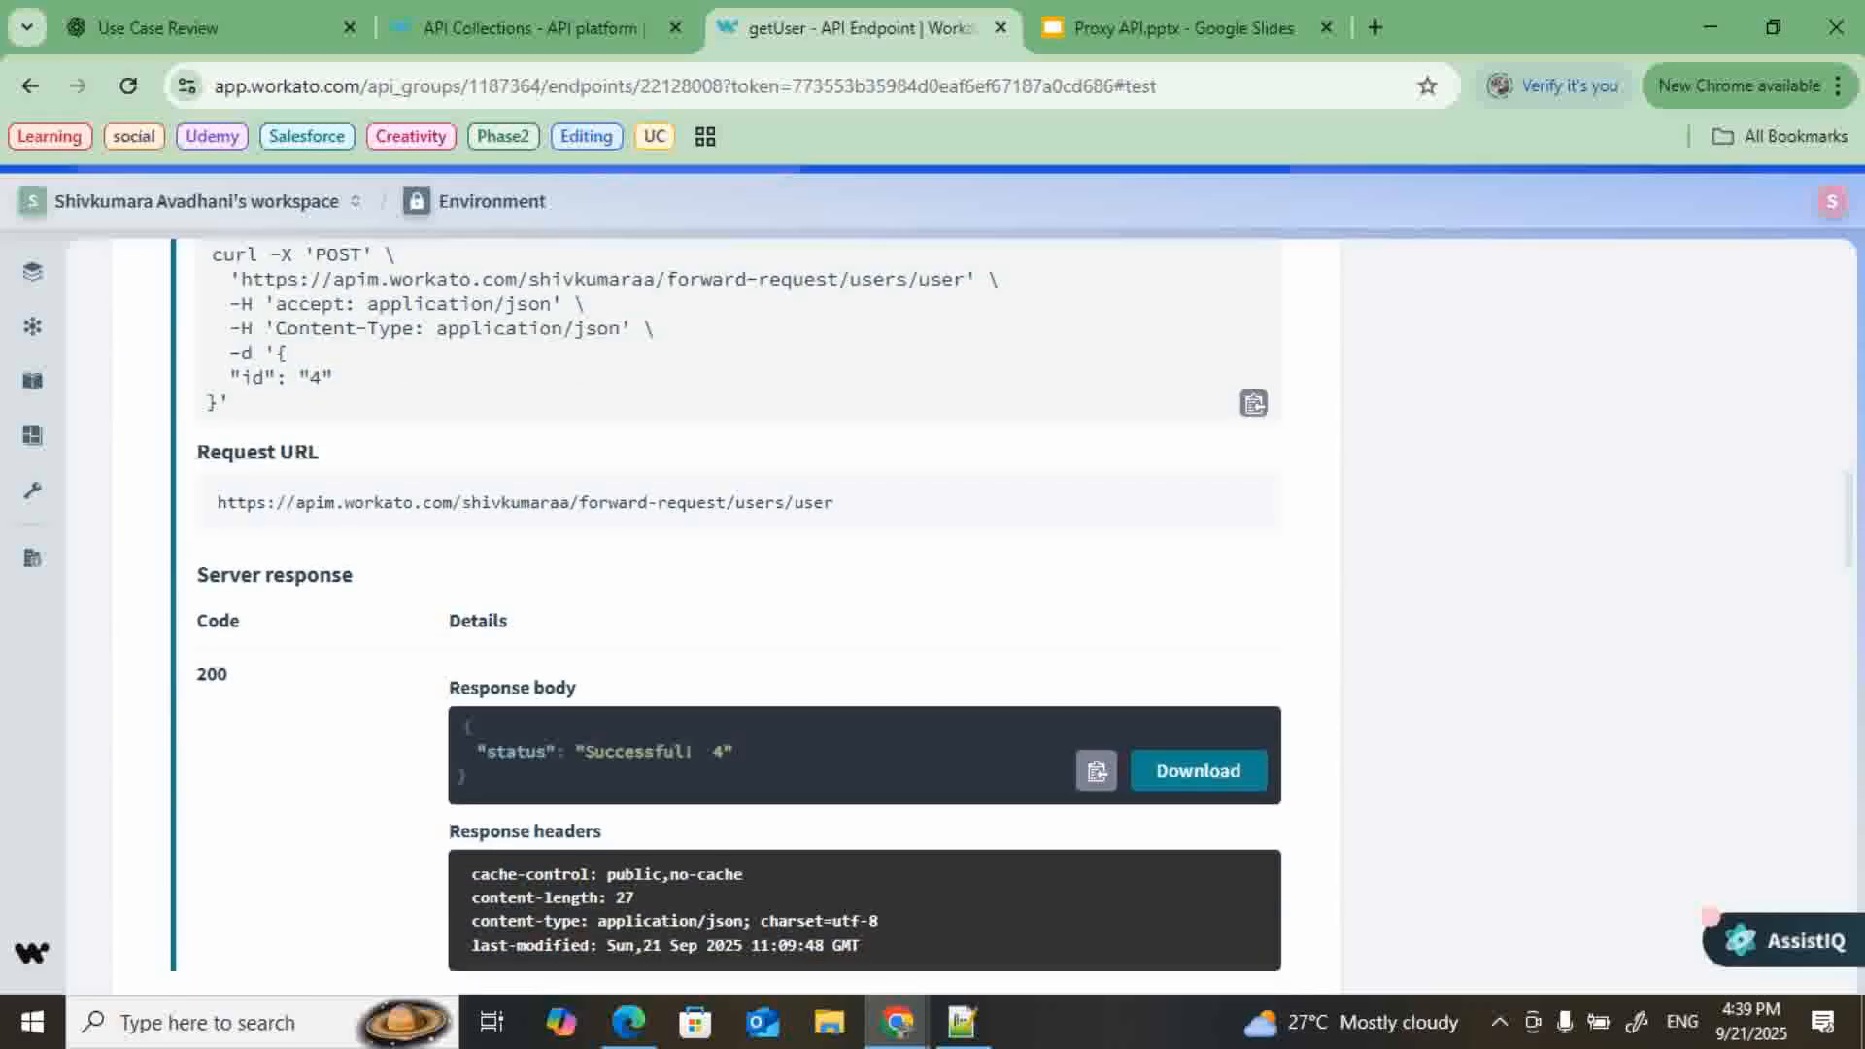
scroll(727, 622, up, 6)
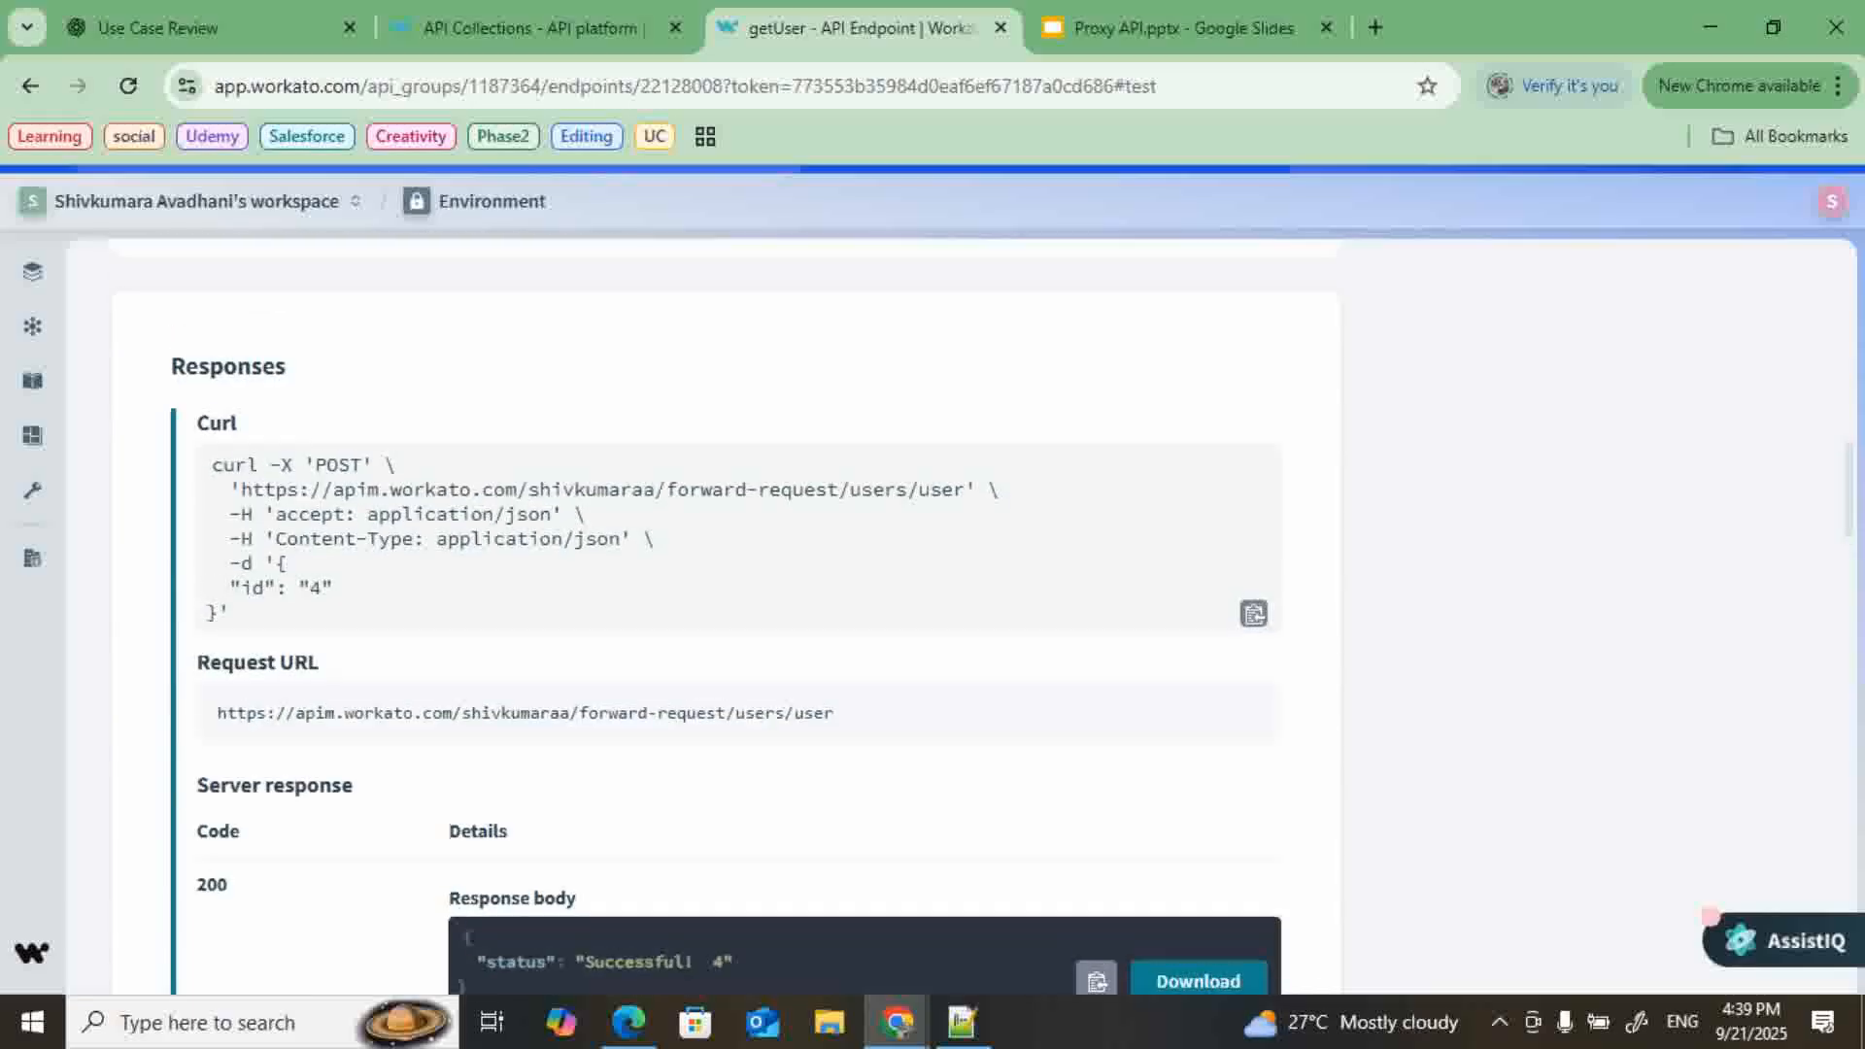
scroll(726, 622, up, 8)
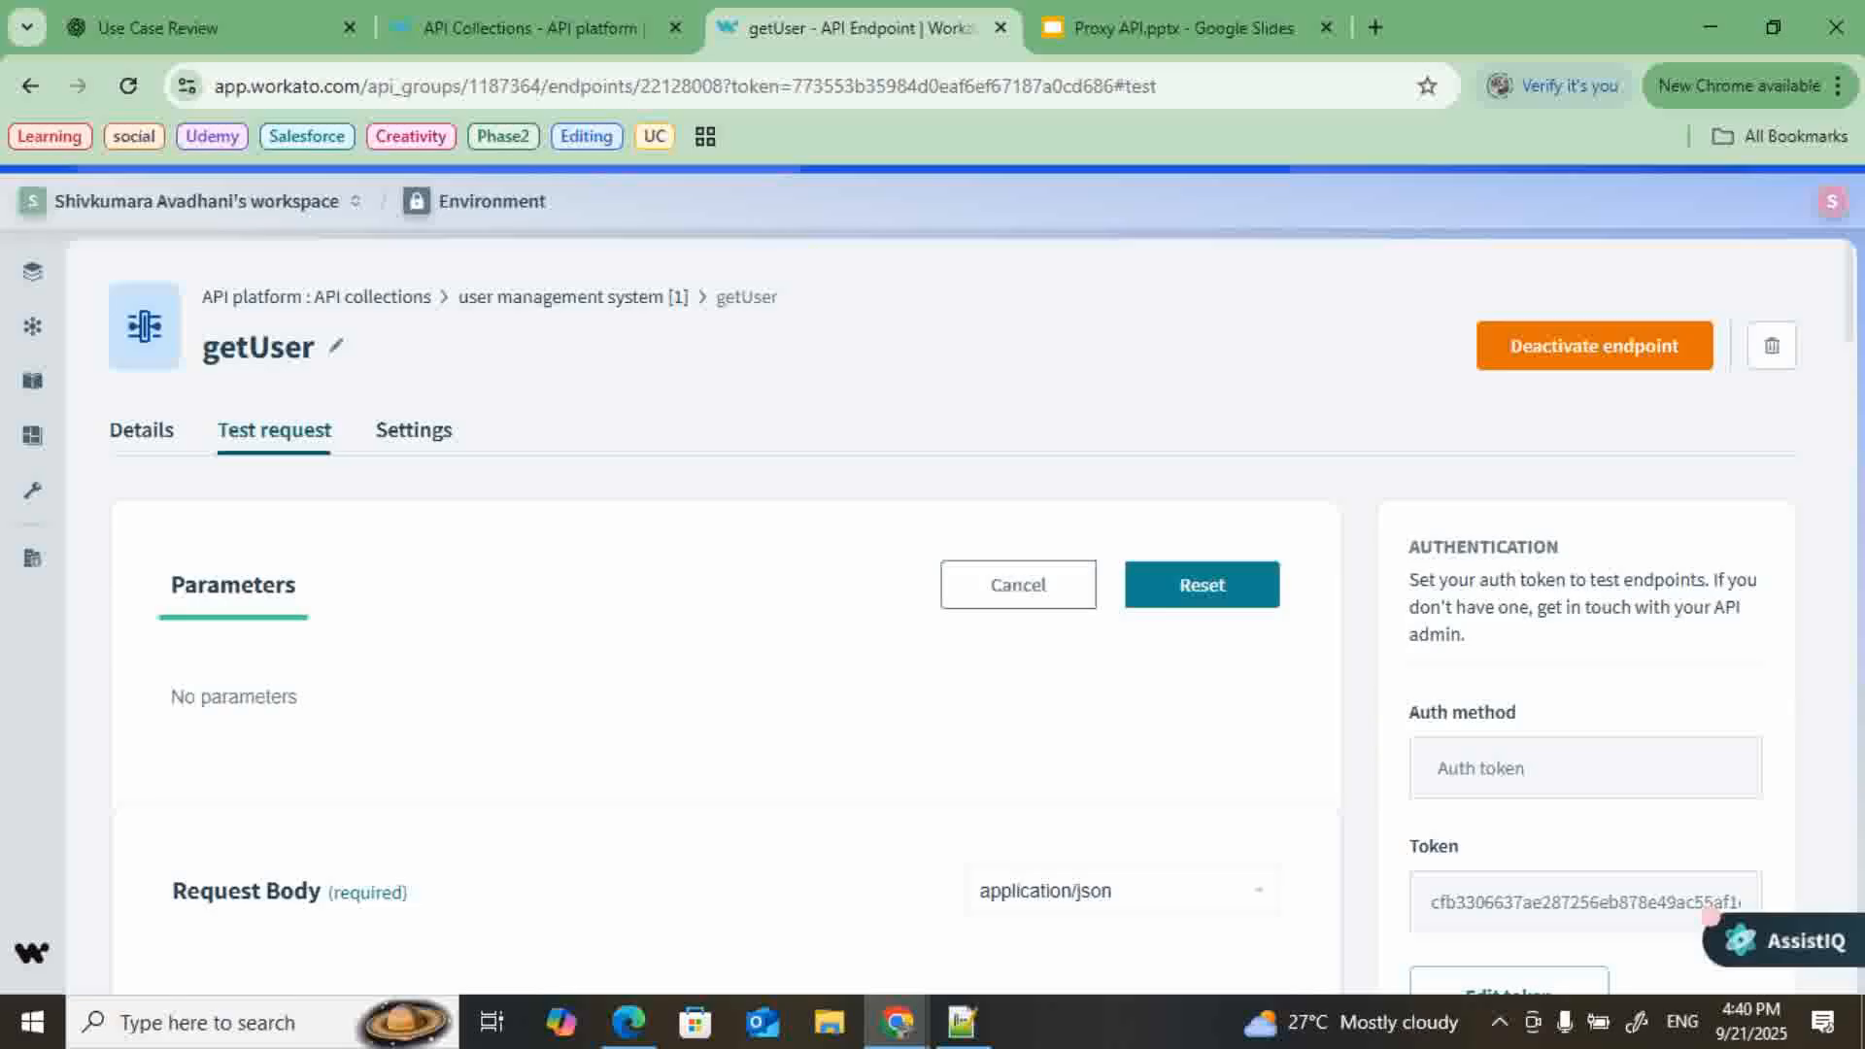
- Go back to the getUser endpoint's details and examine its full proxy URL
click(141, 429)
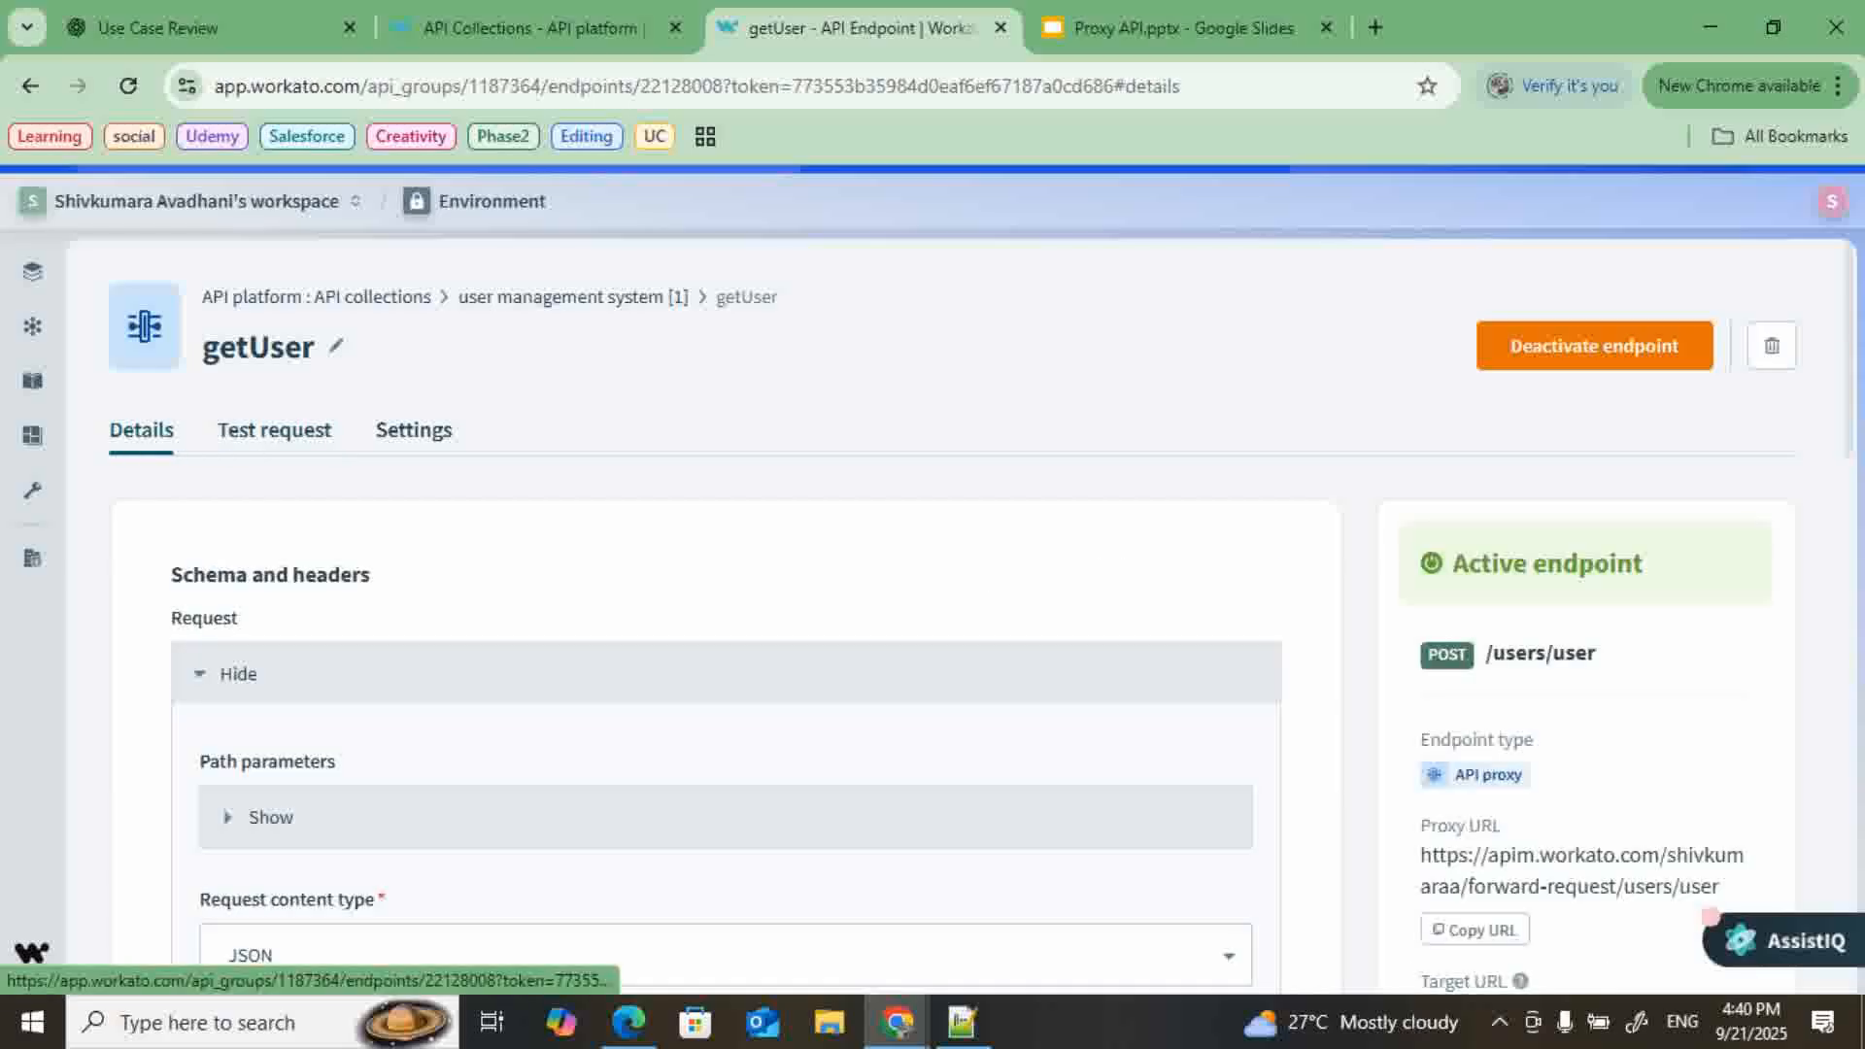
scroll(141, 430, down, 2)
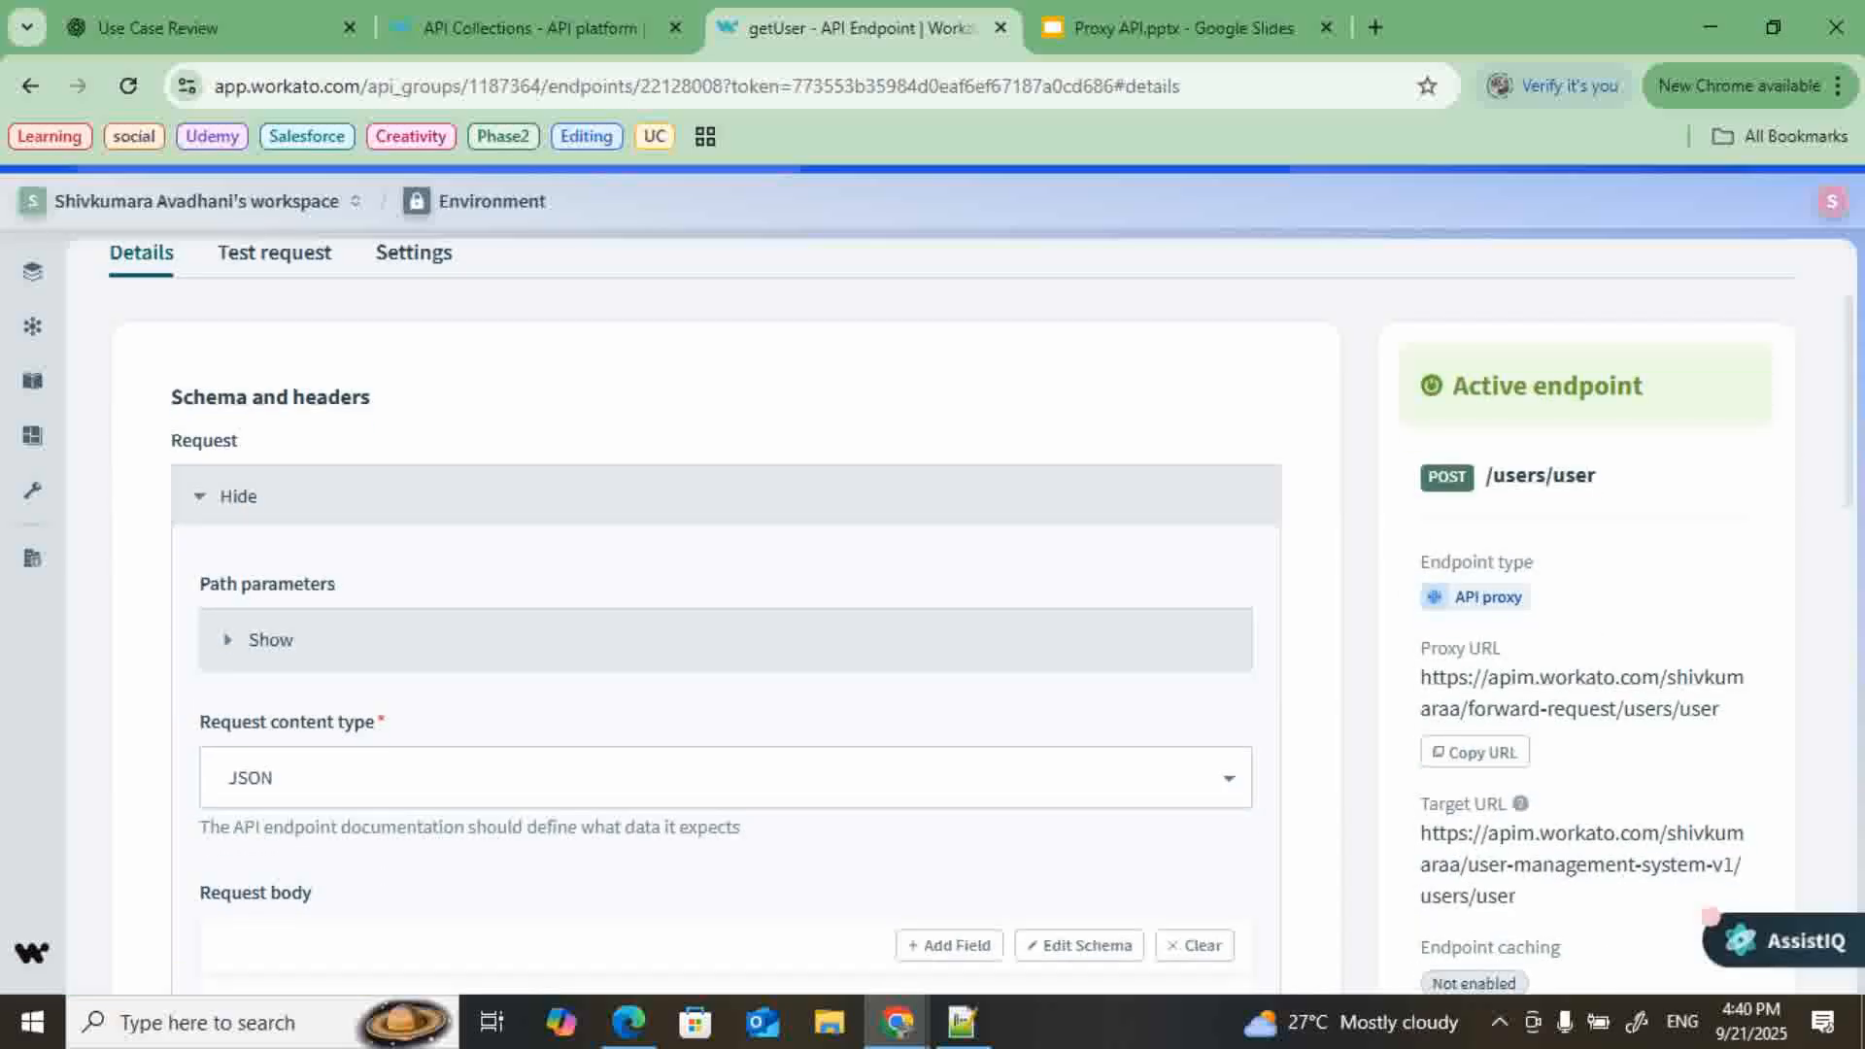
drag(1720, 709, 1420, 677)
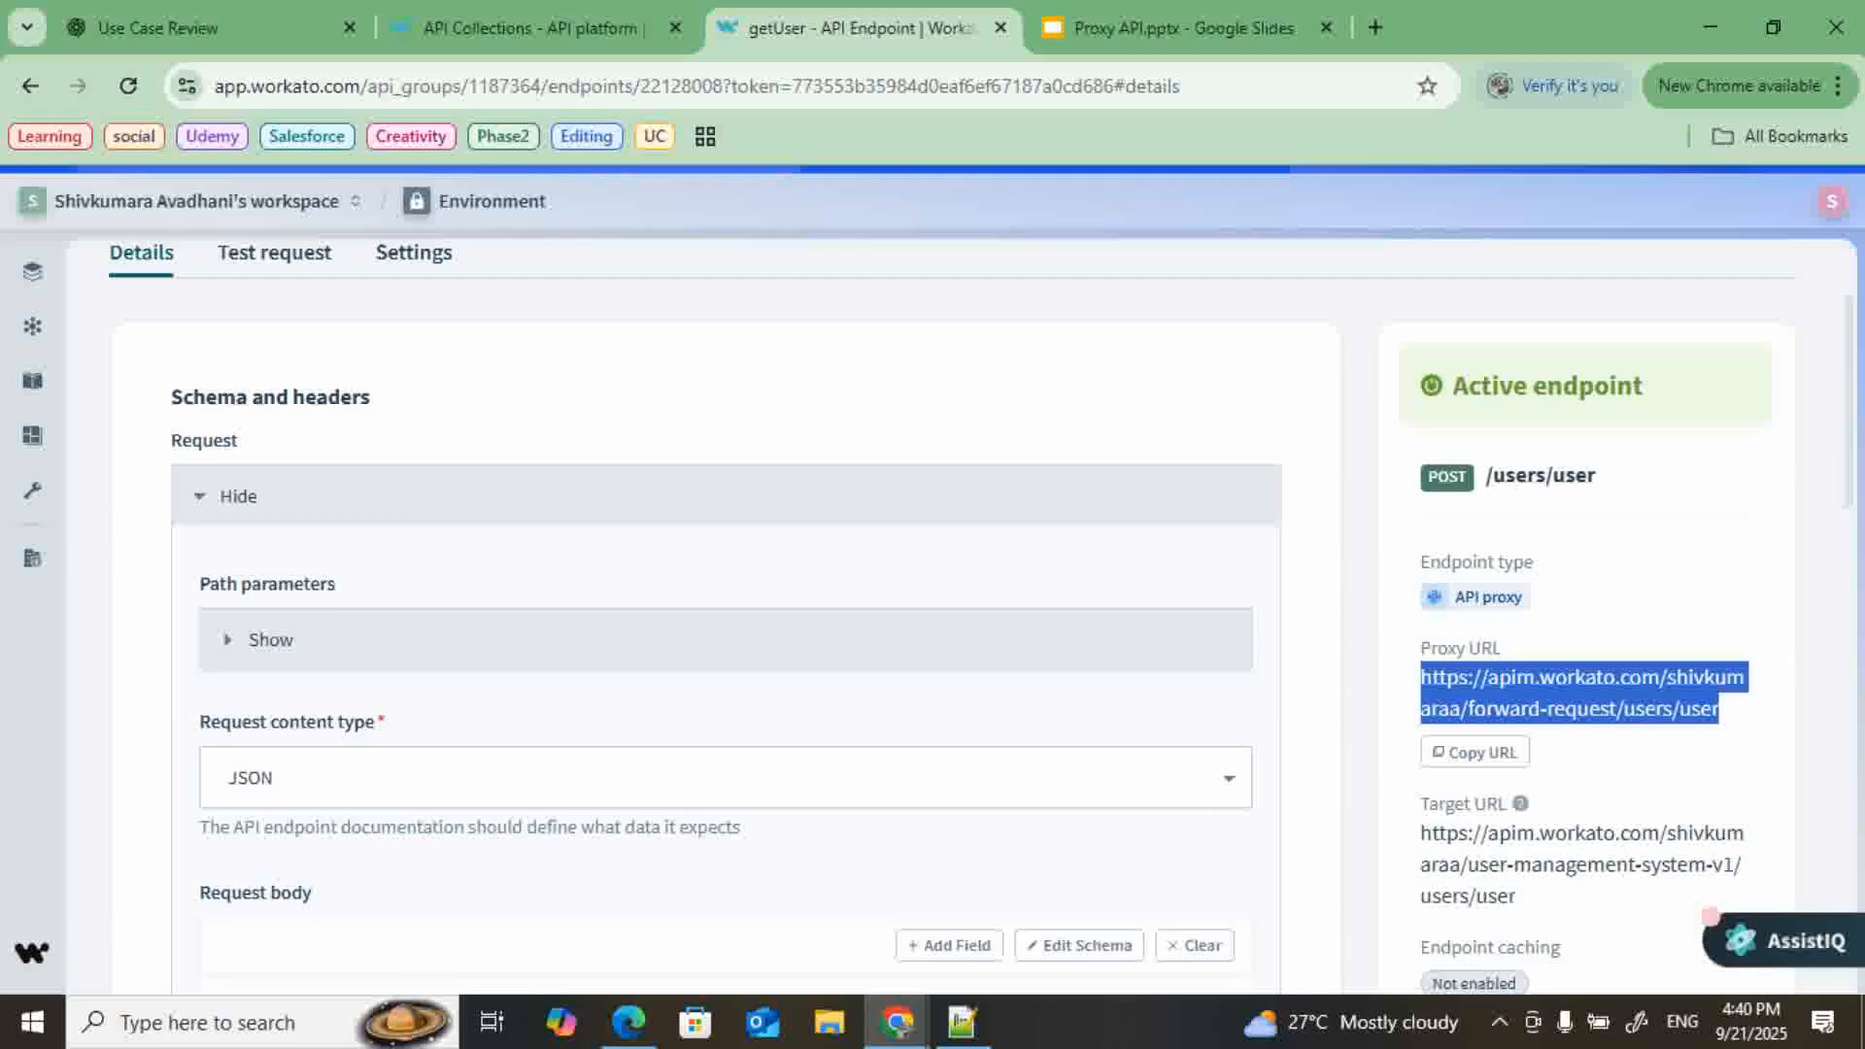
click(1603, 752)
scroll(1603, 753, down, 1)
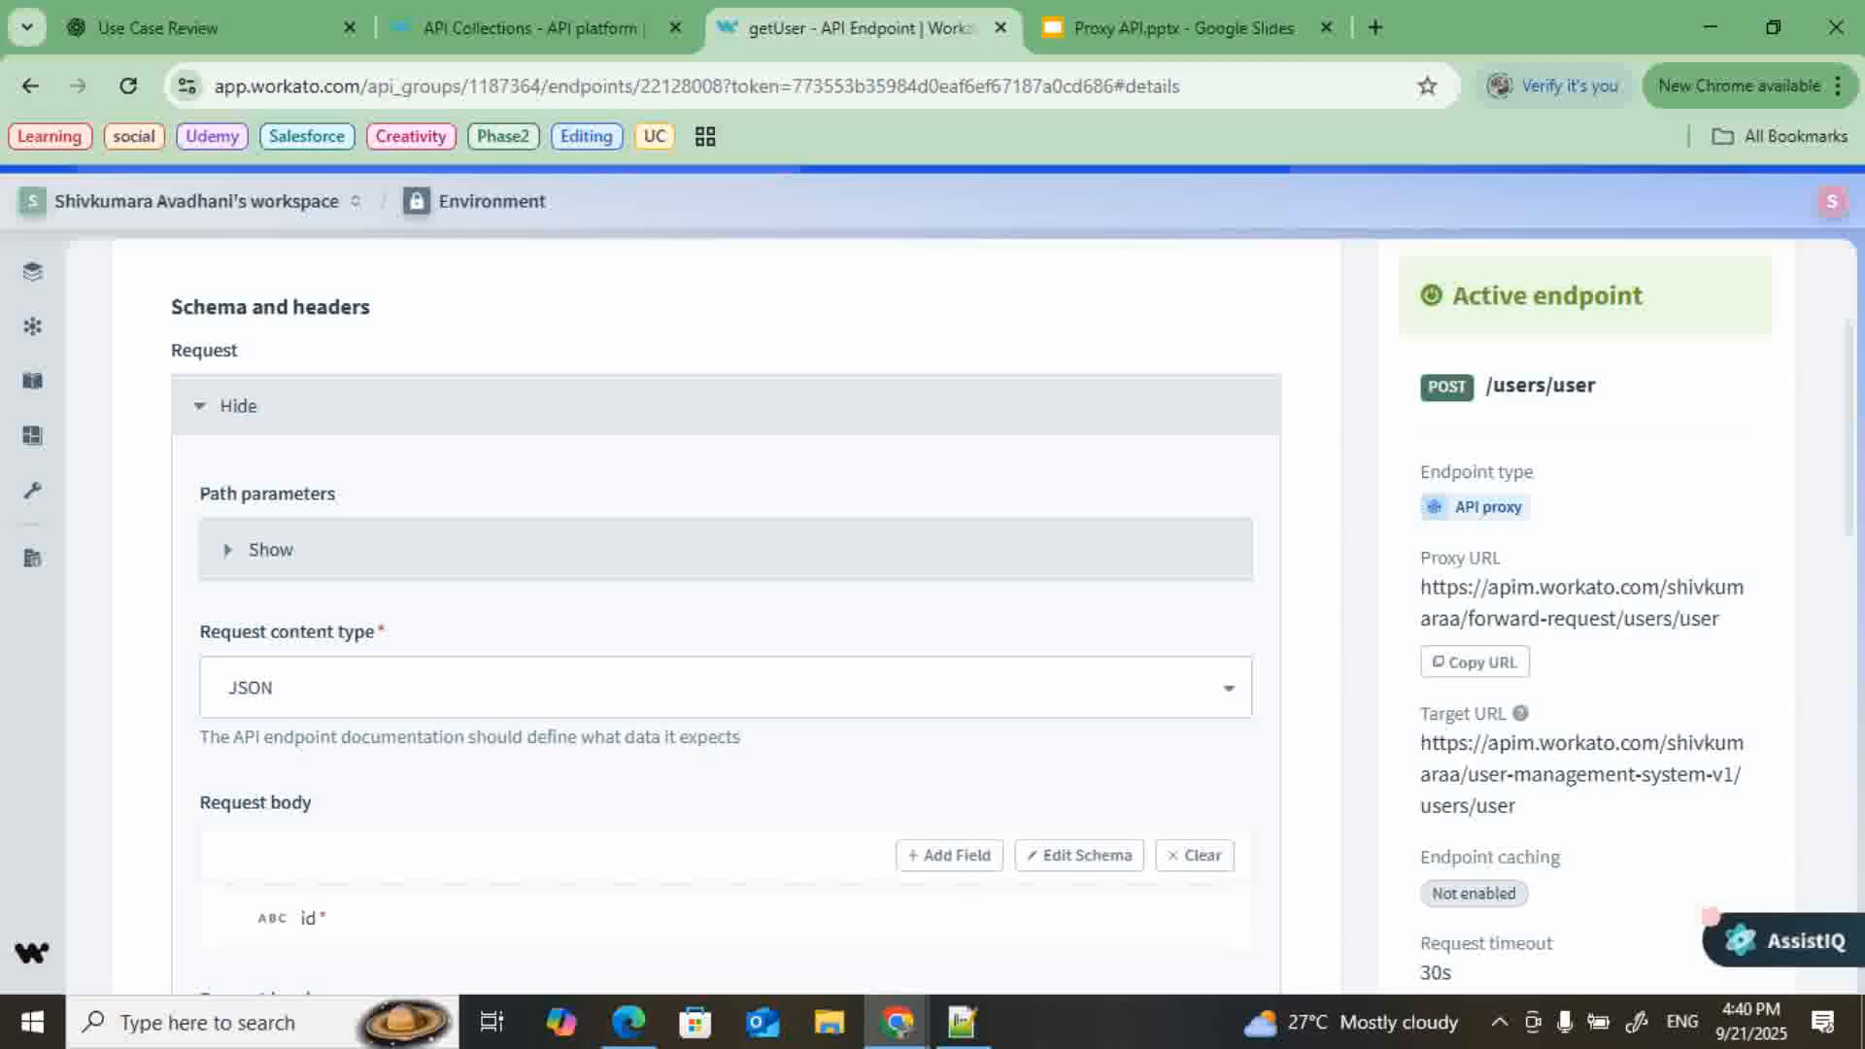
- Examine the getUser endpoint's full target URL and return to the list of API collections
drag(1421, 742, 1515, 806)
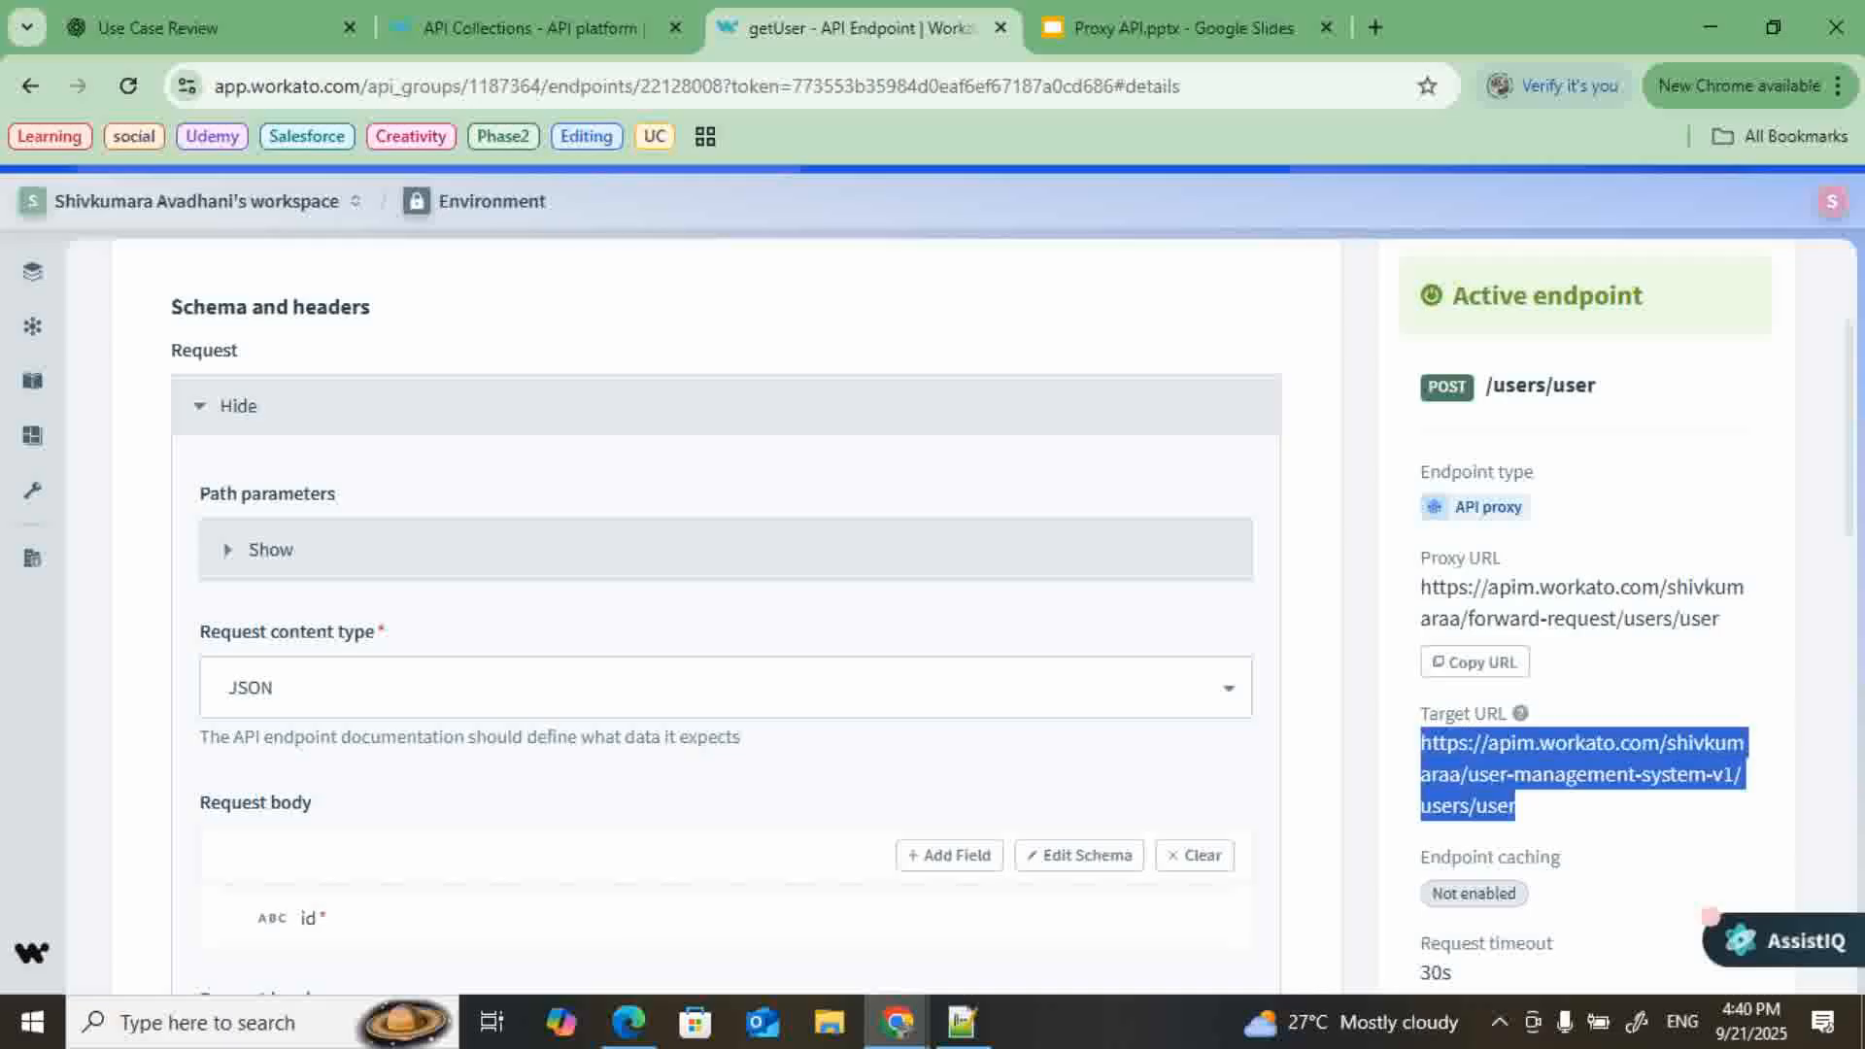
scroll(952, 582, up, 2)
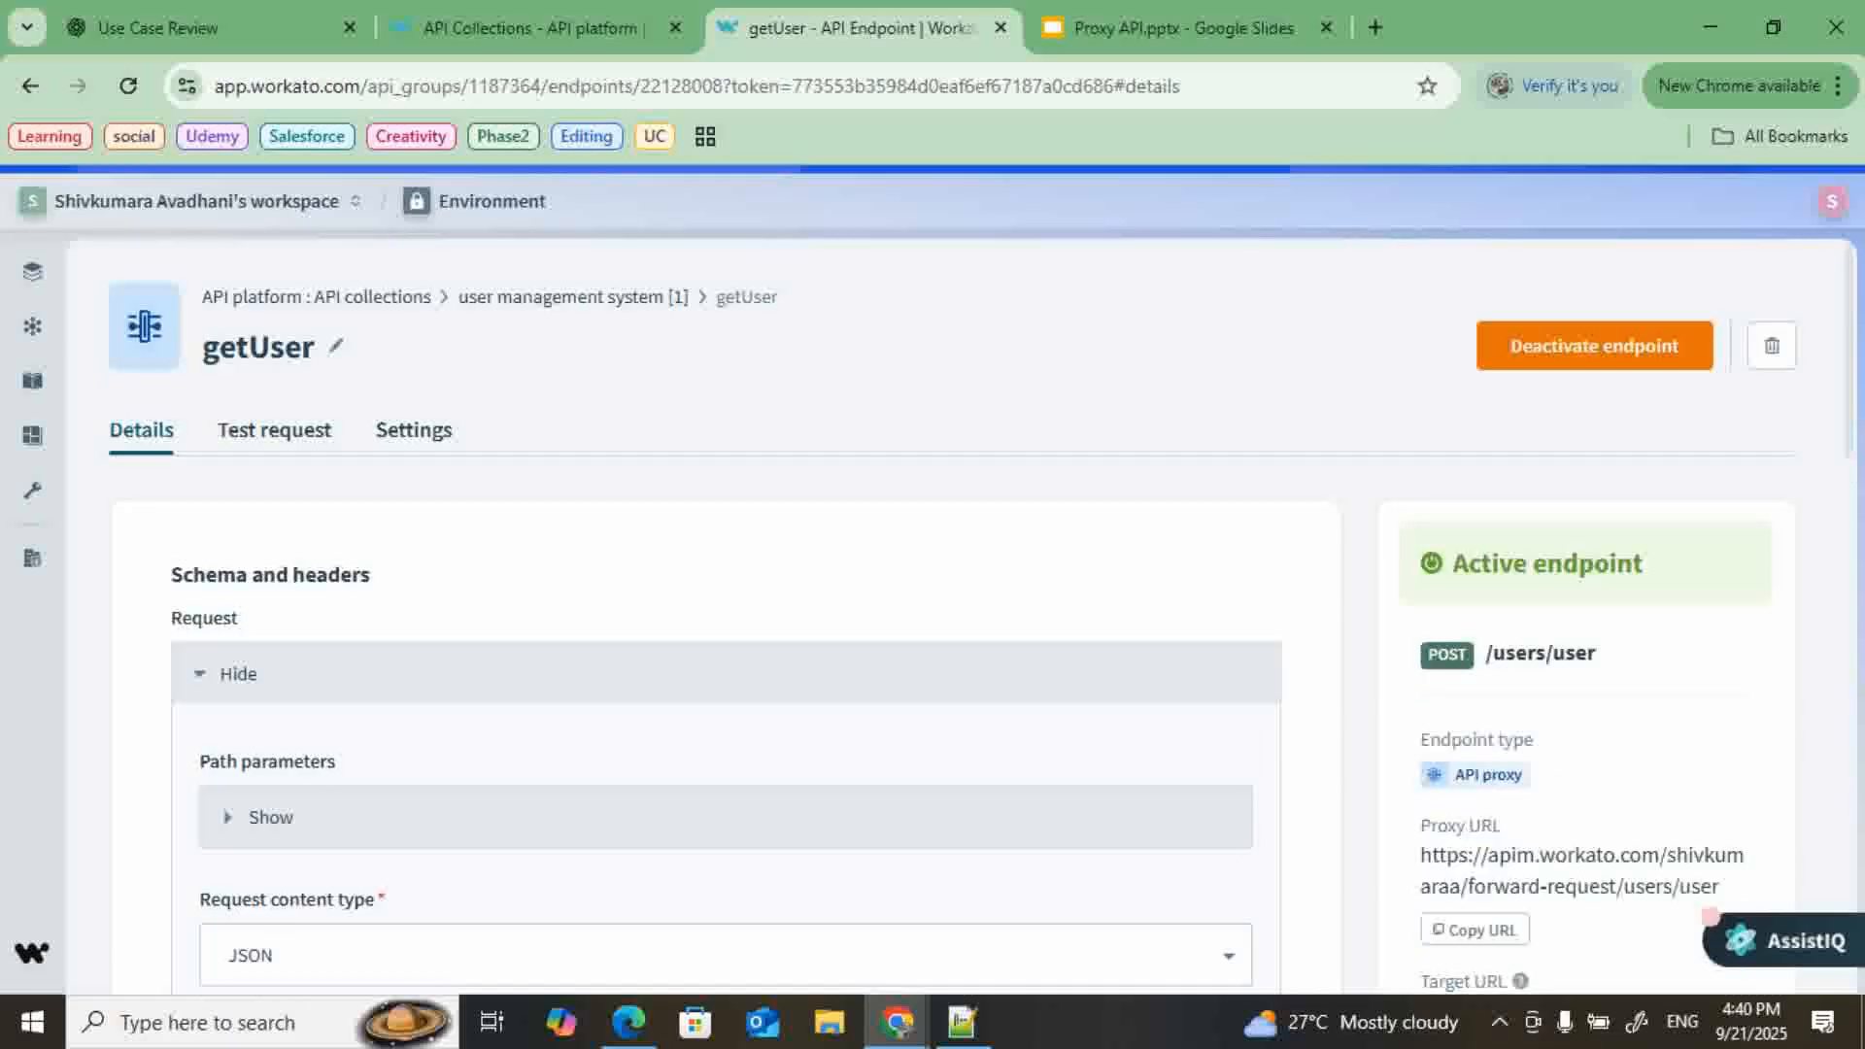
scroll(951, 583, down, 1)
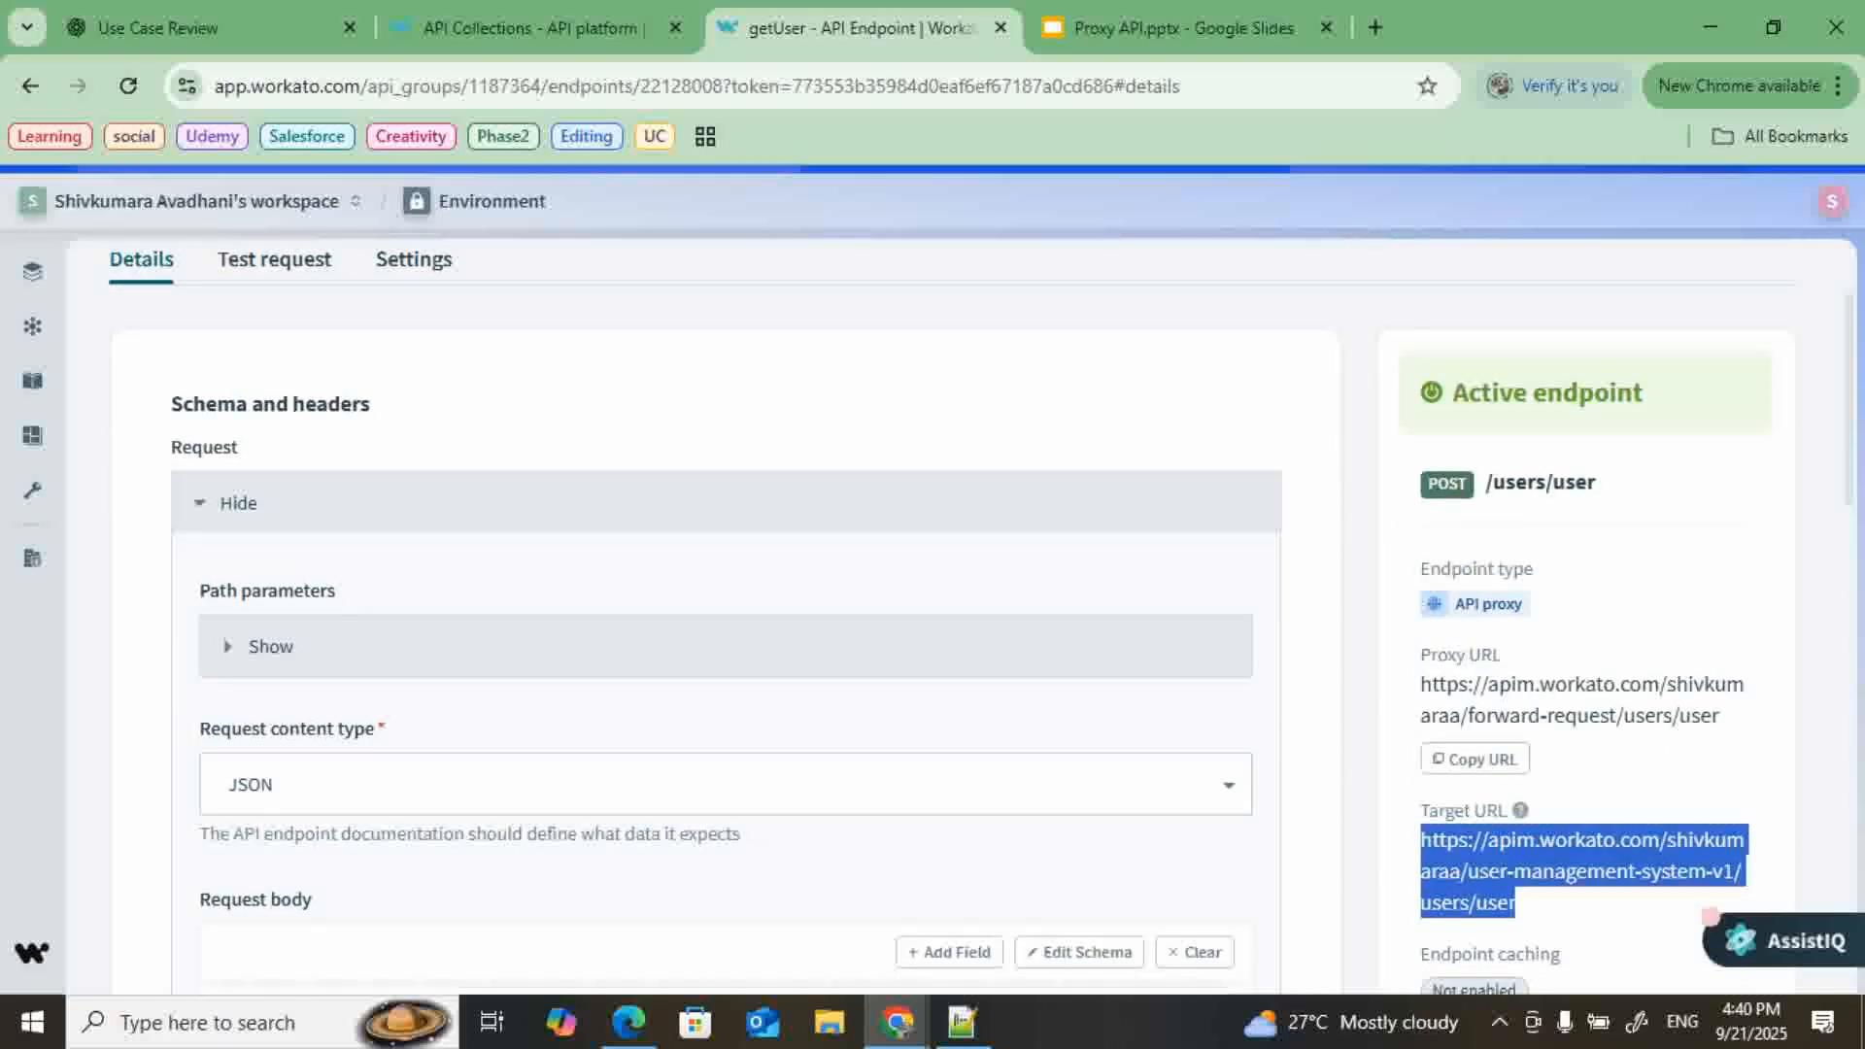
scroll(952, 583, down, 1)
click(1612, 839)
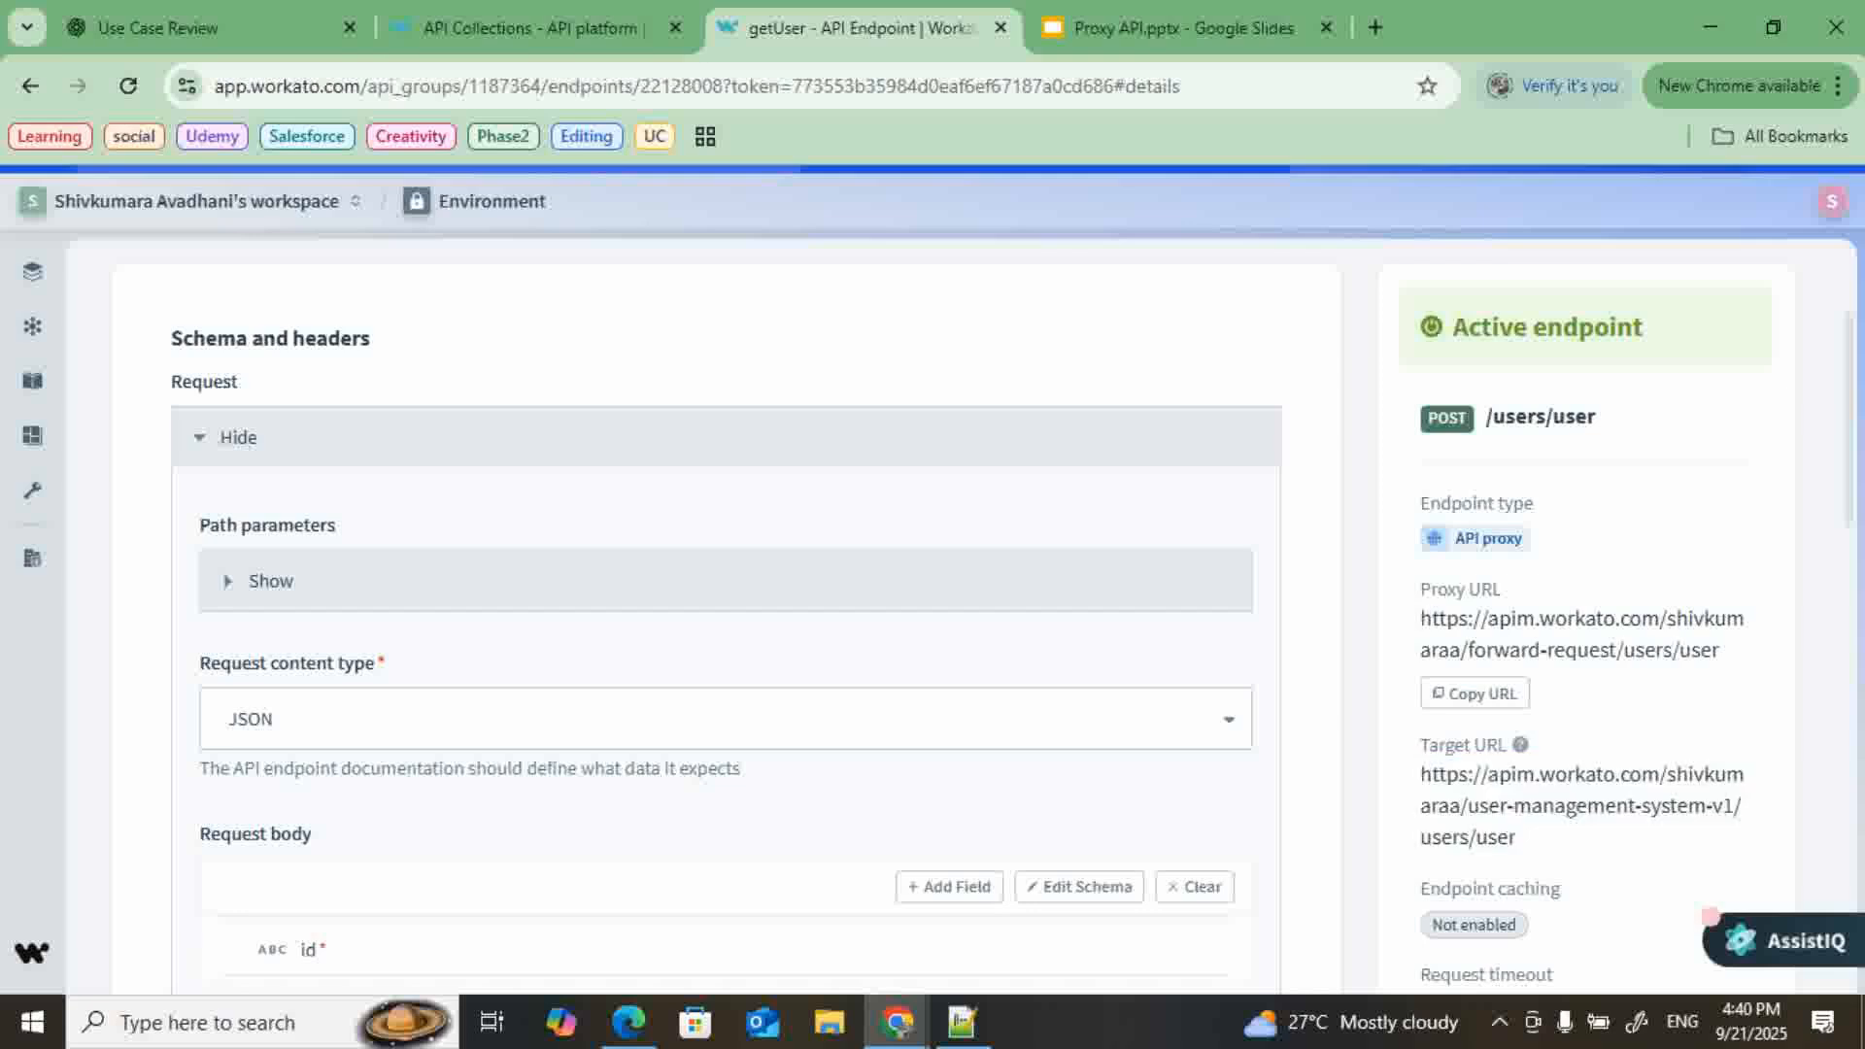
drag(1519, 839, 1421, 774)
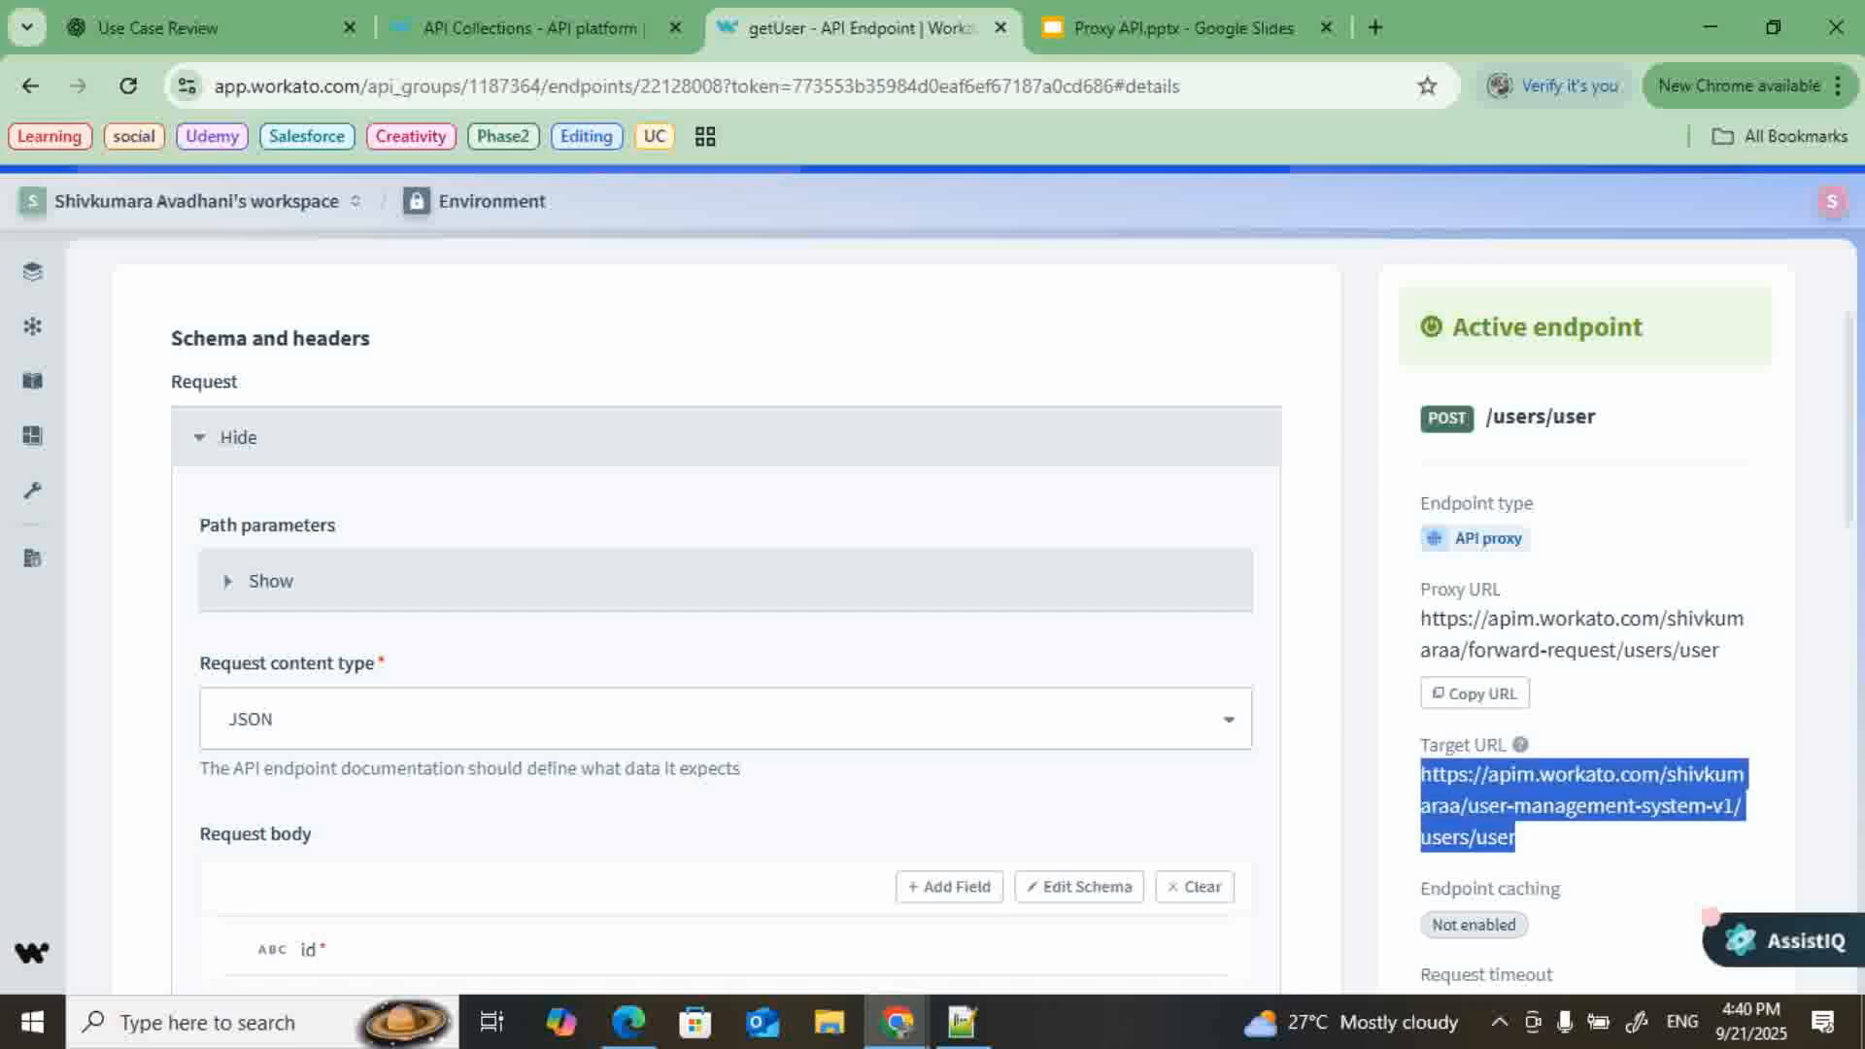
scroll(951, 583, up, 4)
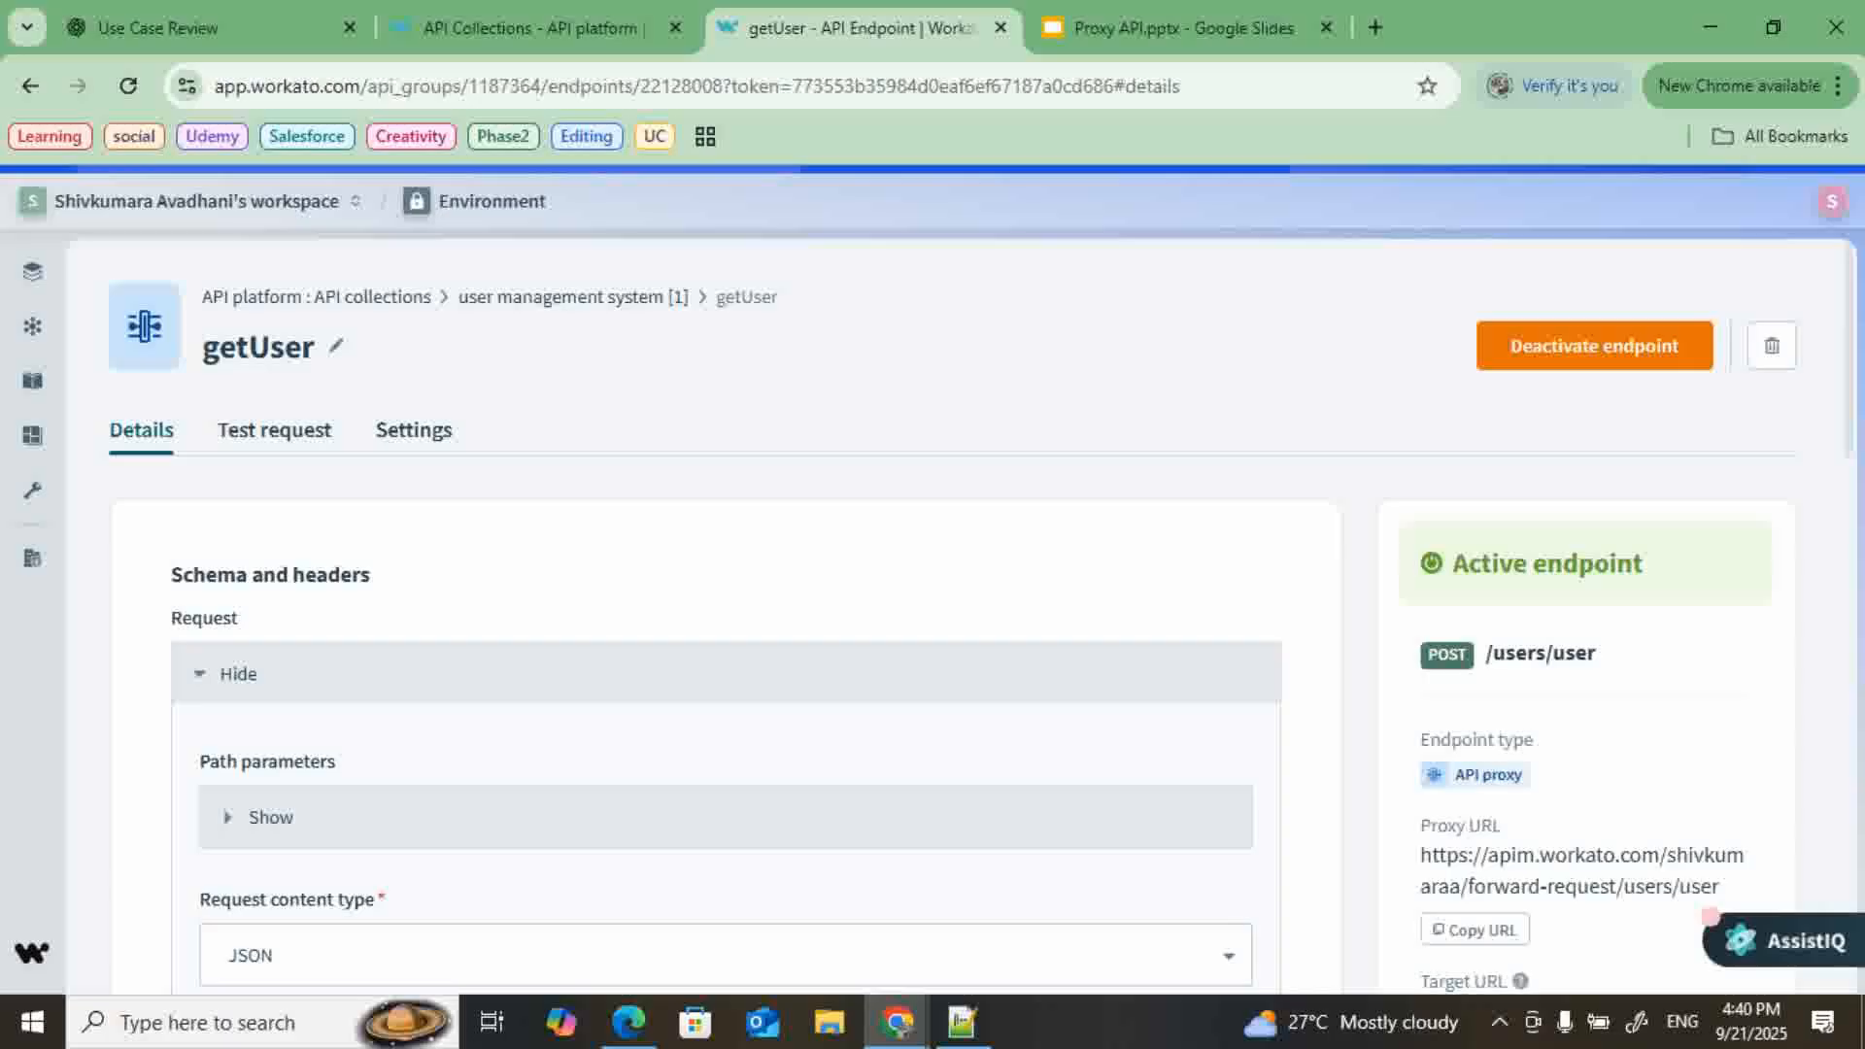
click(524, 28)
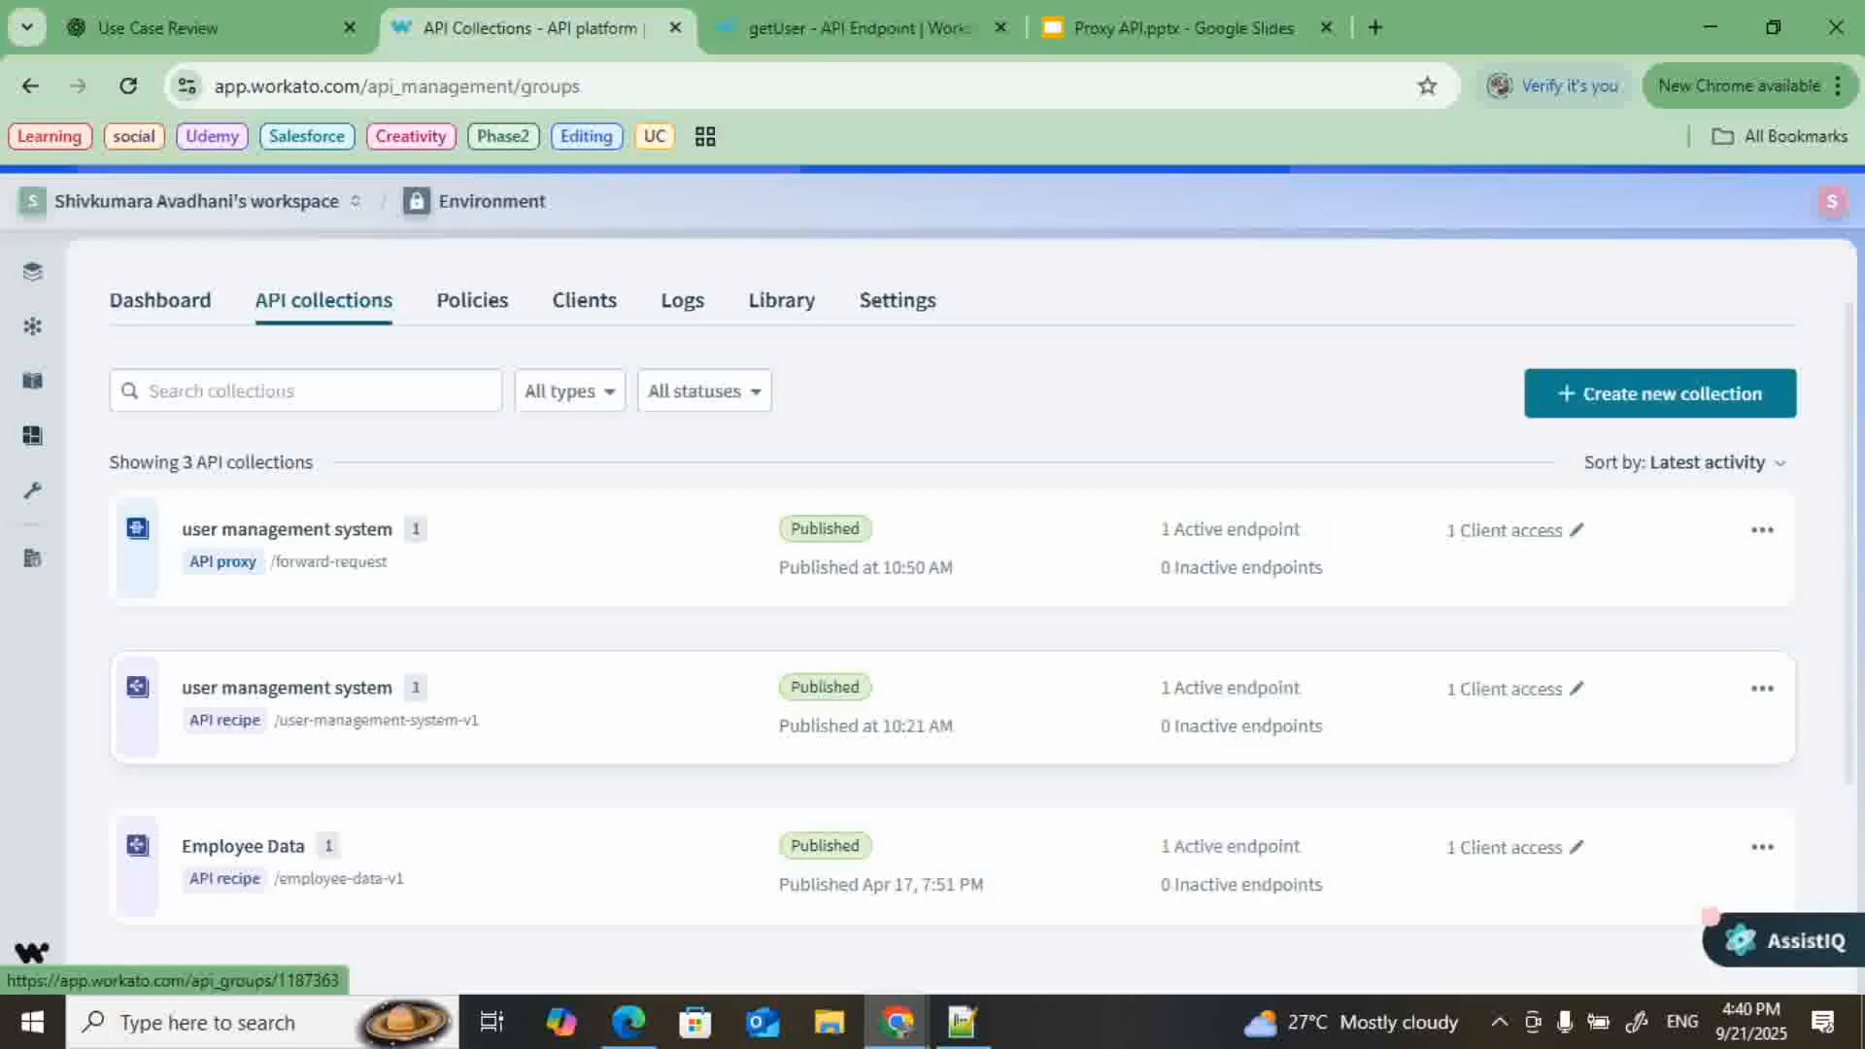
- Open the latest job of the REC-001 | Get Employee Details recipe from the user management system API recipe collection
click(287, 688)
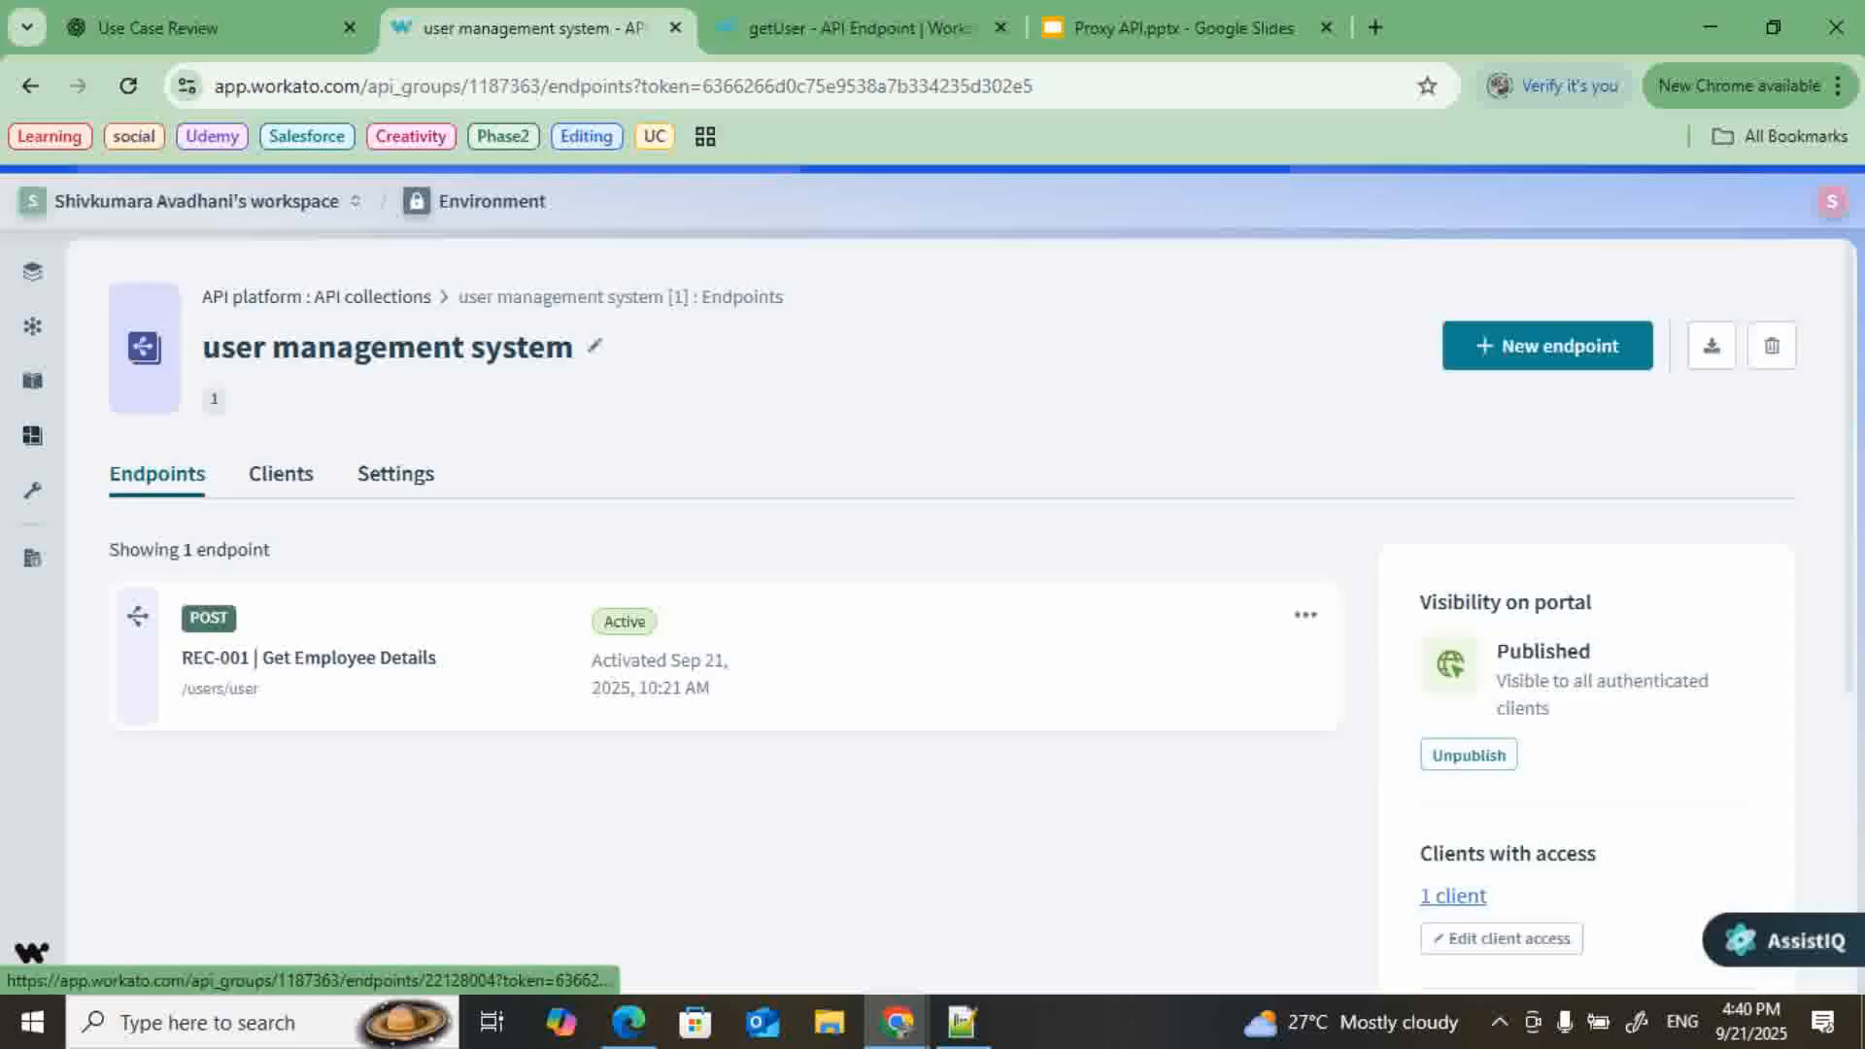
click(308, 658)
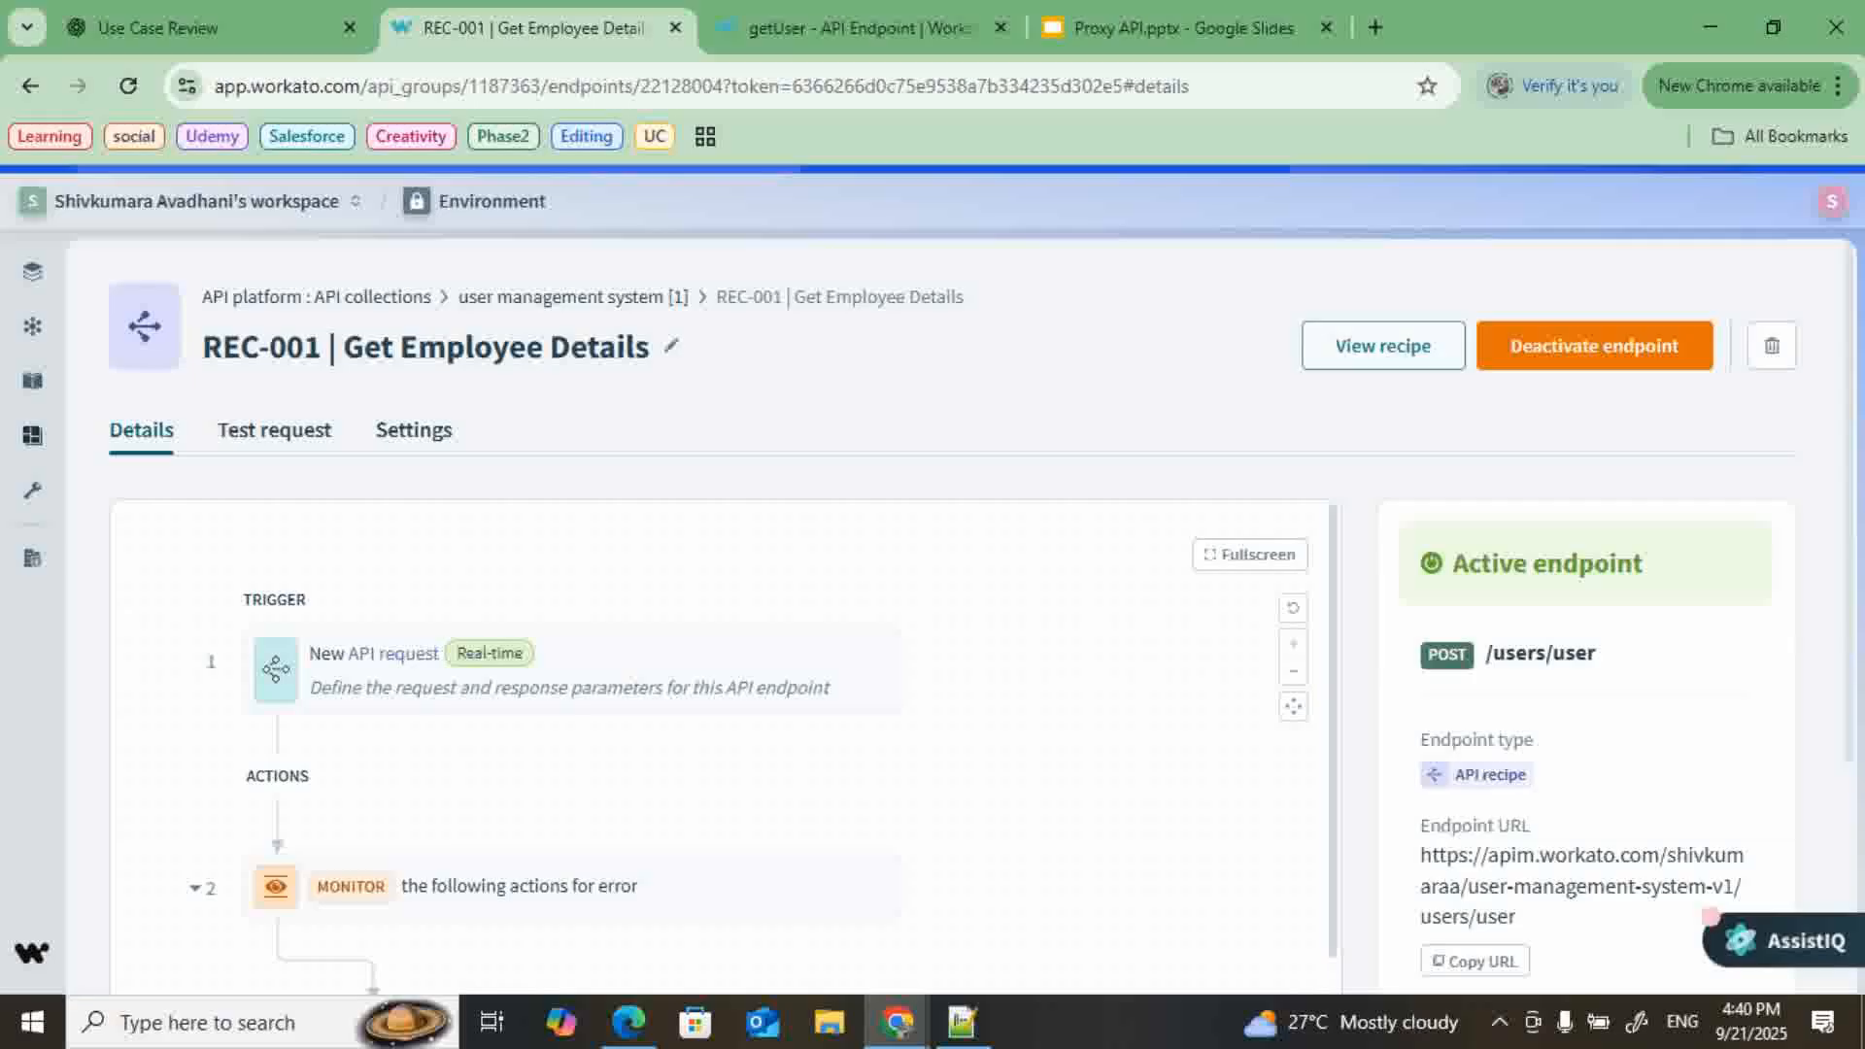
click(1383, 346)
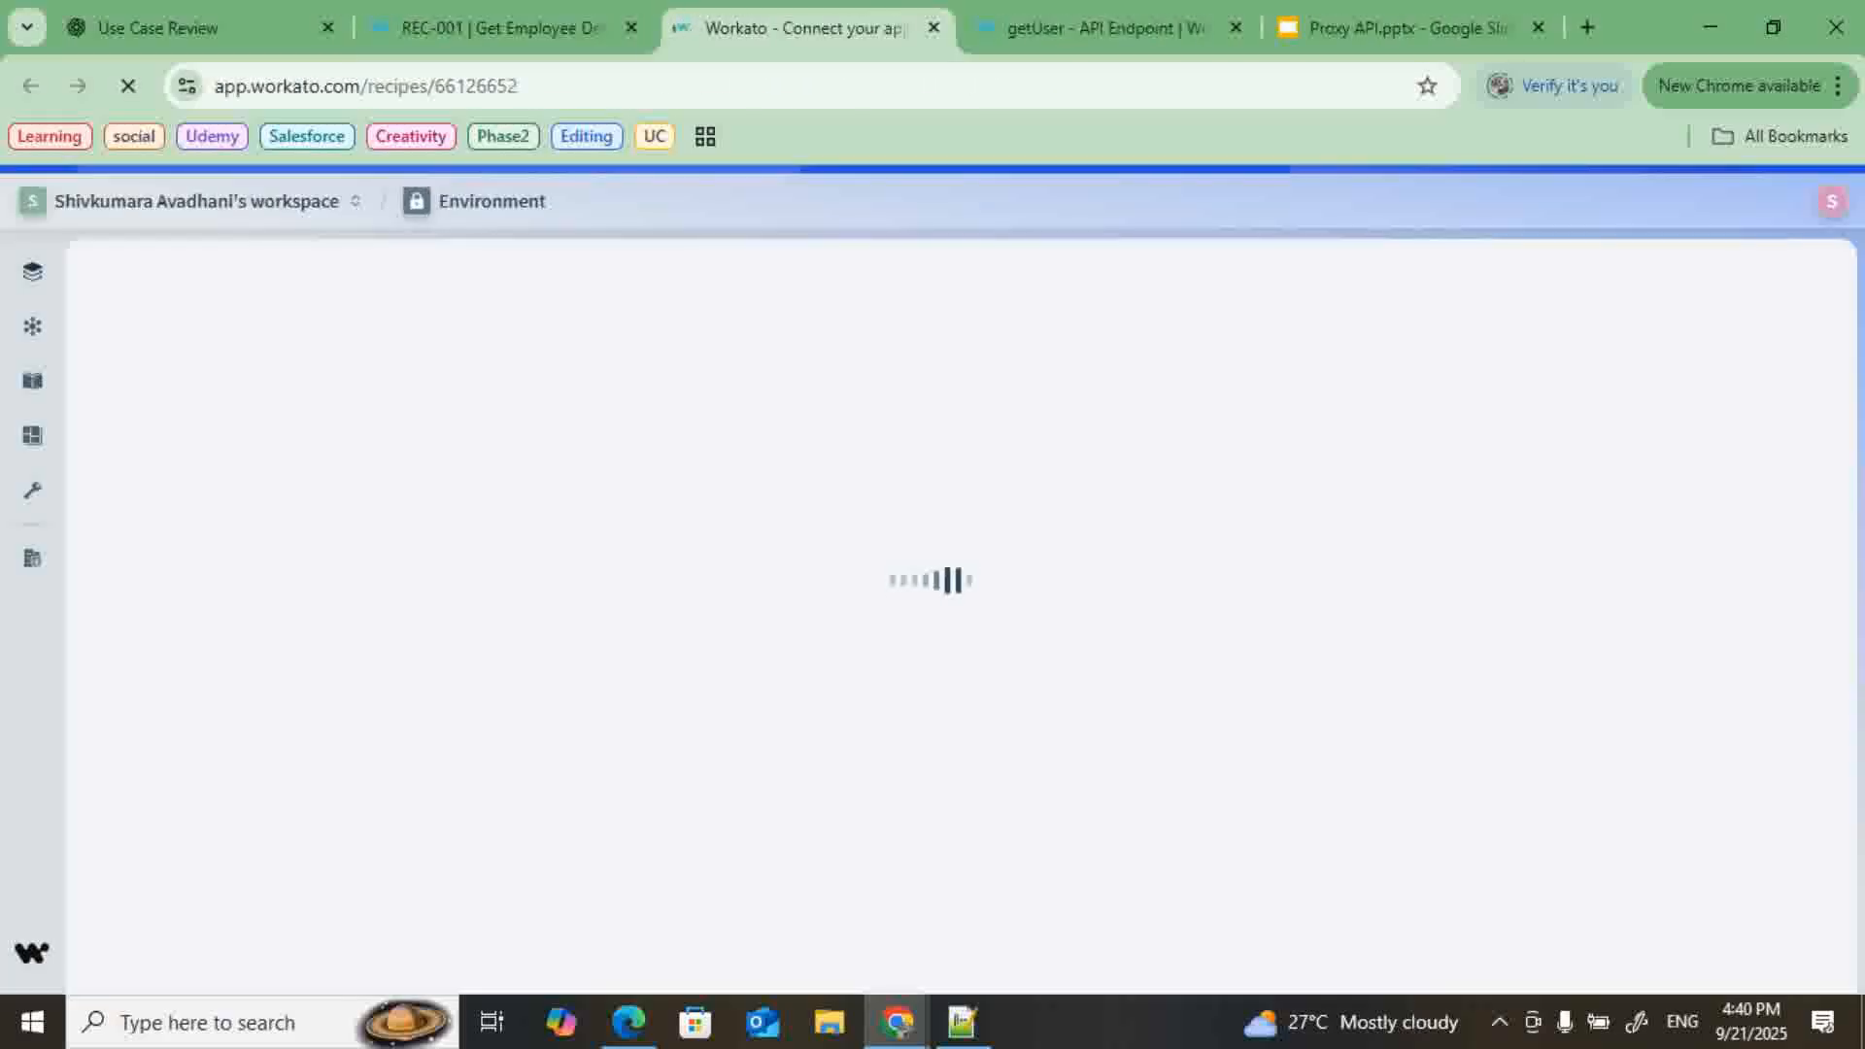
scroll(563, 612, down, 2)
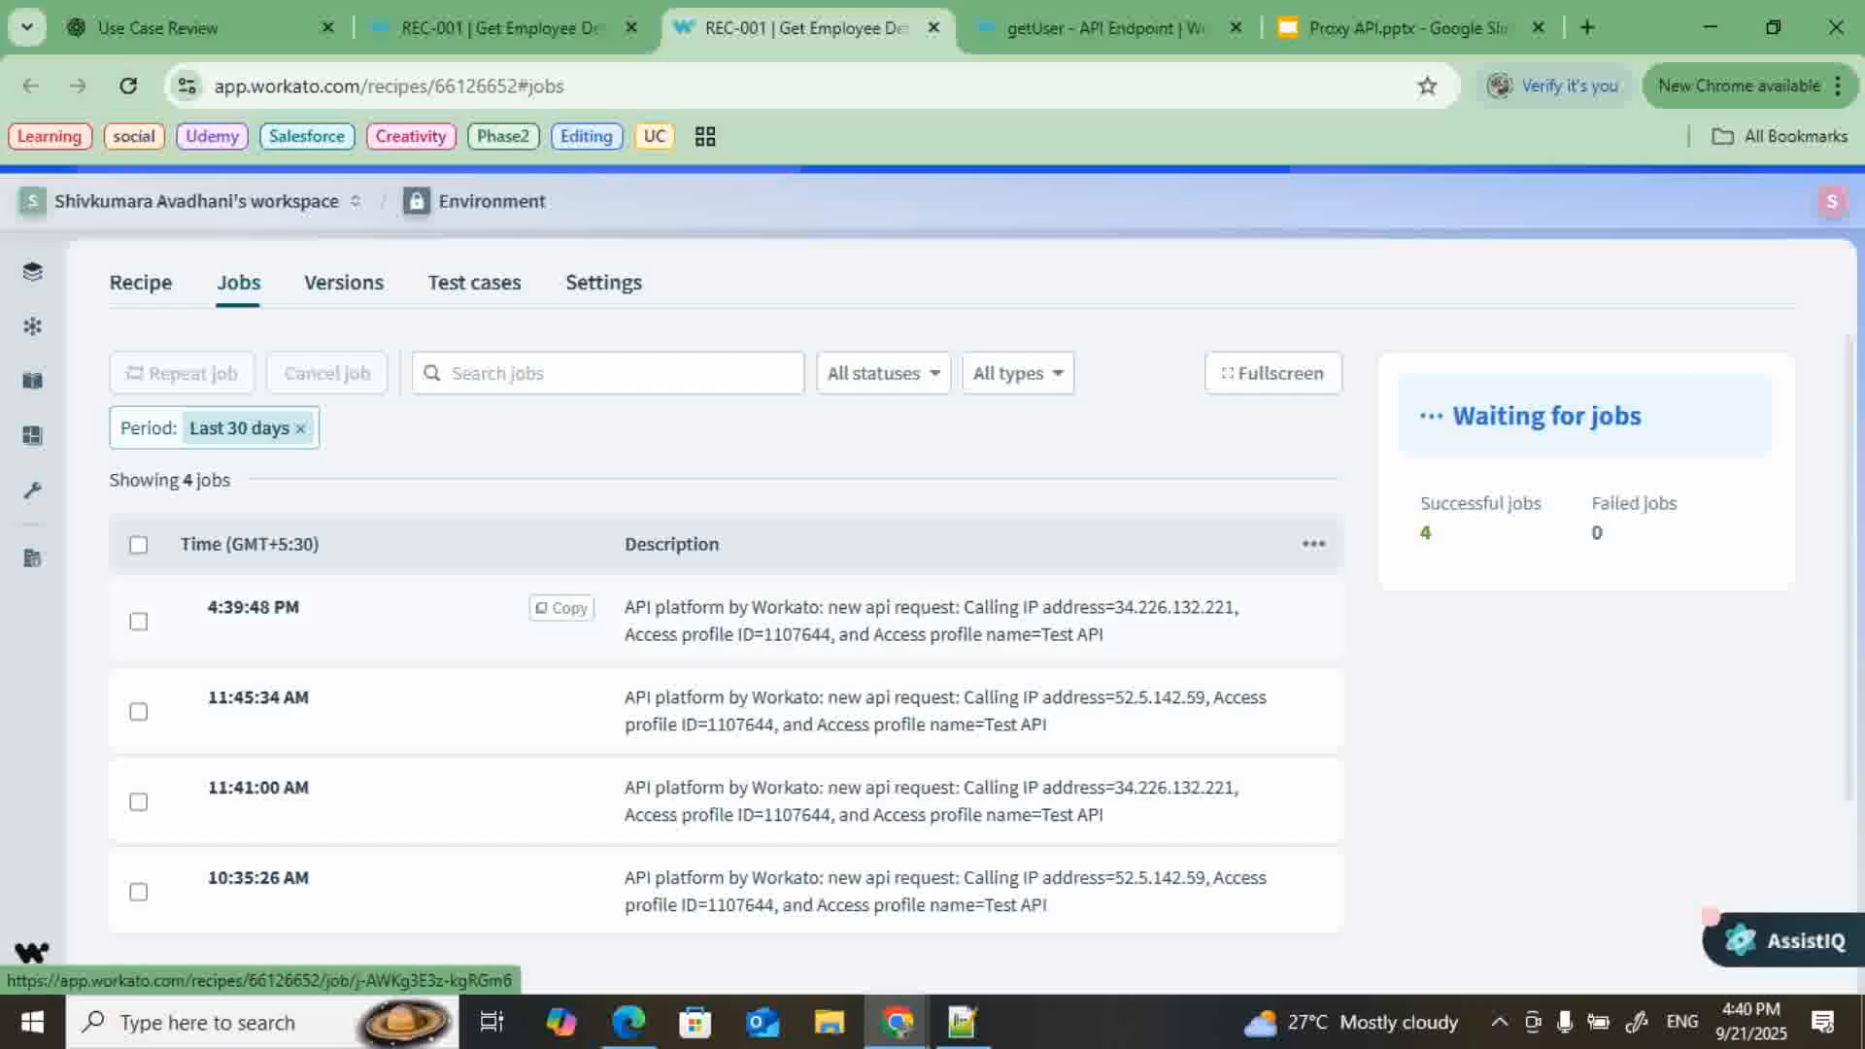
click(255, 608)
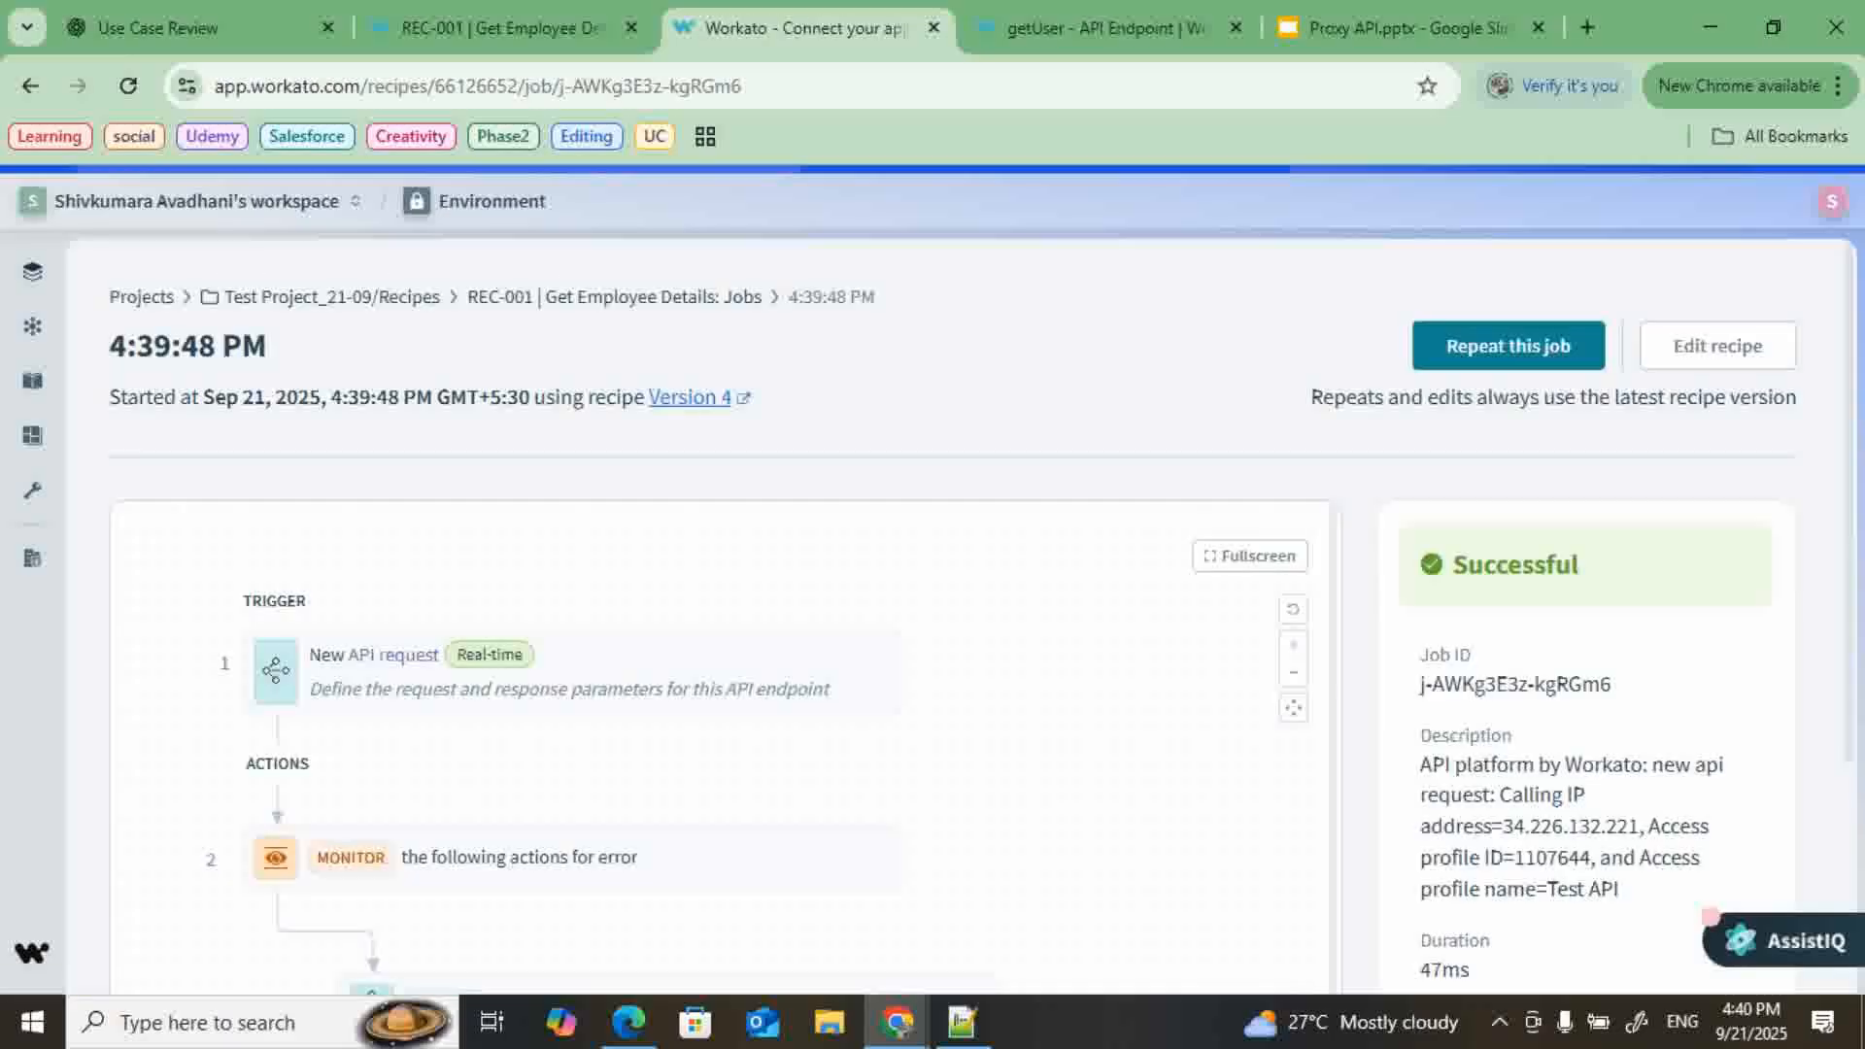
- Examine the fully expanded input data of the job's New API request trigger
scroll(573, 670, down, 1)
click(571, 540)
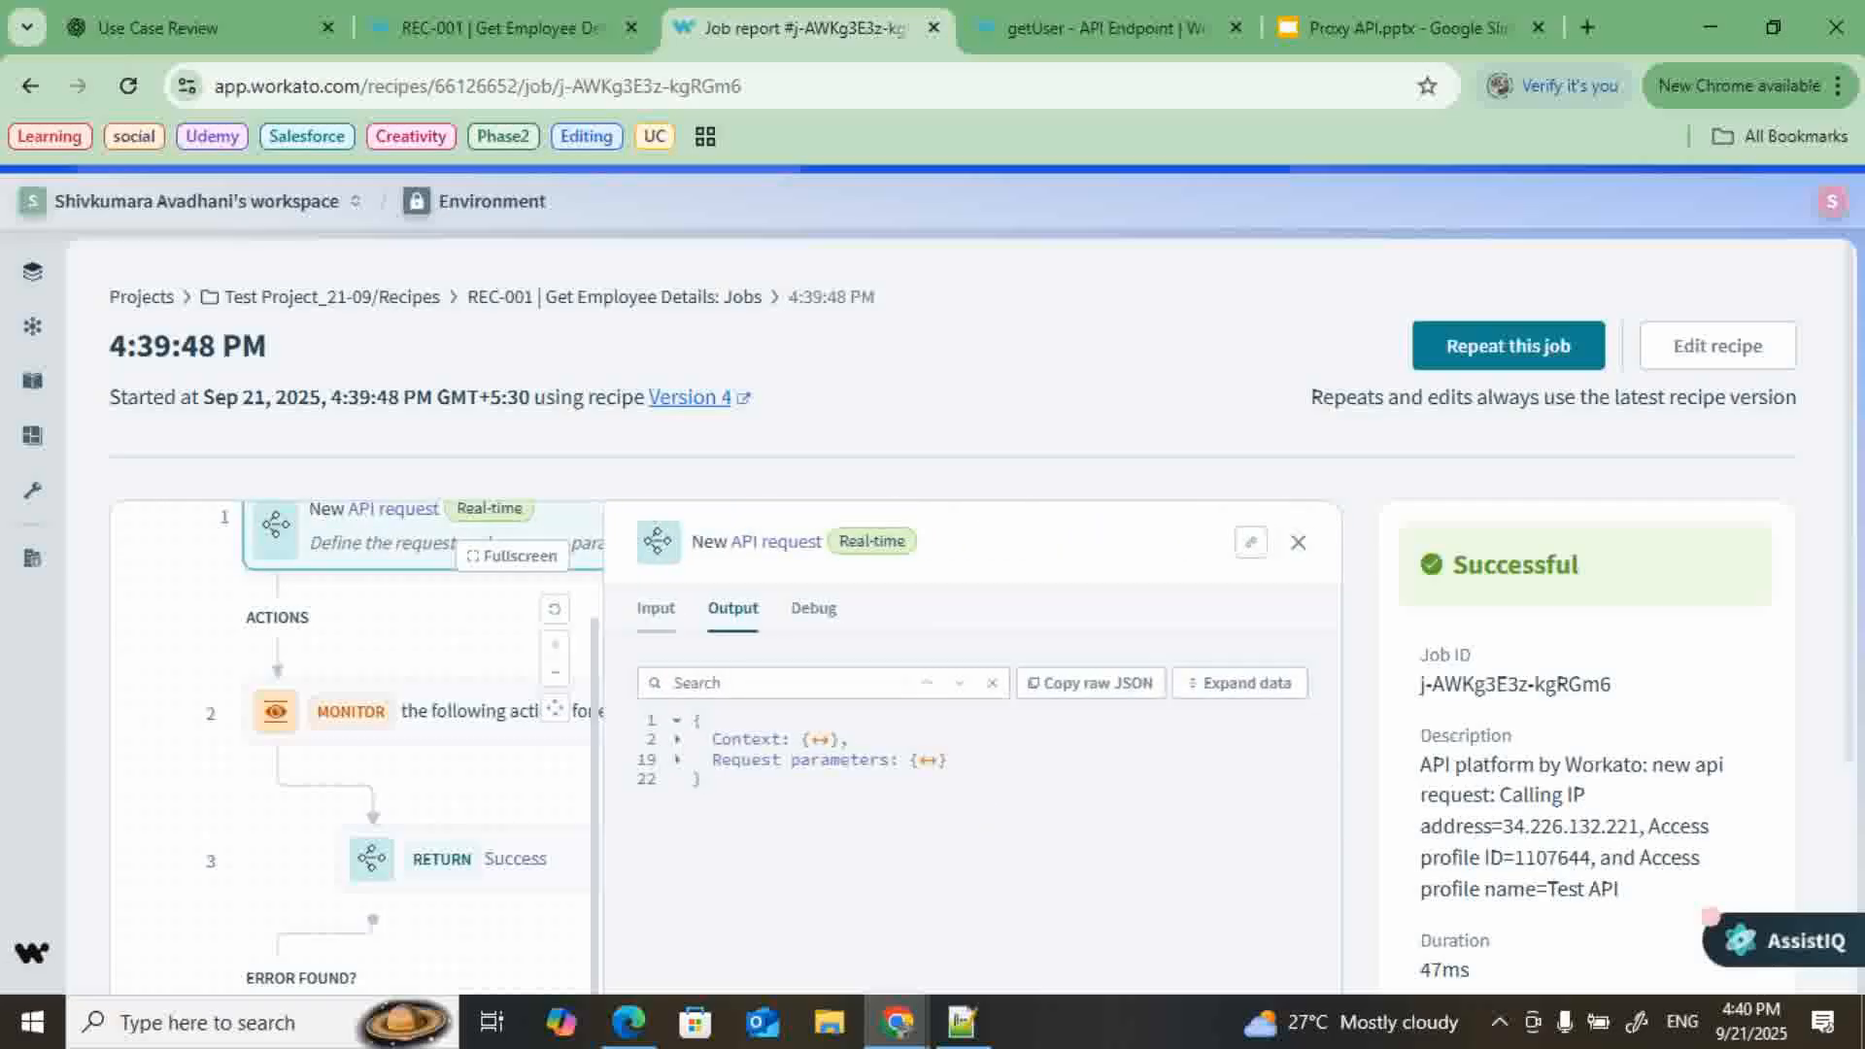
click(656, 608)
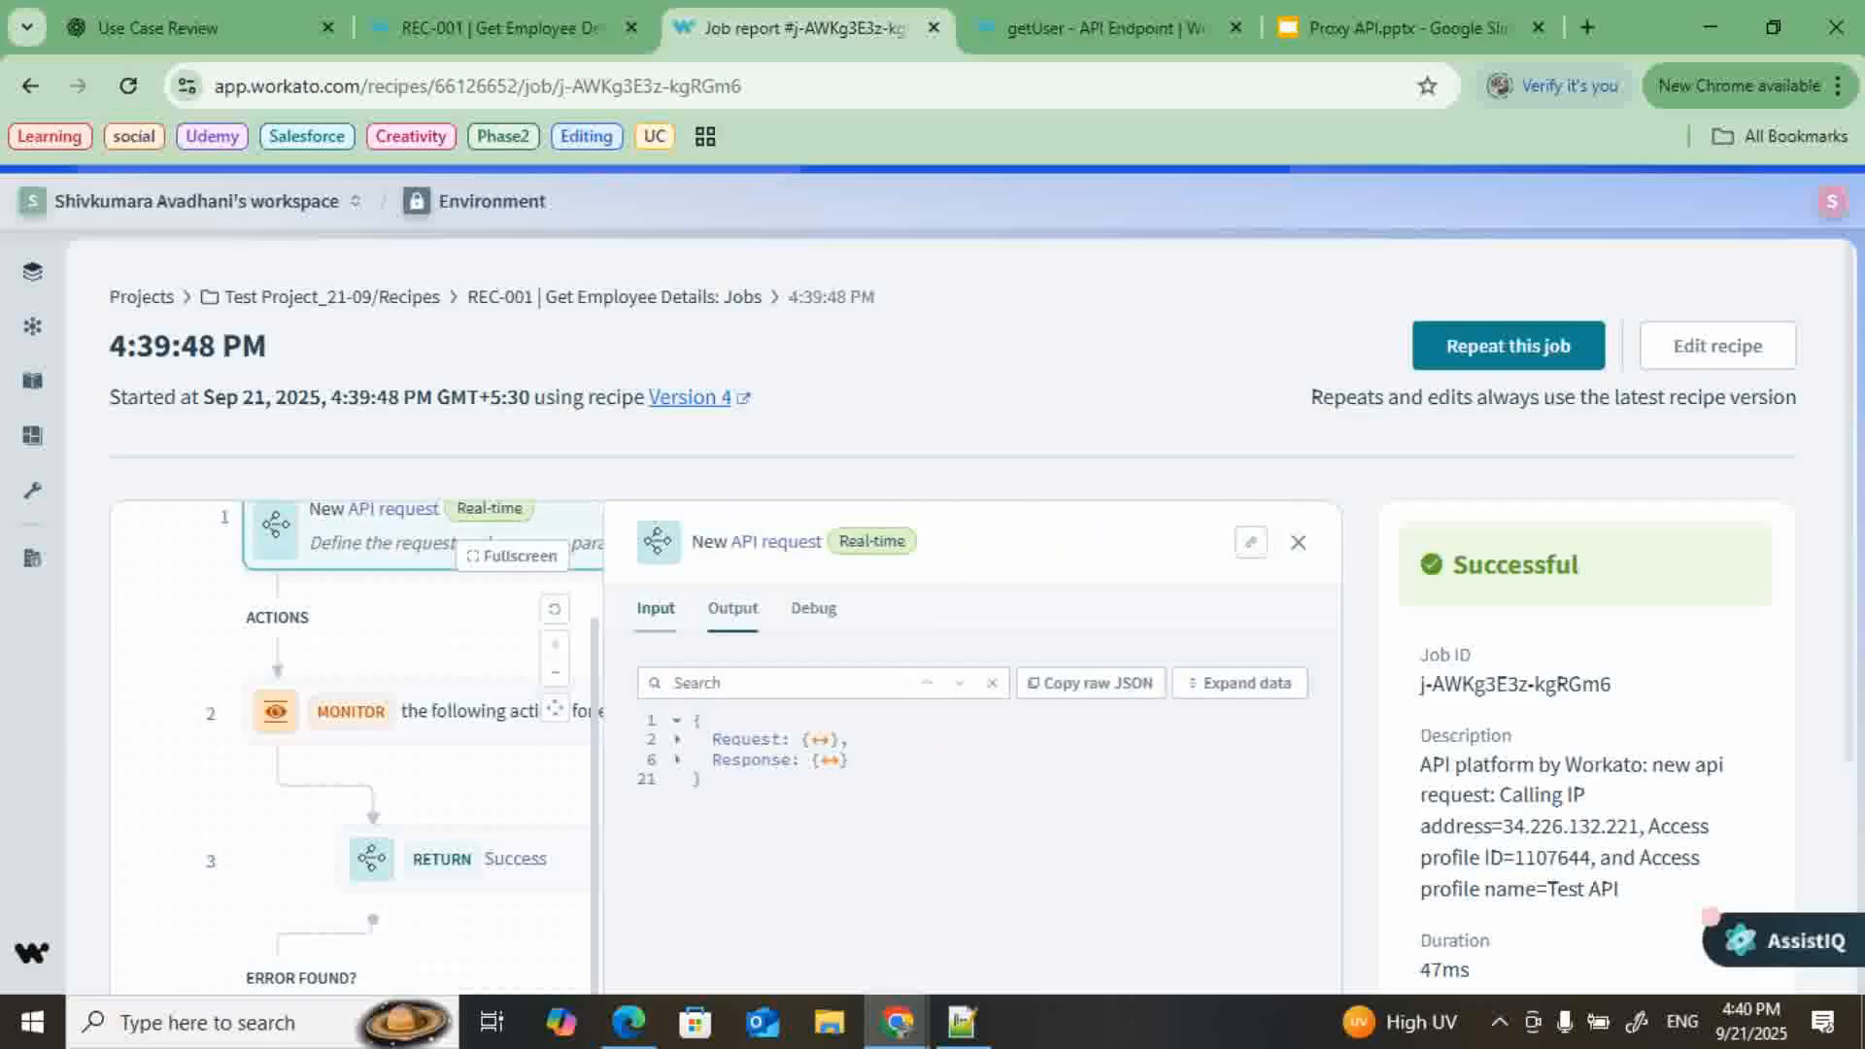
click(1240, 683)
scroll(1239, 683, down, 3)
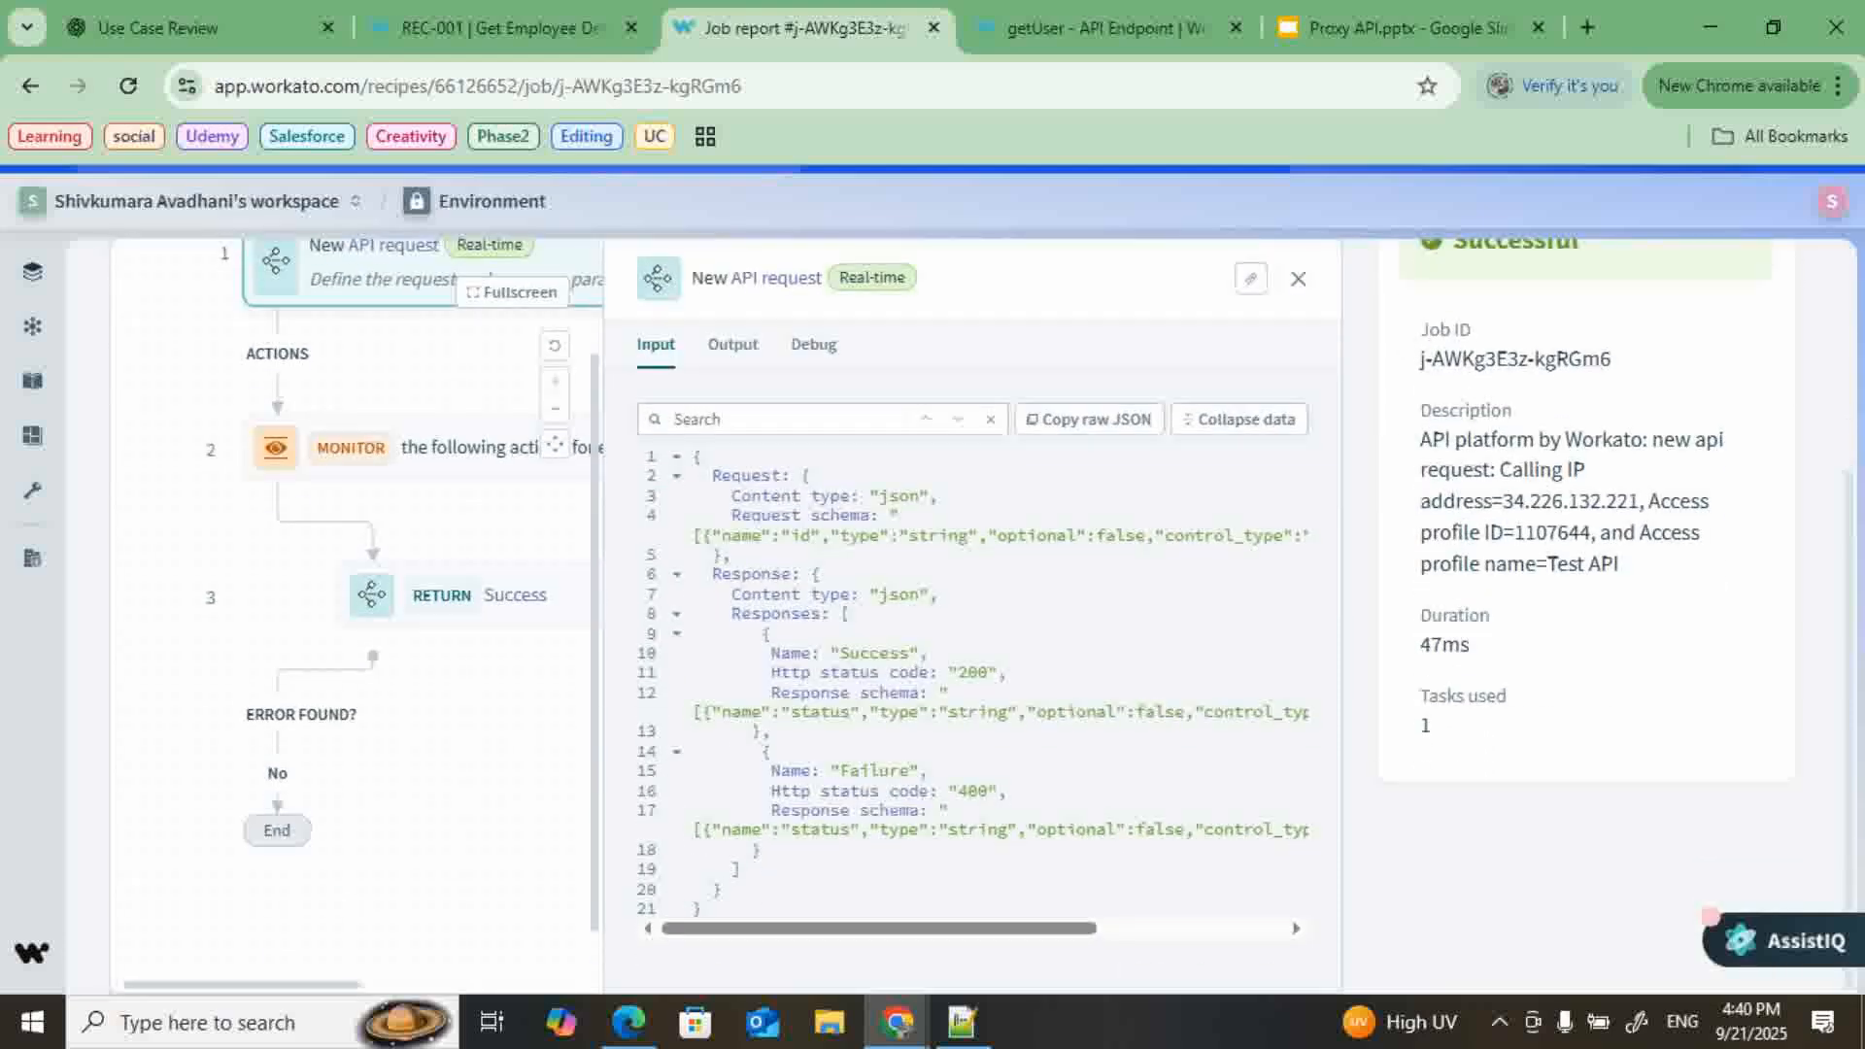
scroll(1239, 683, up, 1)
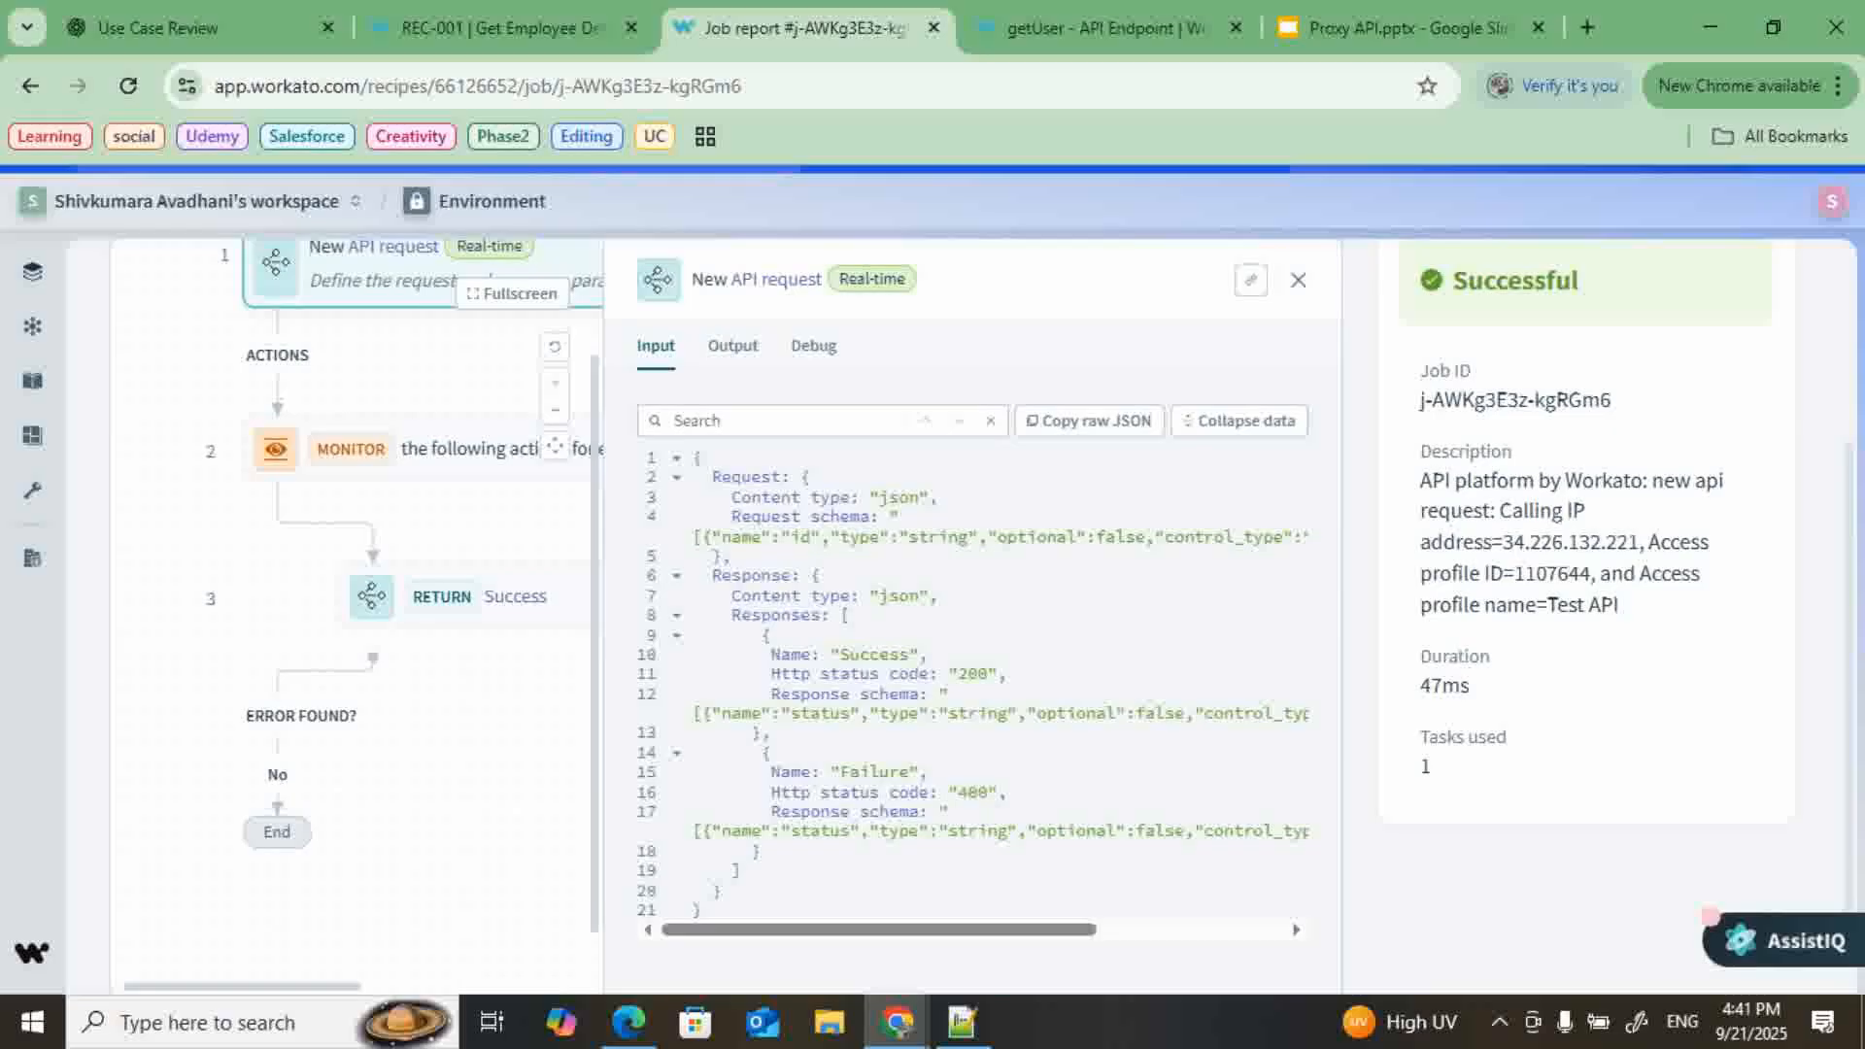
- Expand the New API request trigger's output data and check the ID under its request parameters
click(732, 347)
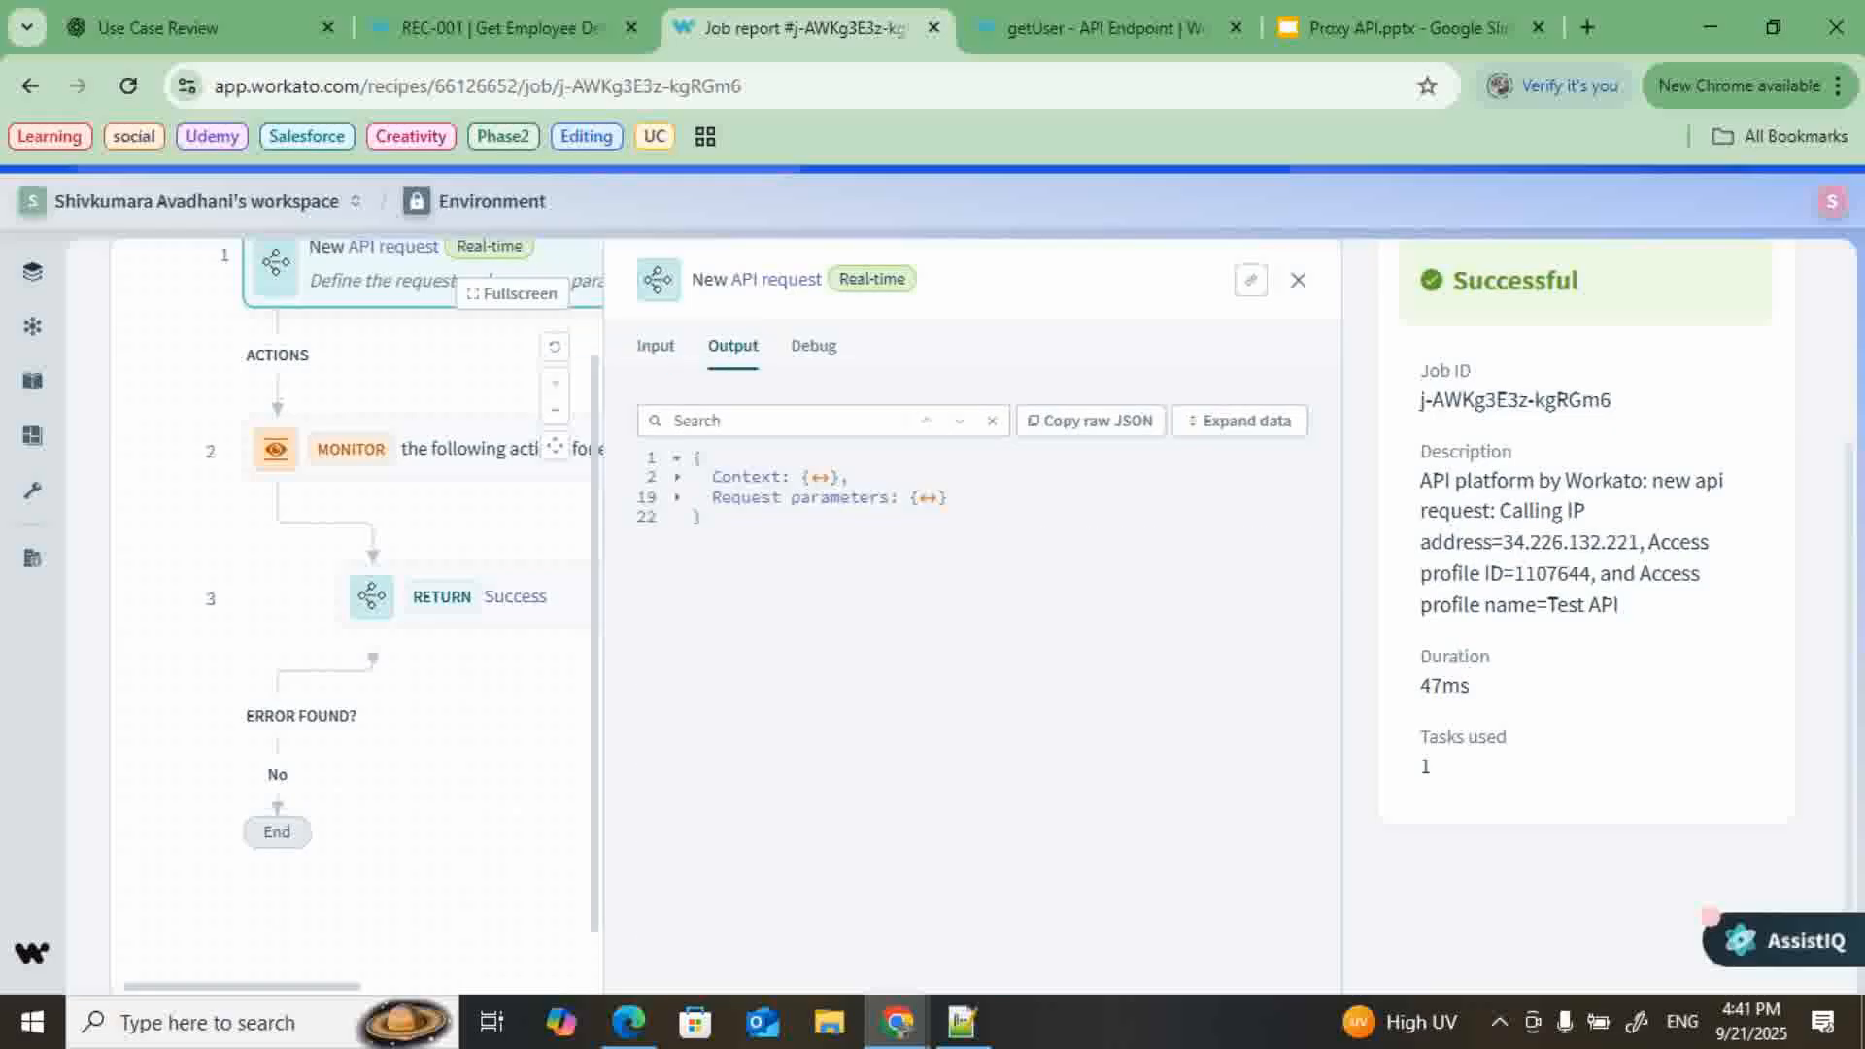
click(1239, 421)
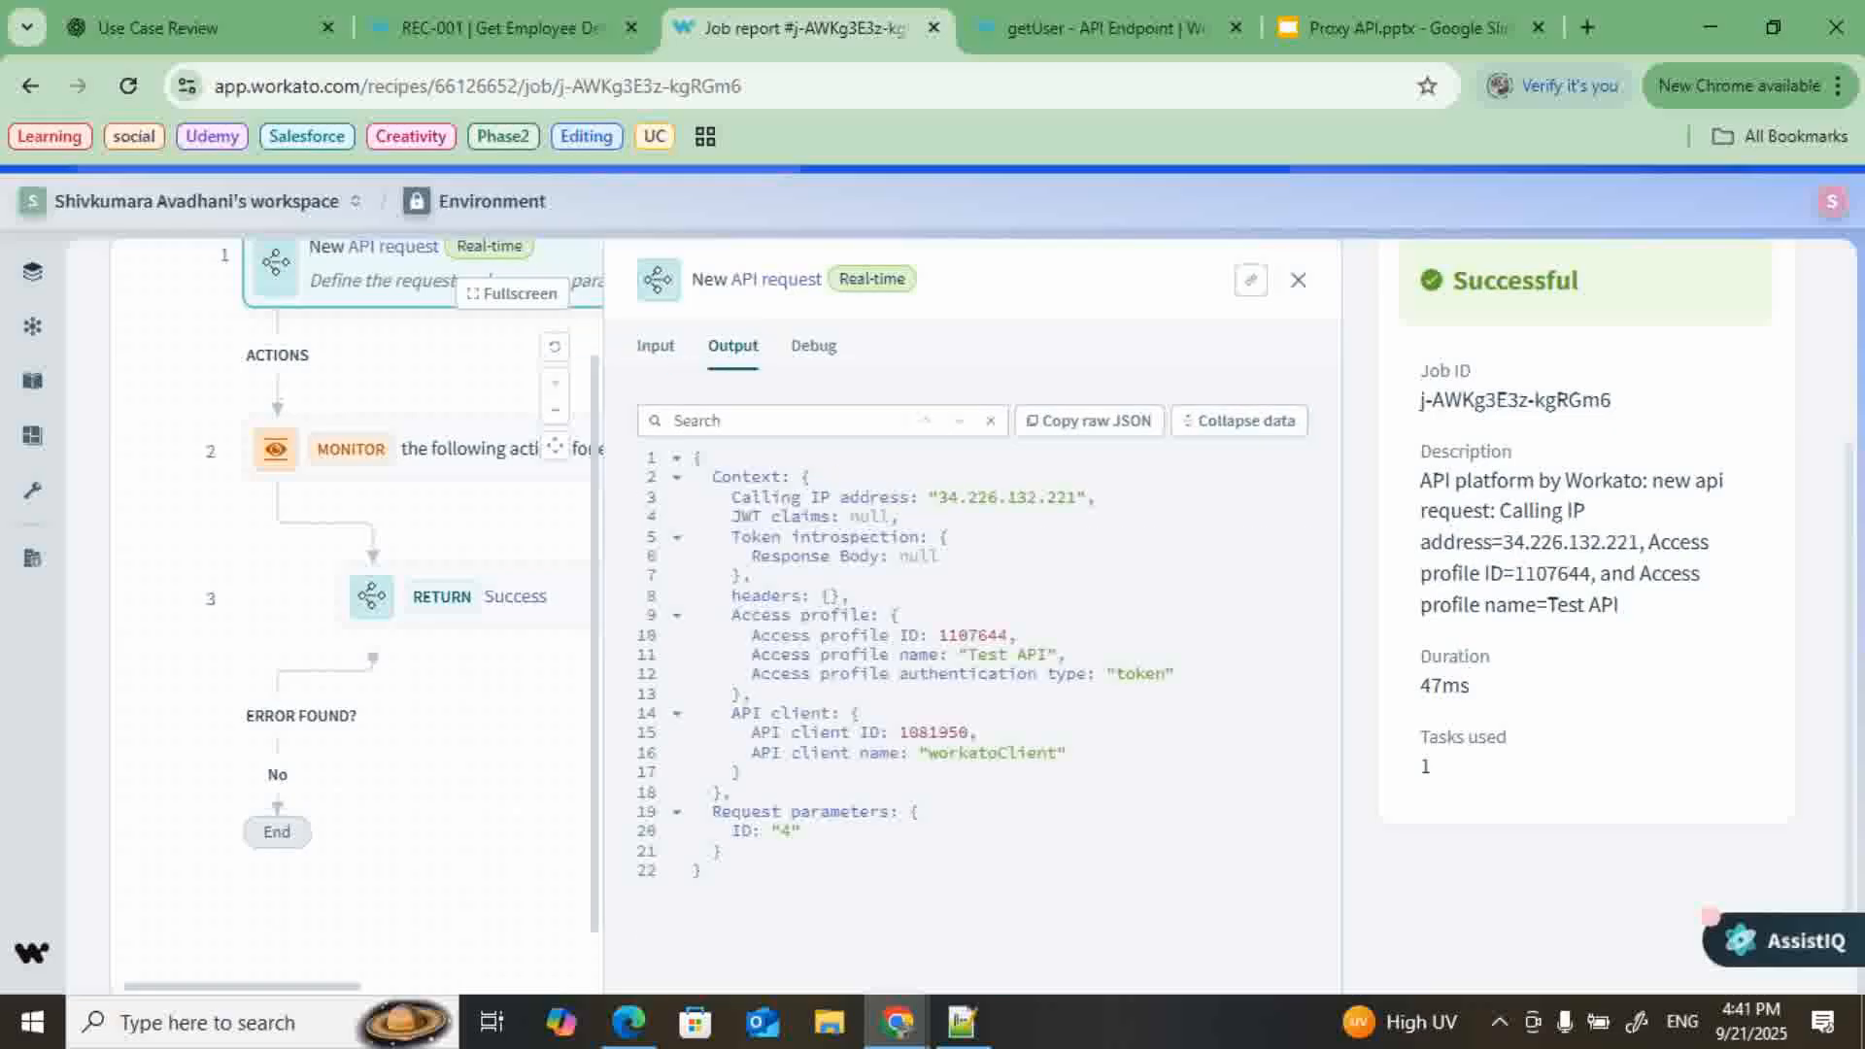
drag(721, 831, 789, 831)
- Expand the RETURN Success action's output data and check the response status
click(466, 596)
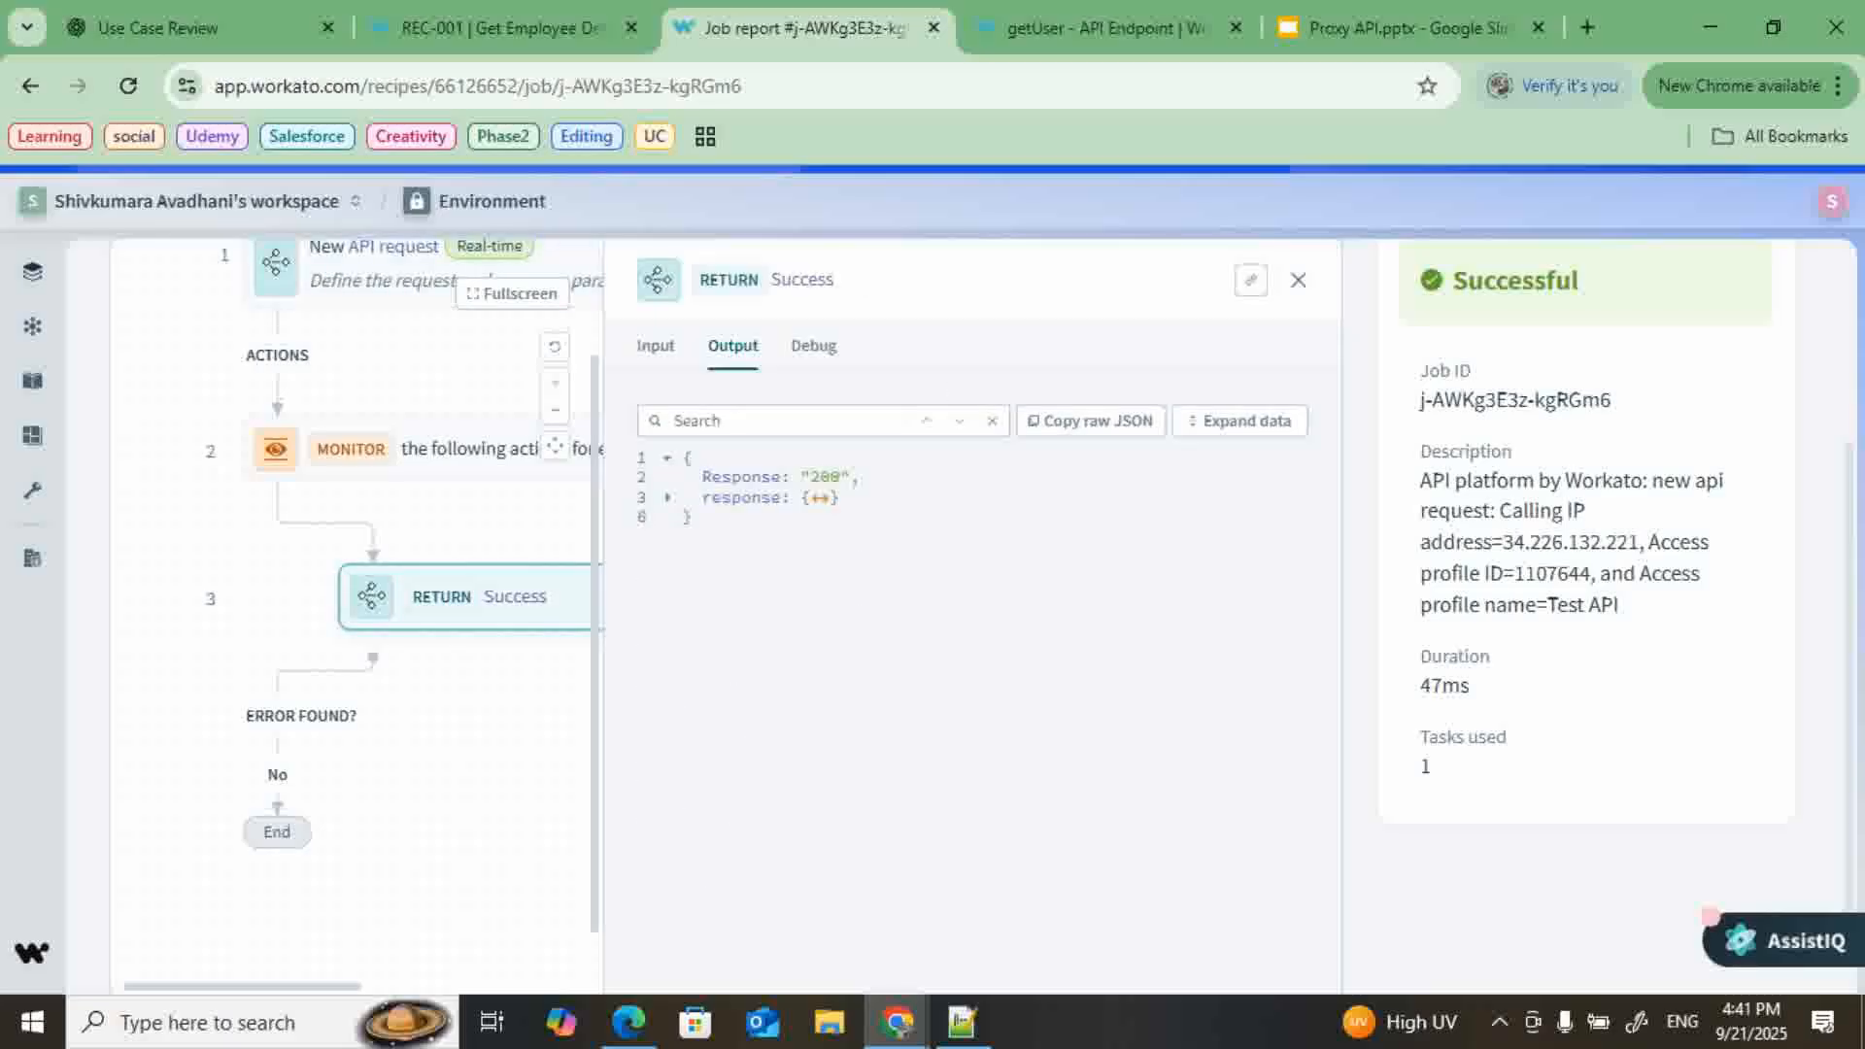
click(1239, 420)
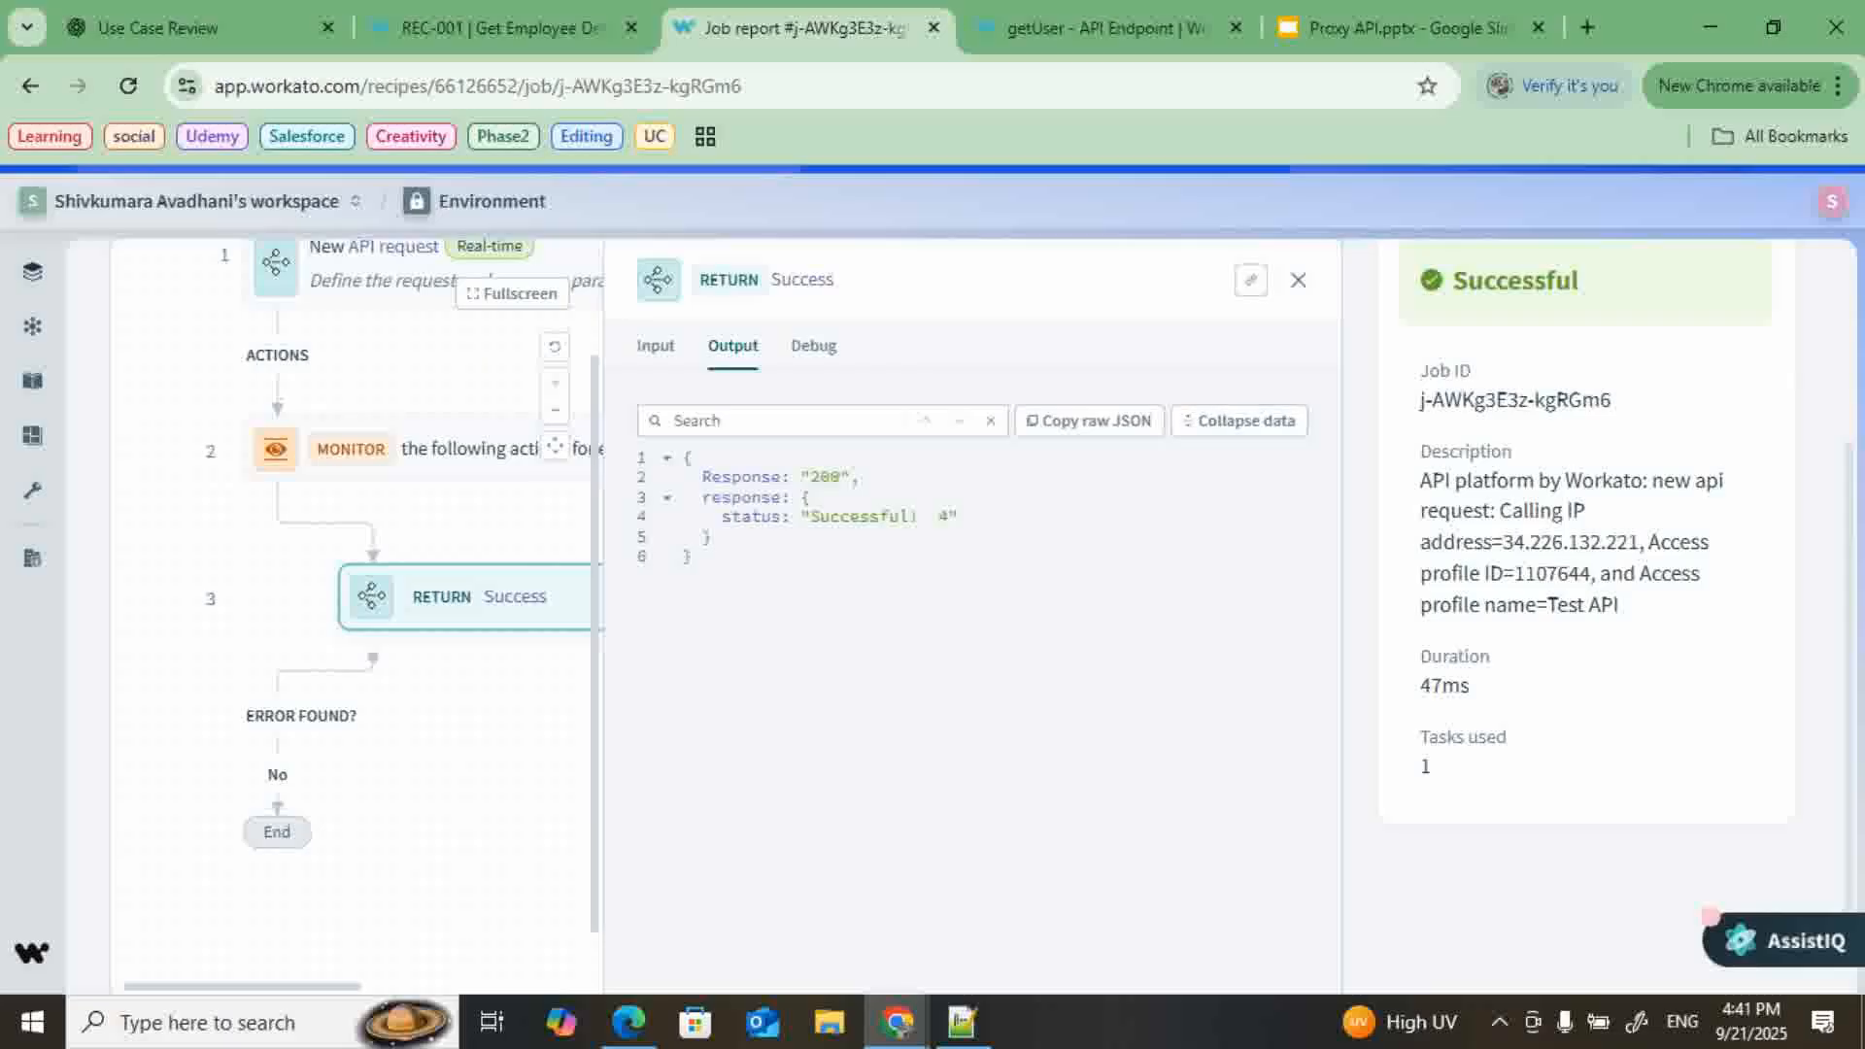
double_click(911, 516)
- Check the status in the getUser endpoint's test response body for comparison with the recipe job's output
key(ctrl+Tab)
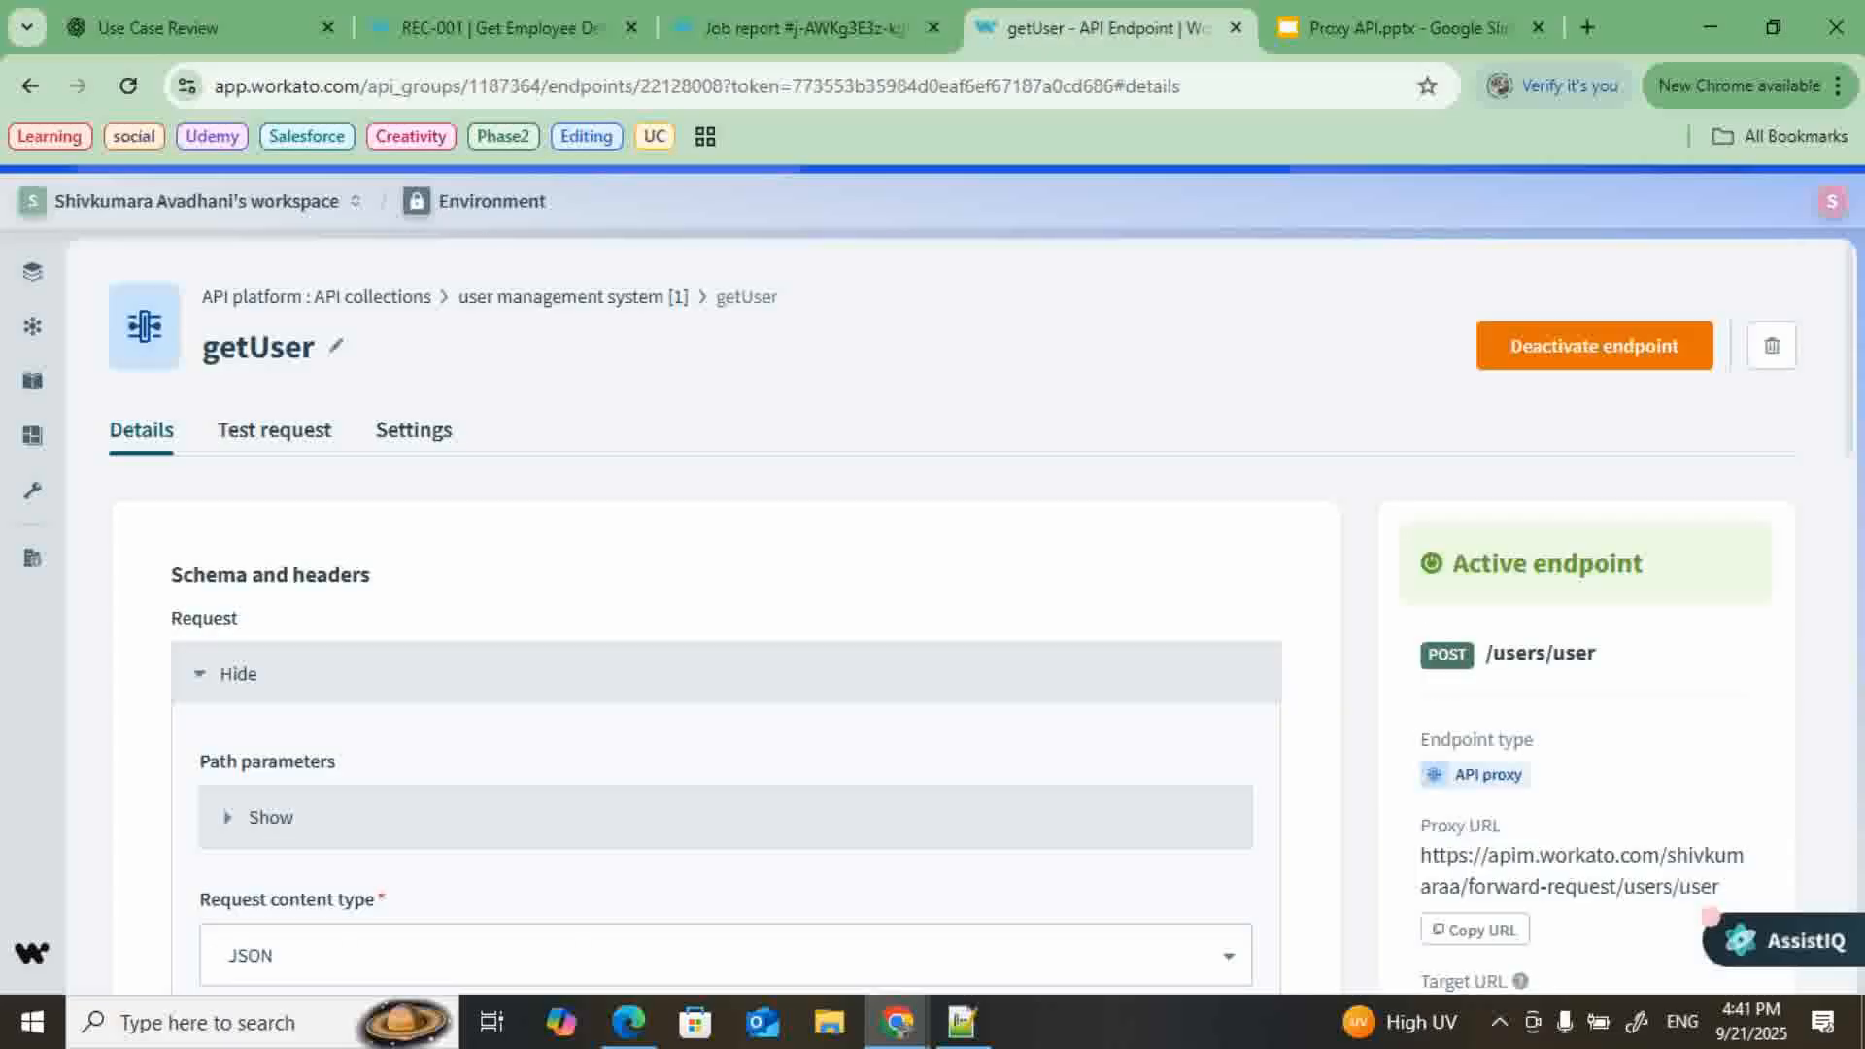
click(274, 431)
scroll(727, 622, down, 4)
scroll(727, 621, down, 10)
drag(735, 555, 459, 555)
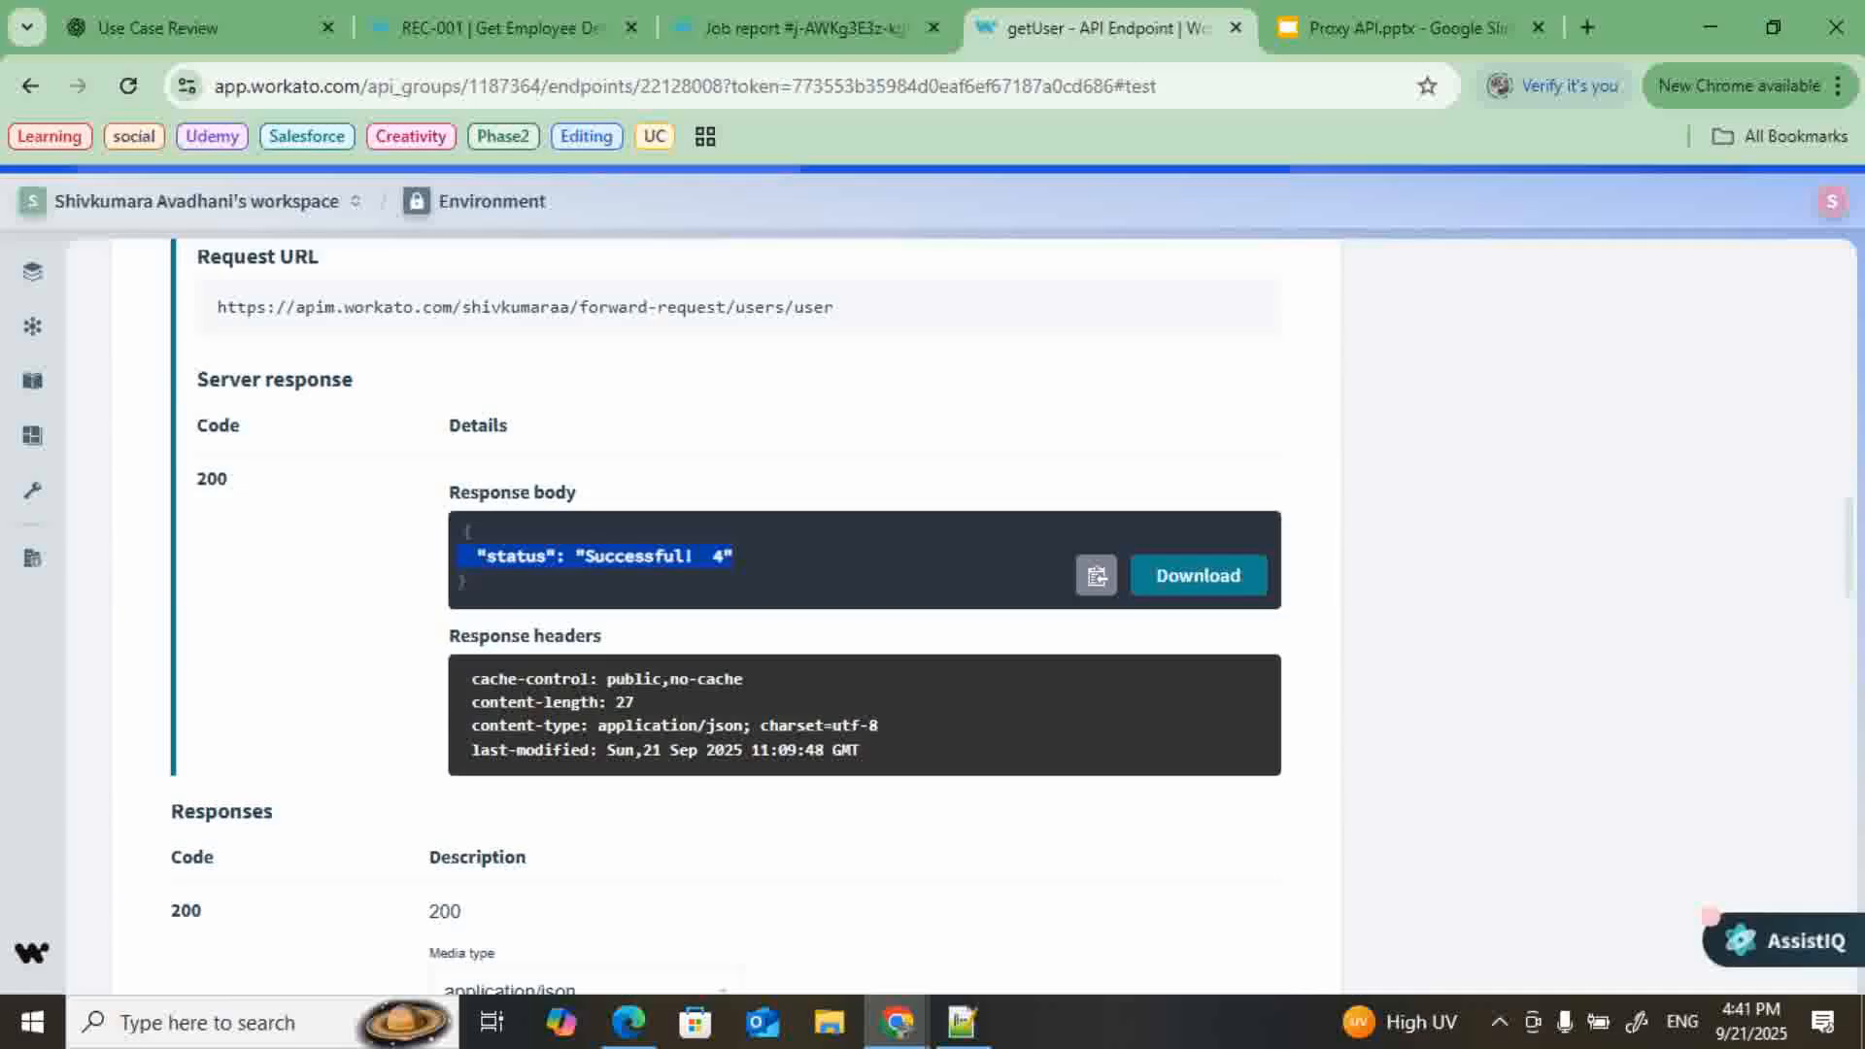
- Go back to the recipe's job report and review the RETURN Success output alongside the job details
click(502, 28)
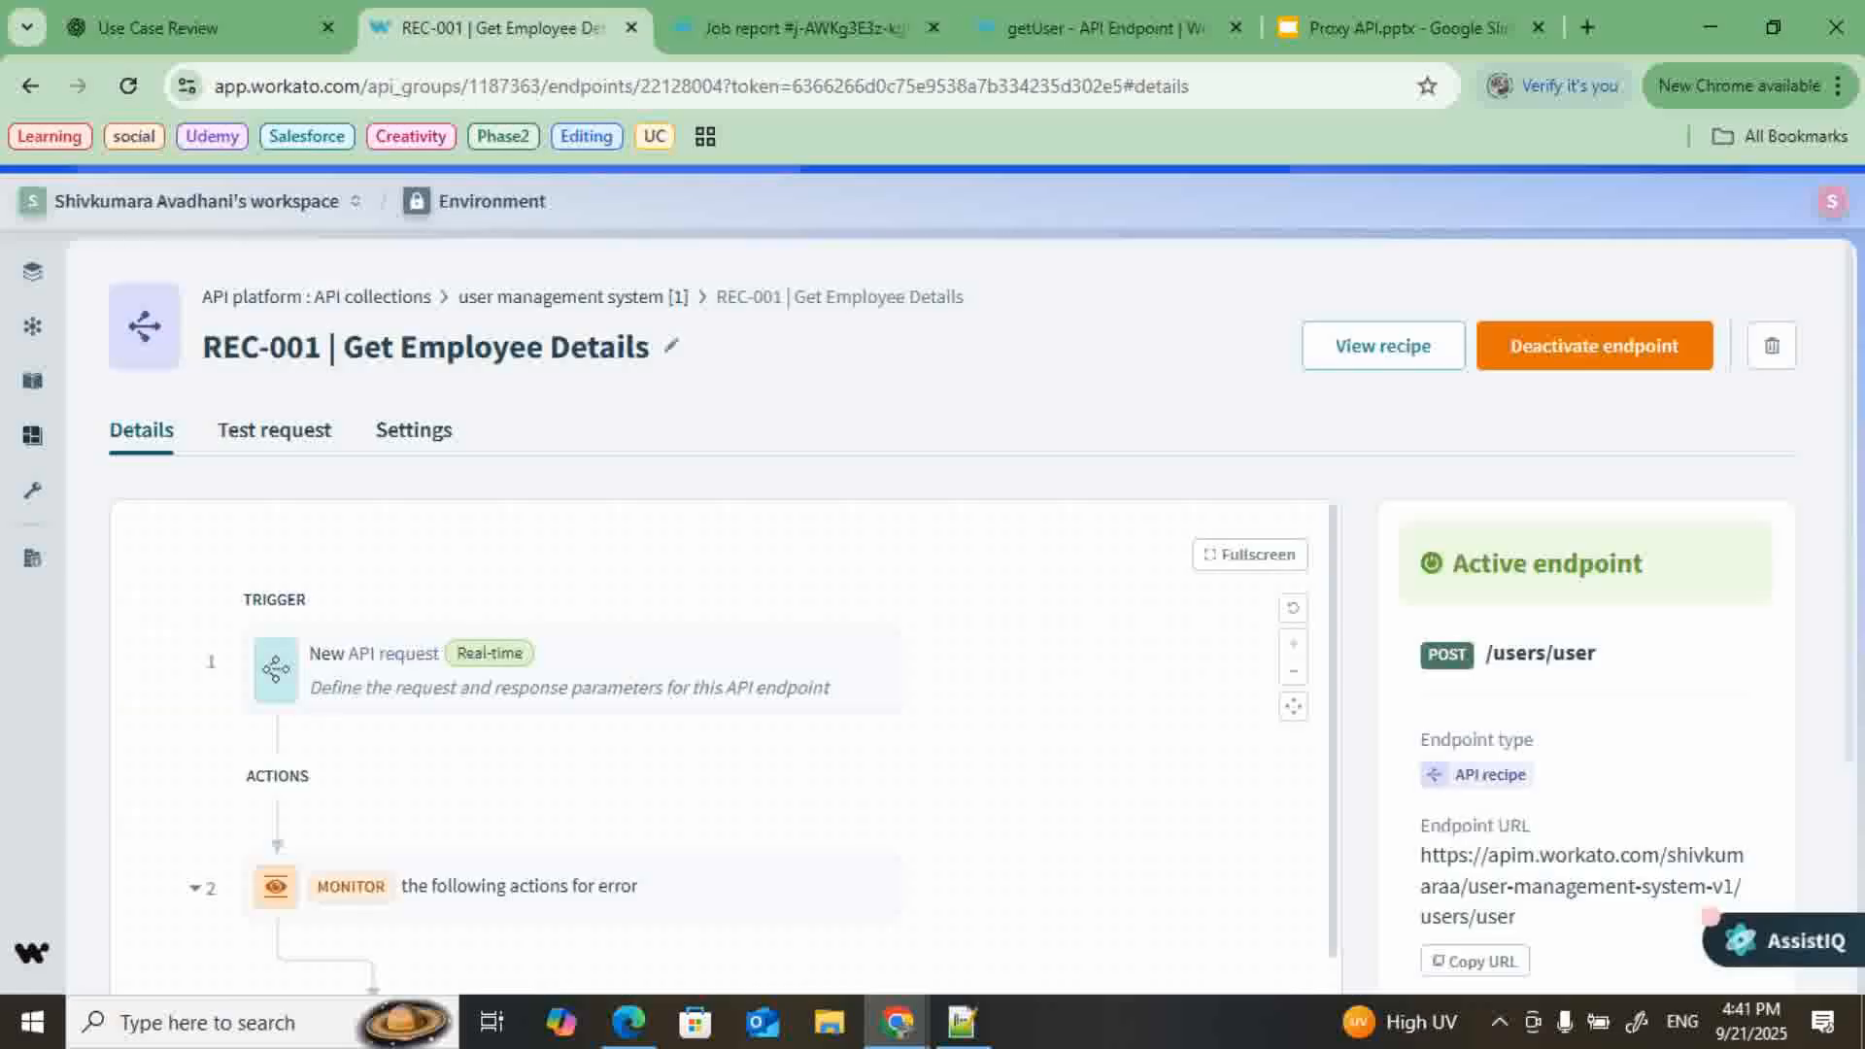
click(804, 28)
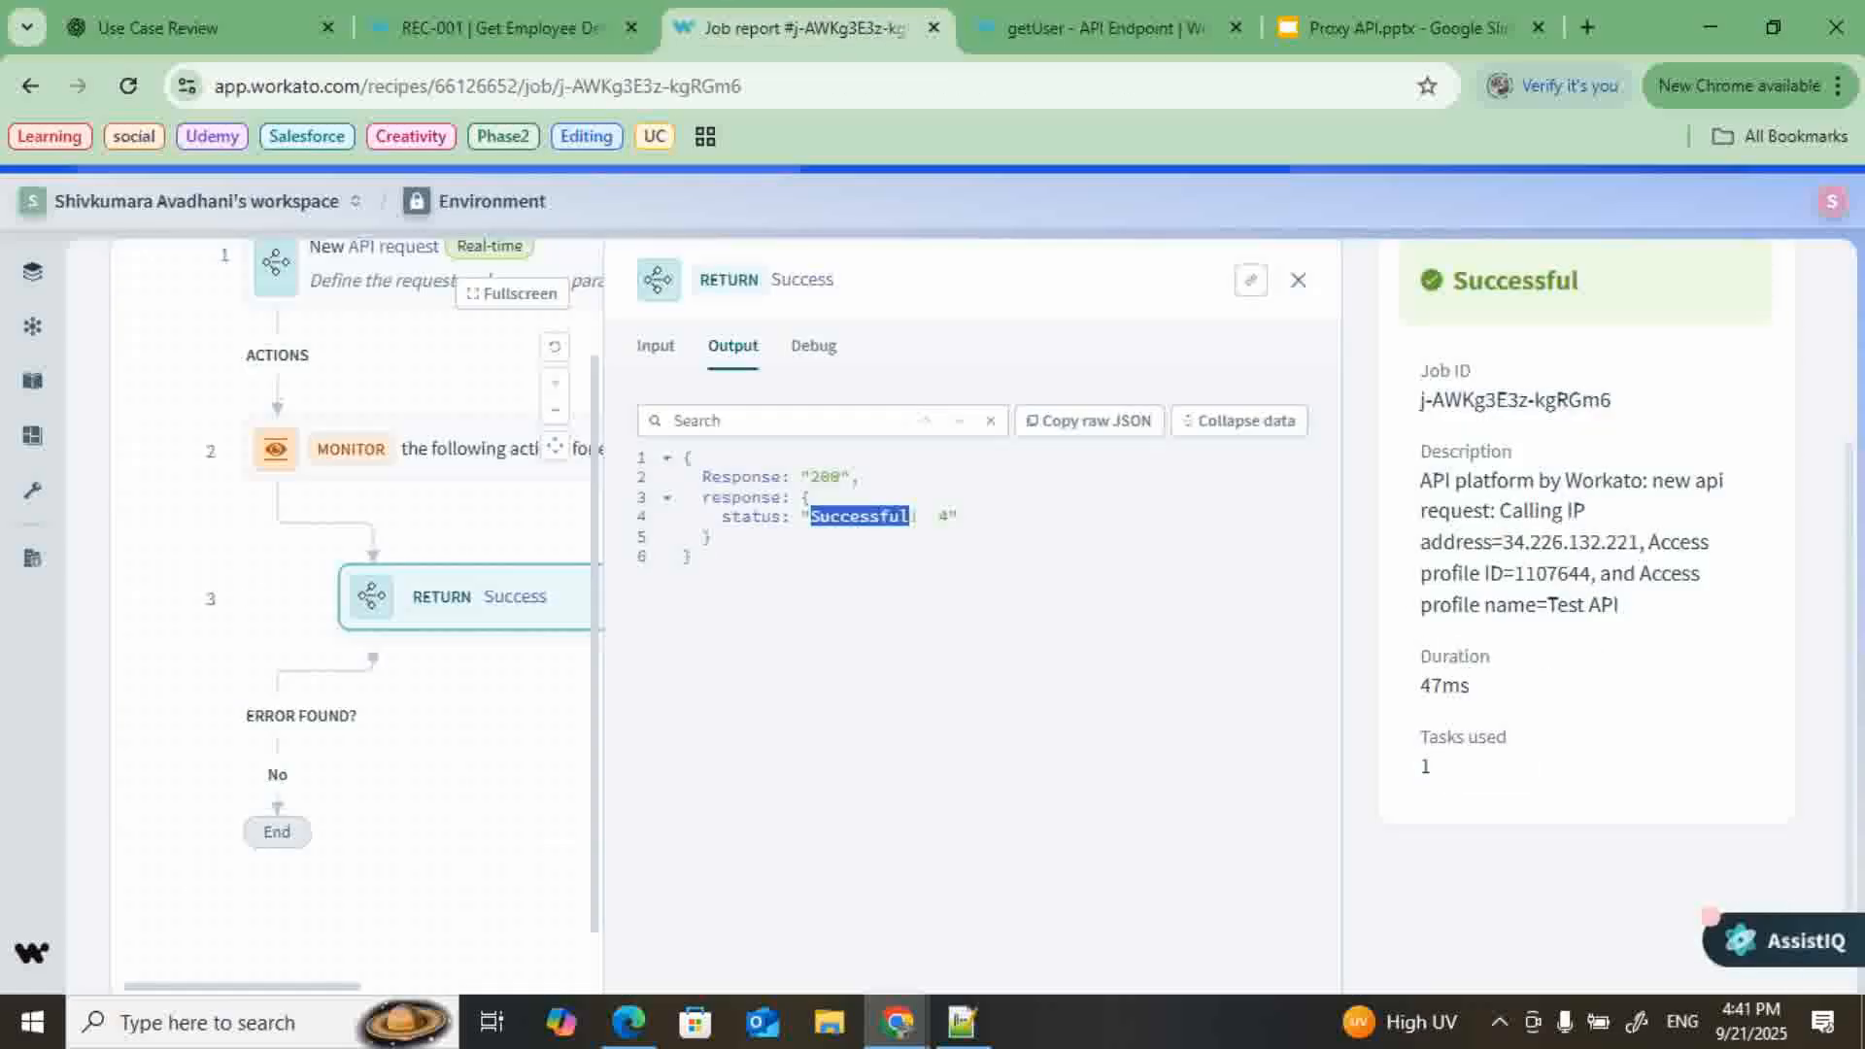
scroll(981, 612, up, 1)
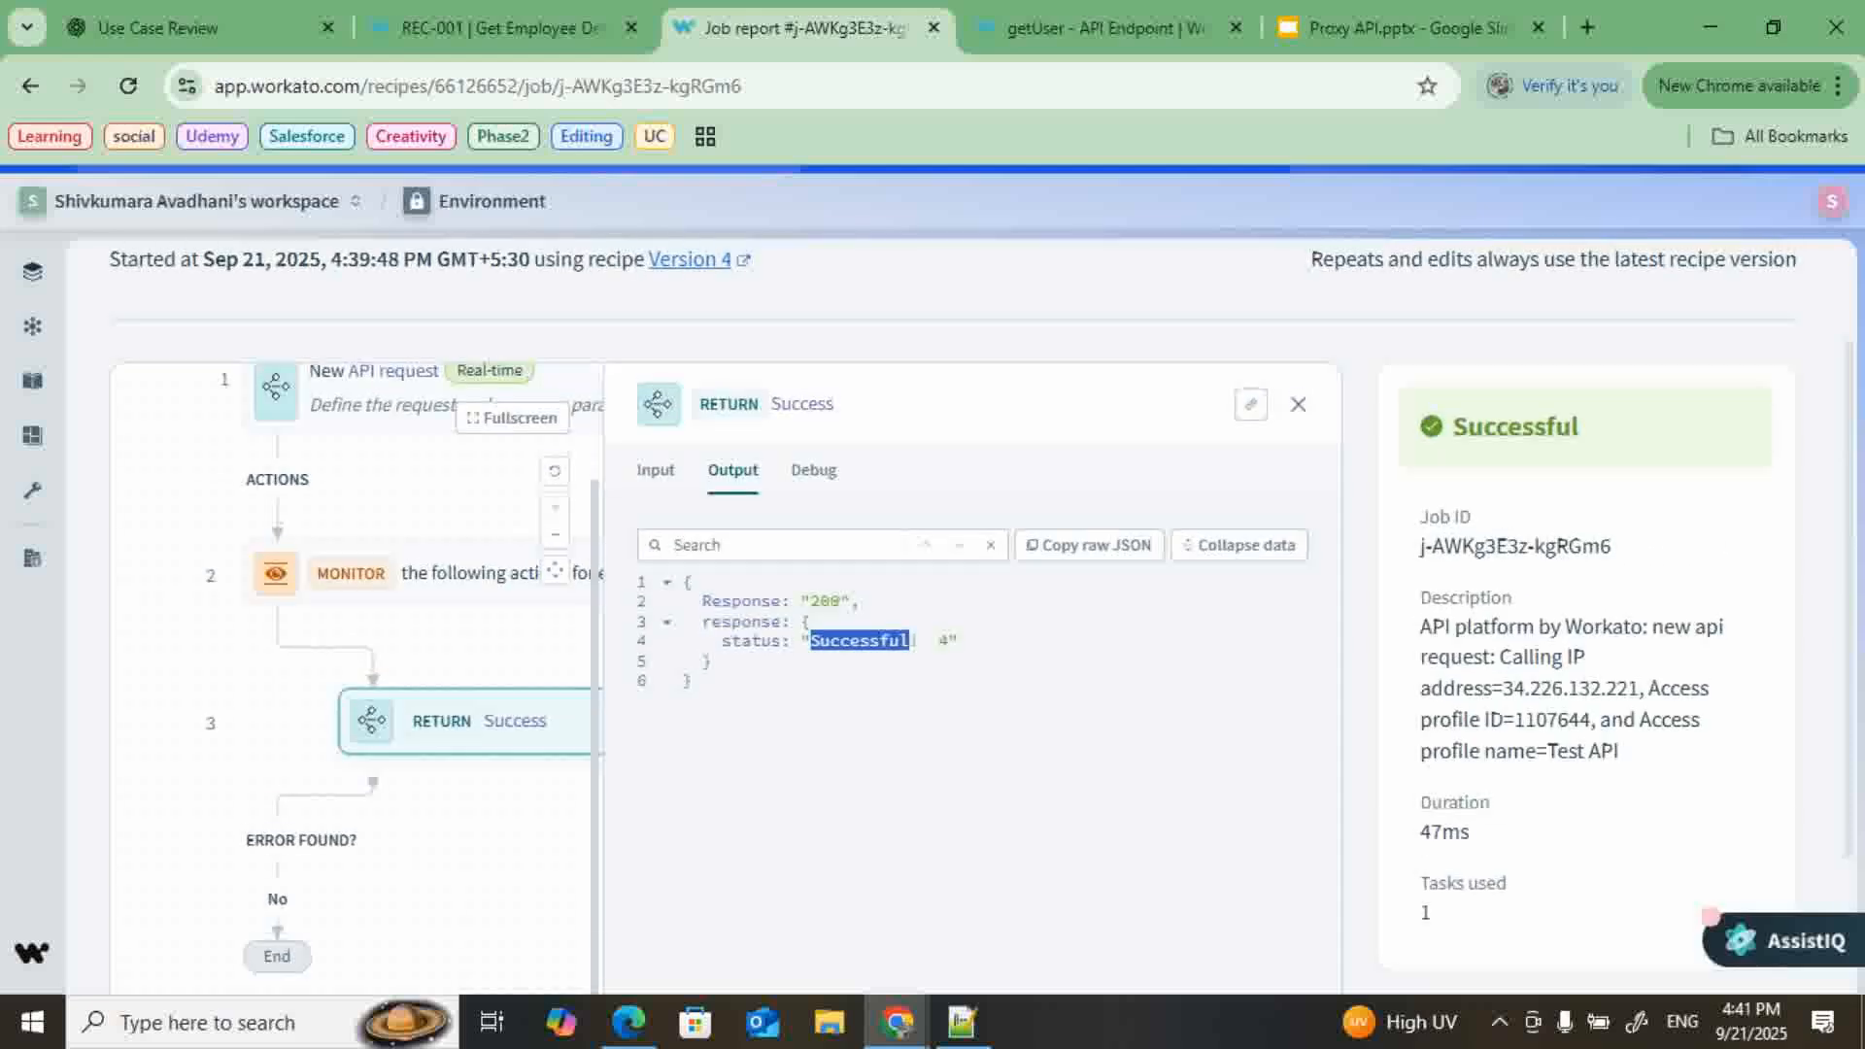
scroll(981, 612, up, 1)
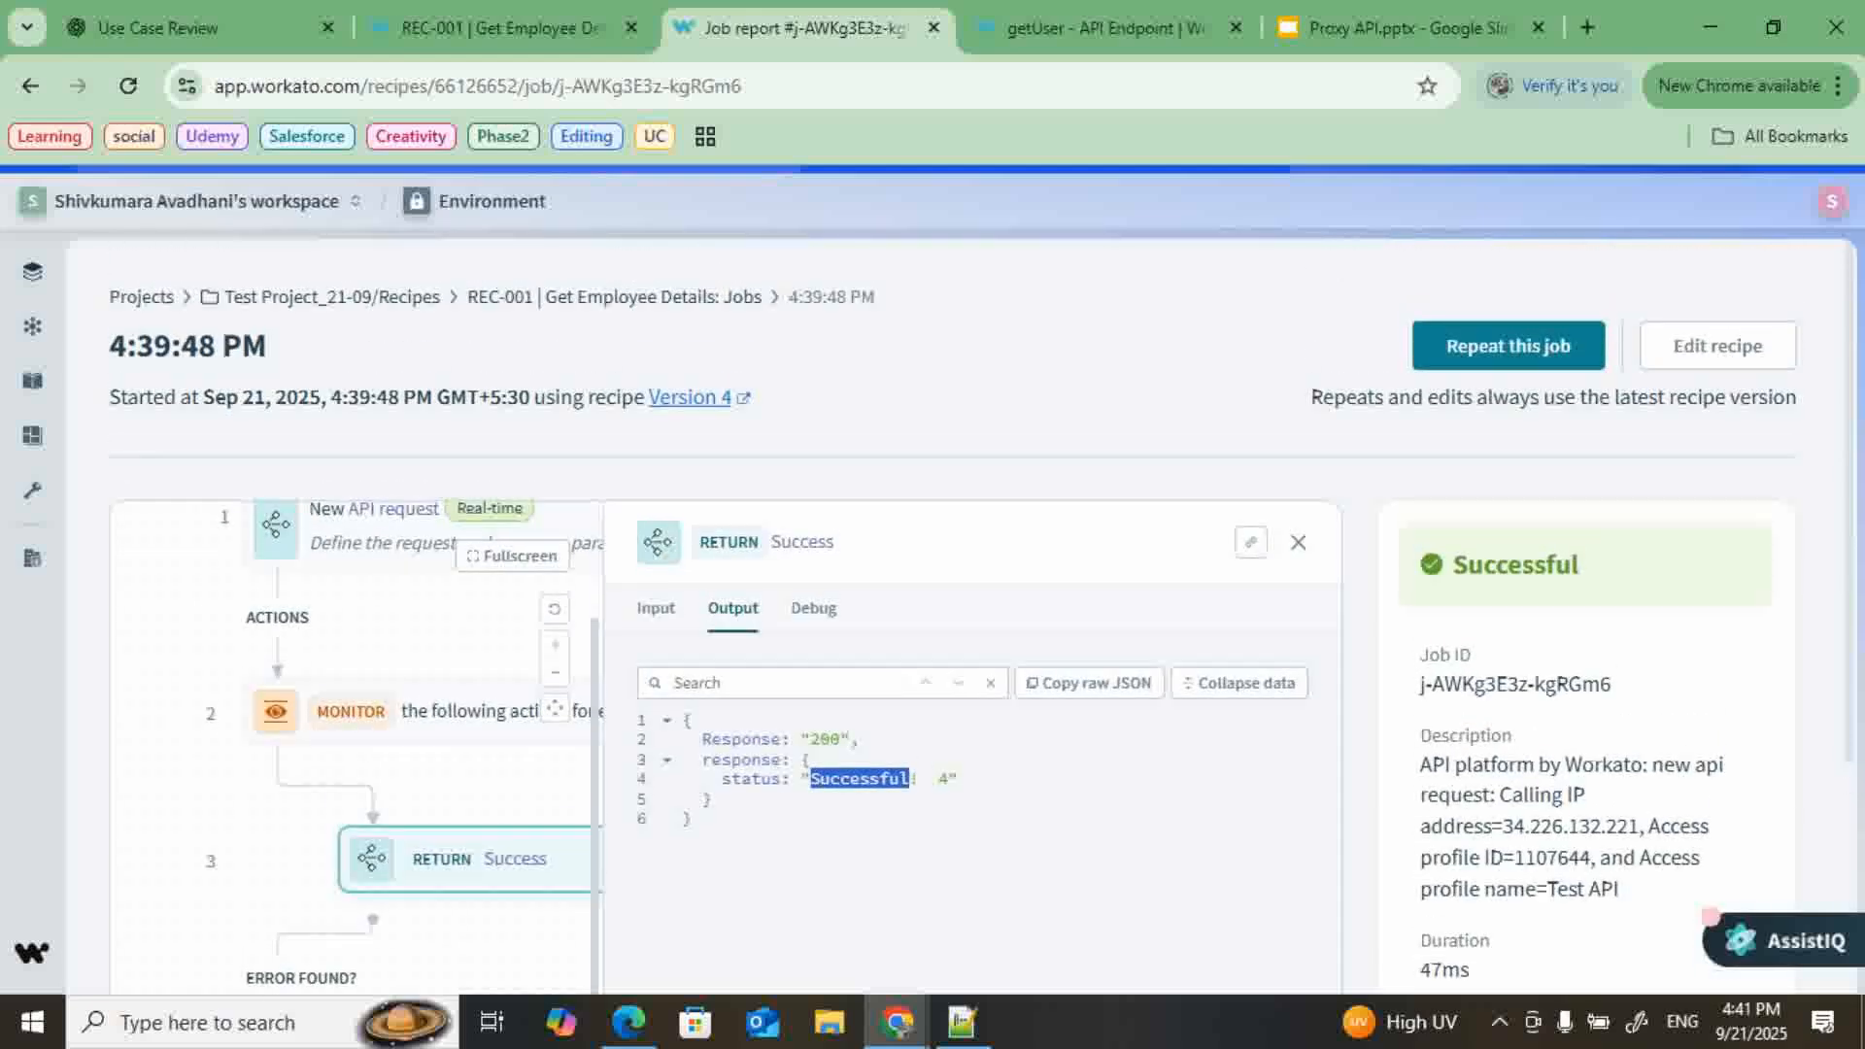